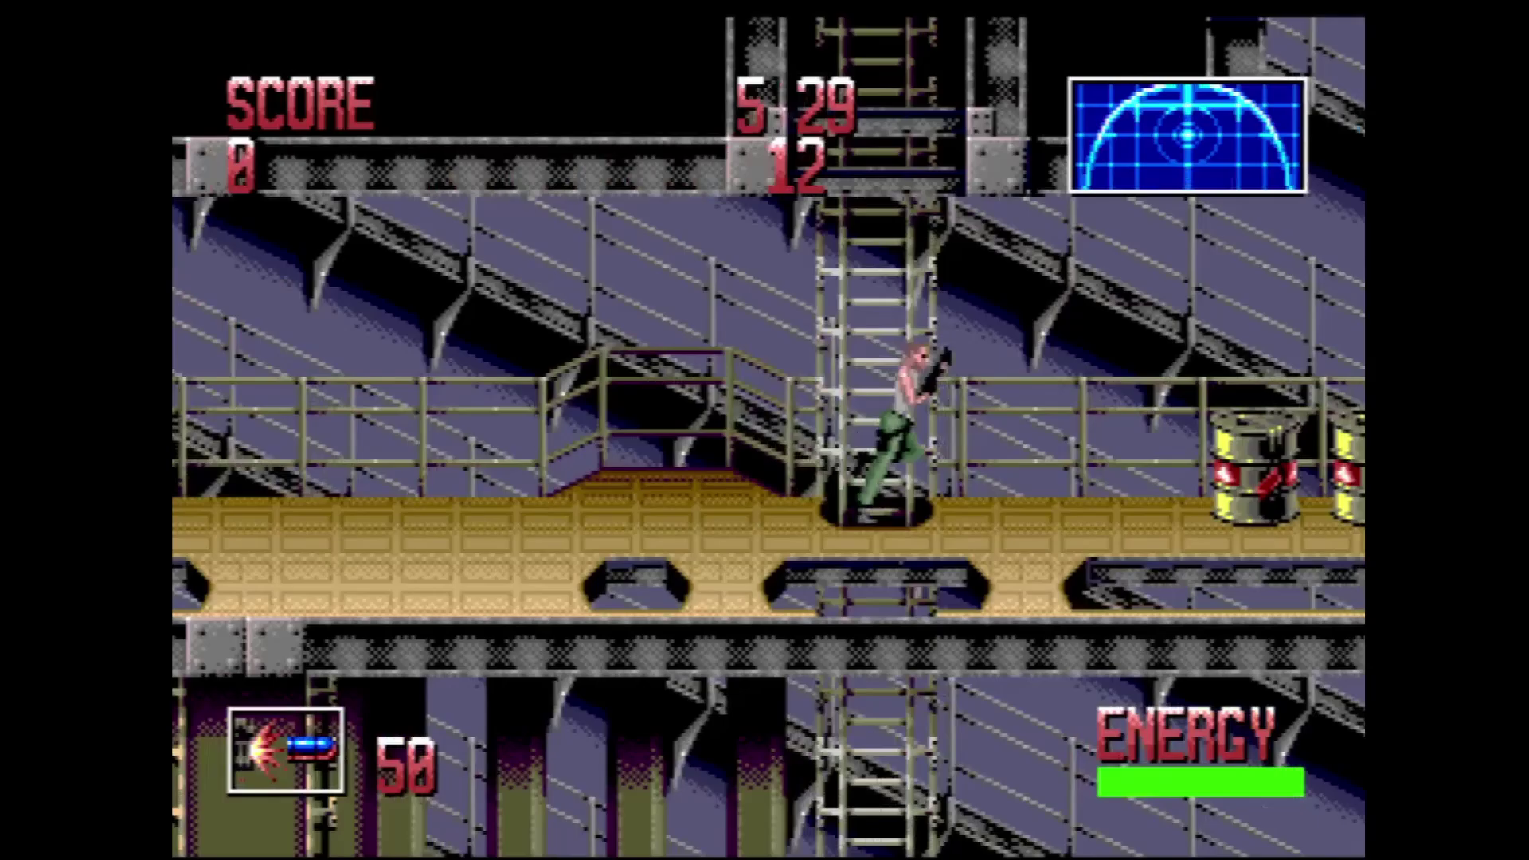
# - Run right along the catwalk, crouching and firing to blow up the barrels
pyautogui.press('Right')
pyautogui.press('z')
pyautogui.press('z')
pyautogui.press('z')
pyautogui.press('z')
pyautogui.press('Down')
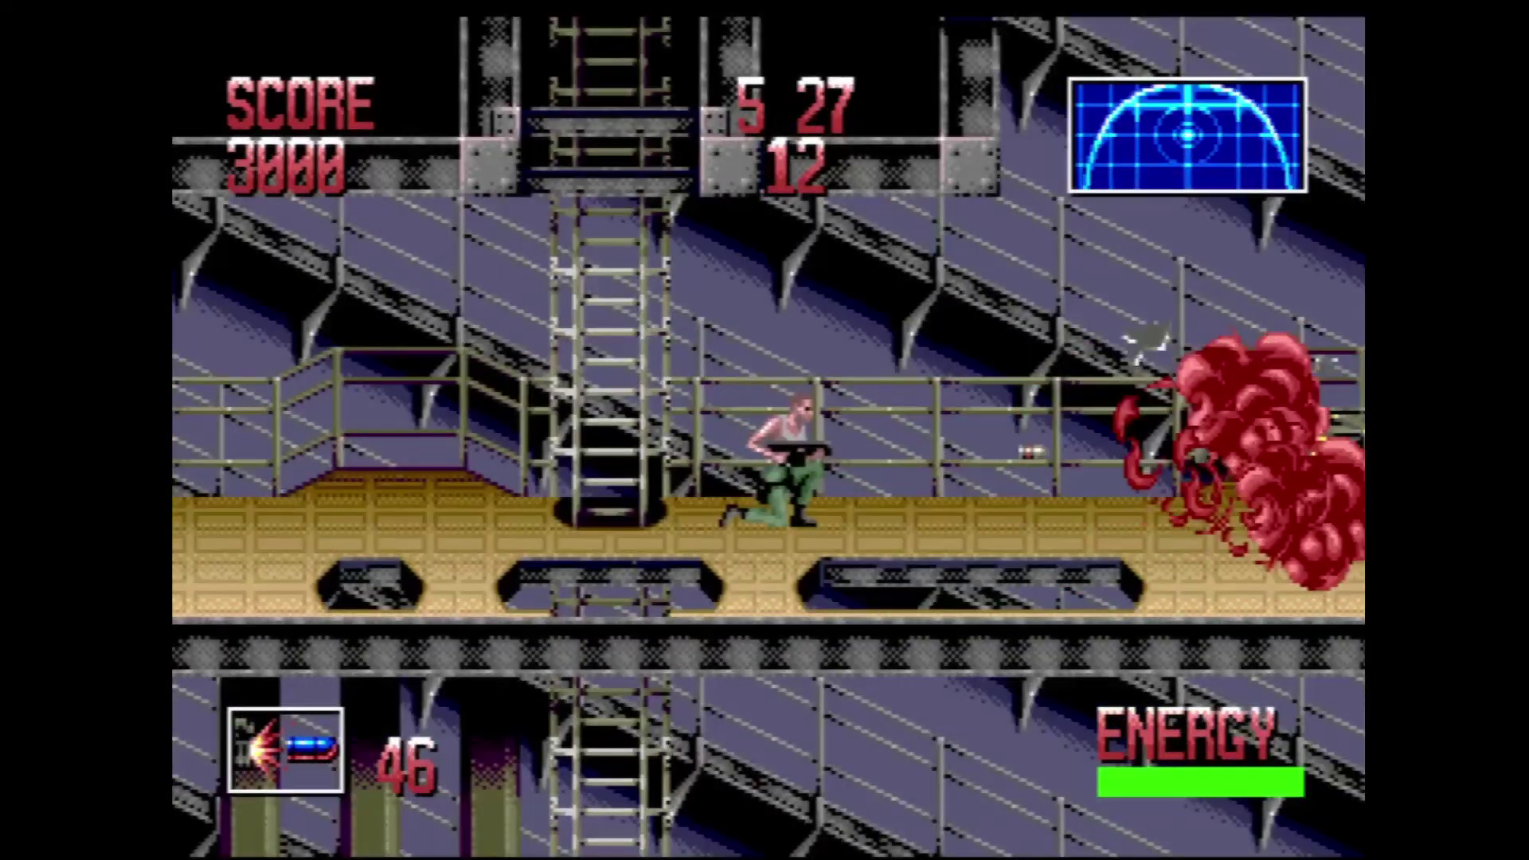
pyautogui.press('z')
pyautogui.press('z')
pyautogui.press('Right')
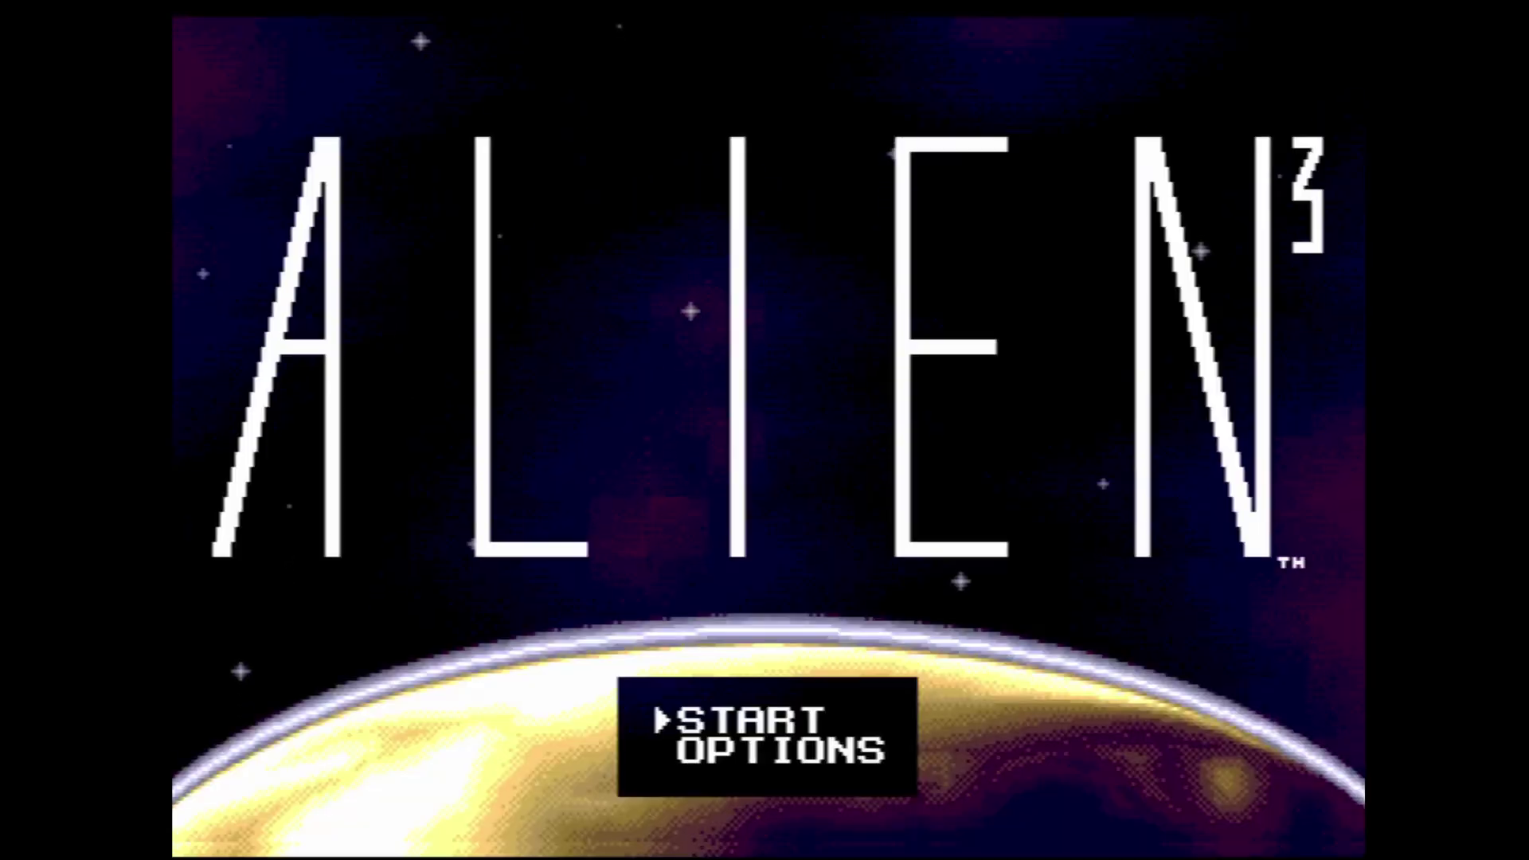
# - Start a new game and run right, crouching to shoot aliens and grabbing the bonus and ammo
pyautogui.press('Return')
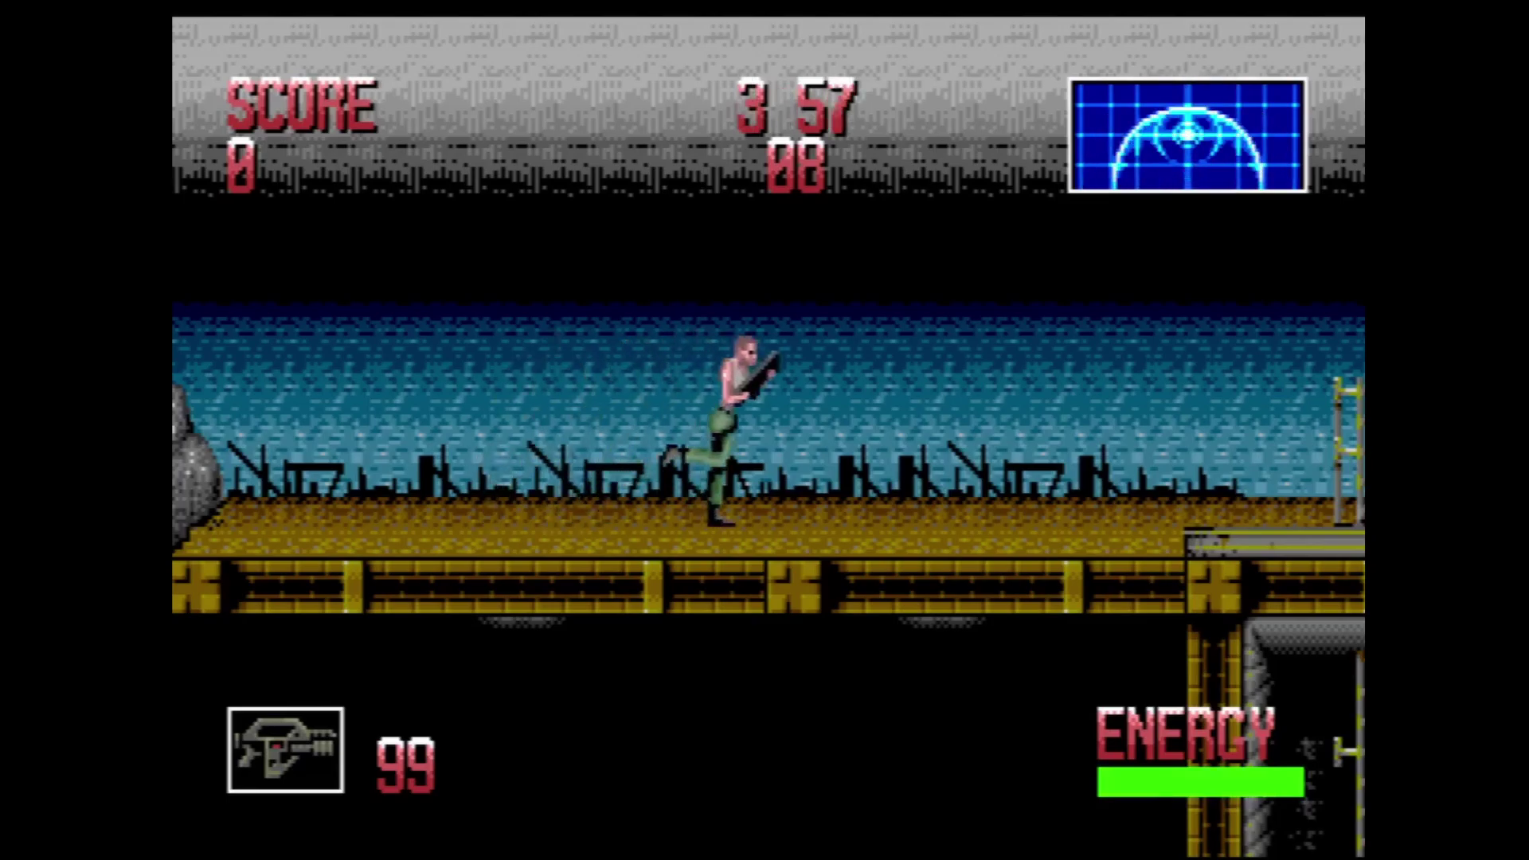
pyautogui.press('Right')
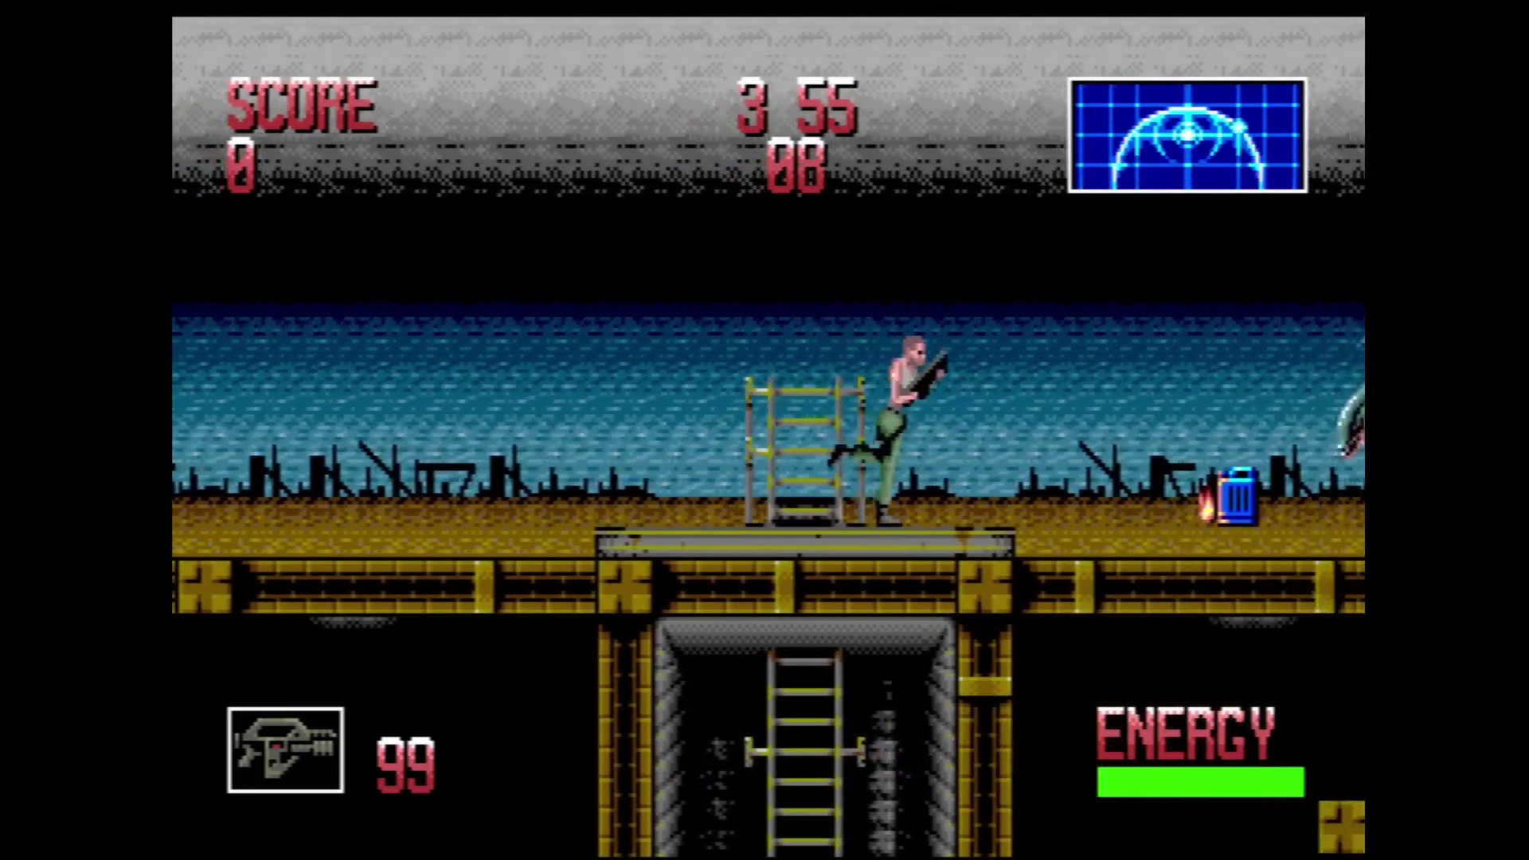
pyautogui.press('Down')
pyautogui.press('x')
pyautogui.press('Right')
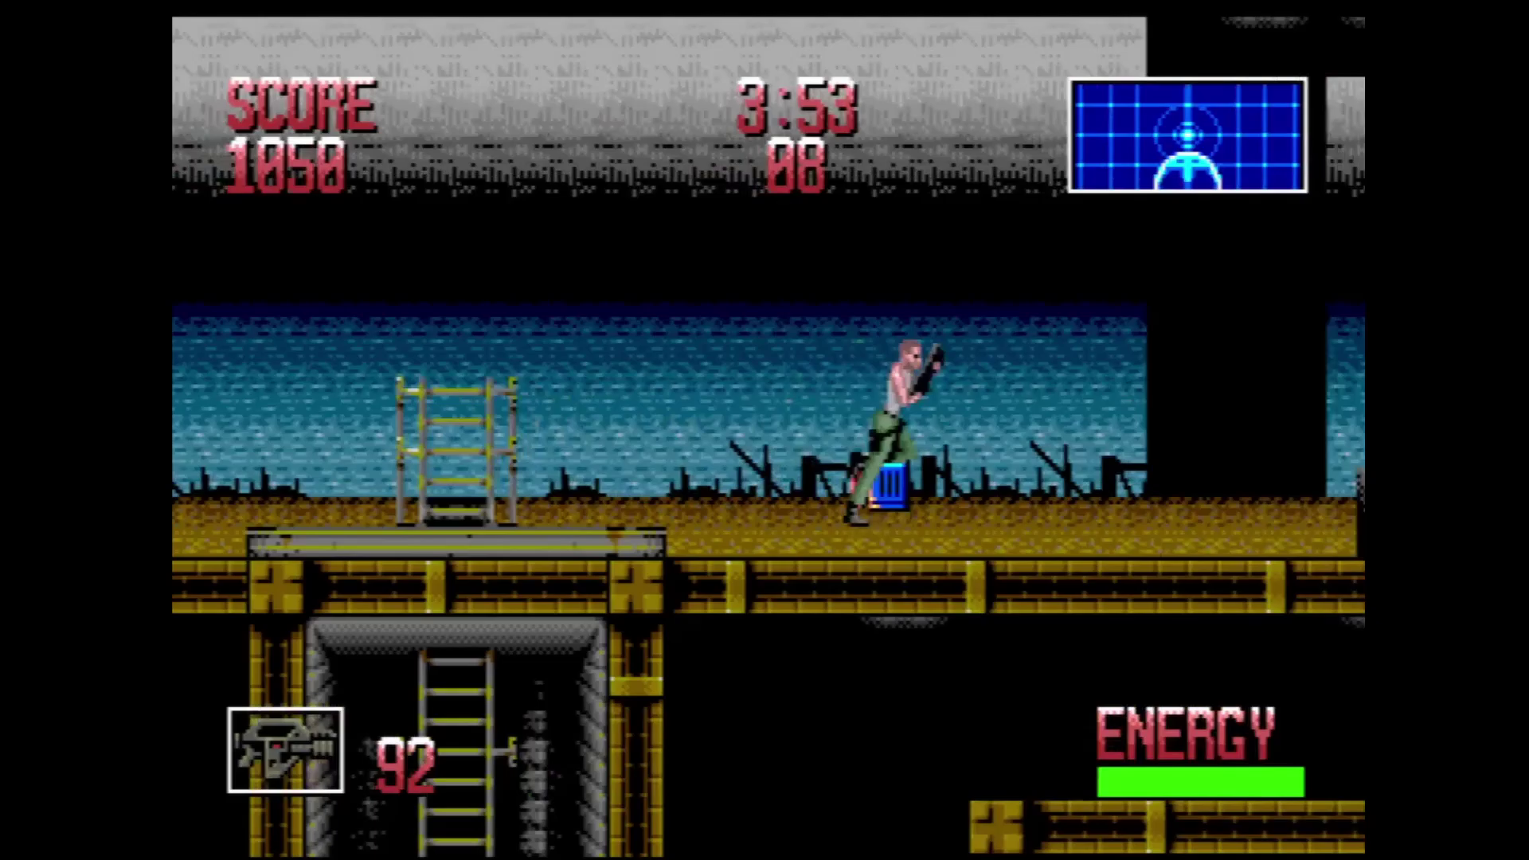
pyautogui.press('Right')
pyautogui.press('Down')
pyautogui.press('z')
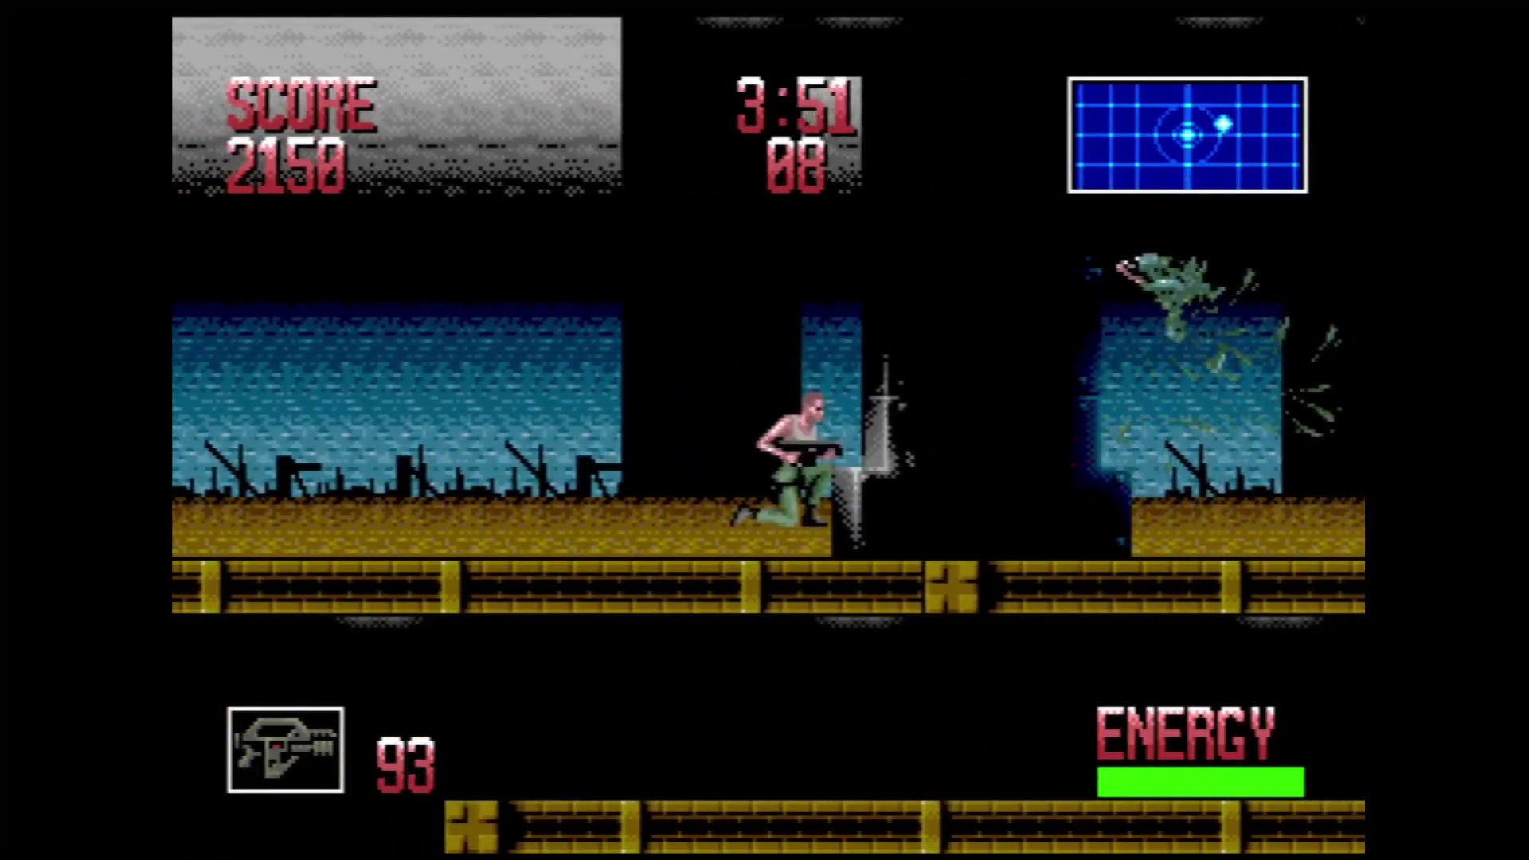
pyautogui.press('Right')
# - Switch to the flamethrower and burn the next alien on the deck
pyautogui.press('a')
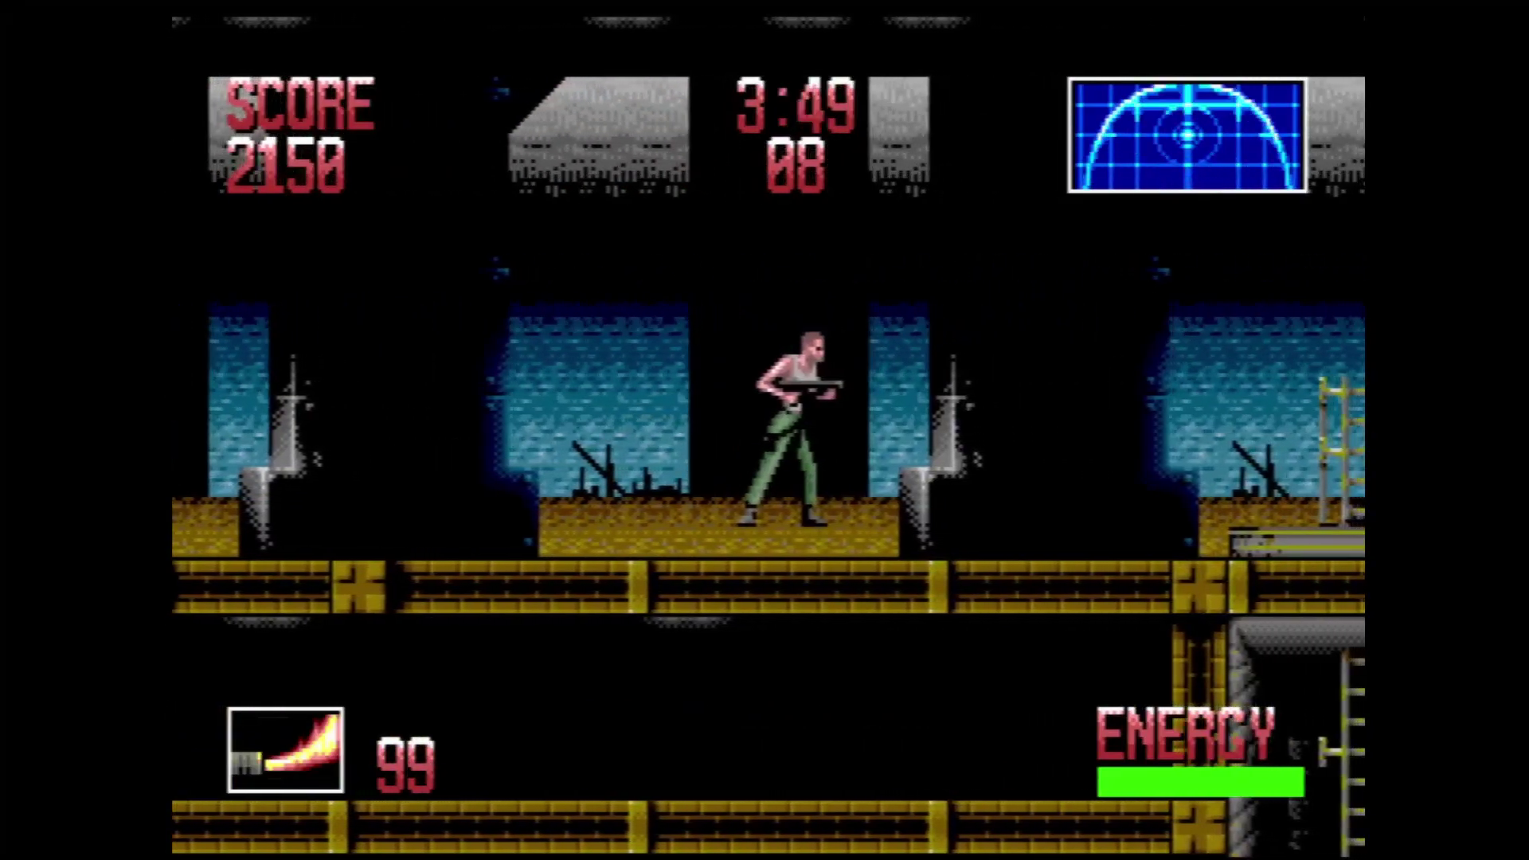
pyautogui.press('Right')
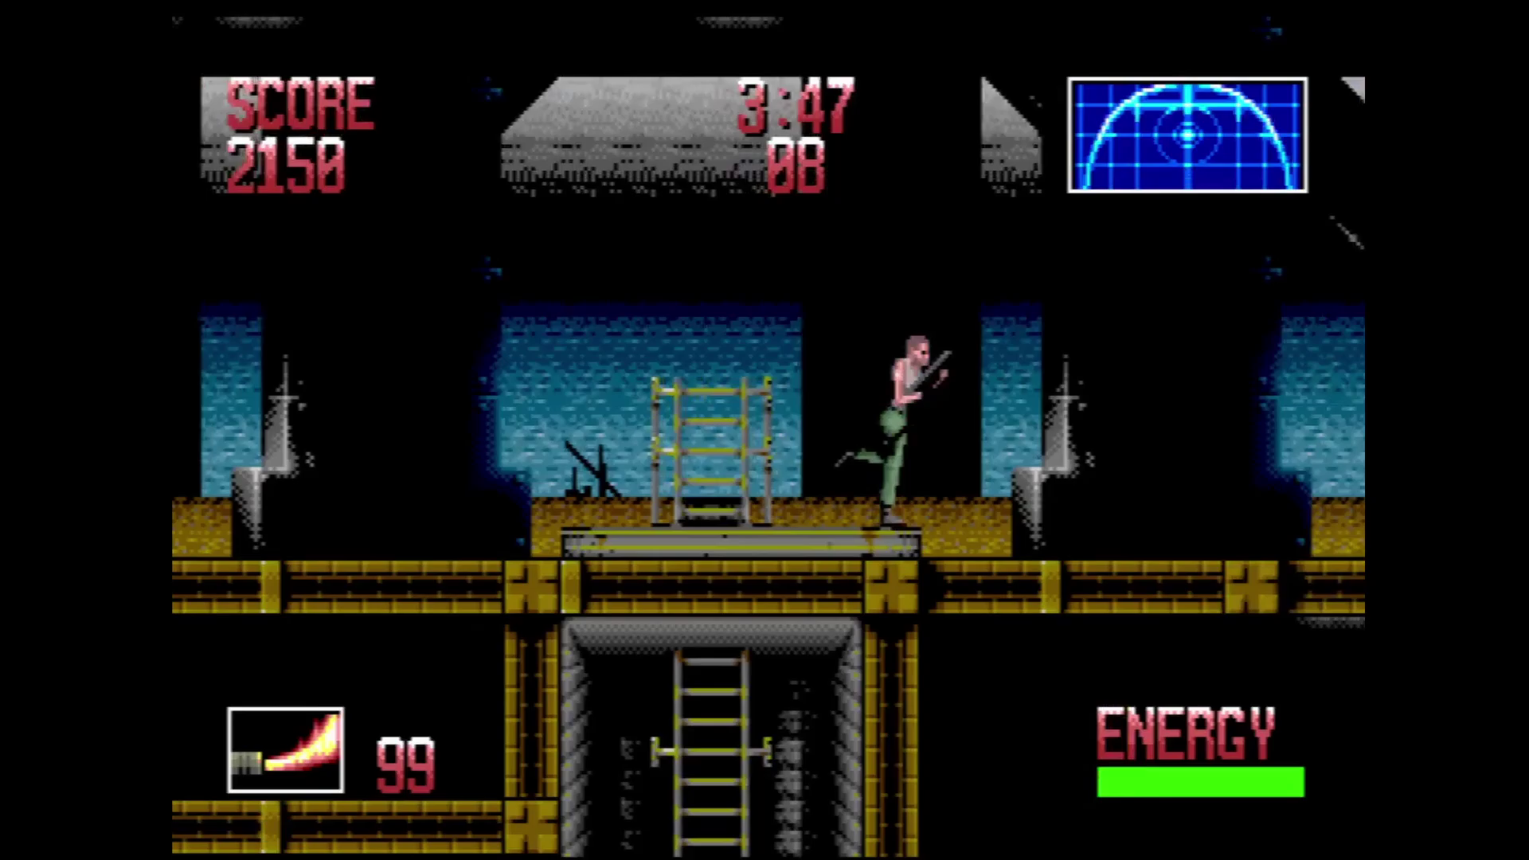
pyautogui.press('Right')
pyautogui.press('x')
pyautogui.press('z')
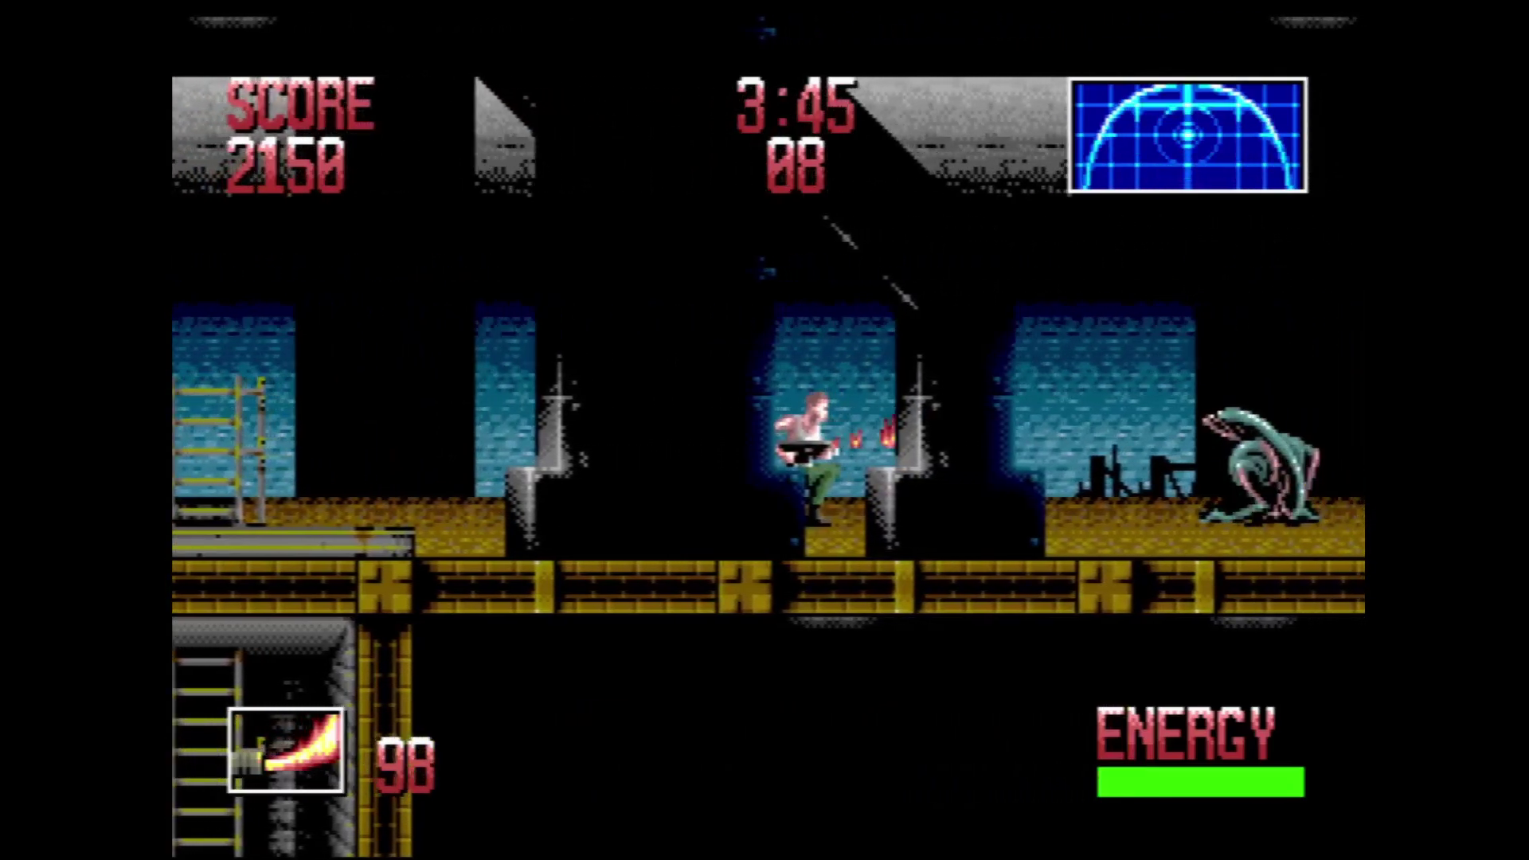
pyautogui.press('z')
pyautogui.press('Right')
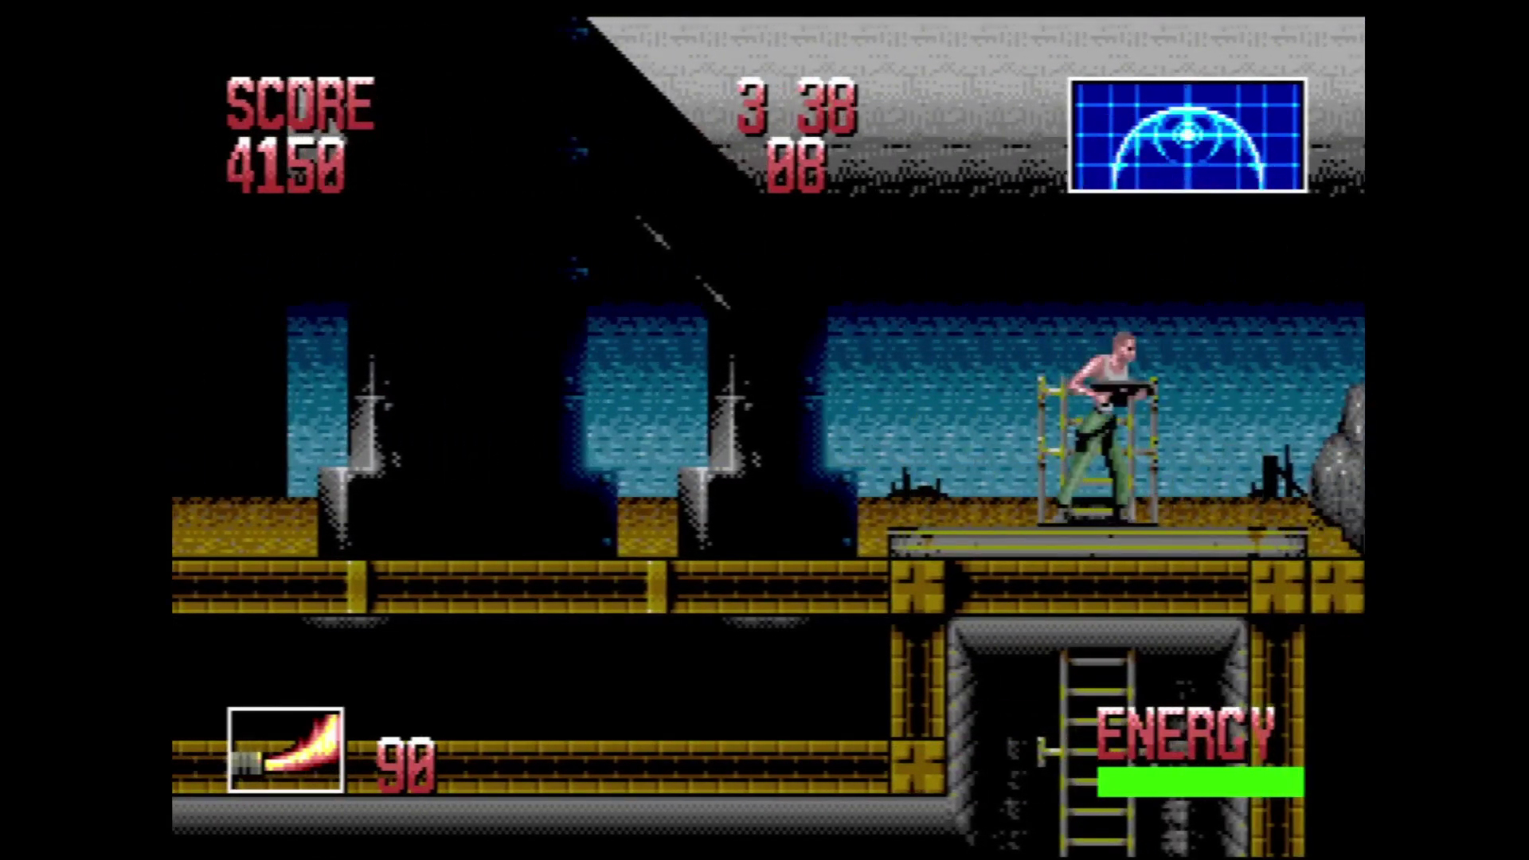
# - Climb down the ladder shaft and back up to the upper deck
pyautogui.press('Down')
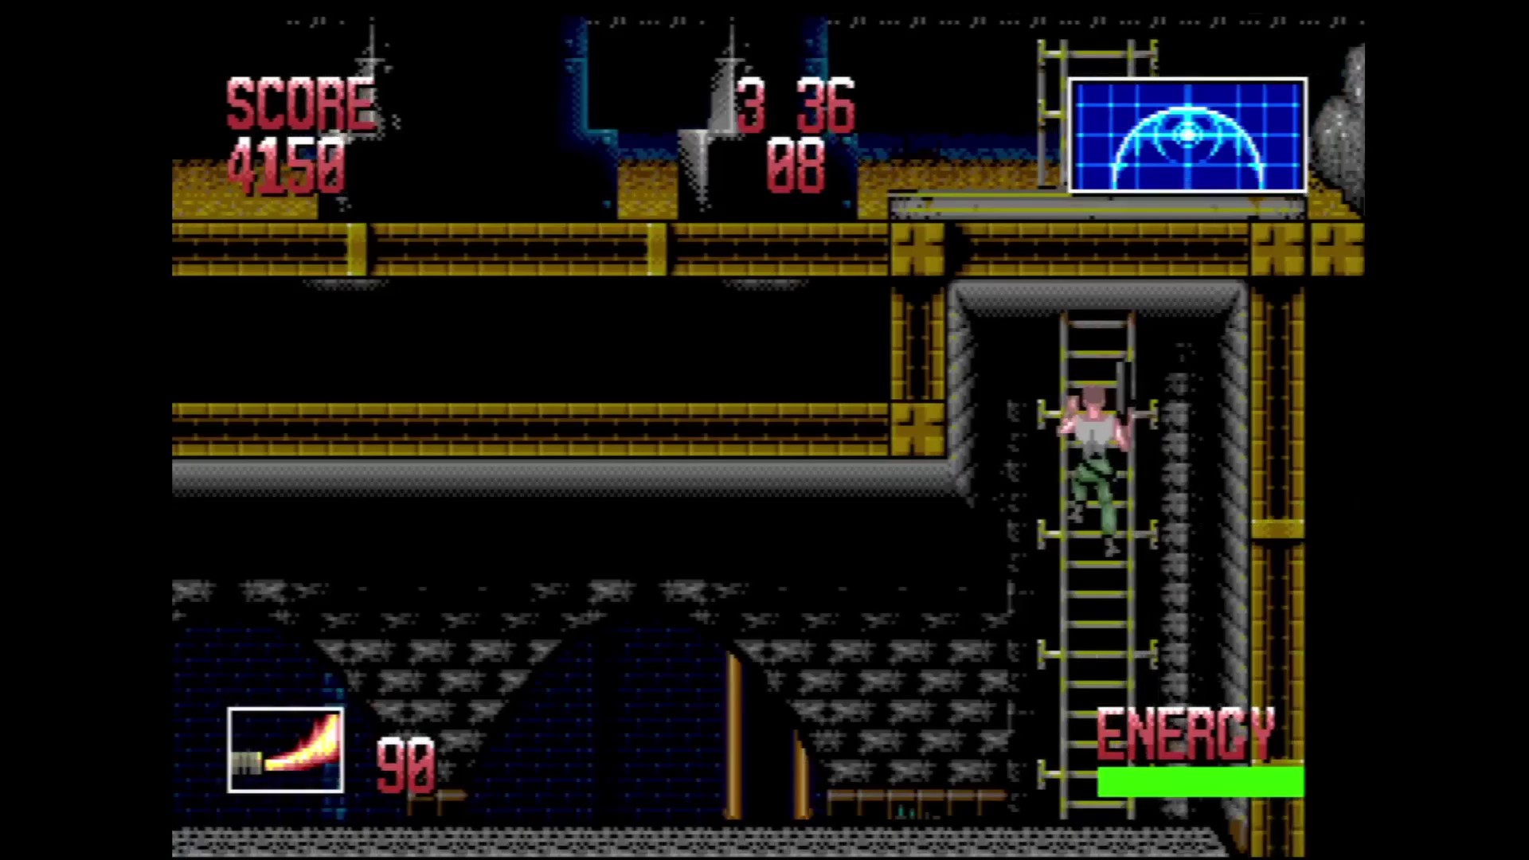
pyautogui.press('Up')
pyautogui.press('Down')
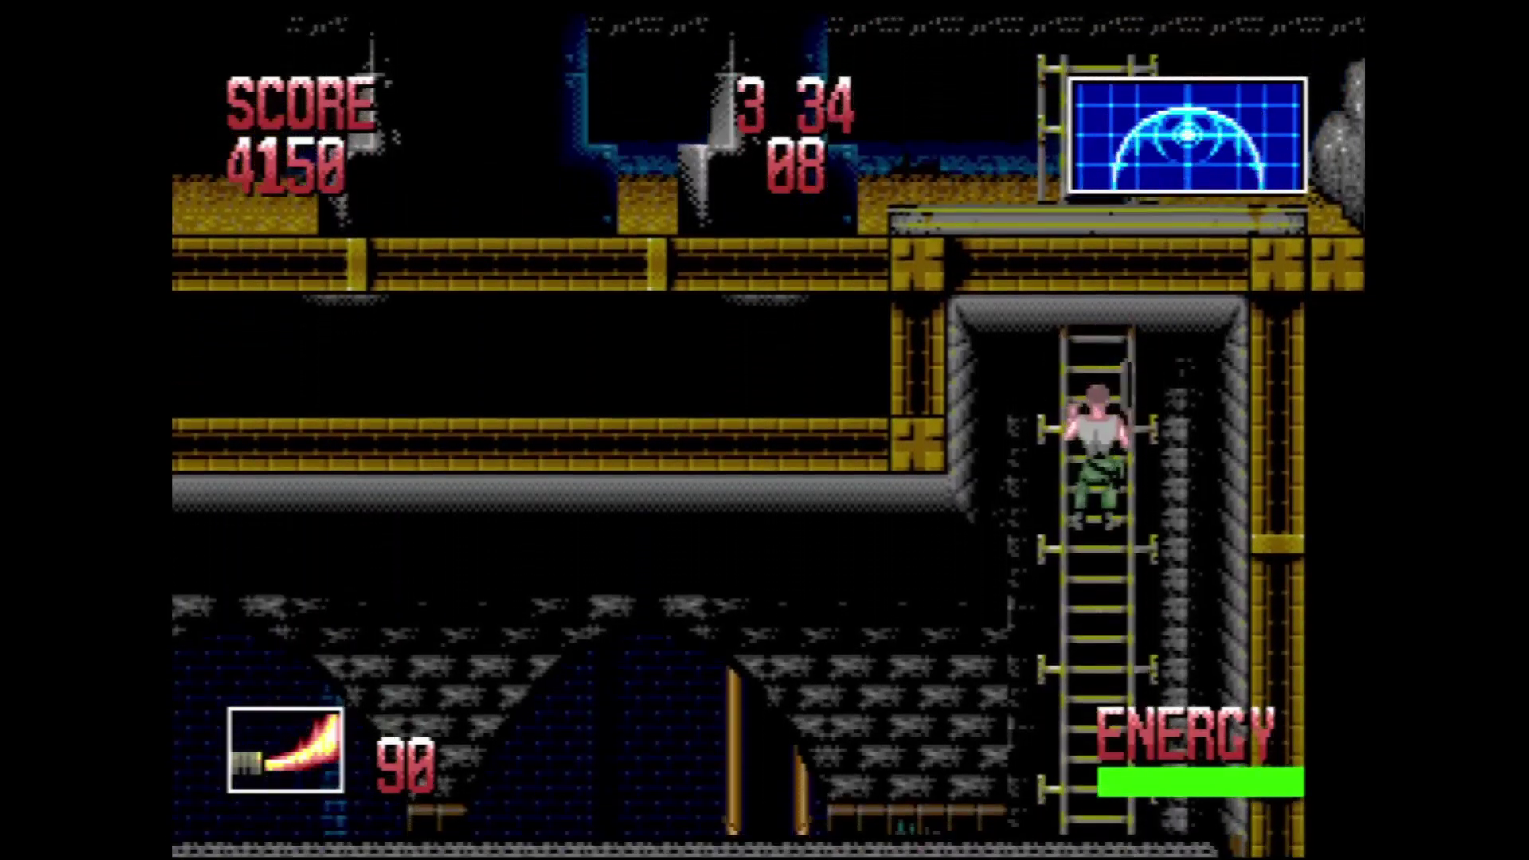
pyautogui.press('Up')
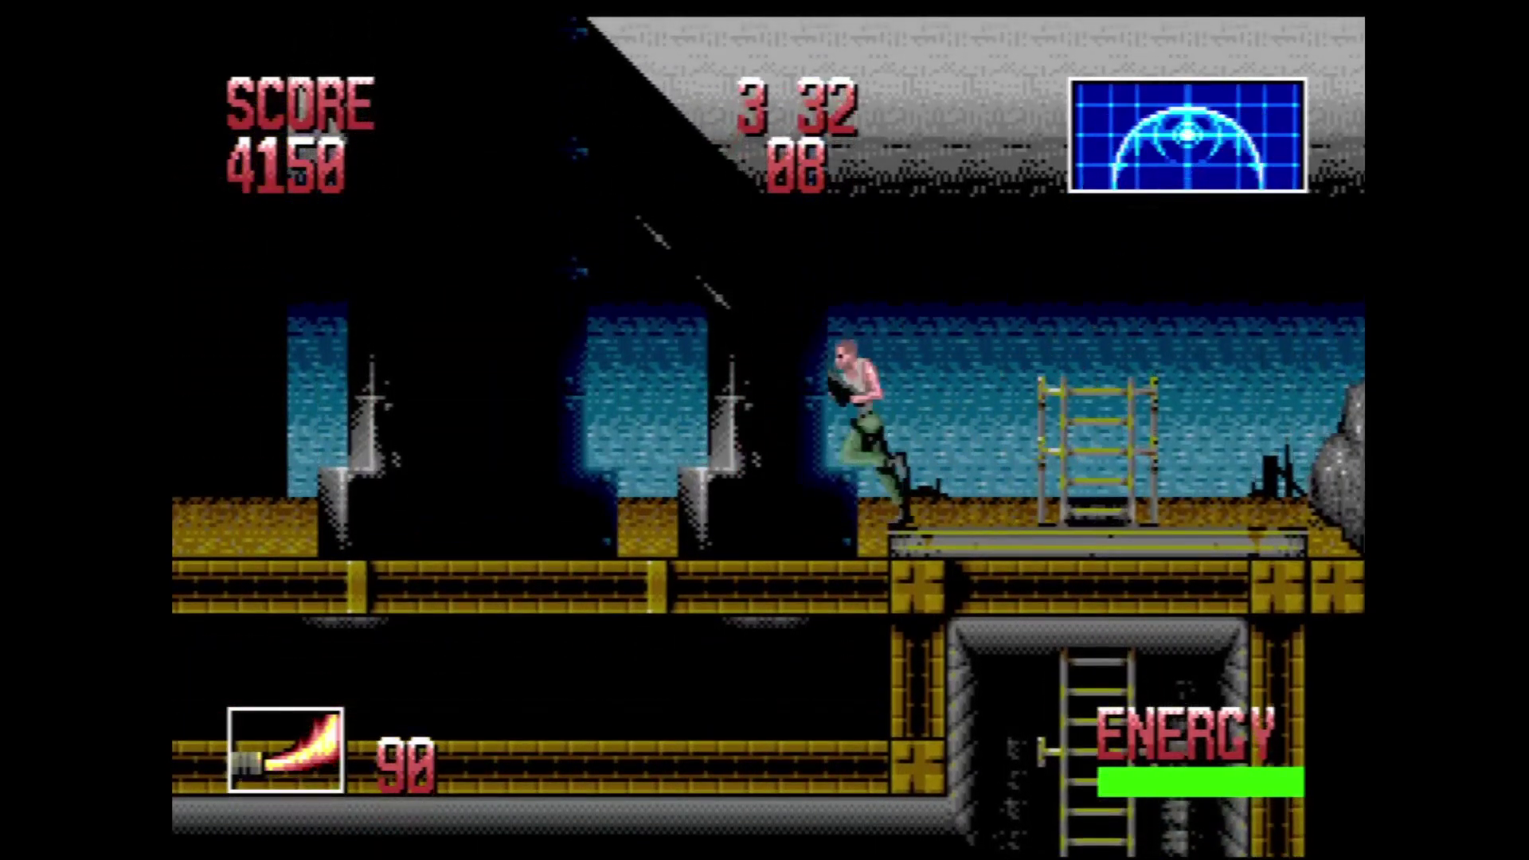
# - Run left along the upper deck, jumping as you go
pyautogui.press('Left')
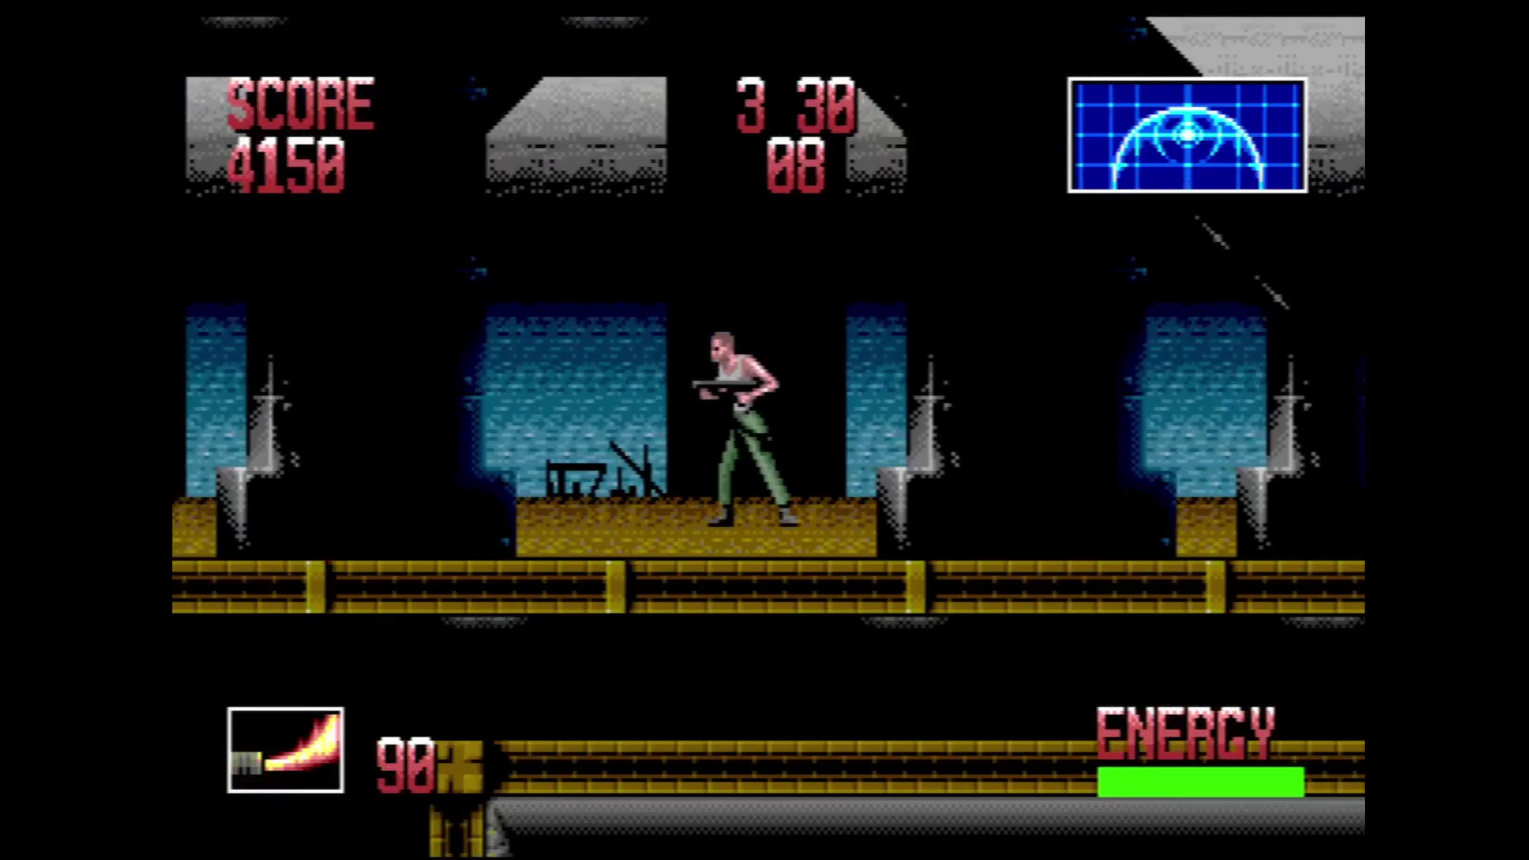
pyautogui.press('Right')
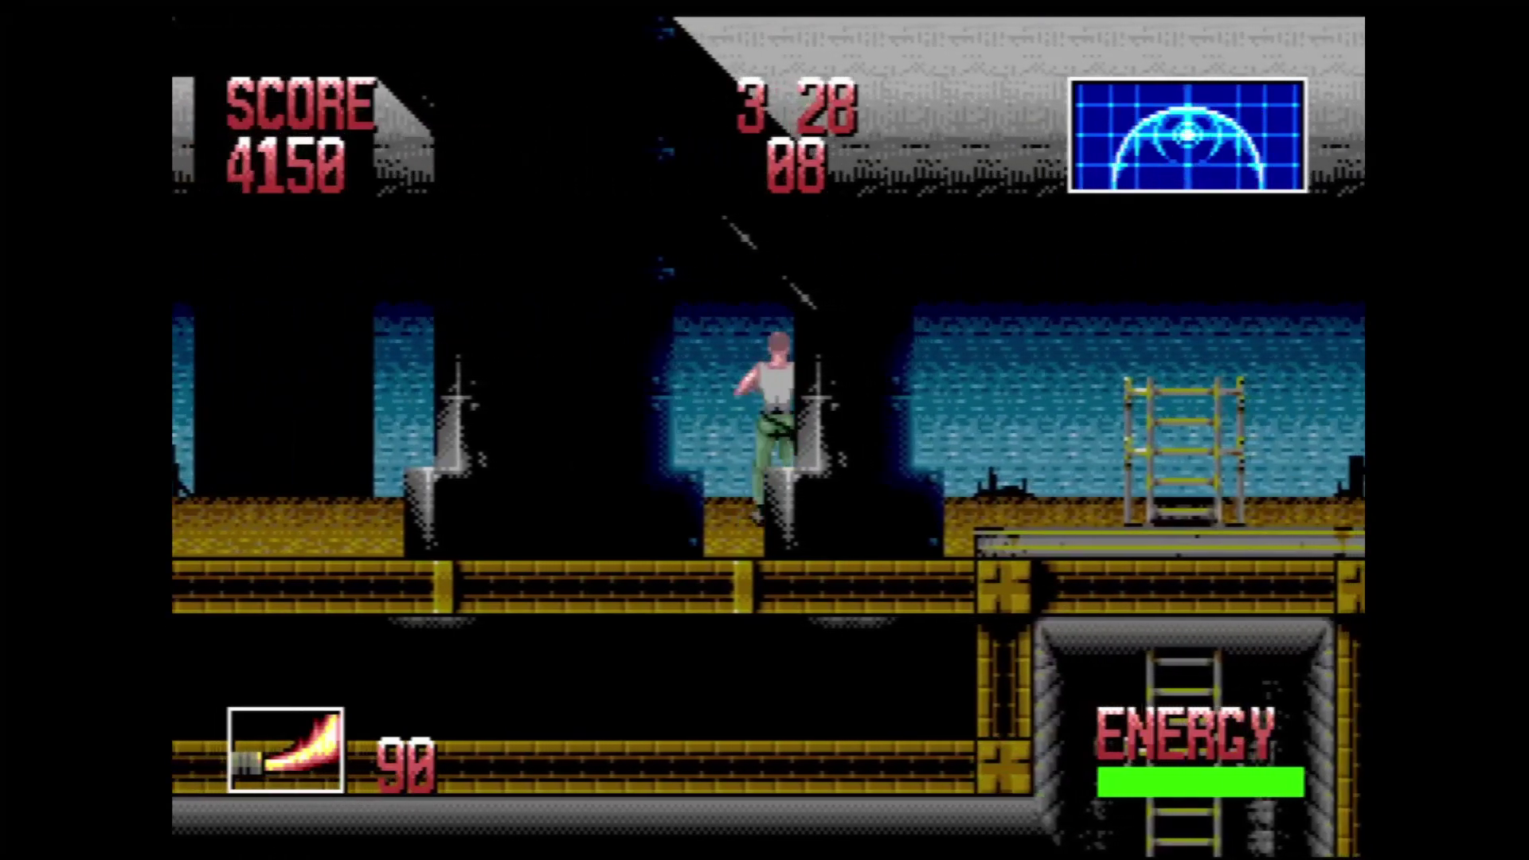
pyautogui.press('Left')
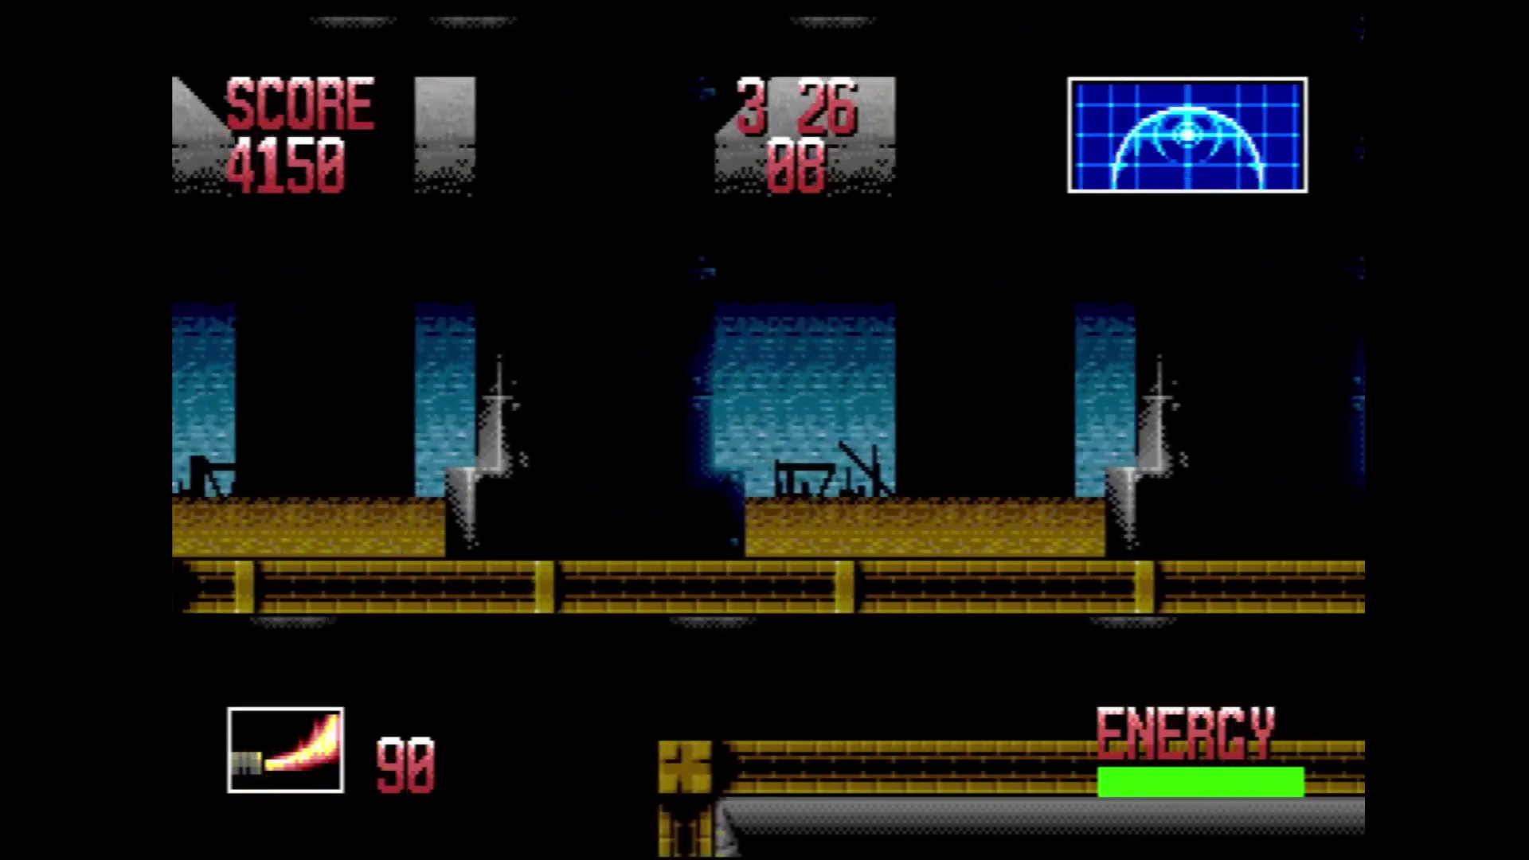
pyautogui.press('Left')
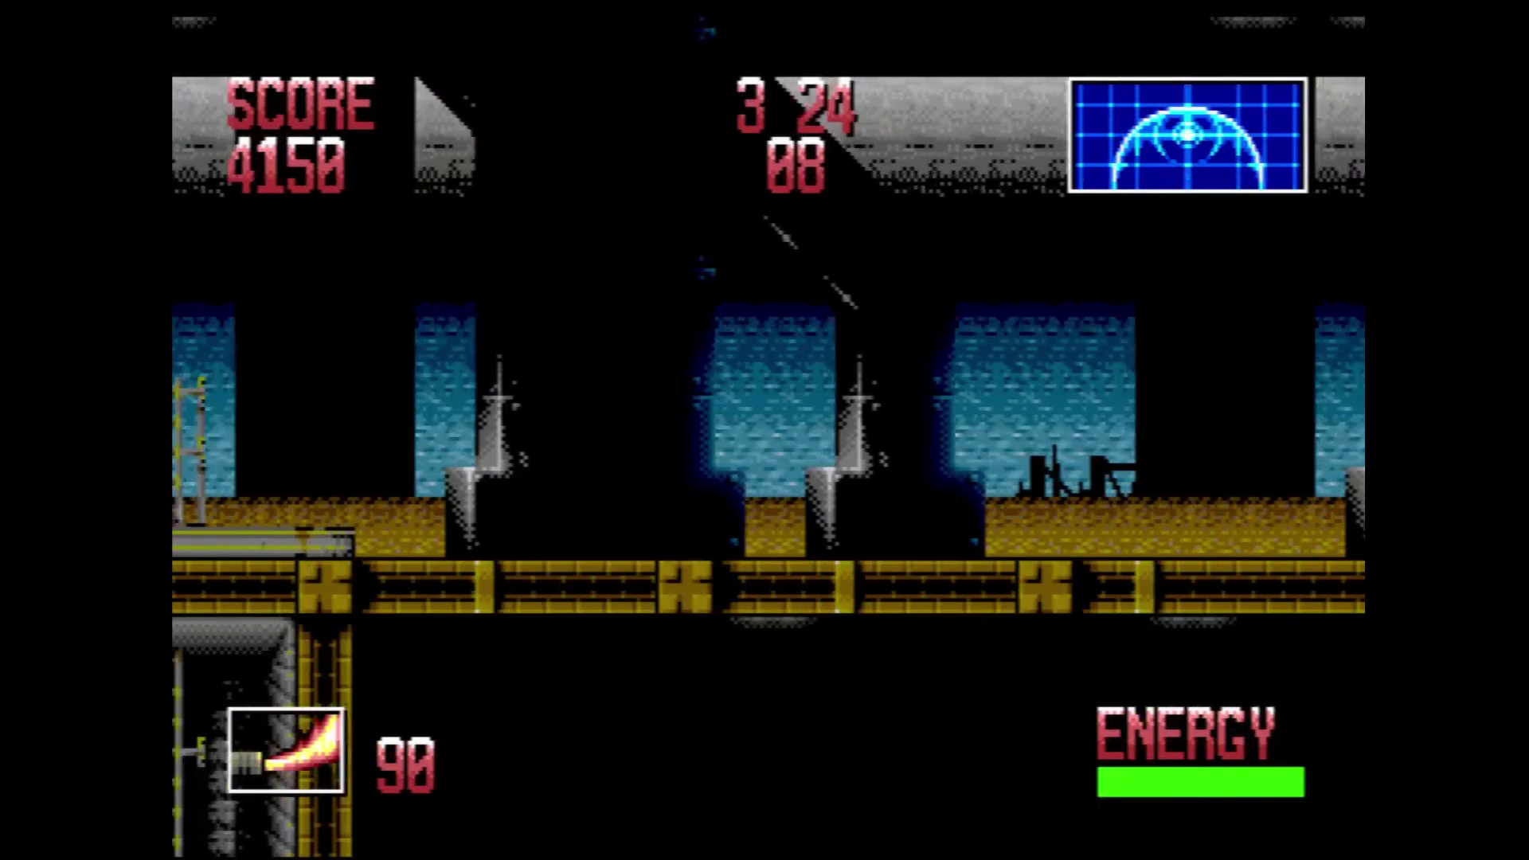
pyautogui.press('Left')
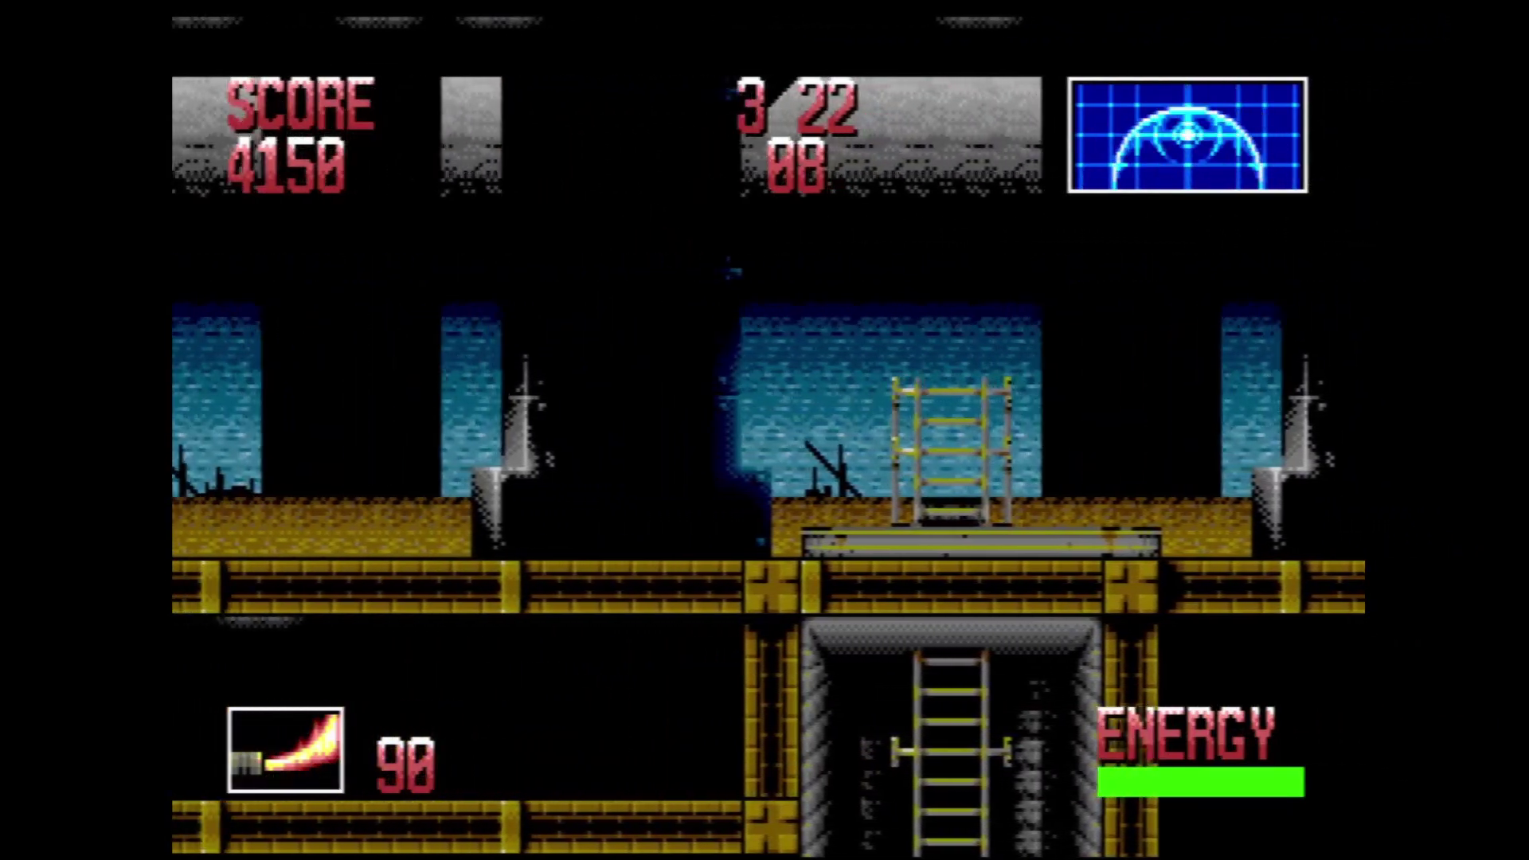
pyautogui.press('Left')
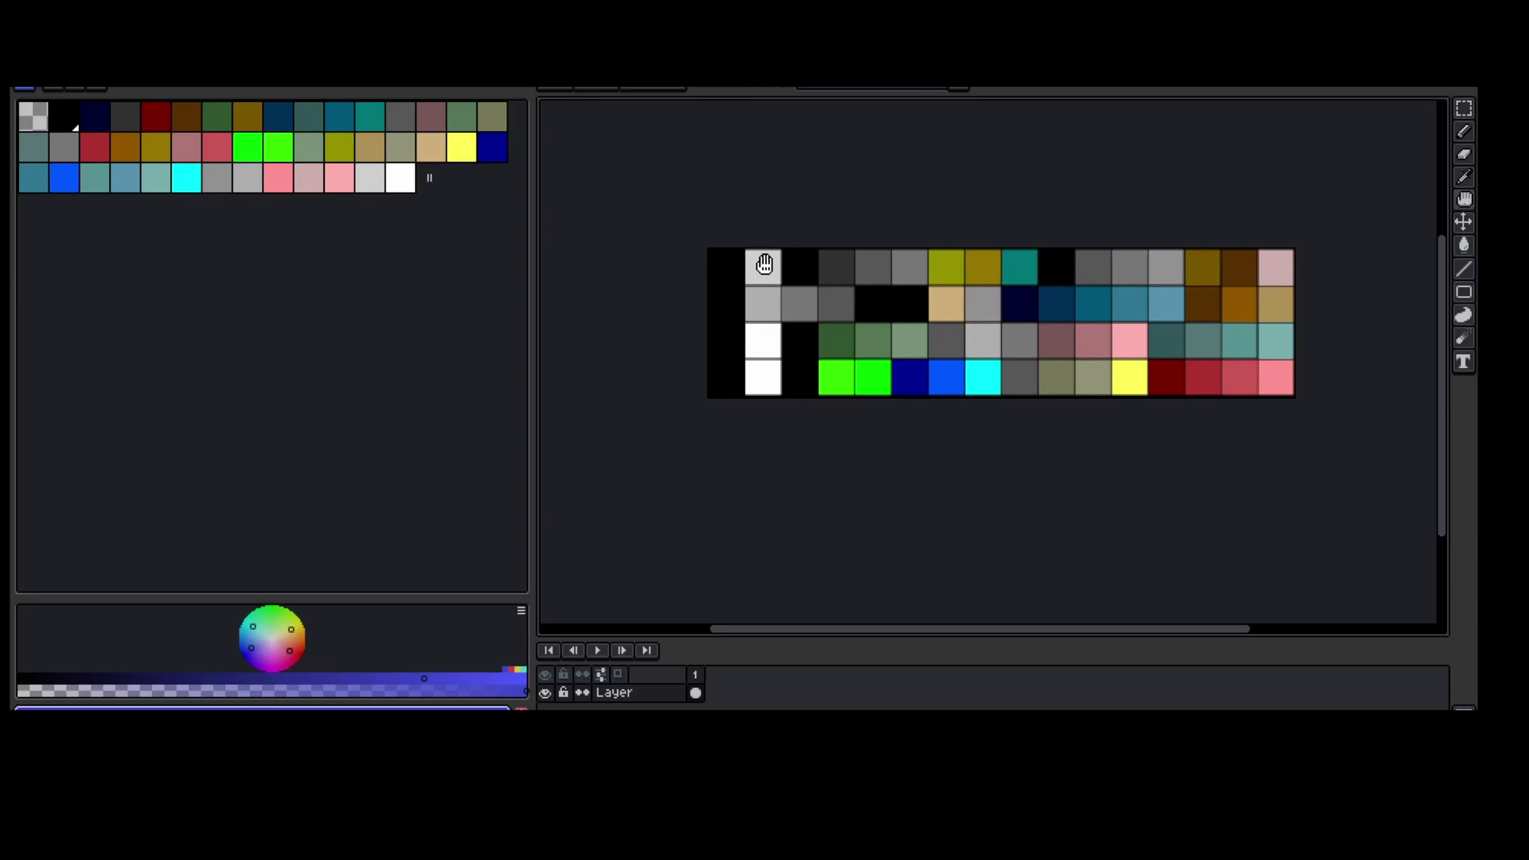
# - Zoom in and pan across the four-row colour chart to inspect it
pyautogui.scroll(1, 764, 264)
pyautogui.hscroll(1, 987, 424)
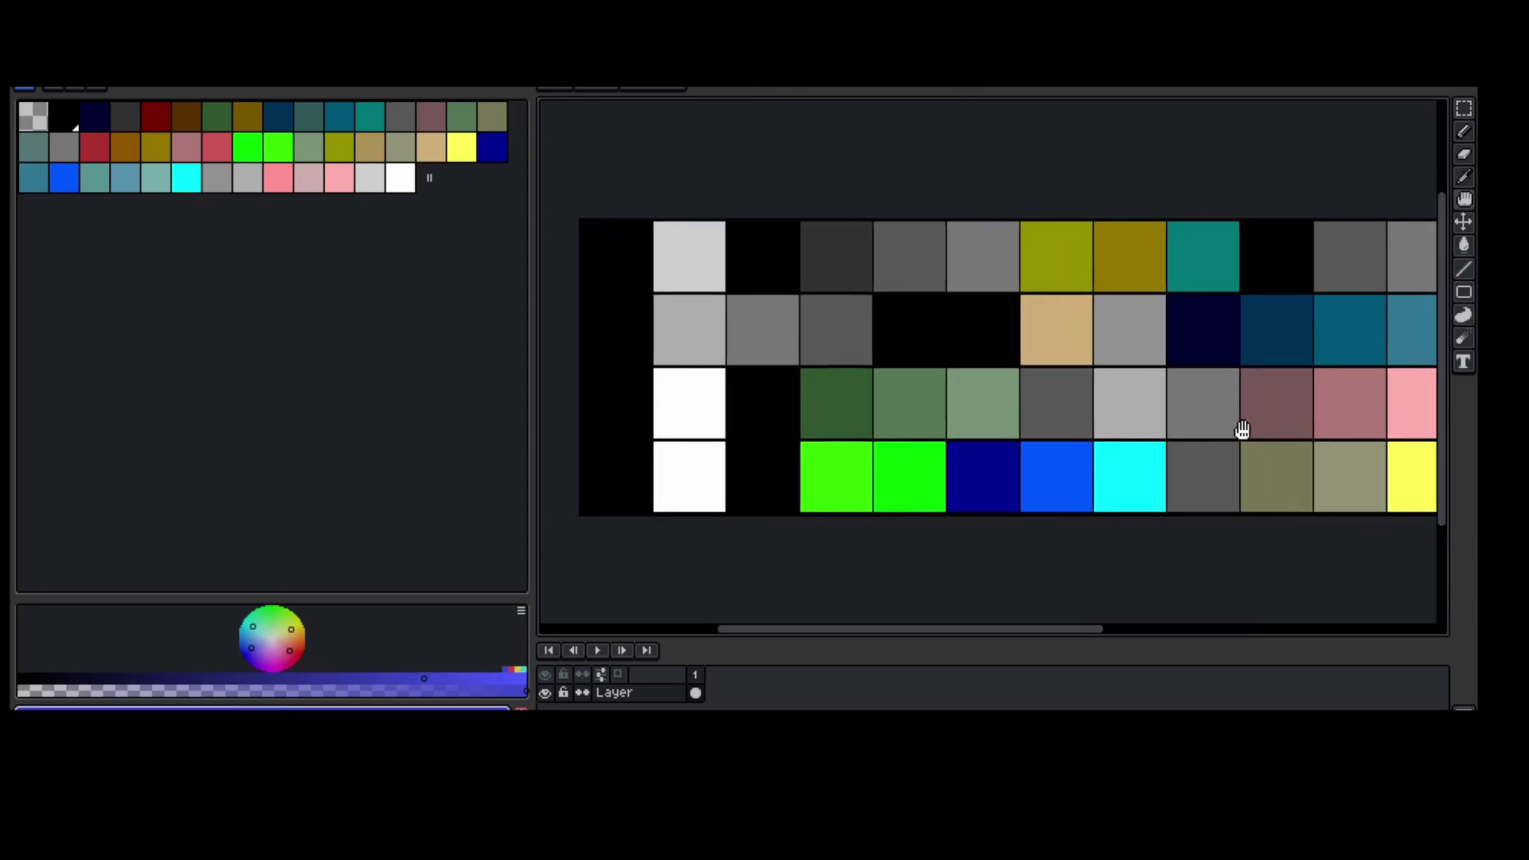
pyautogui.hscroll(2, 1194, 427)
pyautogui.hscroll(1, 1154, 422)
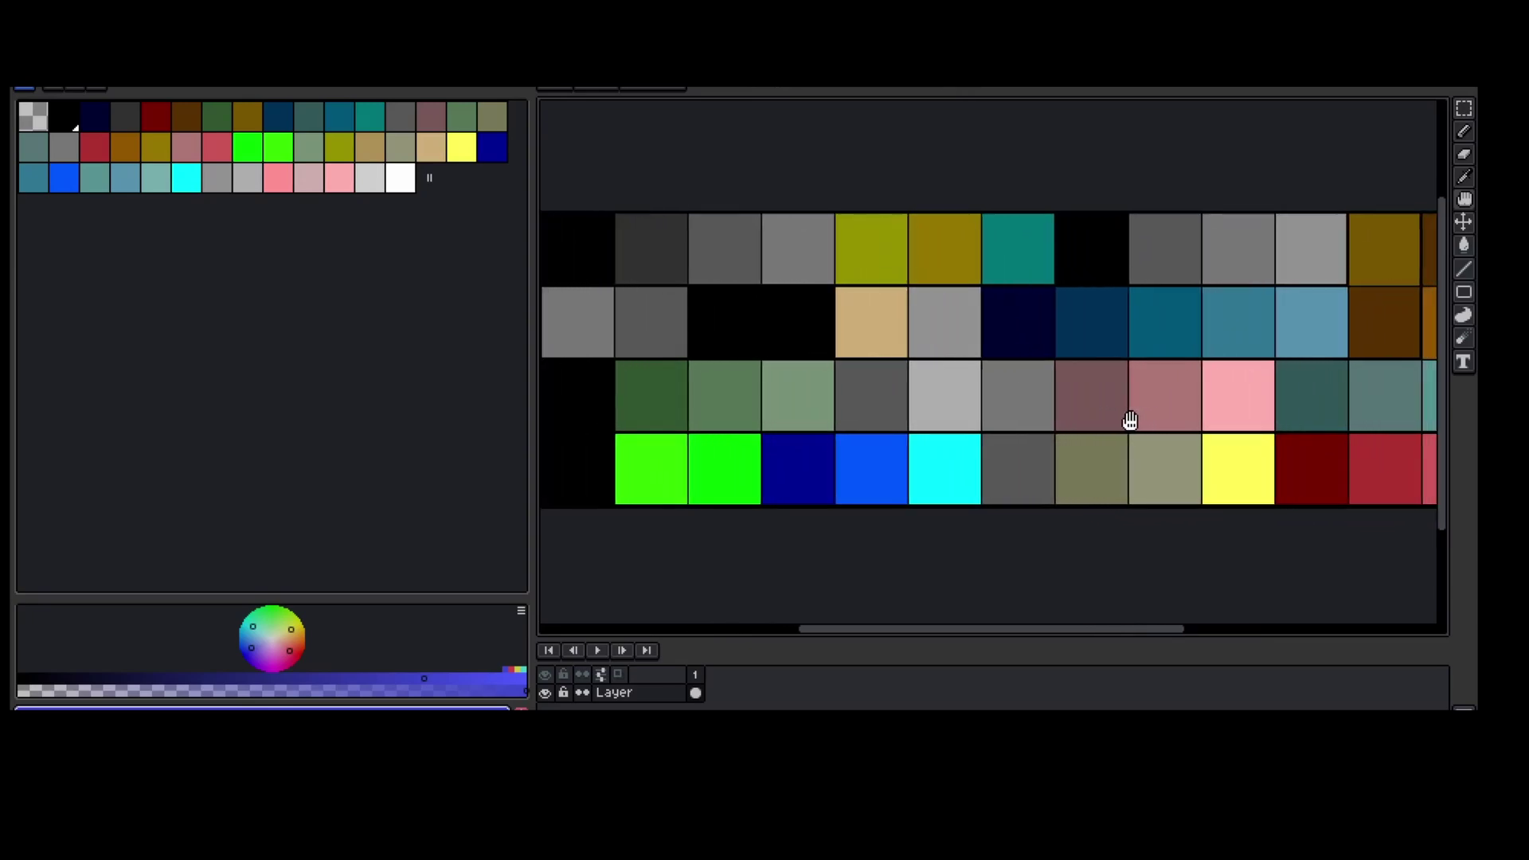
pyautogui.moveTo(1130, 419); pyautogui.dragTo(1071, 413)
pyautogui.moveTo(1171, 406); pyautogui.dragTo(973, 380)
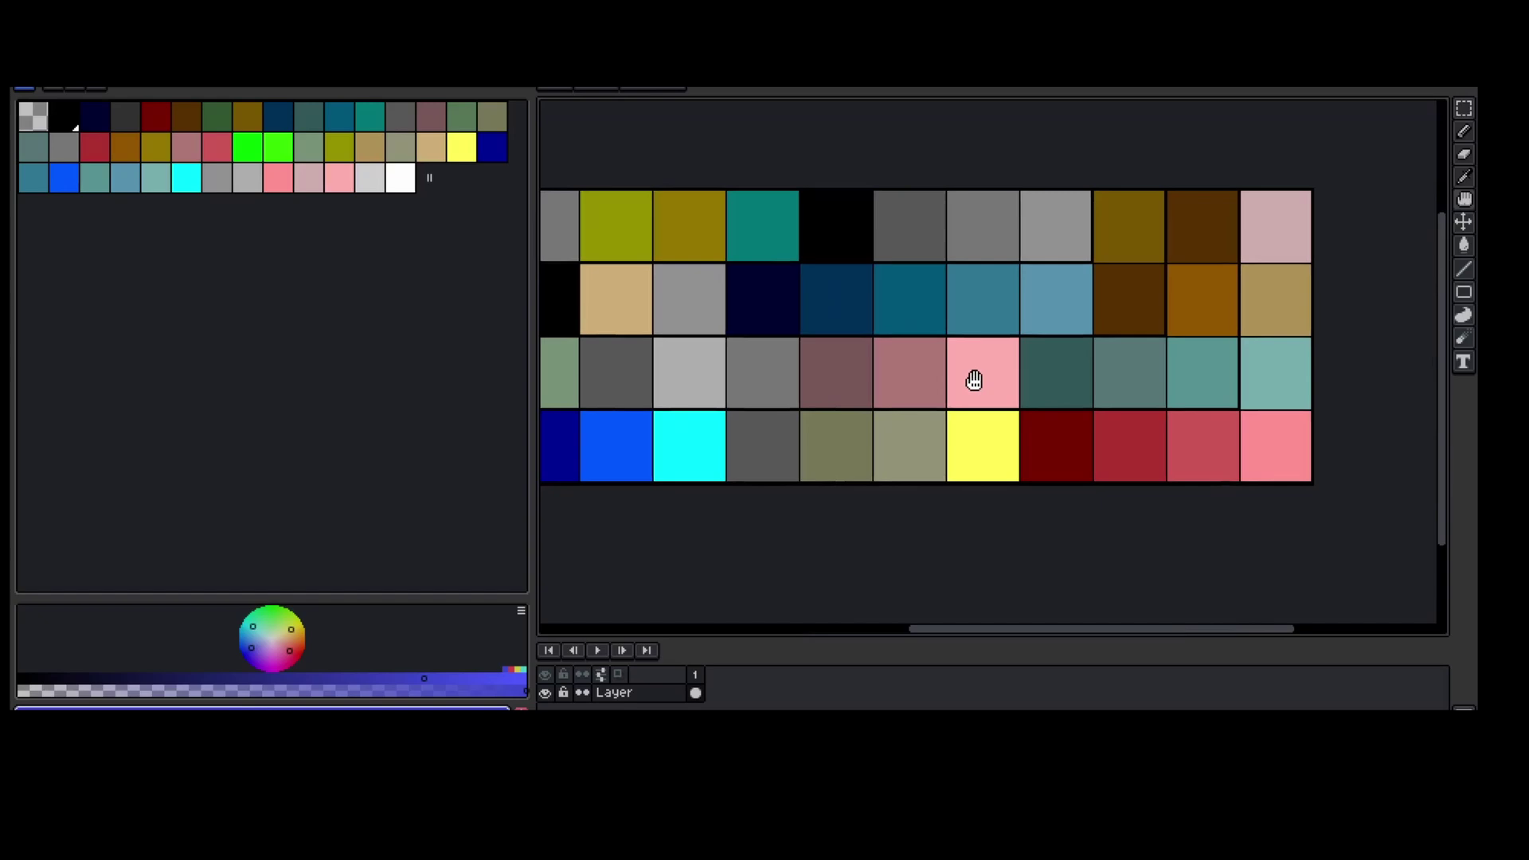
# - Bring the whole chart back into view and select every palette swatch
pyautogui.moveTo(845, 360); pyautogui.dragTo(972, 365)
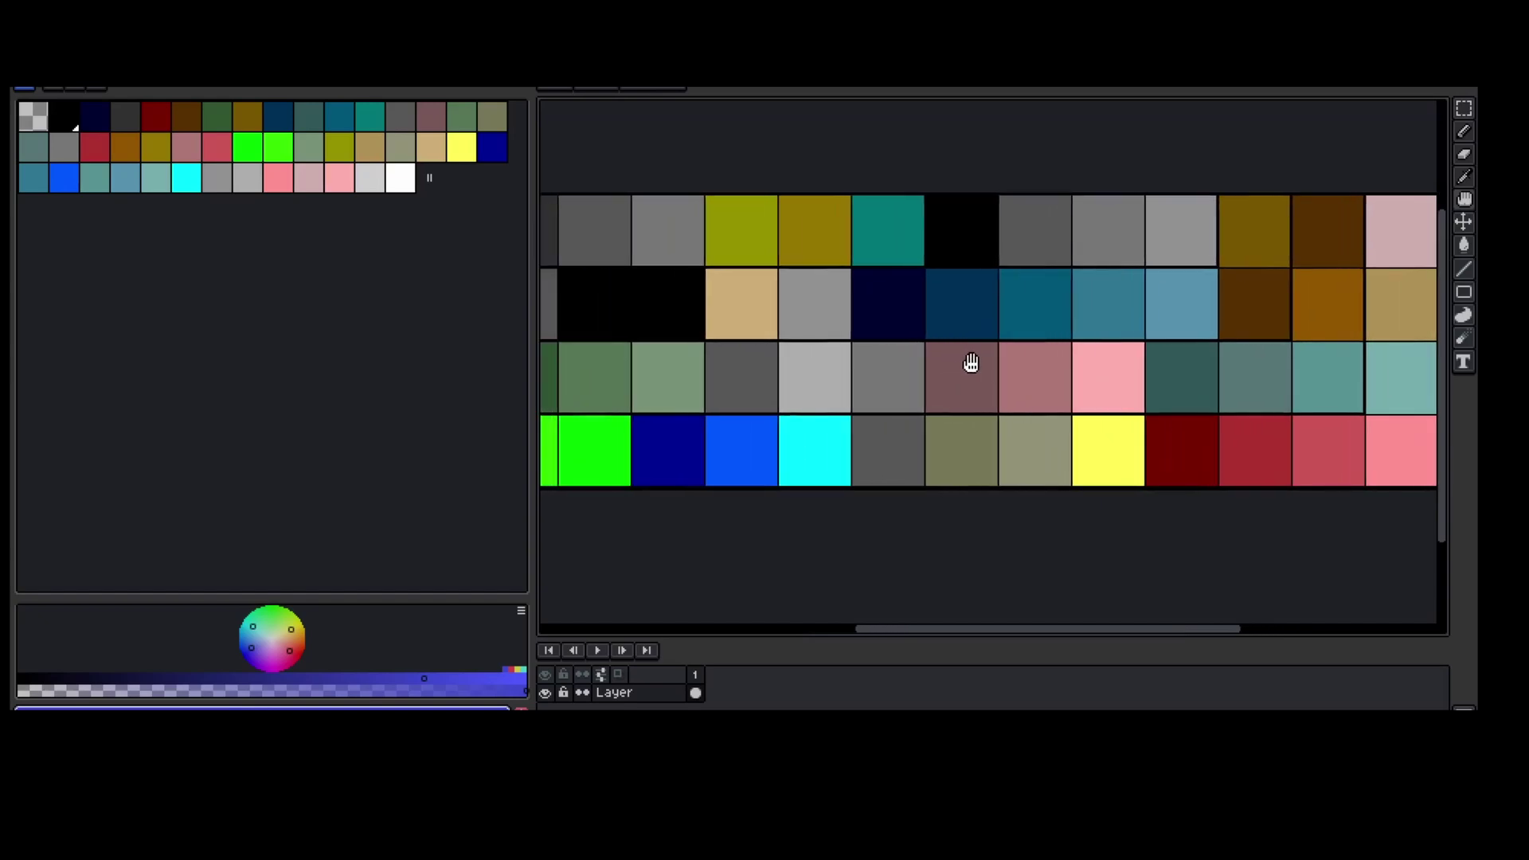
pyautogui.scroll(-1, 970, 363)
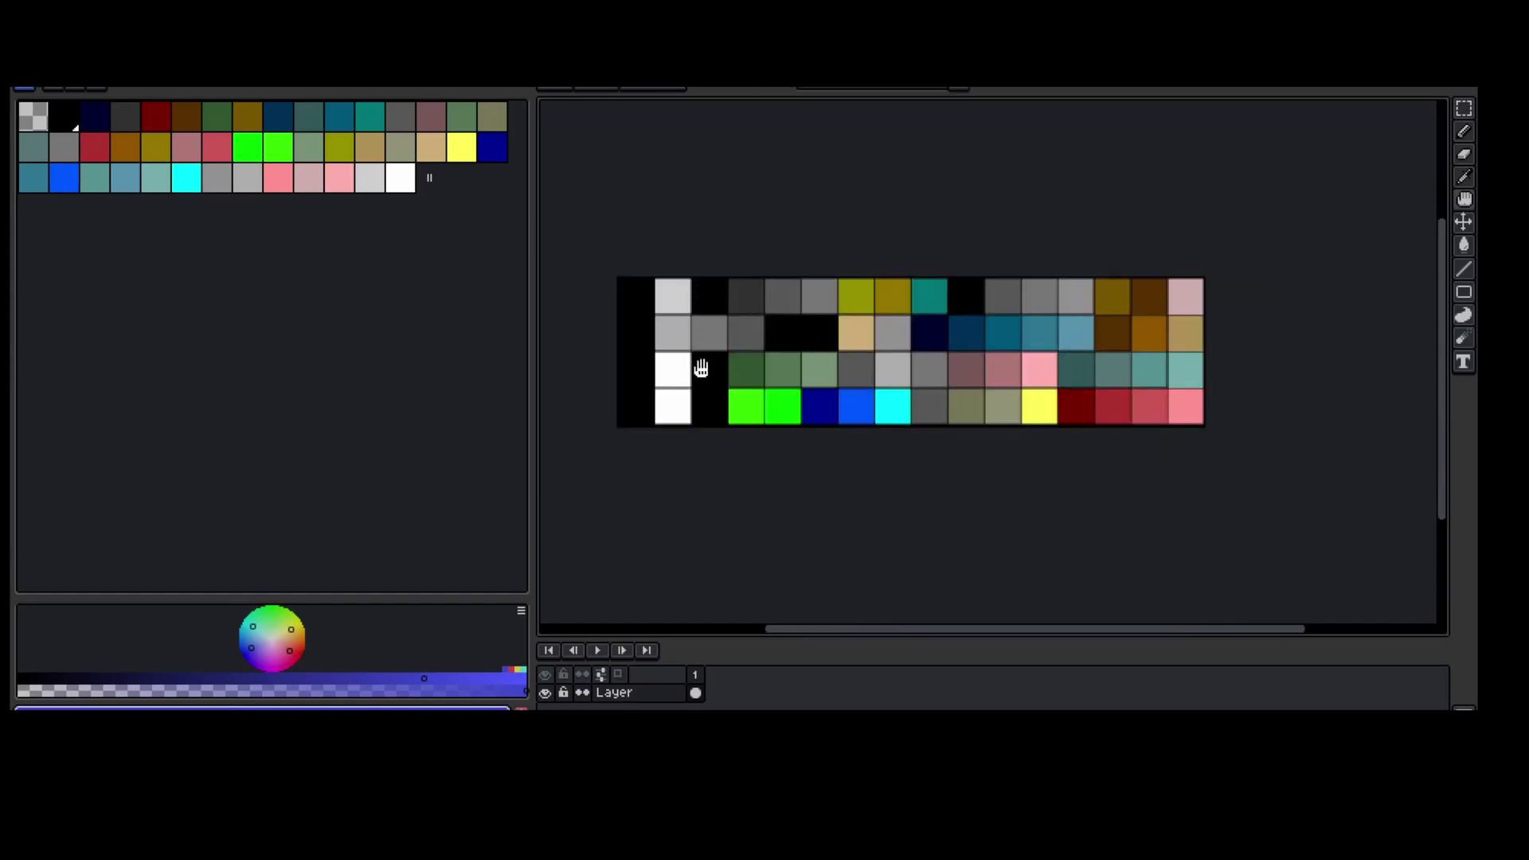
pyautogui.moveTo(39, 115); pyautogui.dragTo(405, 190)
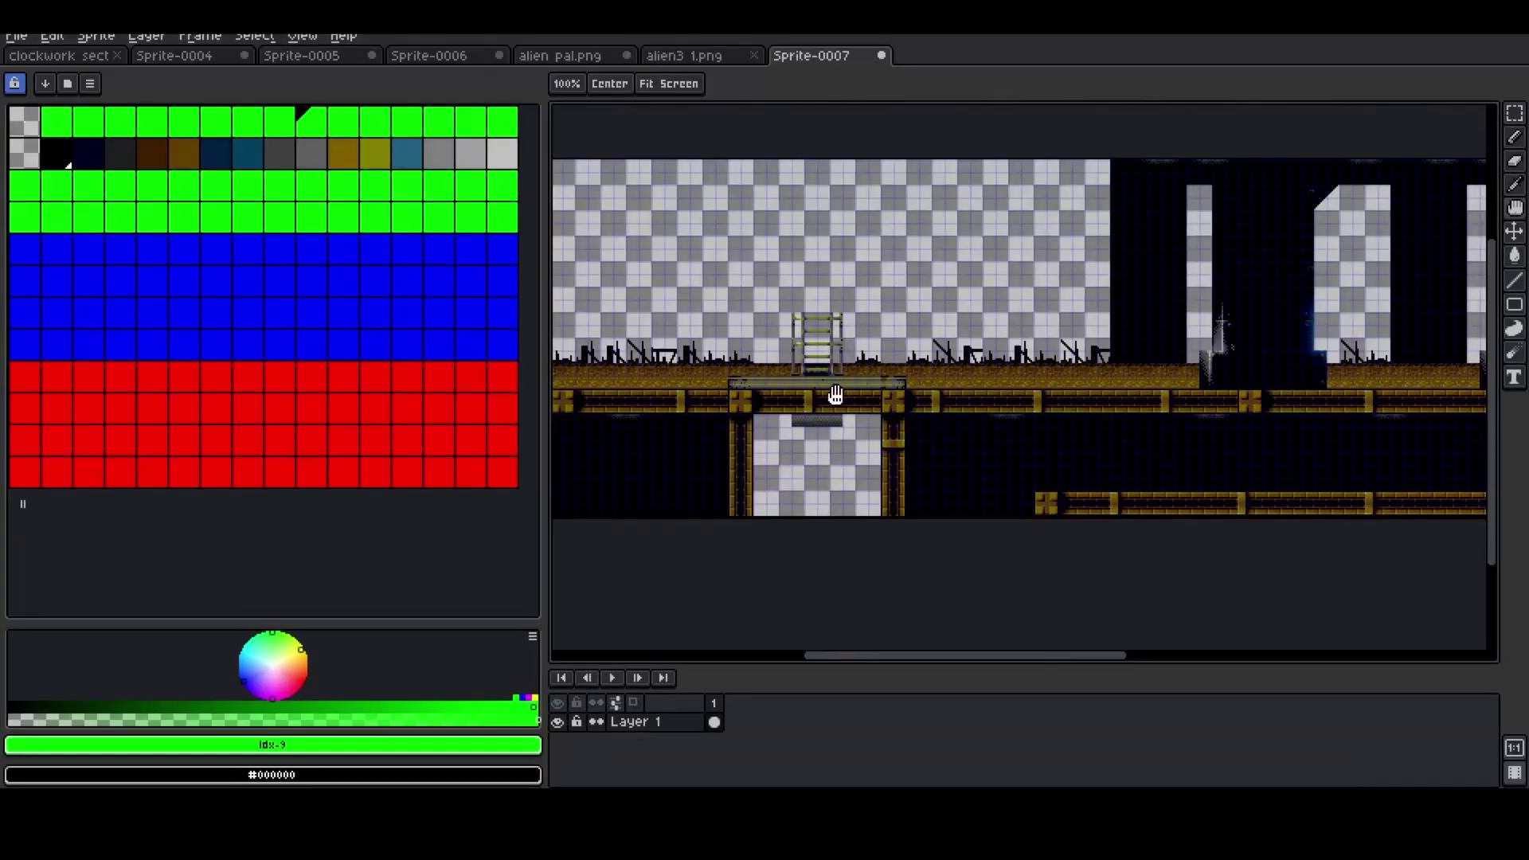
pyautogui.moveTo(828, 396); pyautogui.dragTo(969, 377)
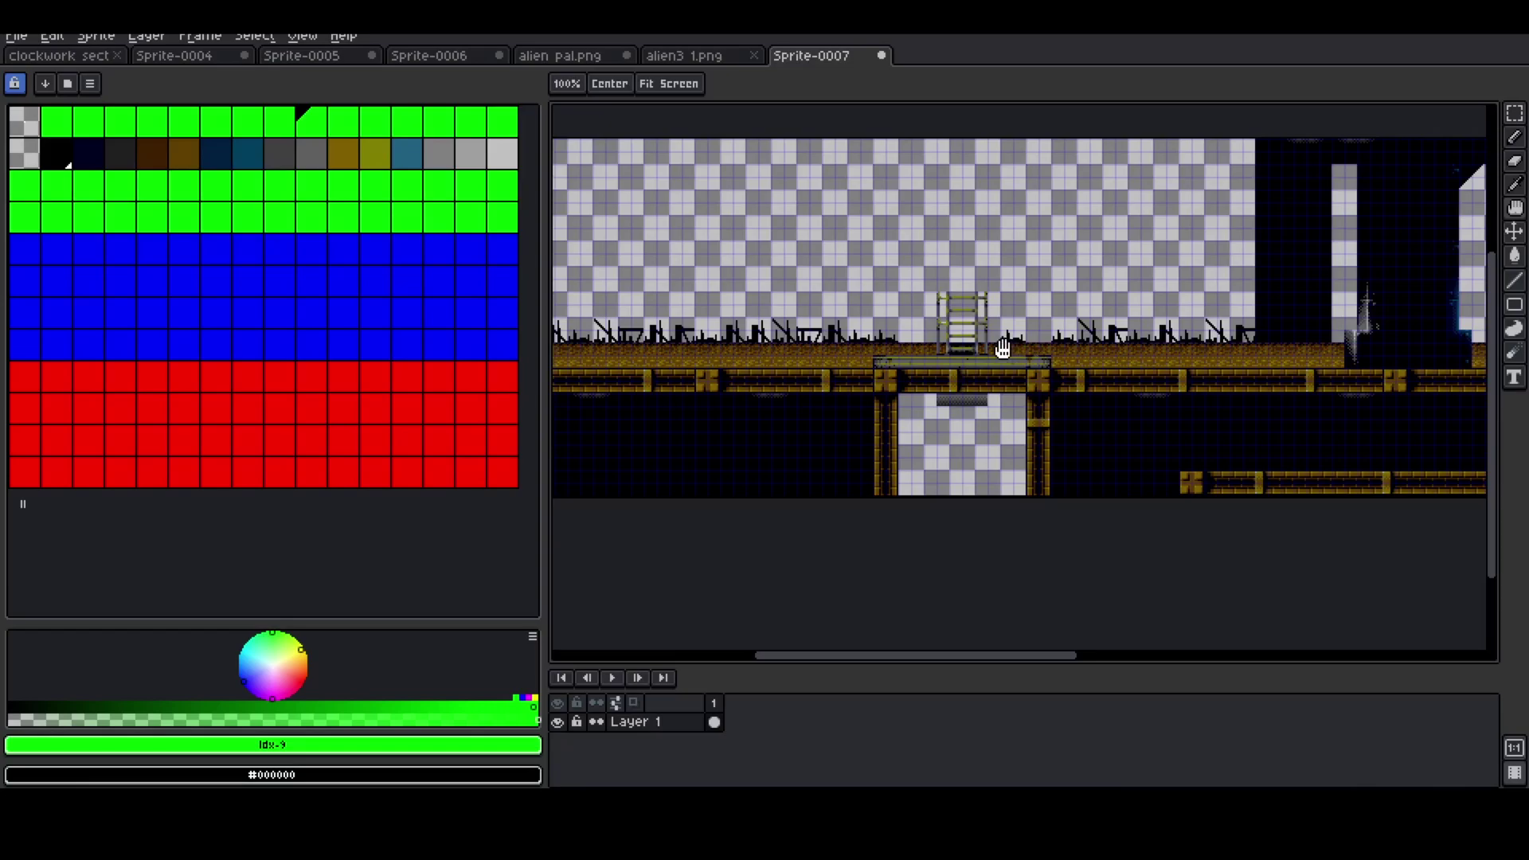
pyautogui.scroll(3, 1003, 349)
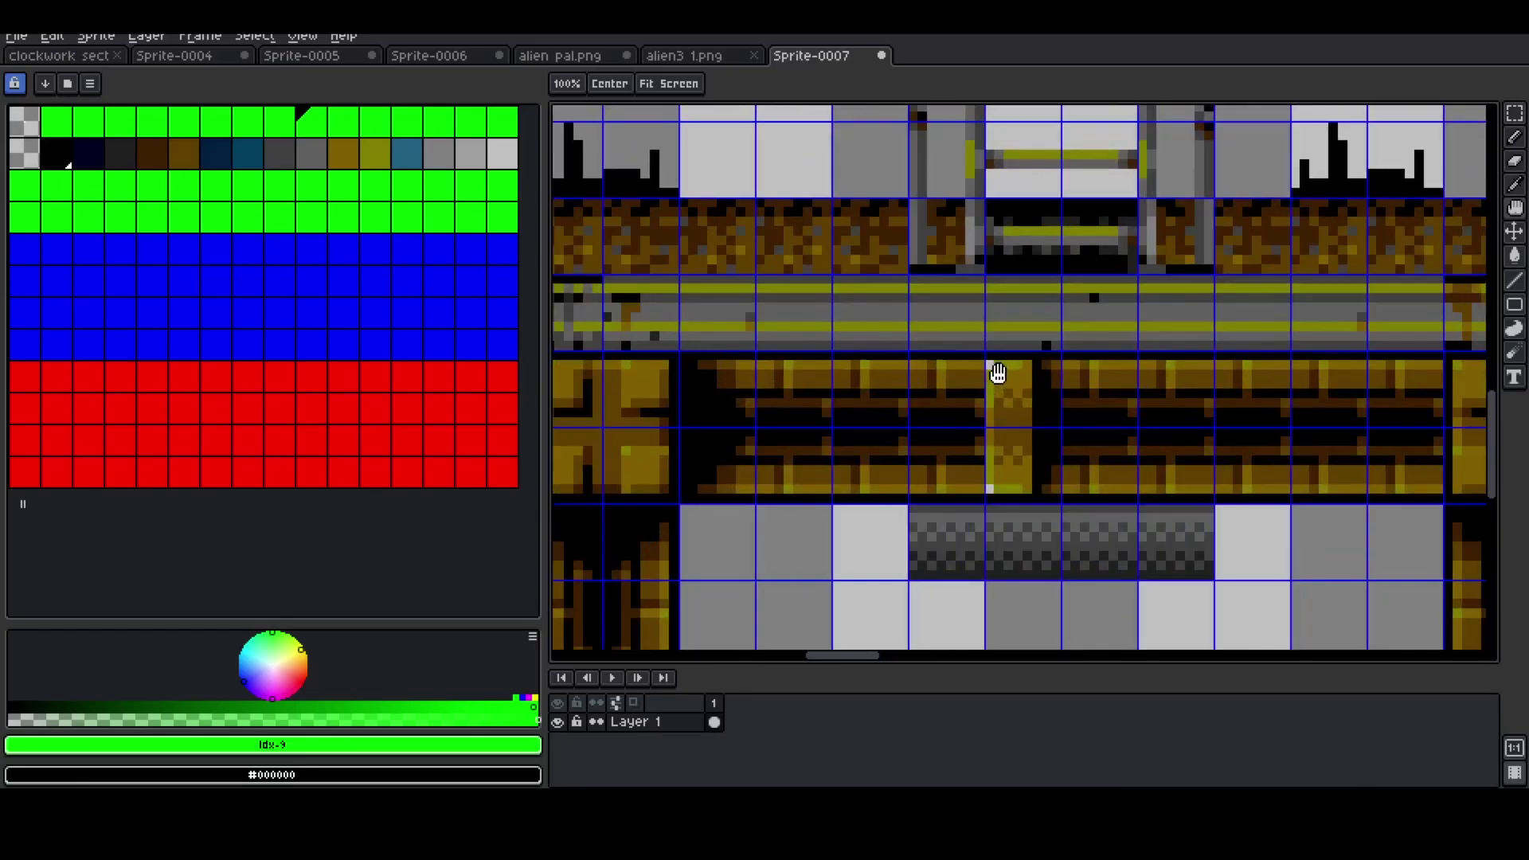
pyautogui.press('r')
pyautogui.scroll(1, 918, 291)
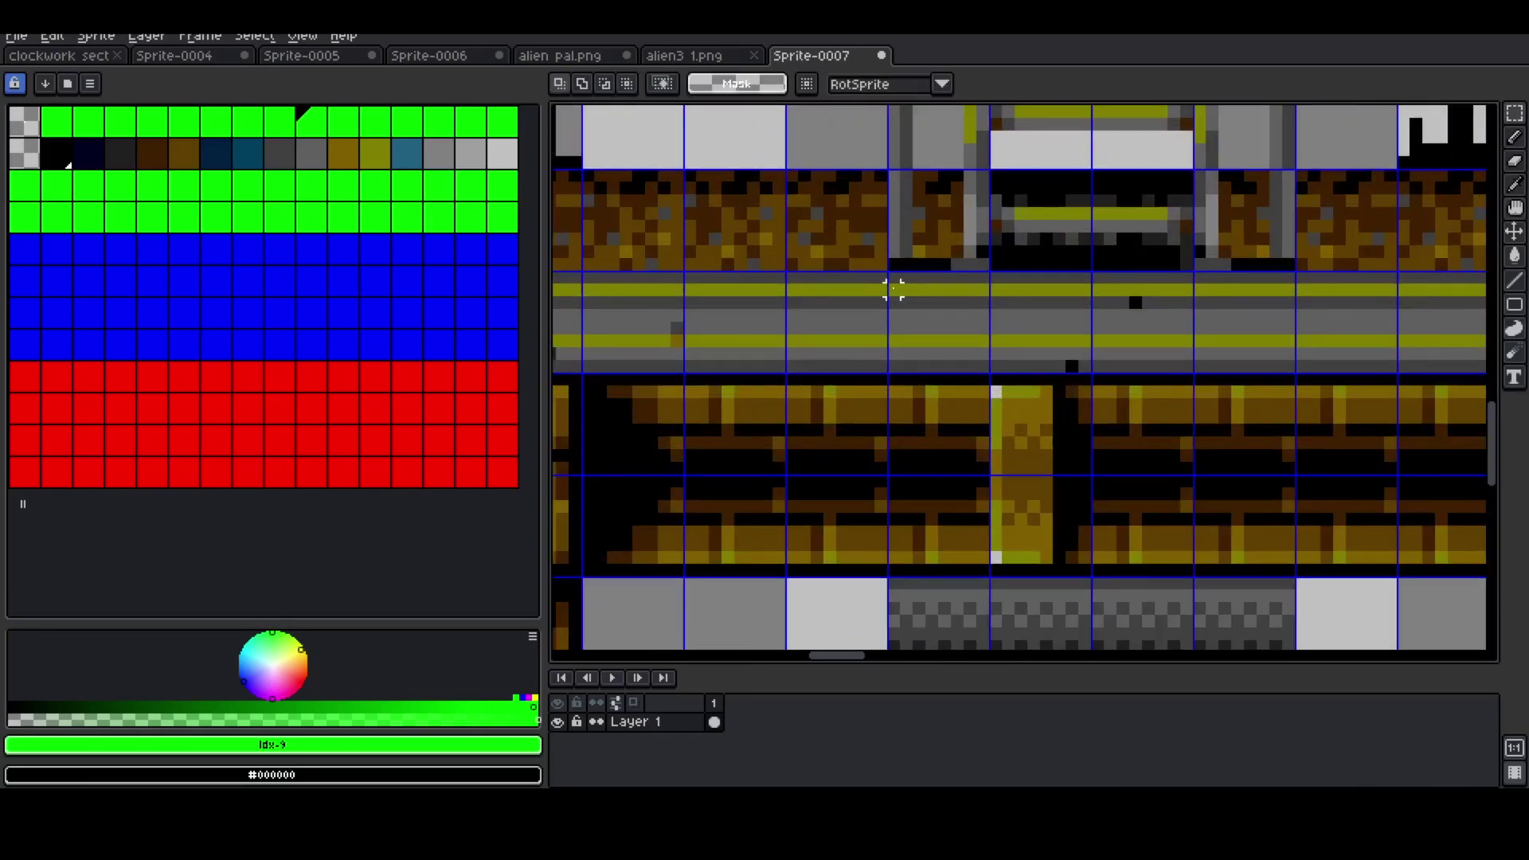
pyautogui.moveTo(890, 272); pyautogui.dragTo(1296, 579)
pyautogui.scroll(-2, 953, 376)
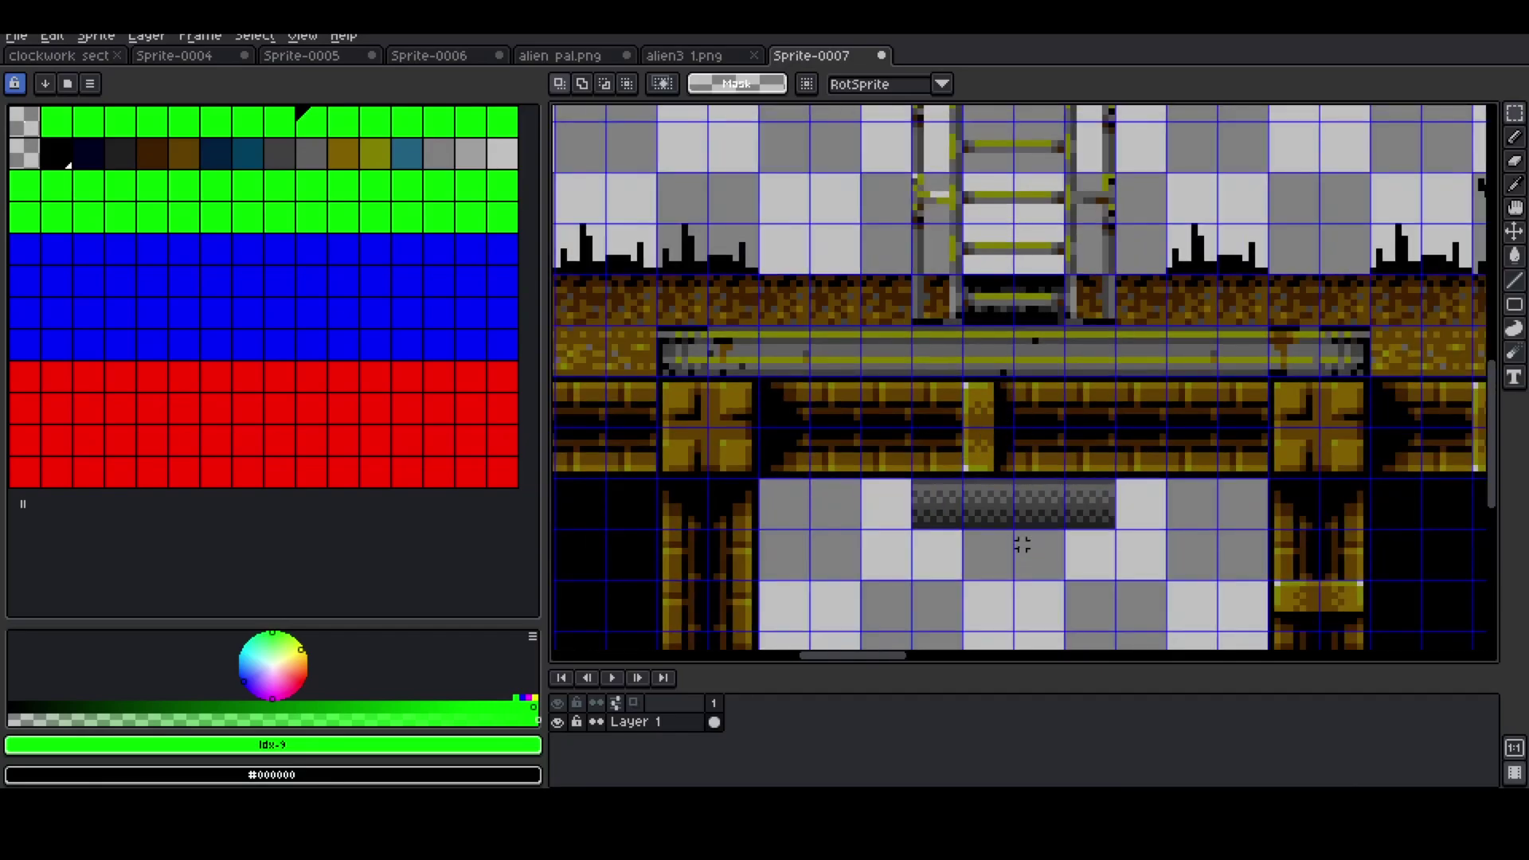
pyautogui.press('space')
pyautogui.moveTo(1385, 399); pyautogui.dragTo(829, 423)
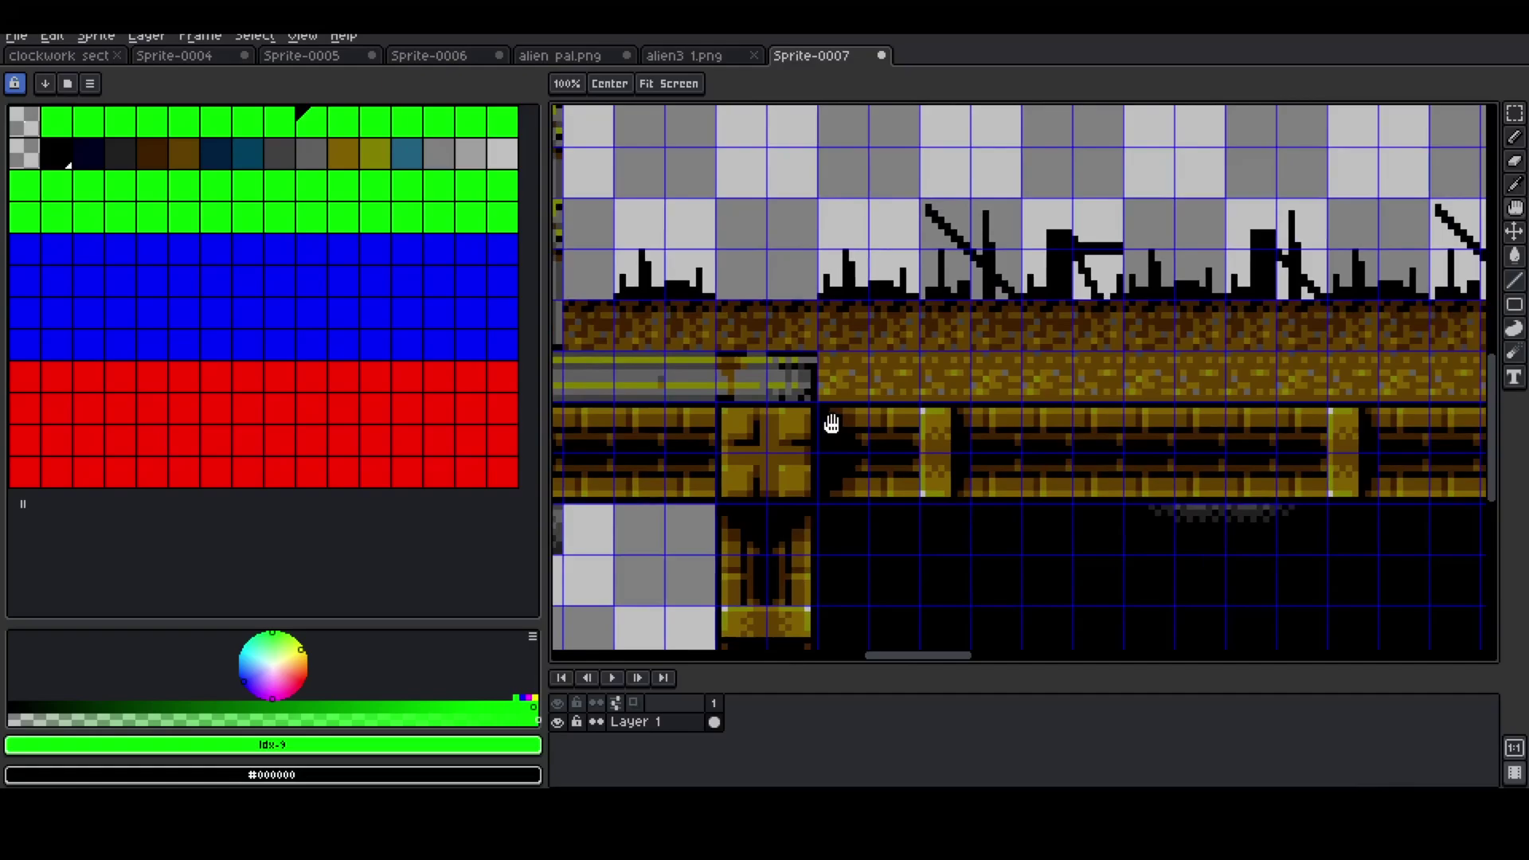
pyautogui.scroll(-5, 831, 423)
pyautogui.moveTo(1210, 403); pyautogui.dragTo(1062, 435)
pyautogui.scroll(4, 977, 419)
pyautogui.scroll(2, 996, 488)
pyautogui.press('m')
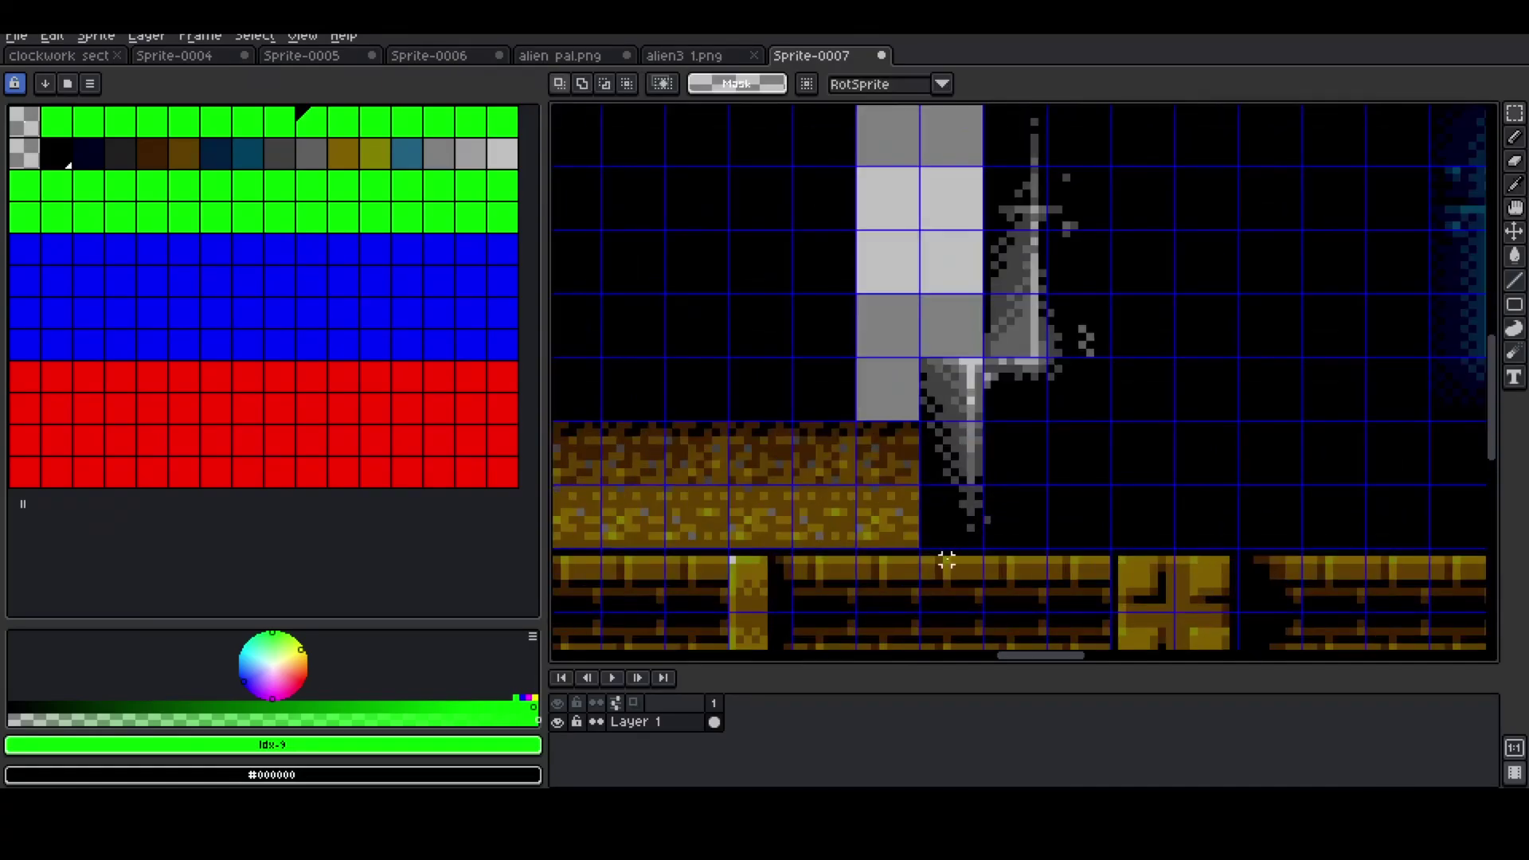
pyautogui.scroll(1, 908, 534)
pyautogui.scroll(-1, 908, 534)
pyautogui.moveTo(909, 534); pyautogui.dragTo(1291, 388)
pyautogui.scroll(1, 1284, 452)
pyautogui.scroll(-5, 1299, 392)
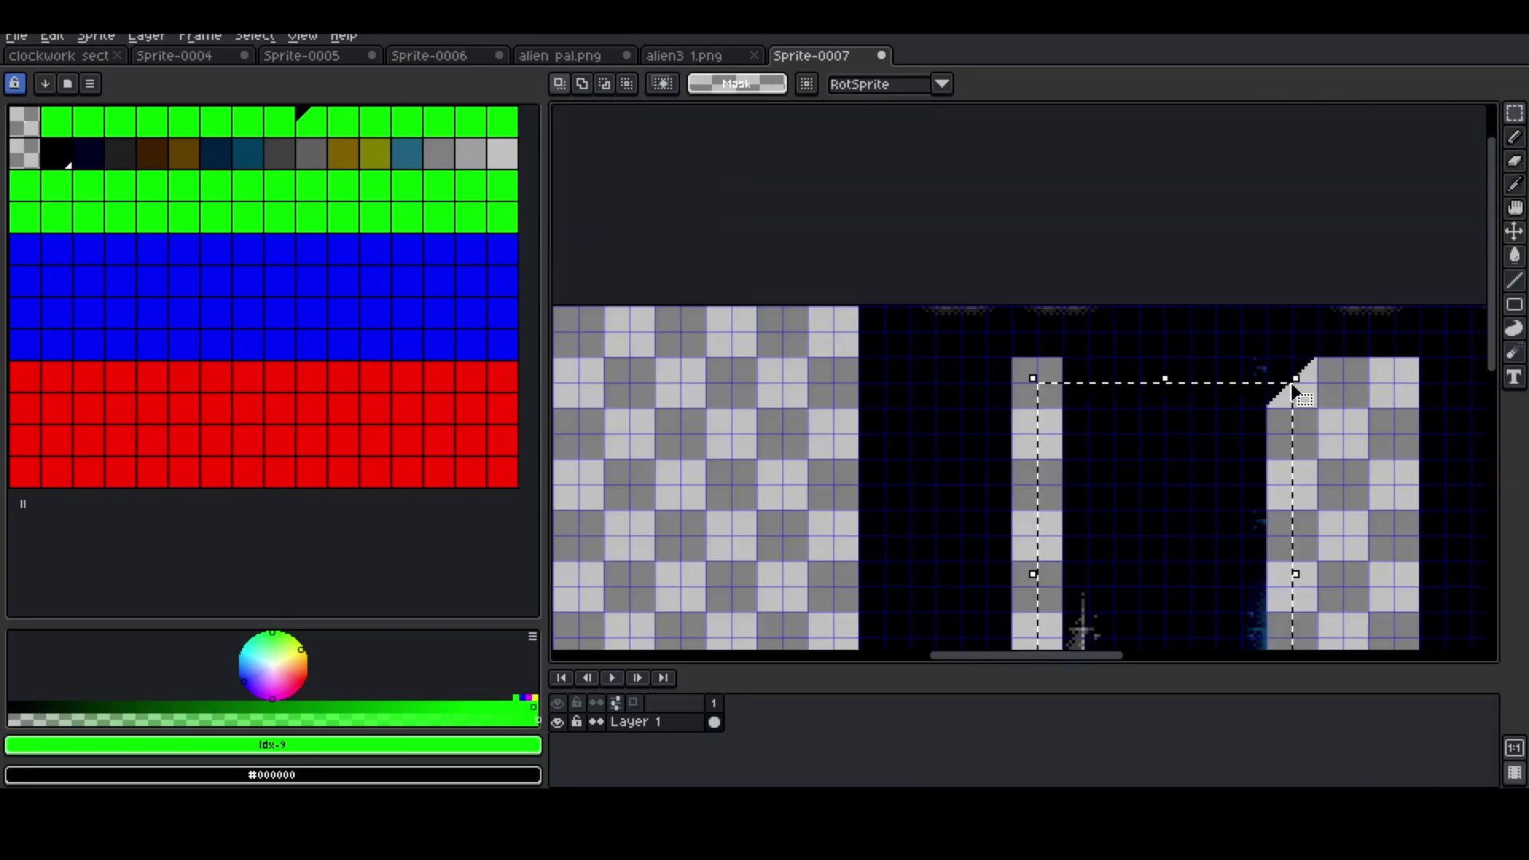
pyautogui.click(1014, 568)
pyautogui.scroll(3, 978, 536)
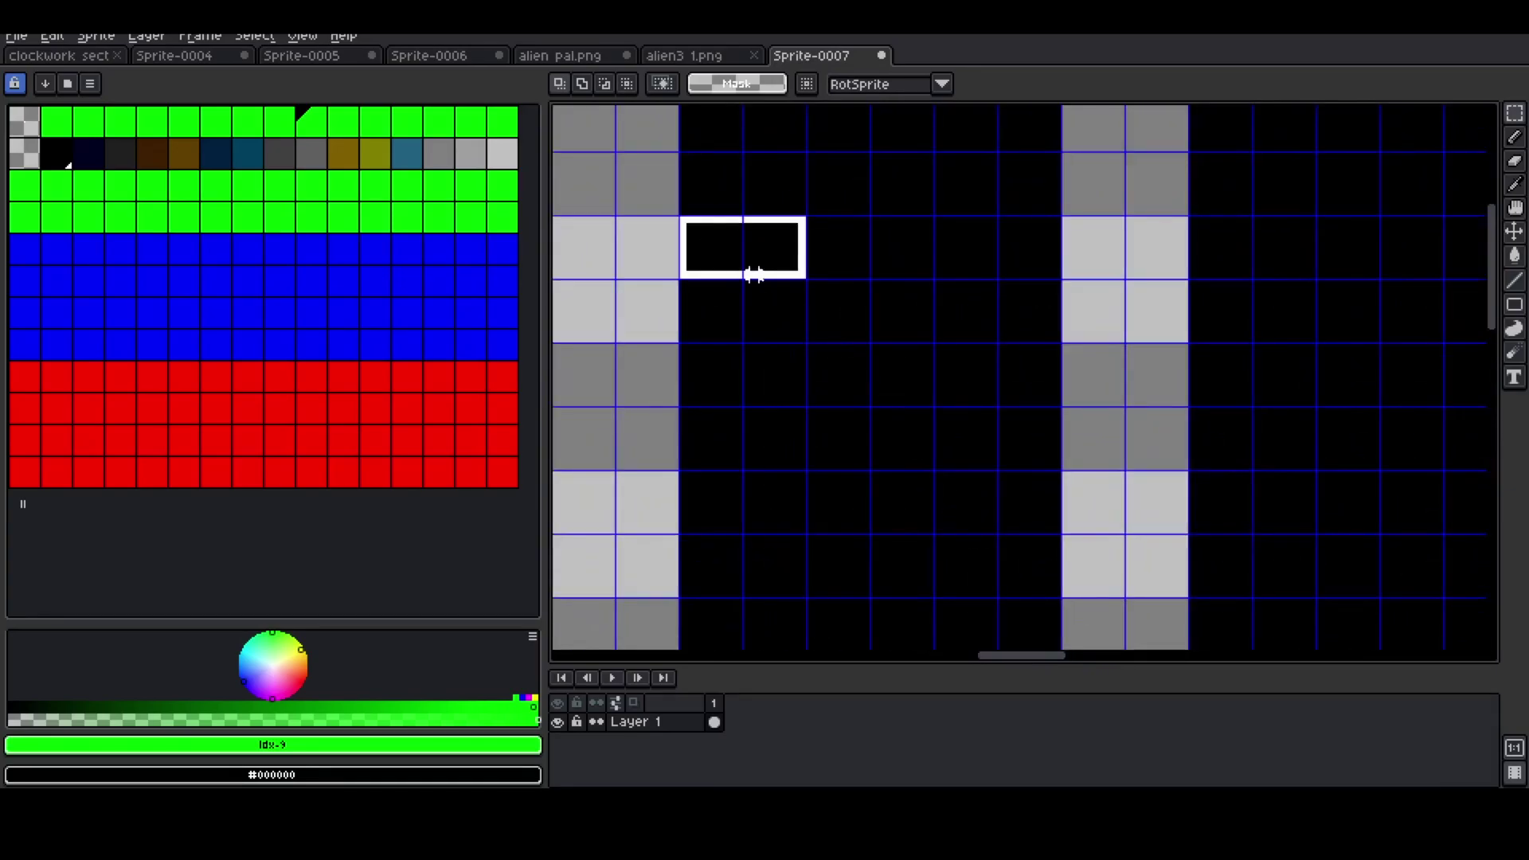
pyautogui.moveTo(754, 275); pyautogui.dragTo(995, 466)
pyautogui.scroll(-2, 939, 342)
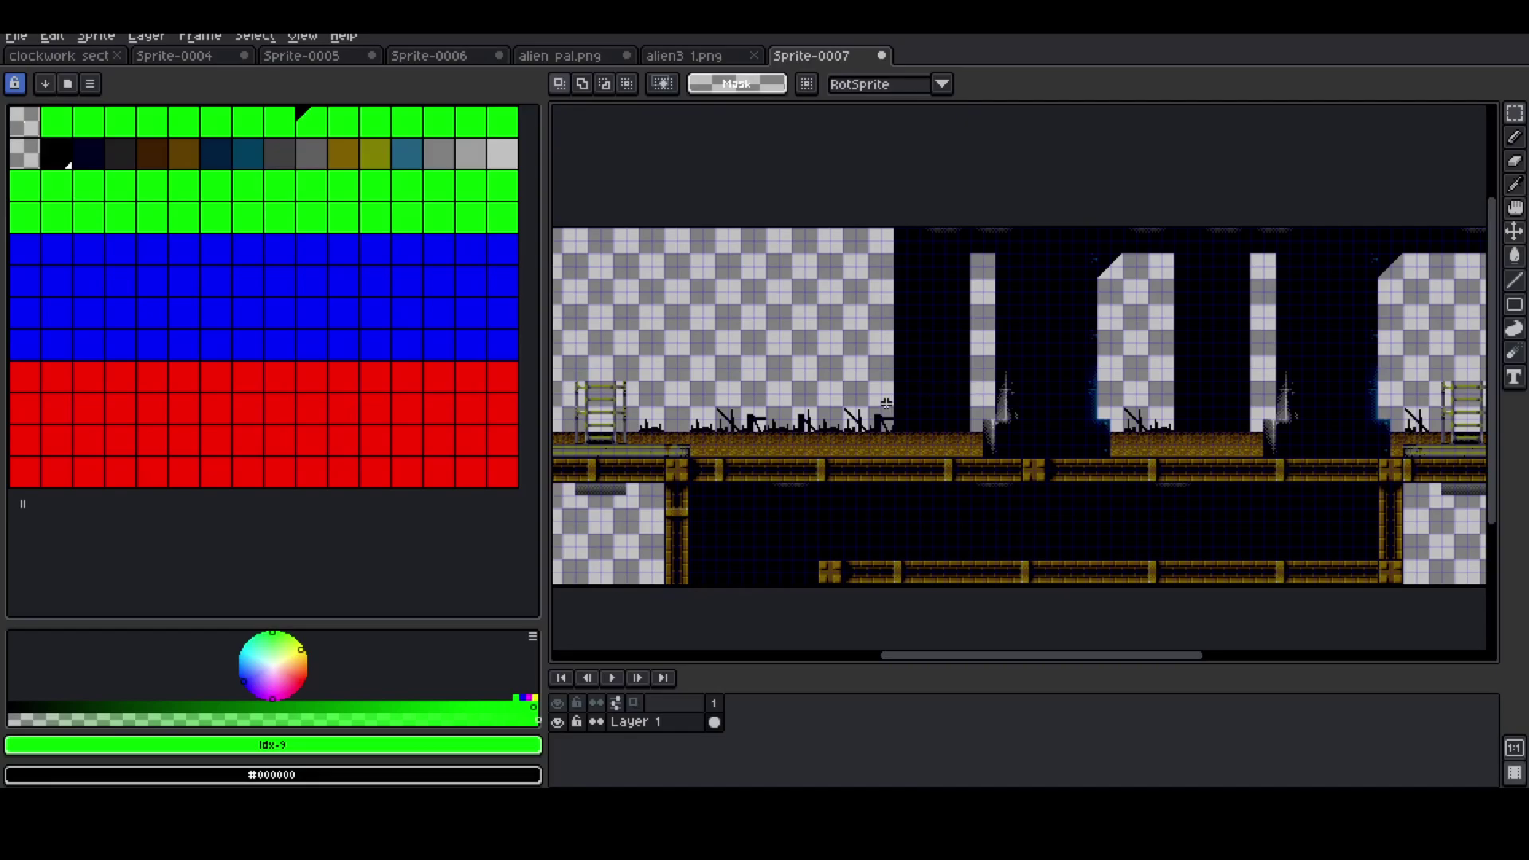
# - Paste the whole level image into a new sprite, Sprite-0011, then return to Sprite-0007
pyautogui.hotkey('ctrl', 'a')
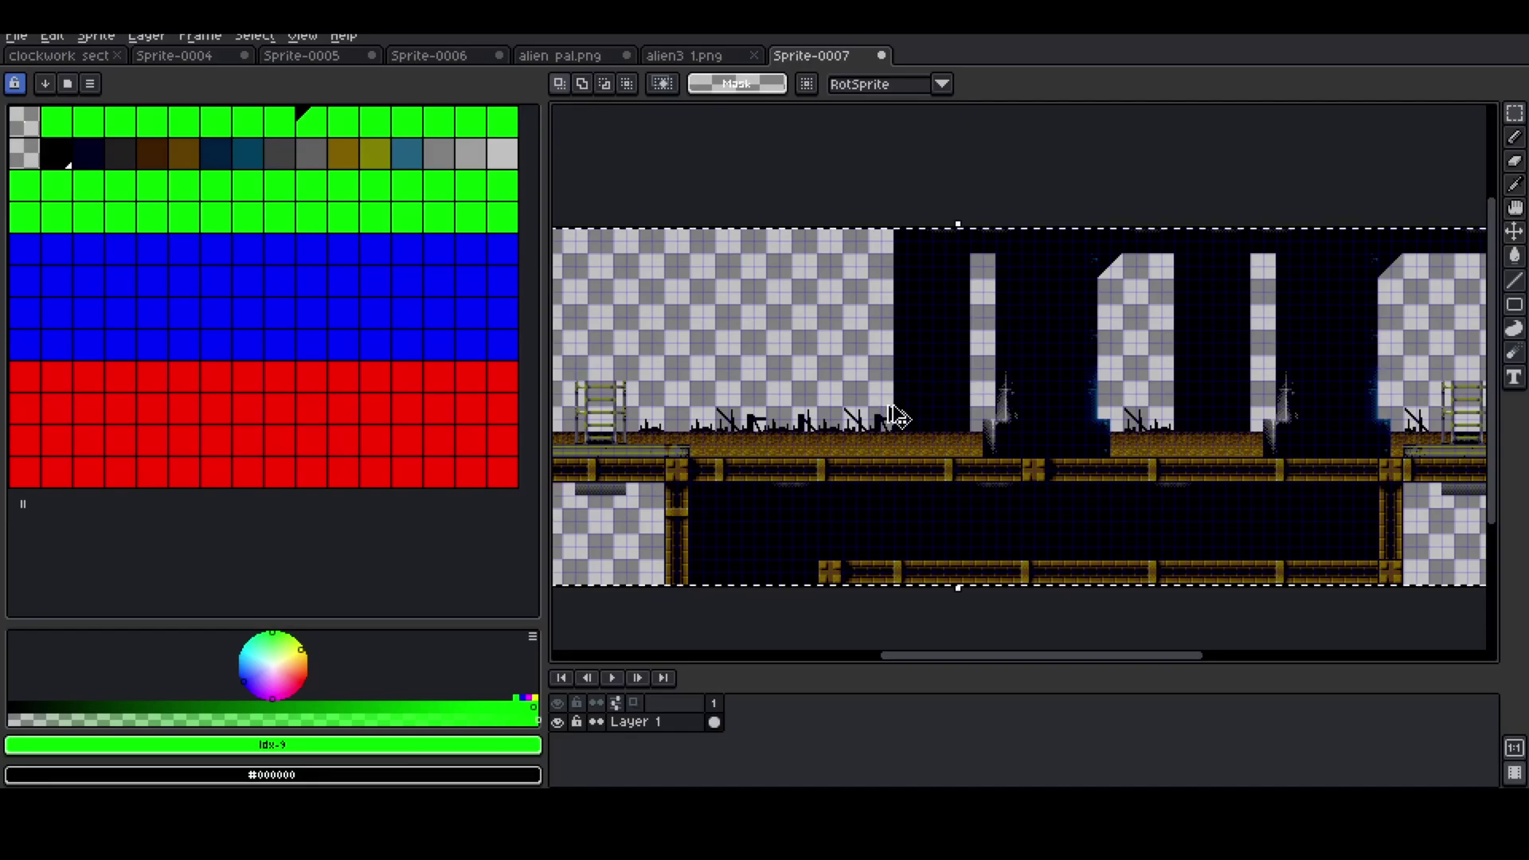
pyautogui.hotkey('ctrl', 'n')
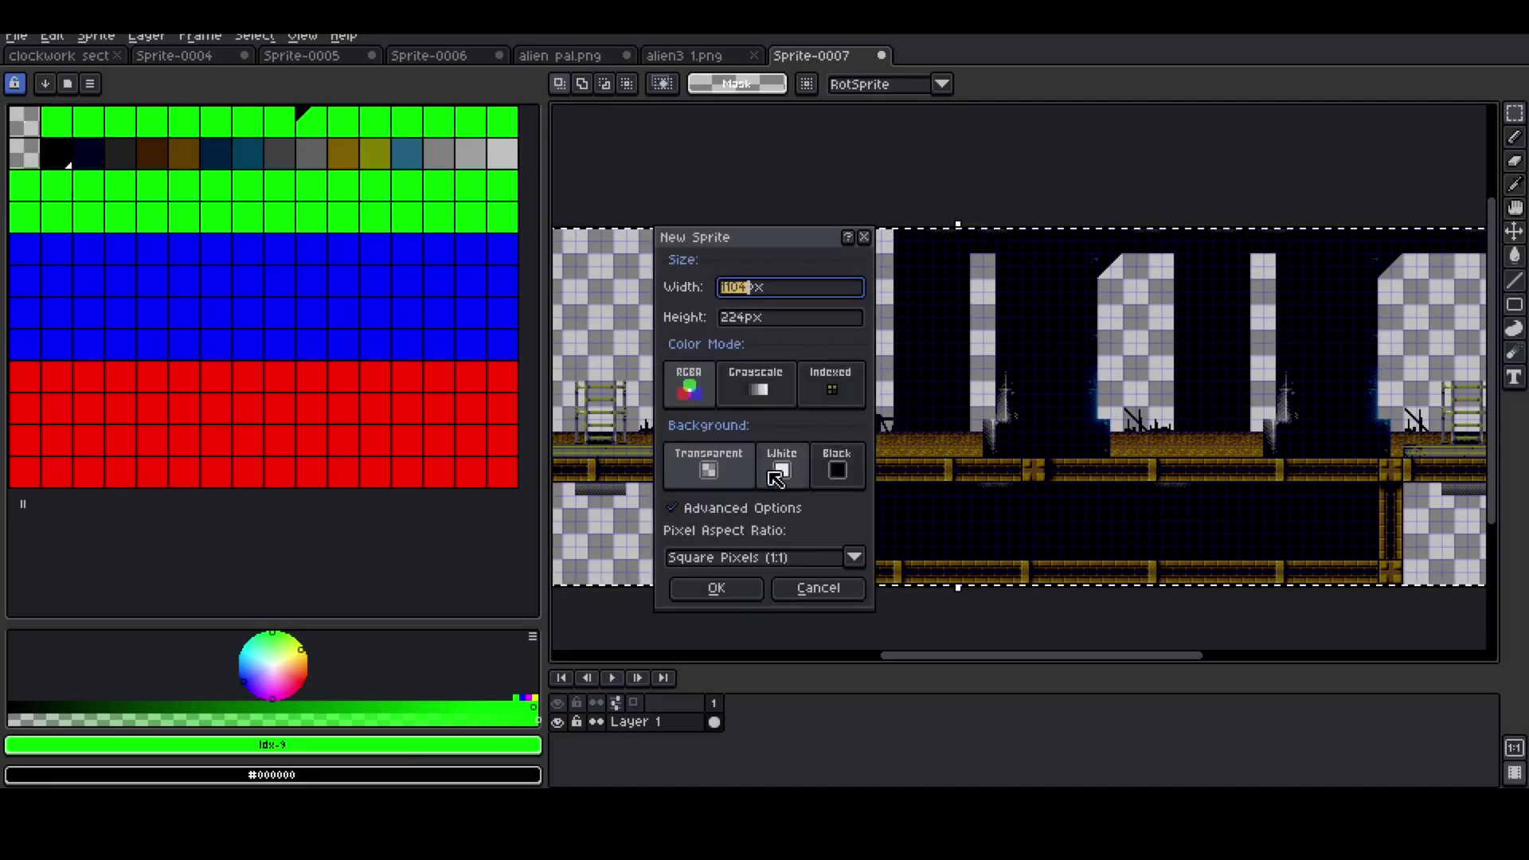
pyautogui.click(721, 590)
pyautogui.hotkey('ctrl', 'v')
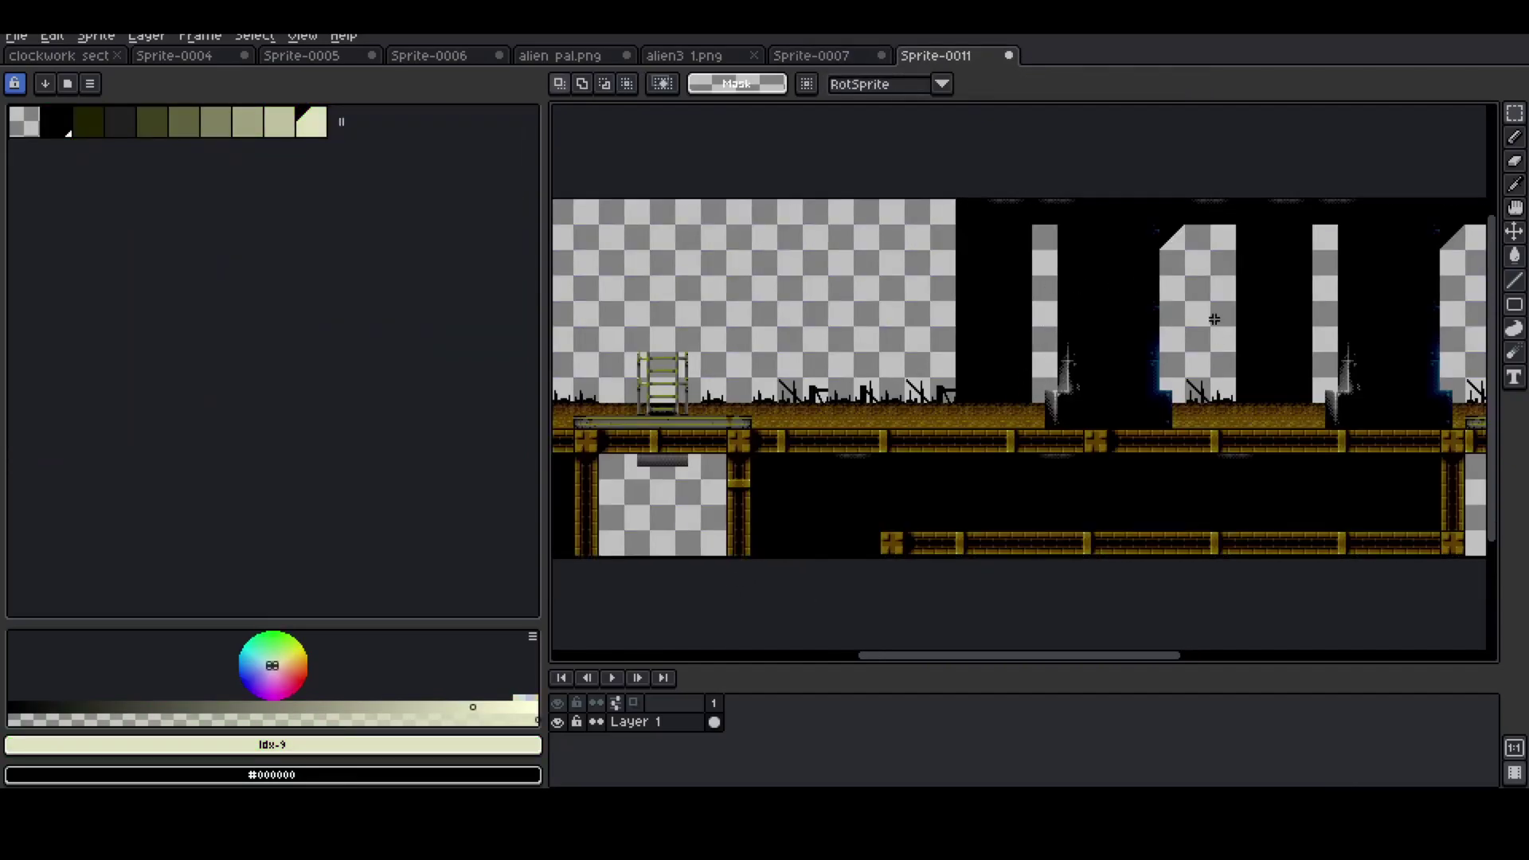
pyautogui.click(660, 725)
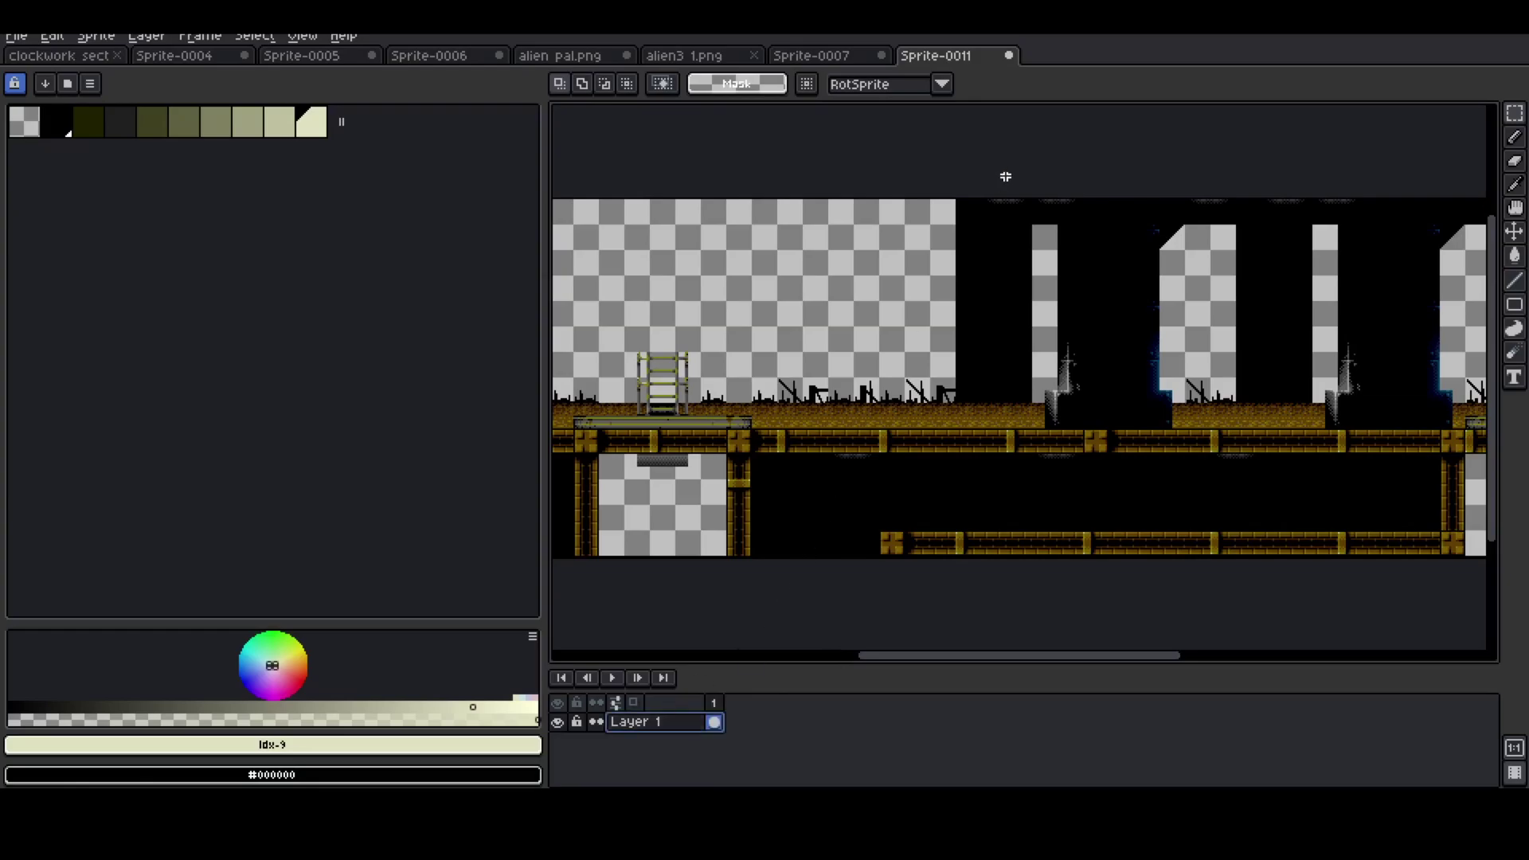
pyautogui.click(851, 57)
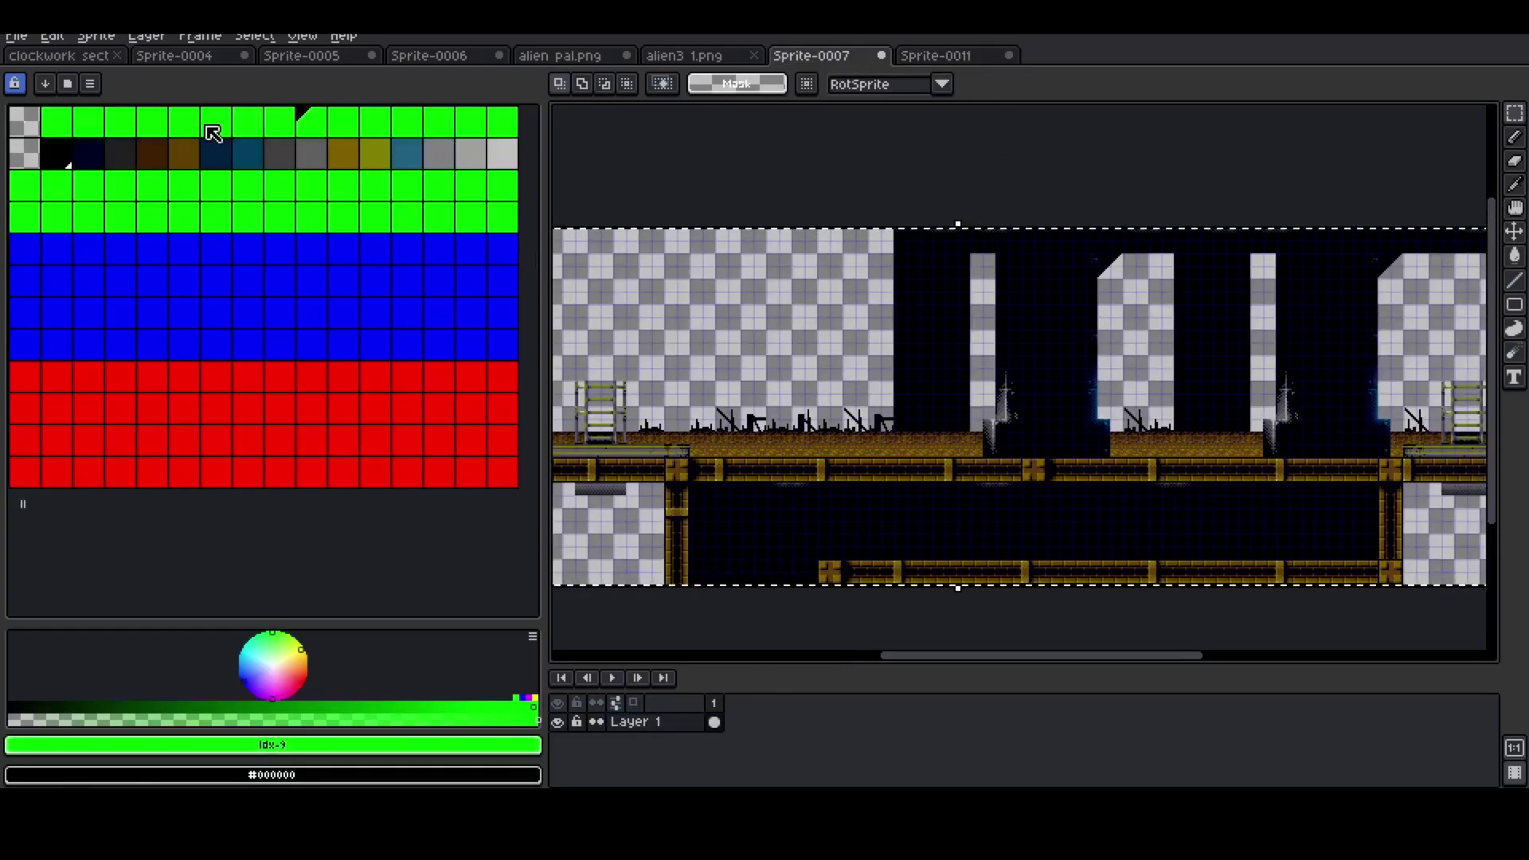
# - Paste Sprite-0007's palette indexes 1–63 into Sprite-0011 starting at index 0
pyautogui.click(65, 133)
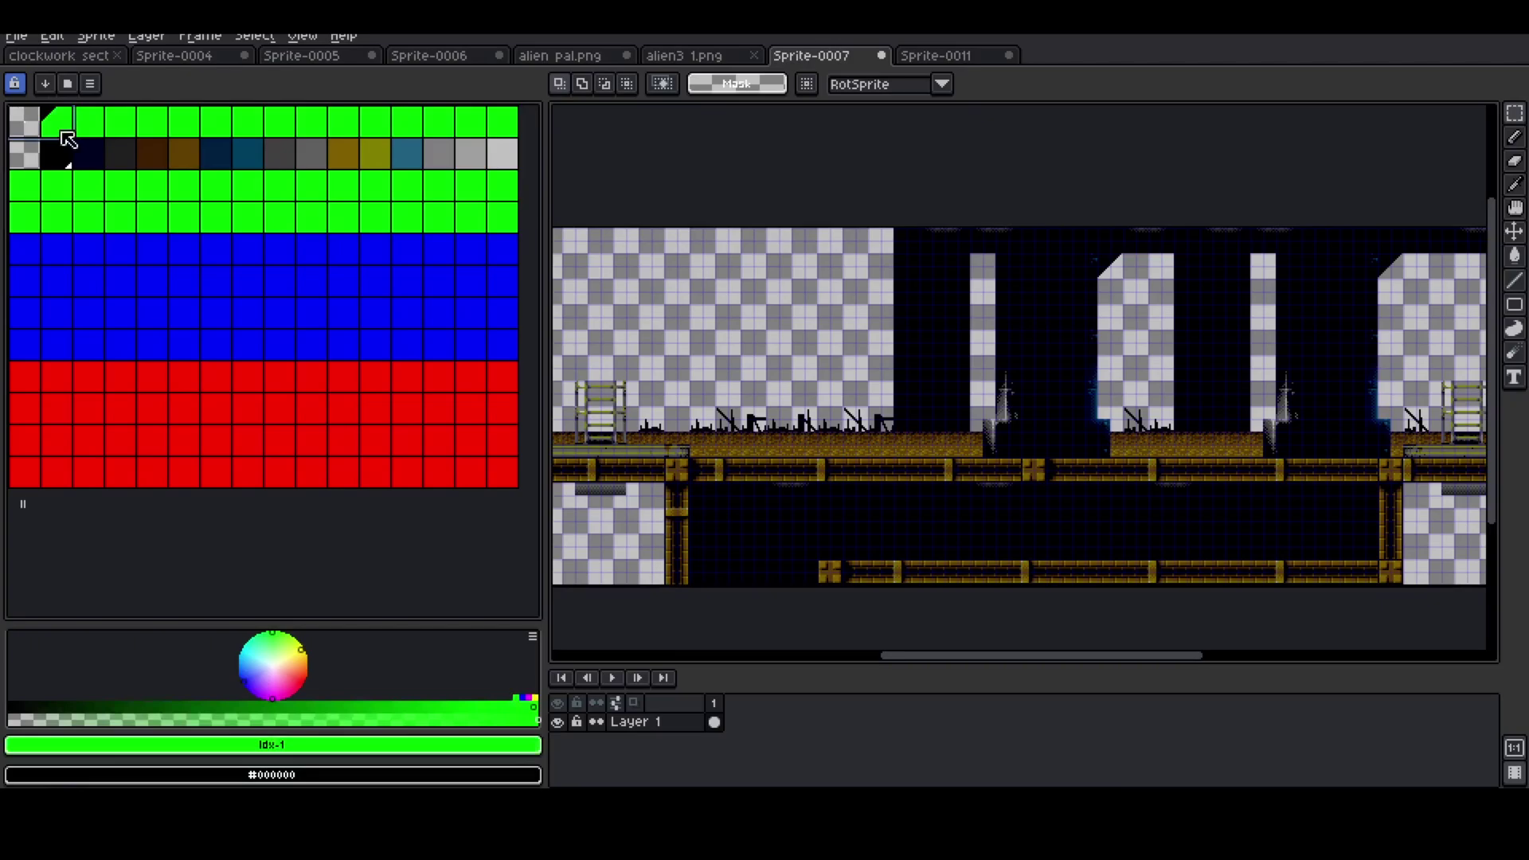
pyautogui.click(506, 226)
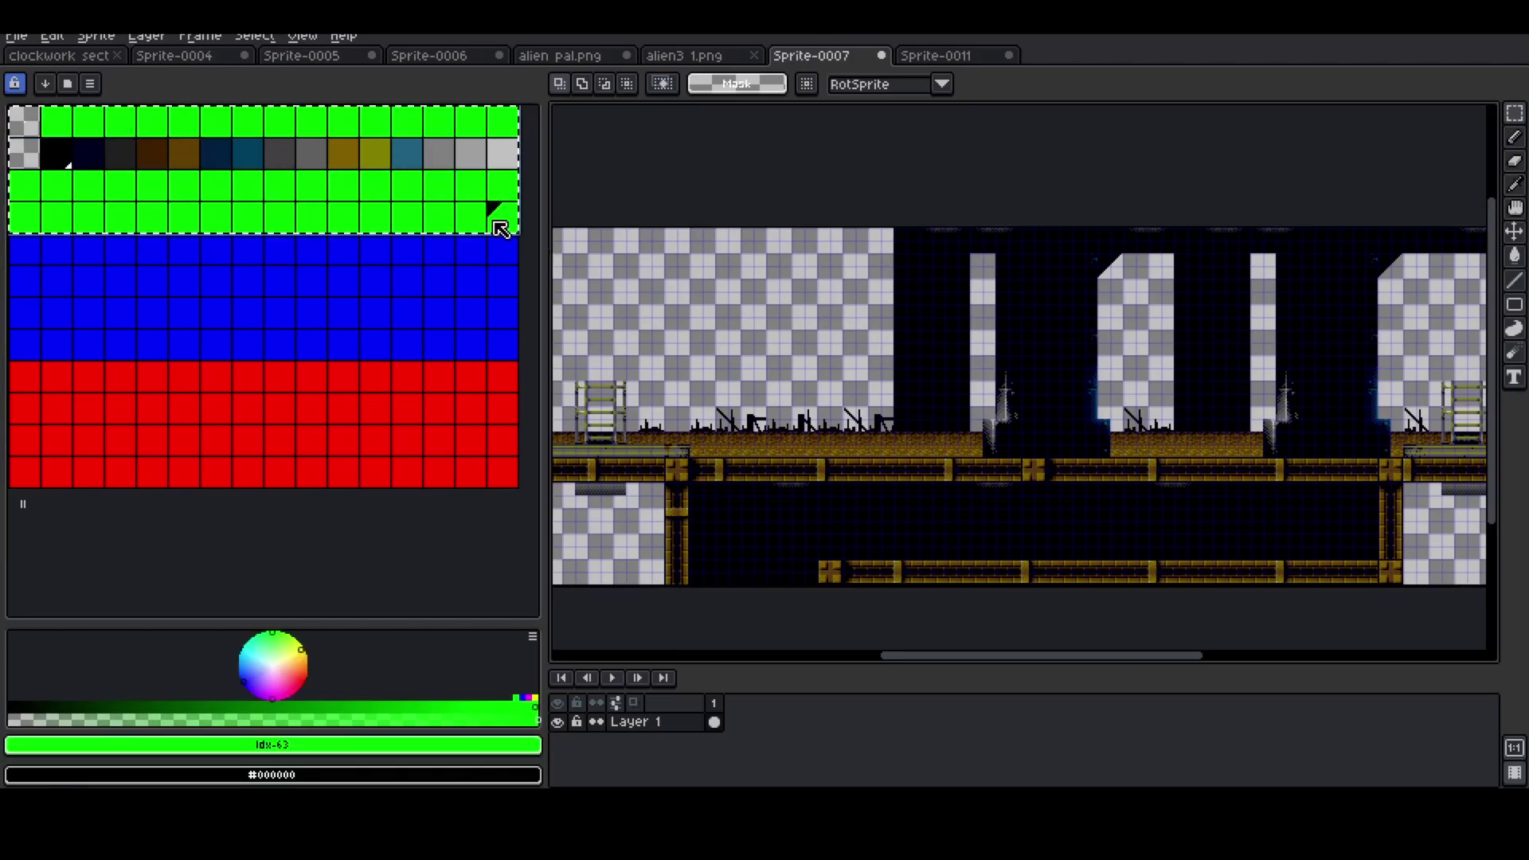
pyautogui.click(944, 60)
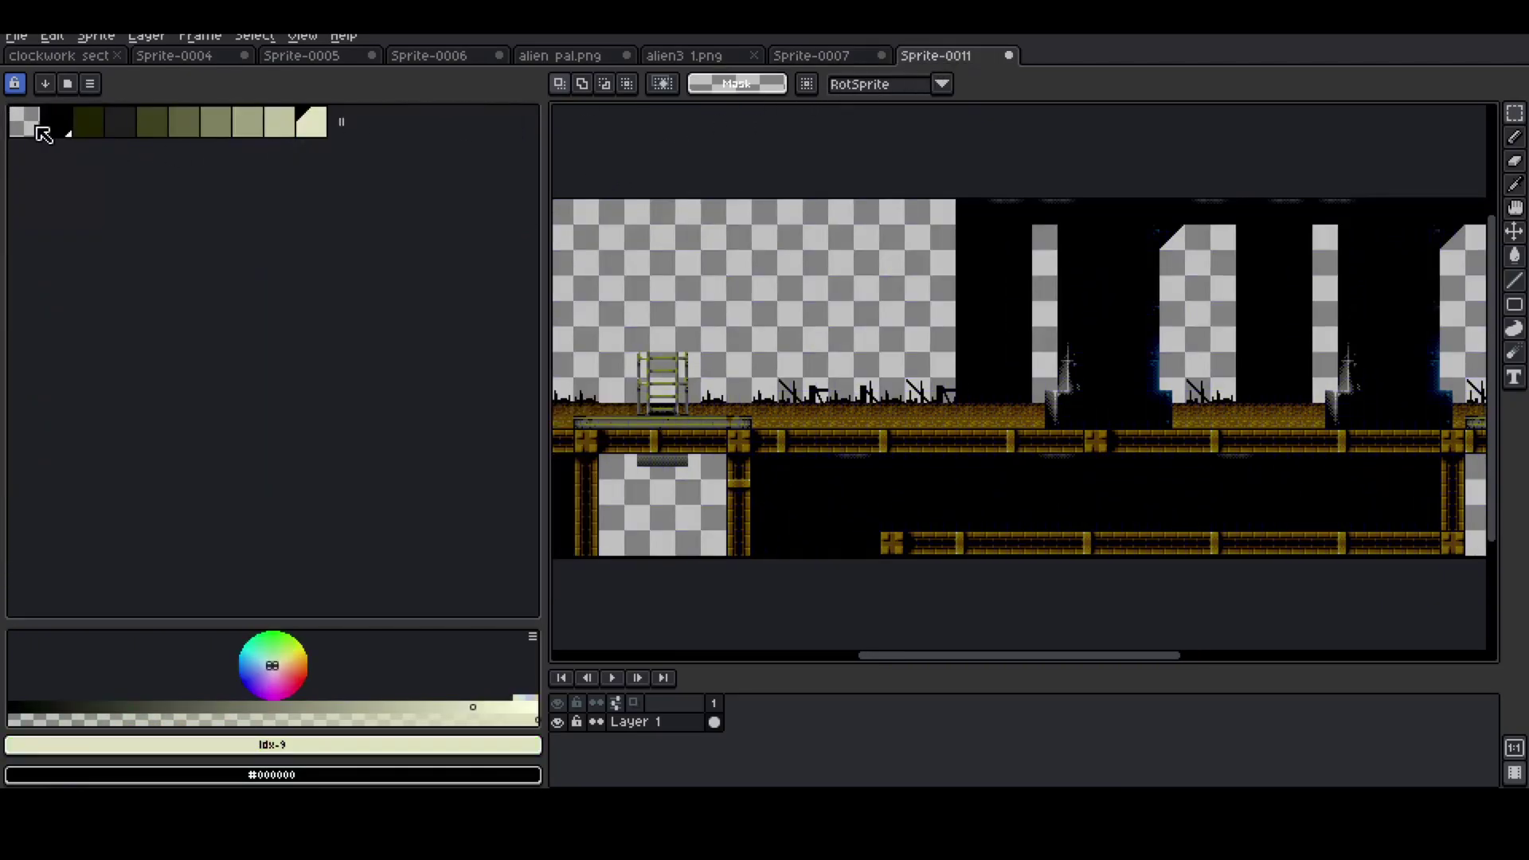
pyautogui.click(24, 127)
pyautogui.hotkey('ctrl', 'v')
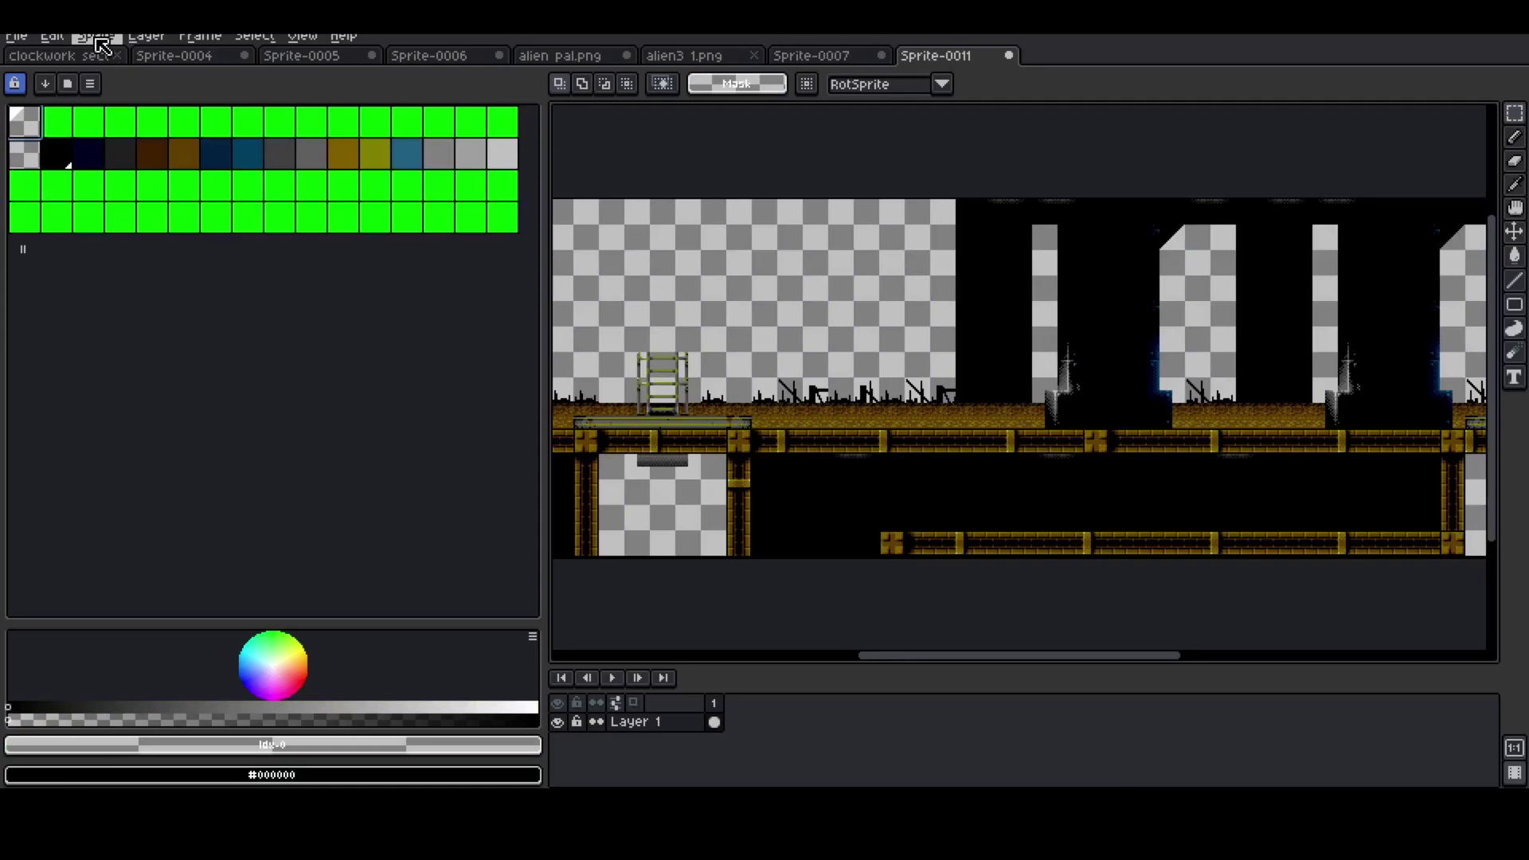
# - Convert Sprite-0011 to Indexed colour mode
pyautogui.click(96, 38)
pyautogui.moveTo(131, 74)
pyautogui.click(357, 124)
# - Tint the second palette row magenta to reveal its pixels, then undo it
pyautogui.moveTo(69, 160); pyautogui.dragTo(512, 160)
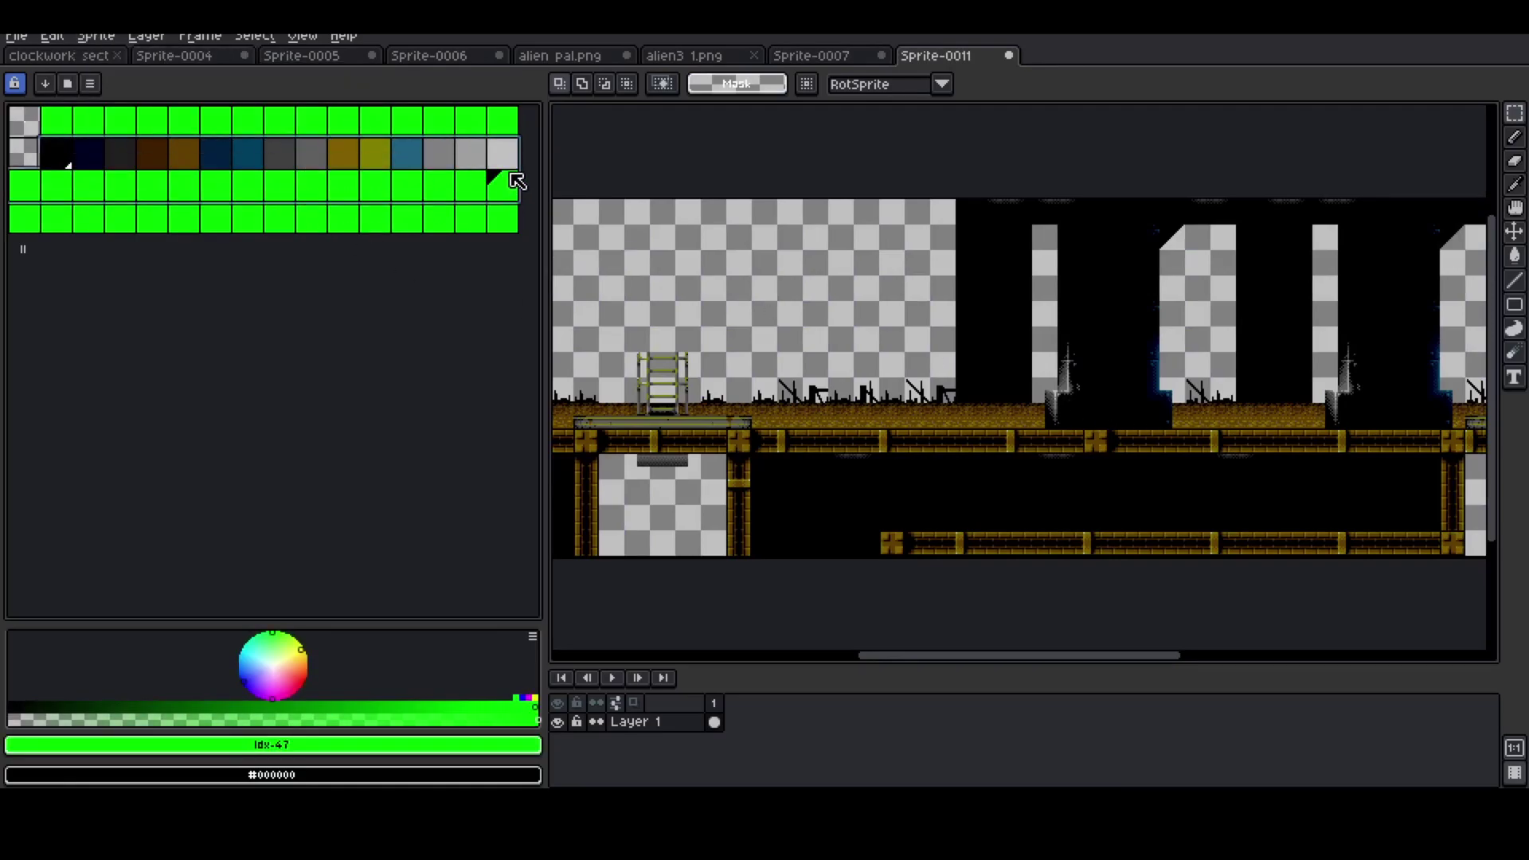
pyautogui.click(441, 750)
pyautogui.click(48, 673)
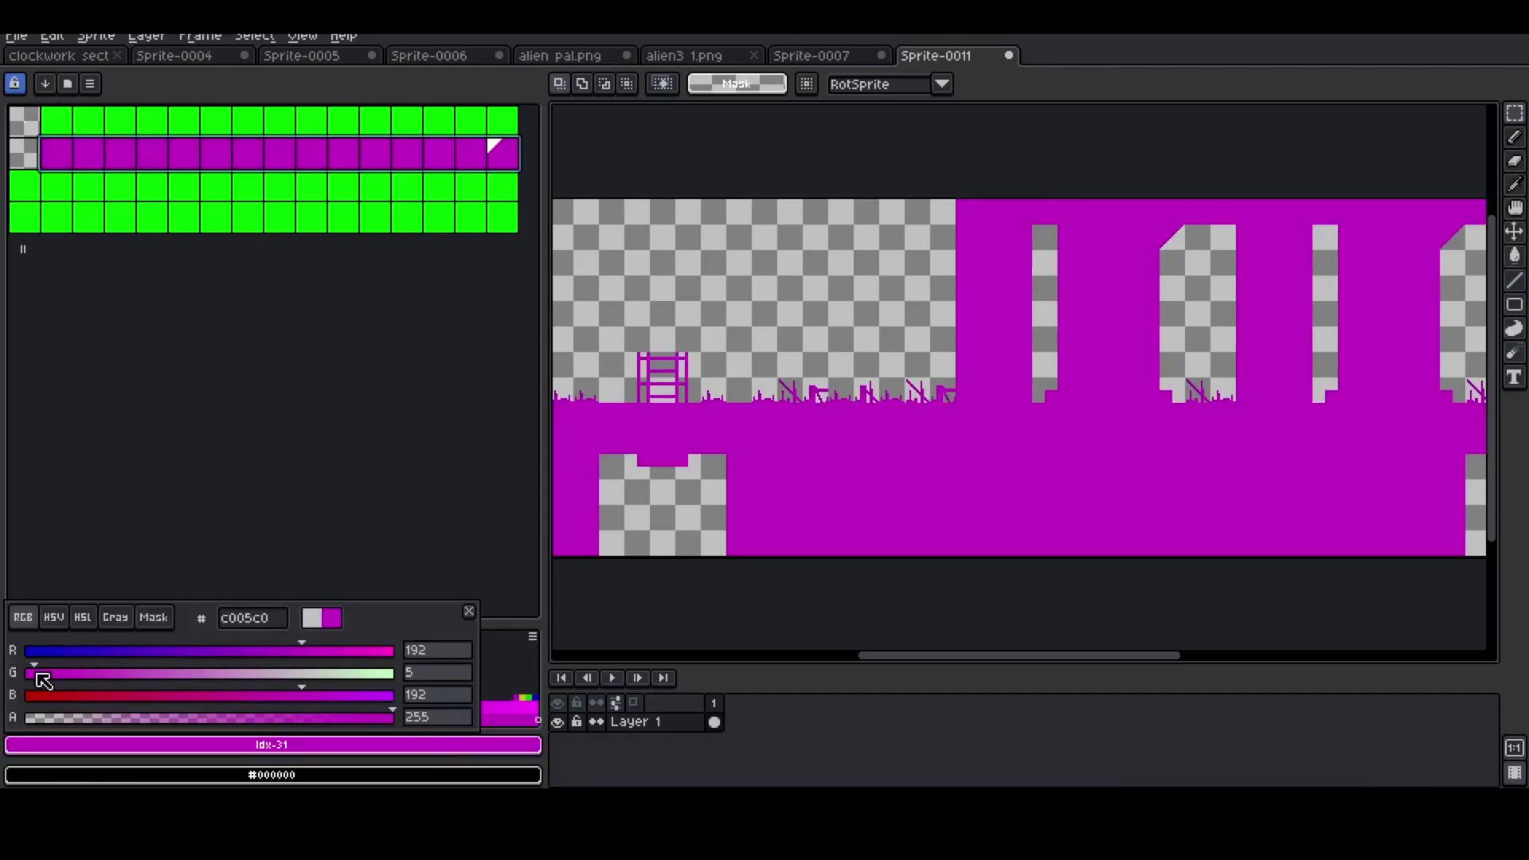
pyautogui.press('Escape')
pyautogui.scroll(-2, 1218, 378)
pyautogui.scroll(2, 1069, 376)
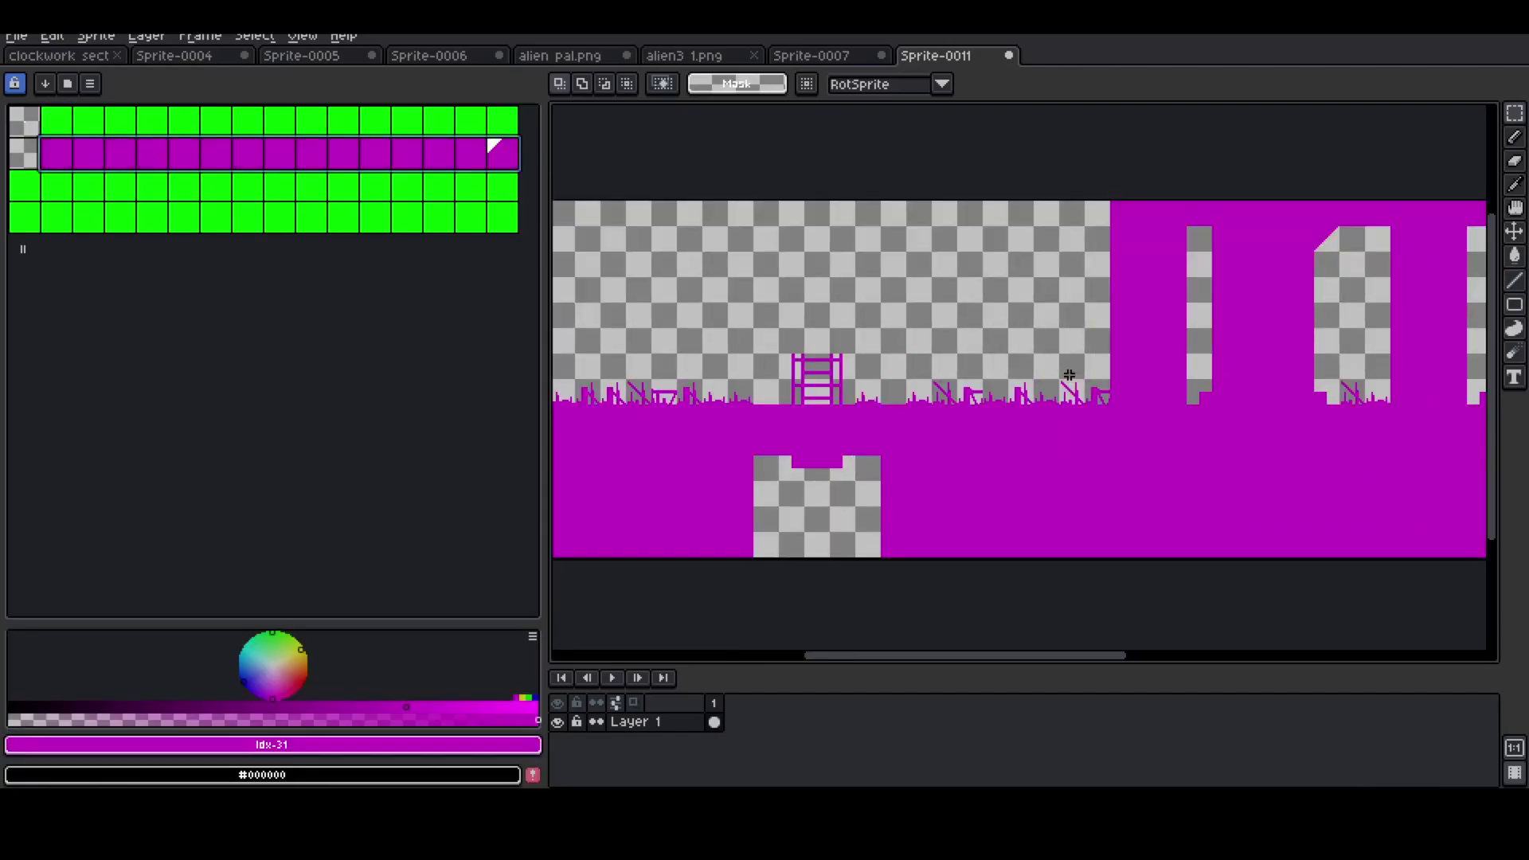
pyautogui.hotkey('ctrl', 'z')
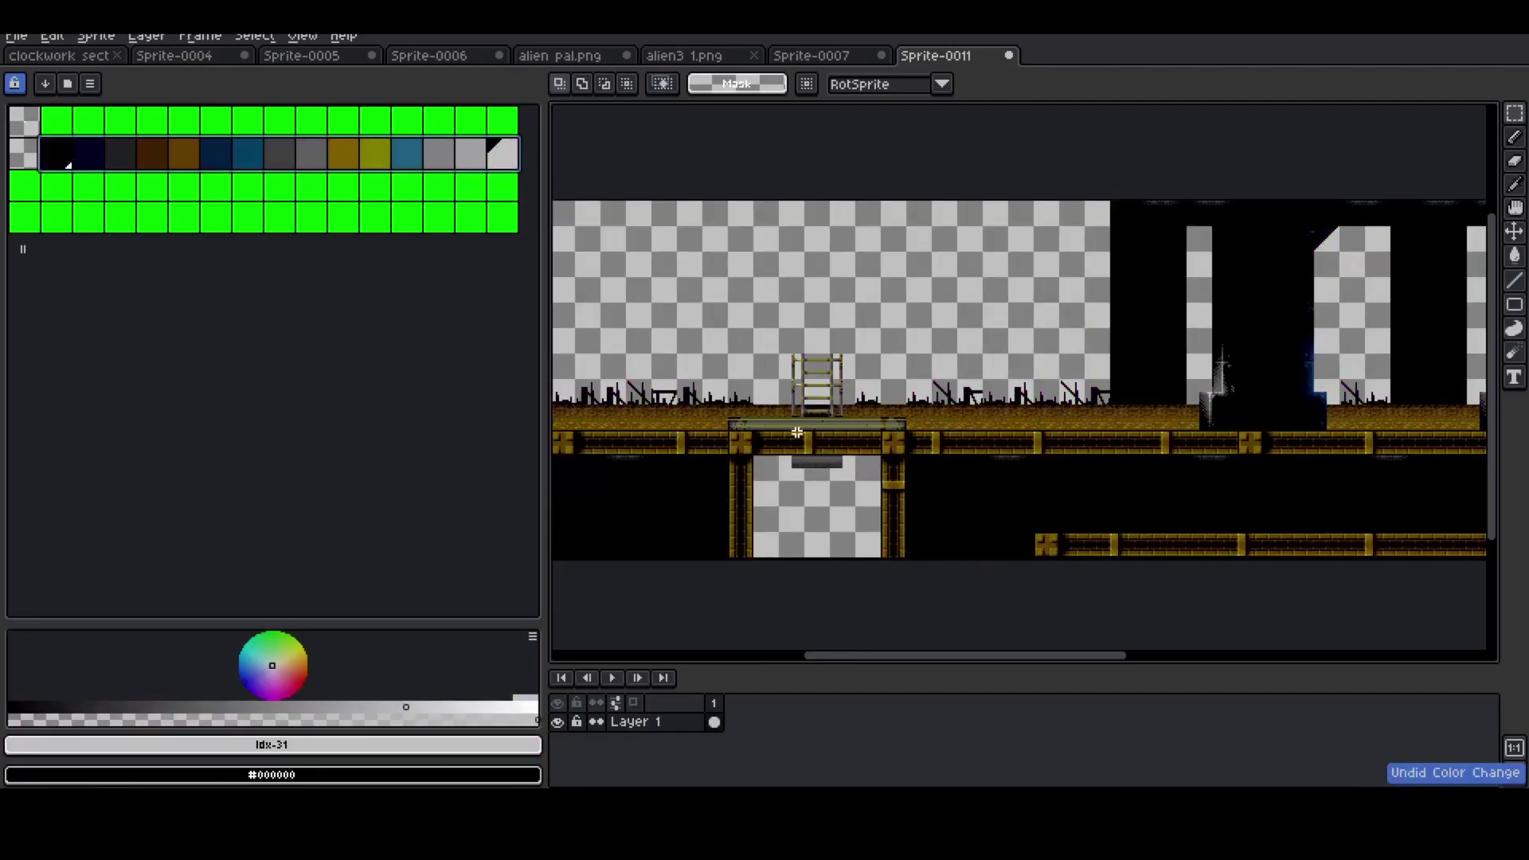
# - Pick palette index 1, pan the level view and select Layer 1
pyautogui.click(57, 119)
pyautogui.press('space')
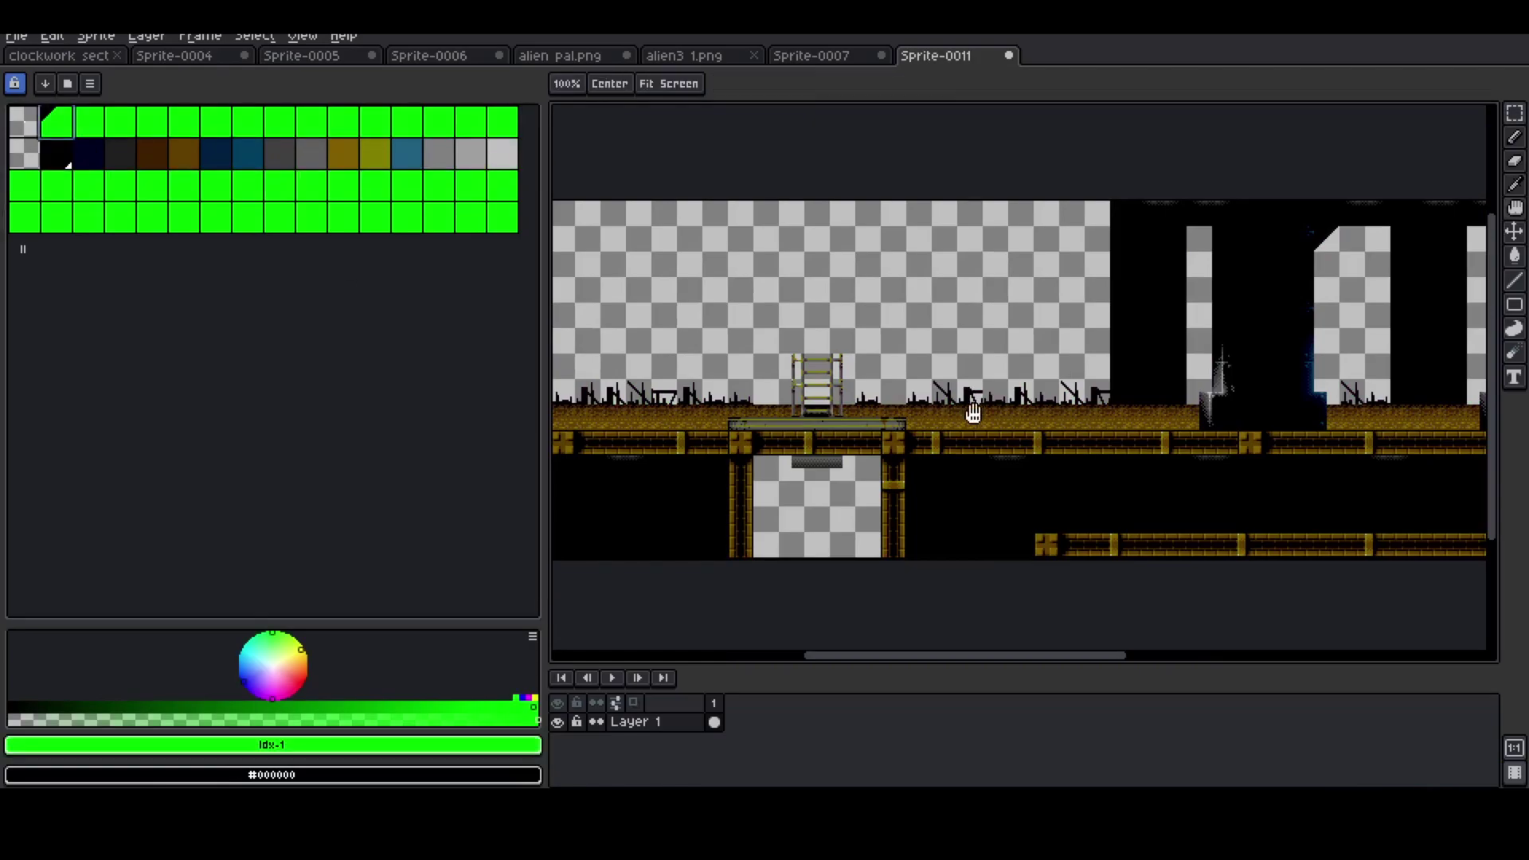
pyautogui.moveTo(1255, 486)
pyautogui.mouseDown()
pyautogui.moveTo(908, 491)
pyautogui.moveTo(1273, 474)
pyautogui.mouseUp()
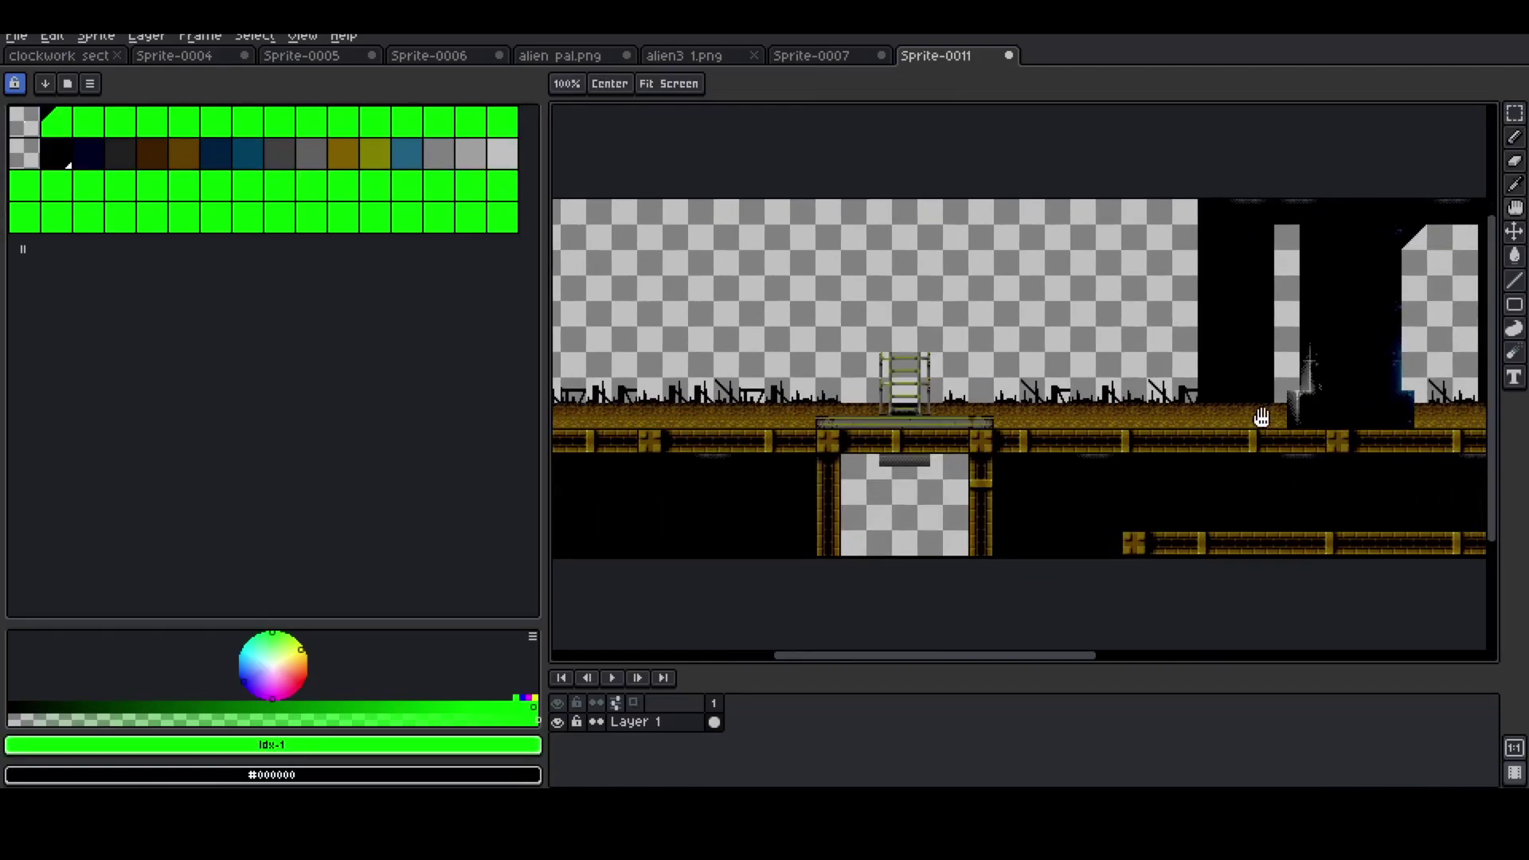
pyautogui.doubleClick(657, 721)
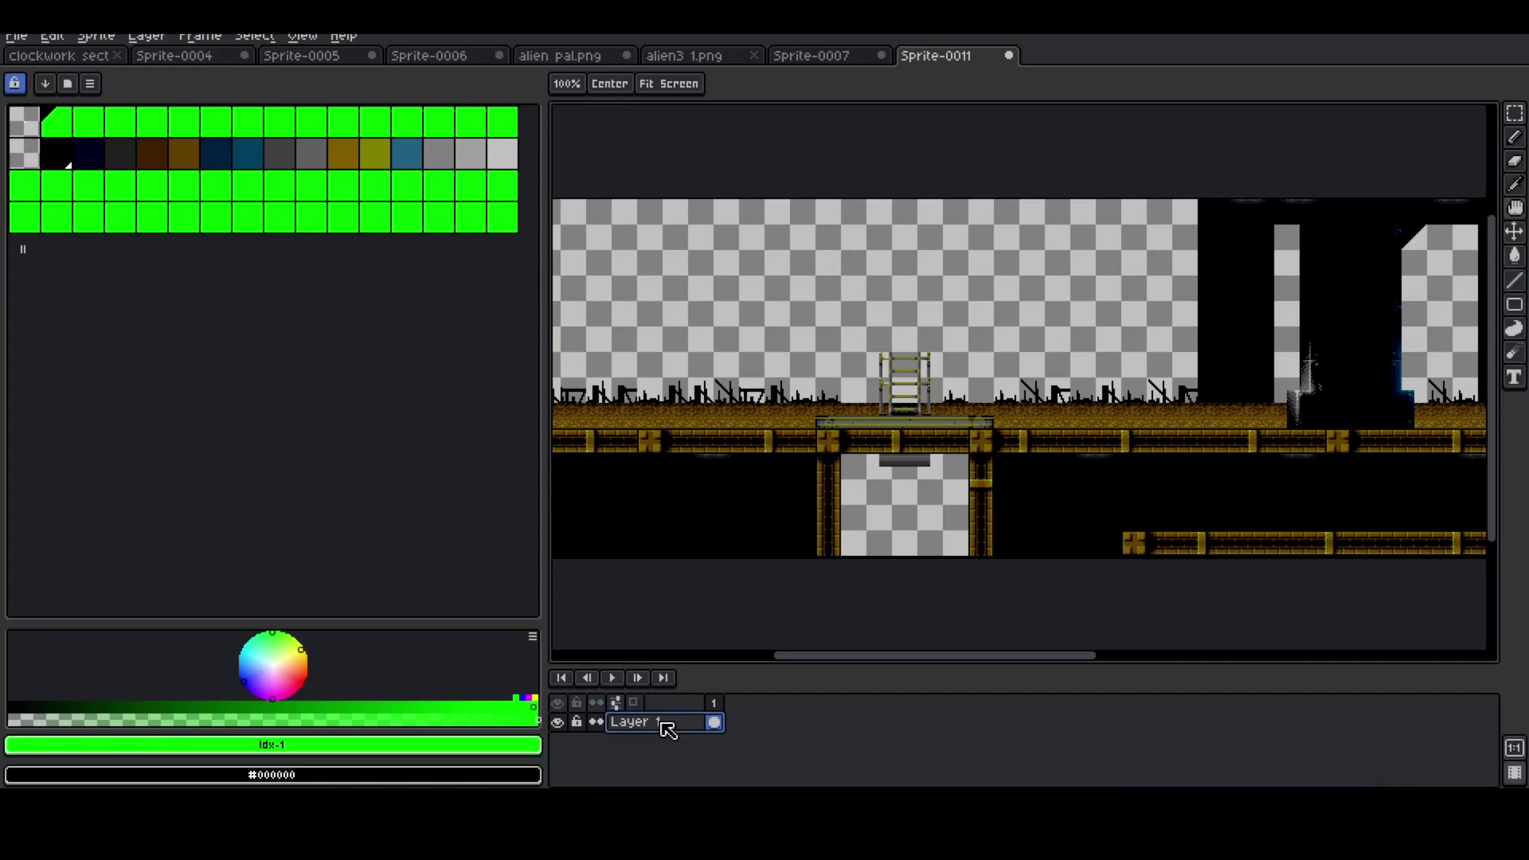
# - Convert Layer 1 to a tilemap with an 8×8 grid and X flip toggled
pyautogui.rightClick(660, 723)
pyautogui.moveTo(744, 724)
pyautogui.click(837, 763)
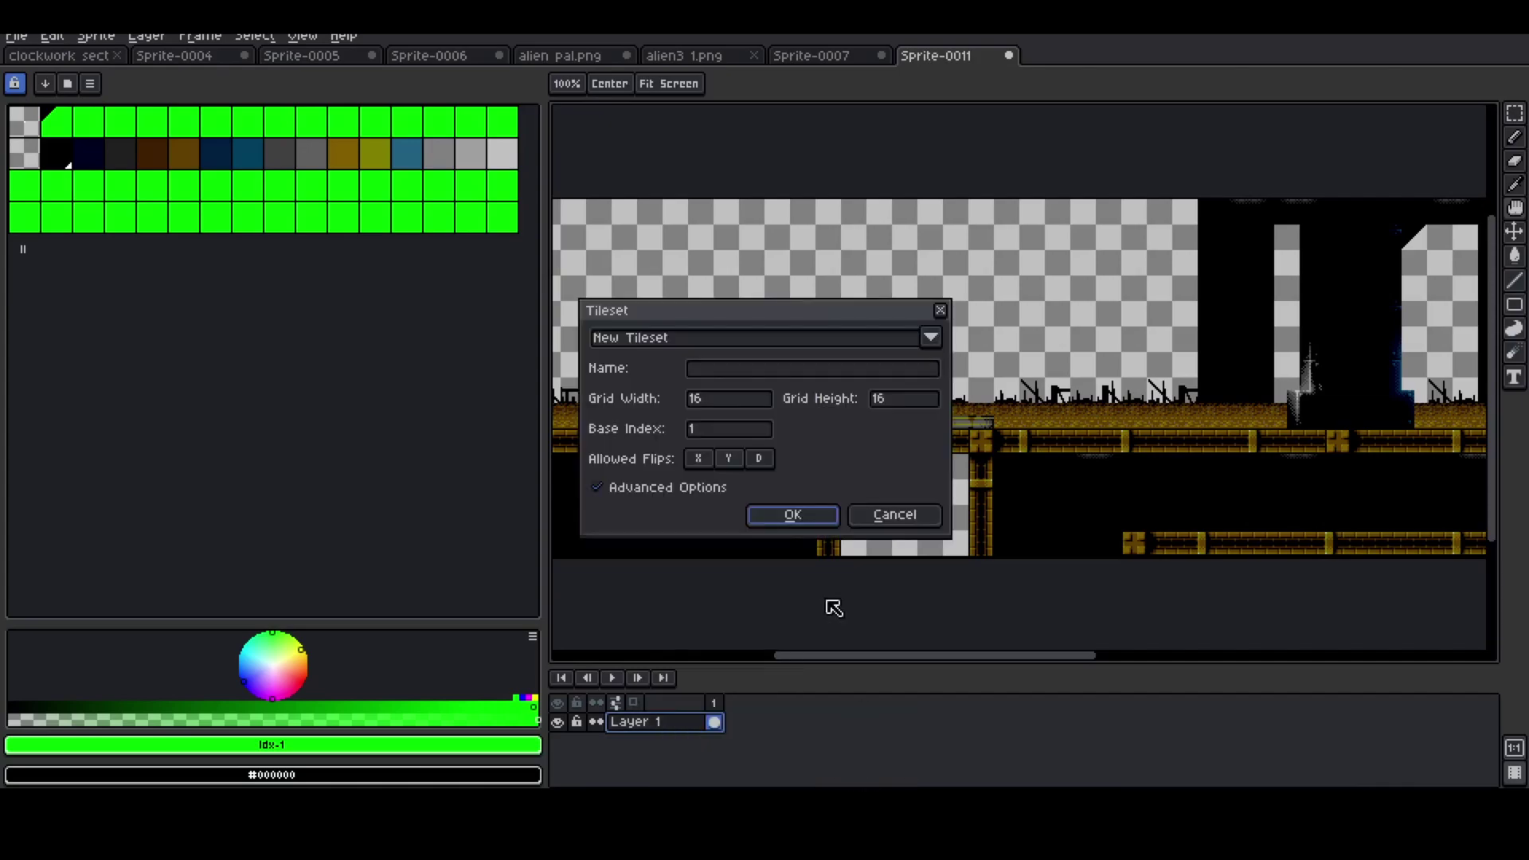
pyautogui.click(724, 399)
pyautogui.write('8')
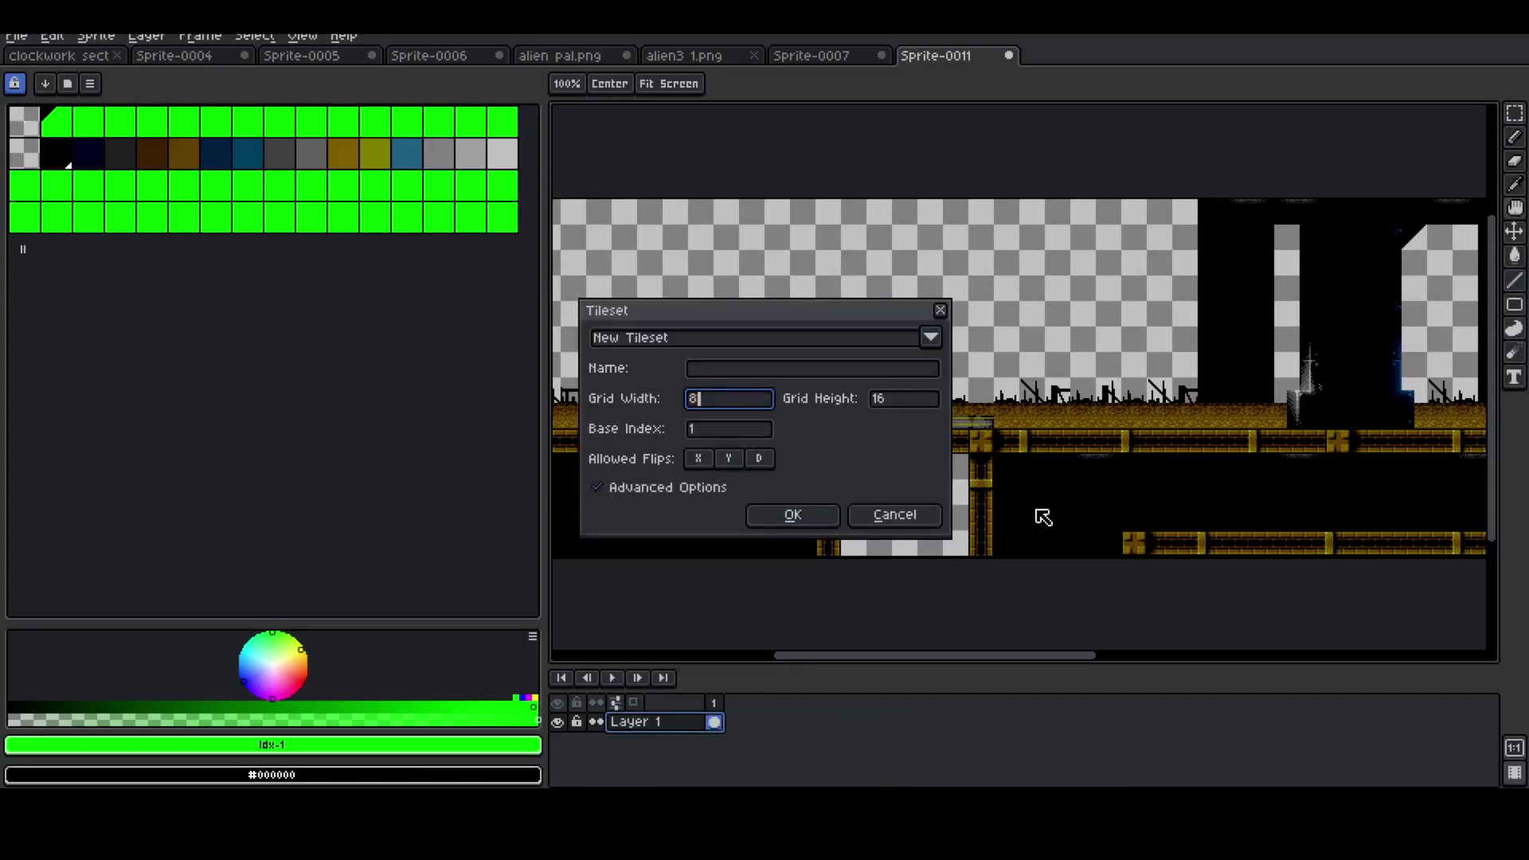
pyautogui.press('Tab')
pyautogui.write('8')
pyautogui.click(700, 459)
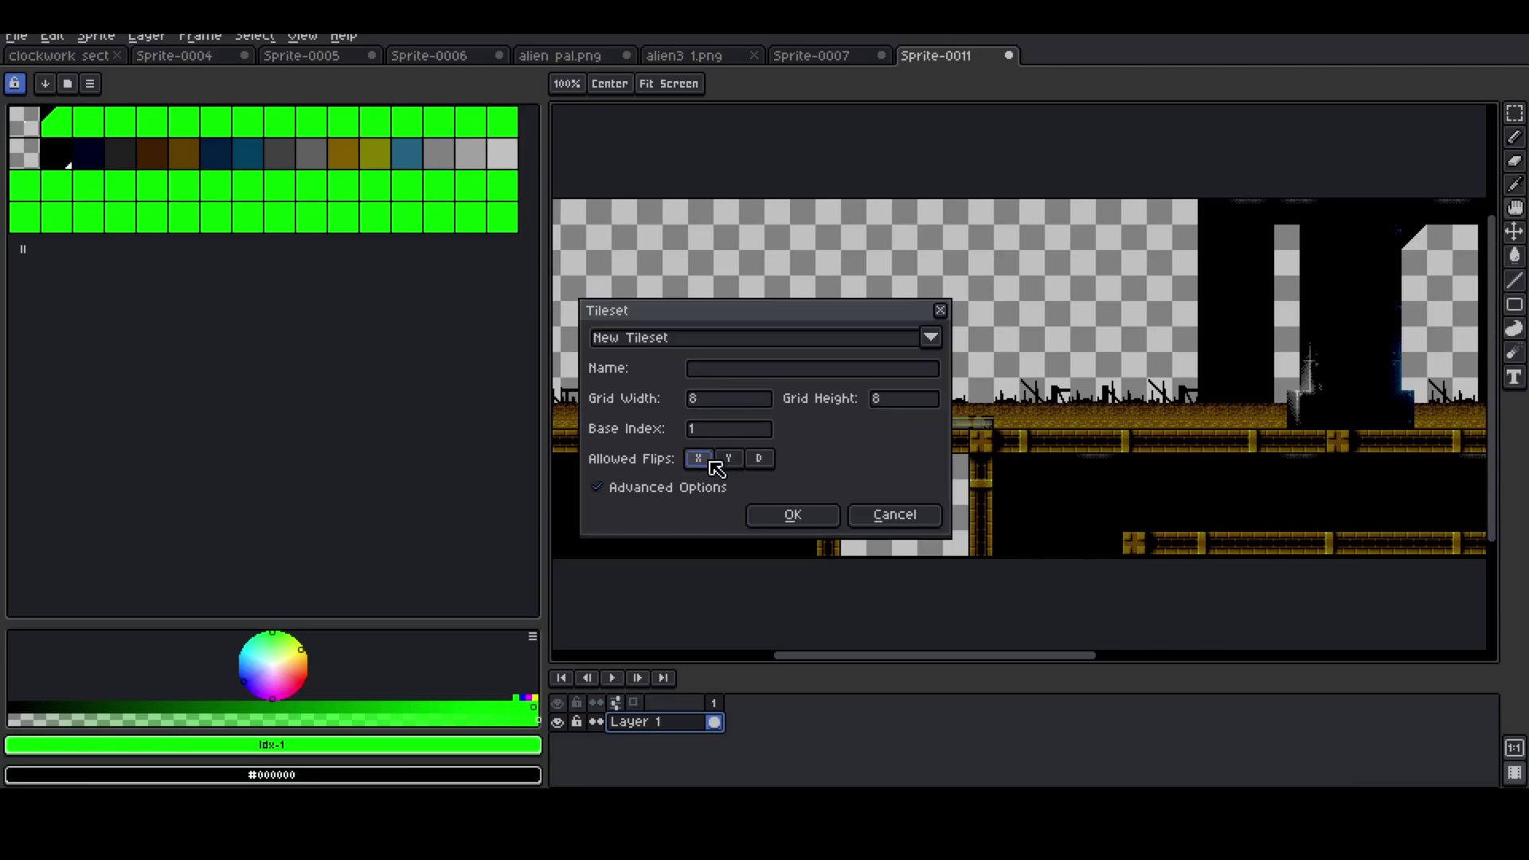
pyautogui.click(793, 516)
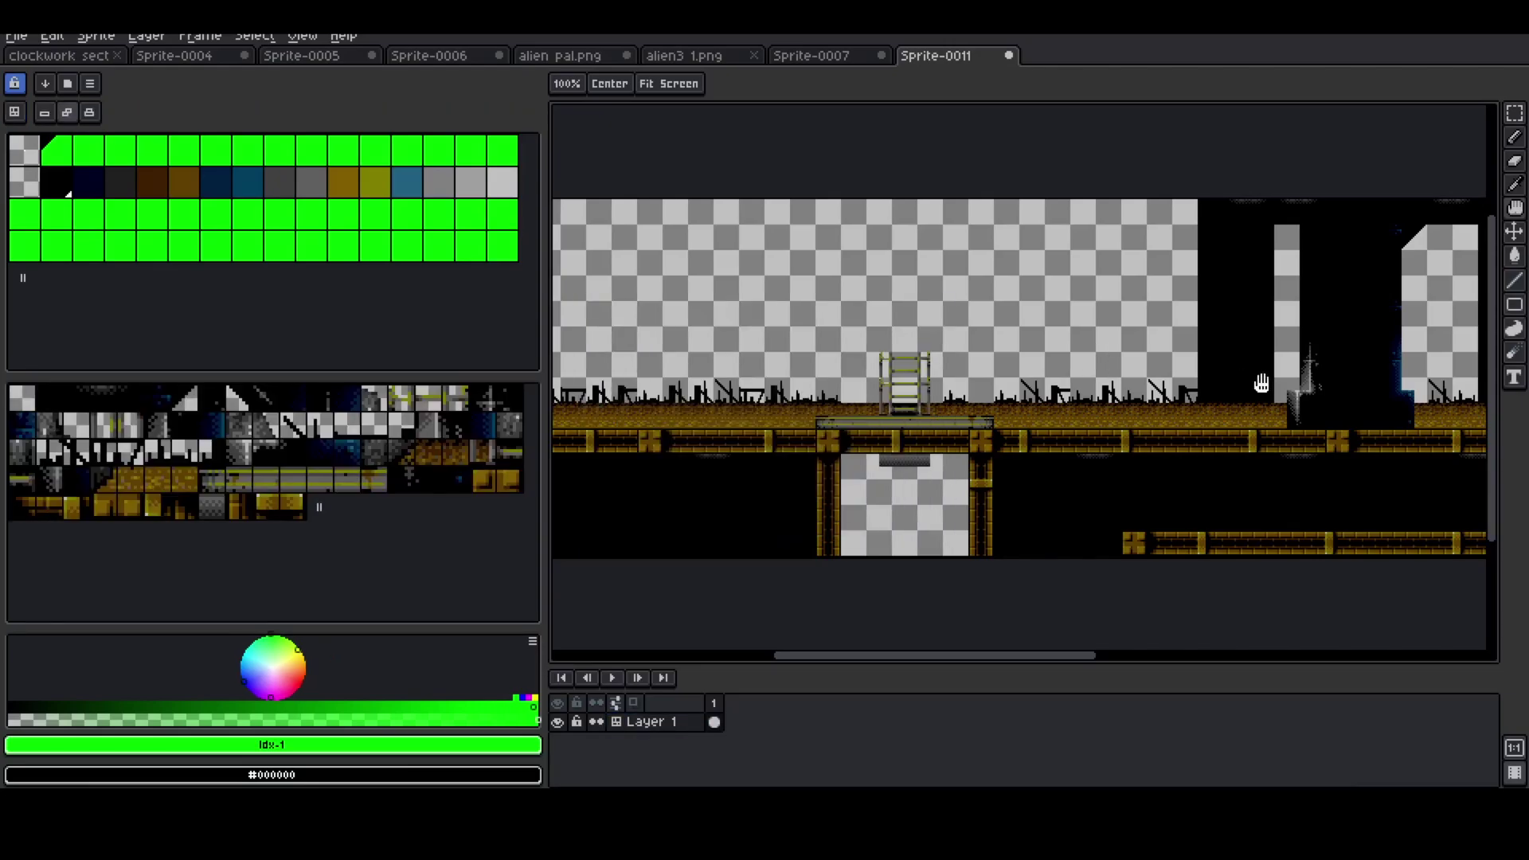
# - Zoom in on the ladder platform and try a rectangular selection beside it
pyautogui.moveTo(844, 425); pyautogui.dragTo(866, 424)
pyautogui.scroll(3, 866, 424)
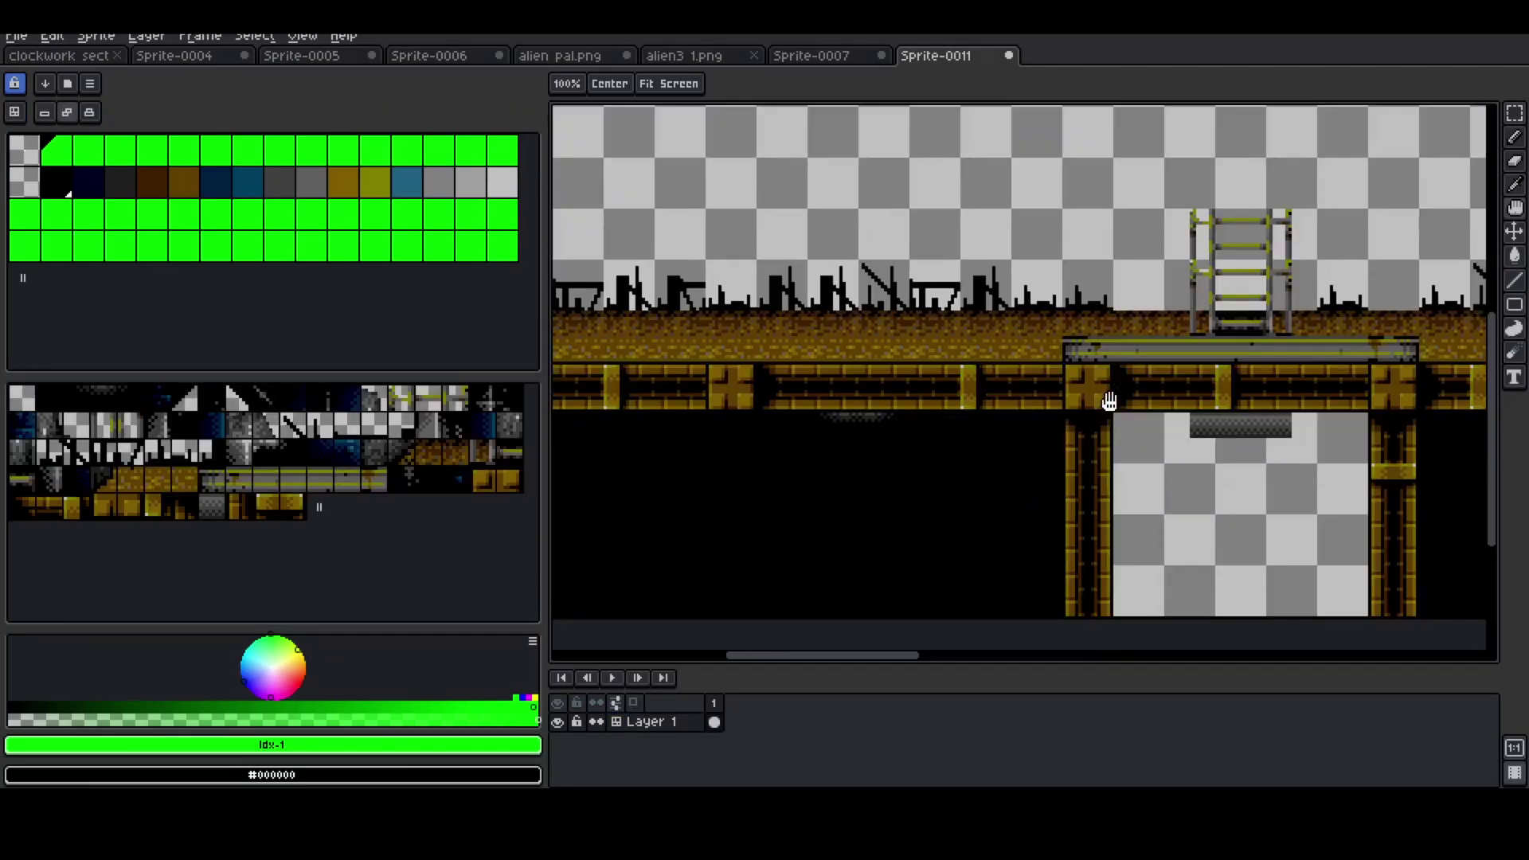
pyautogui.moveTo(1238, 286); pyautogui.dragTo(1119, 349)
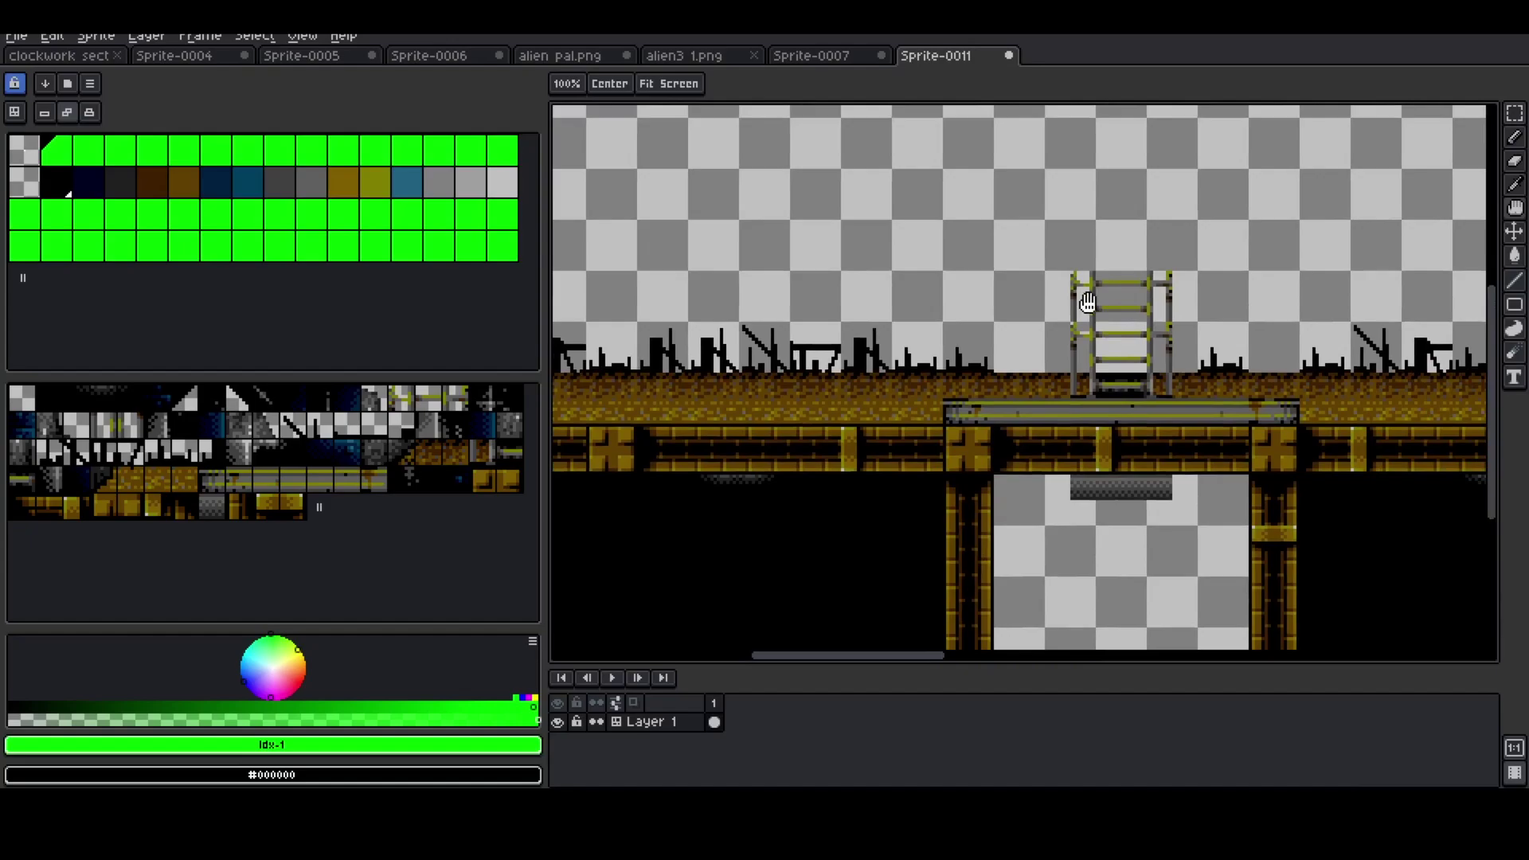
pyautogui.scroll(2, 1082, 292)
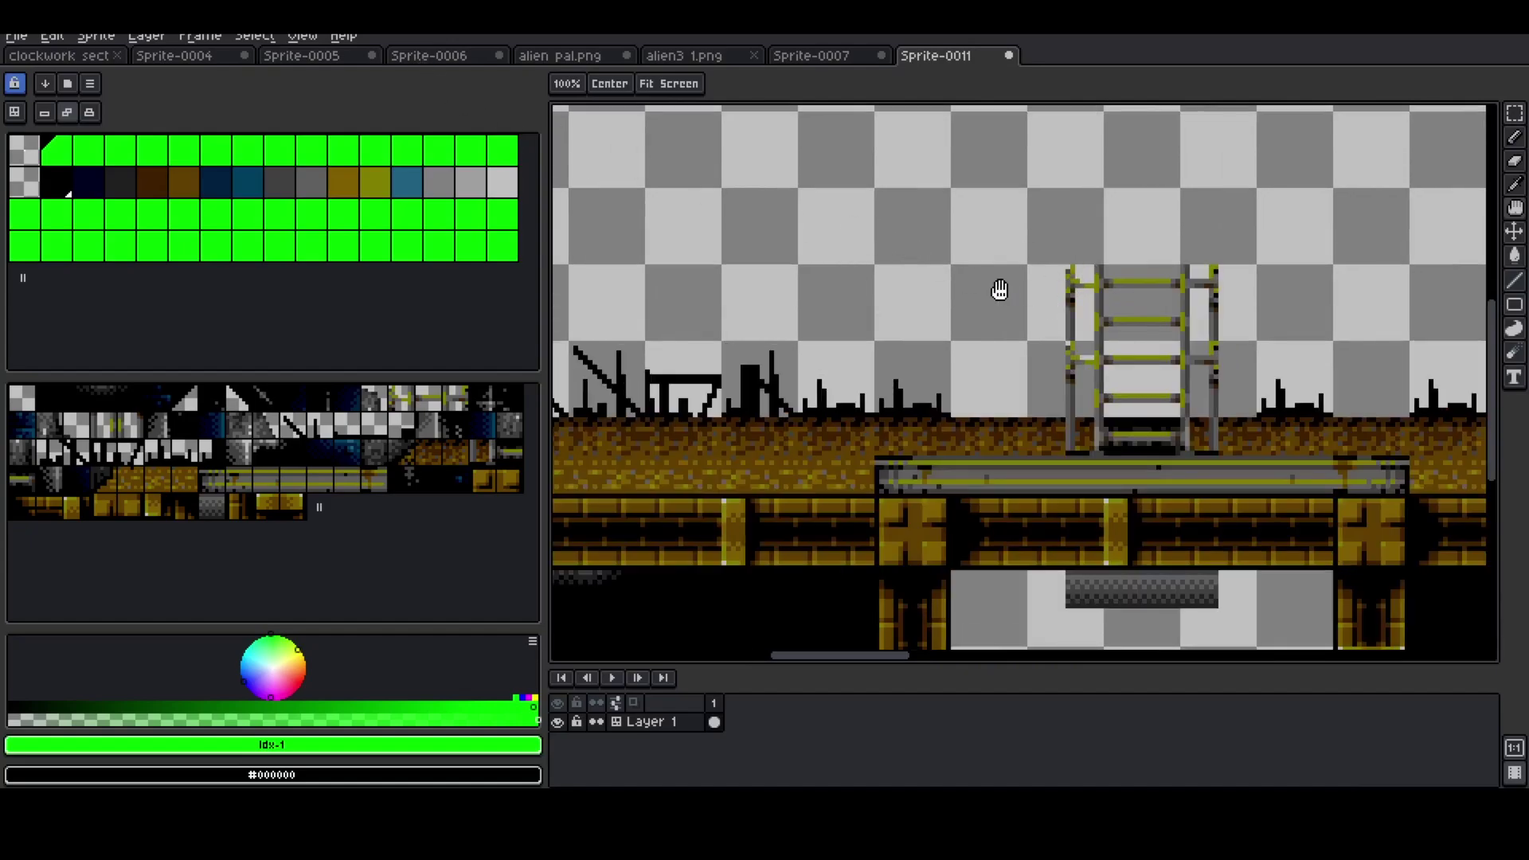
pyautogui.press('m')
pyautogui.moveTo(1015, 276); pyautogui.dragTo(927, 360)
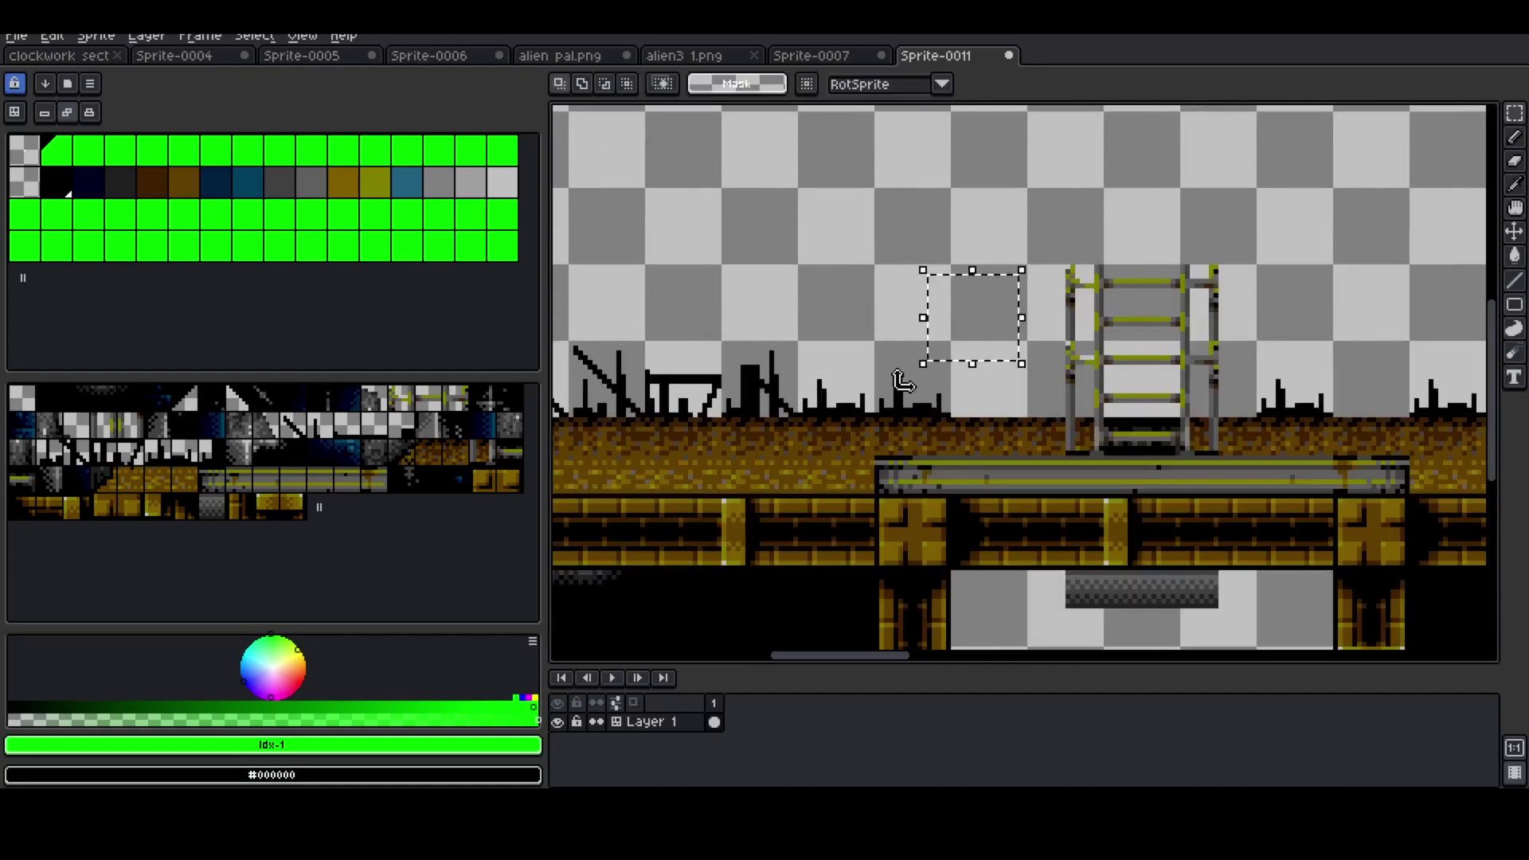
pyautogui.hotkey('ctrl', 'd')
# - In tile mode, select the ladder and skyline above the bridge and delete them
pyautogui.click(420, 590)
pyautogui.scroll(2, 1043, 280)
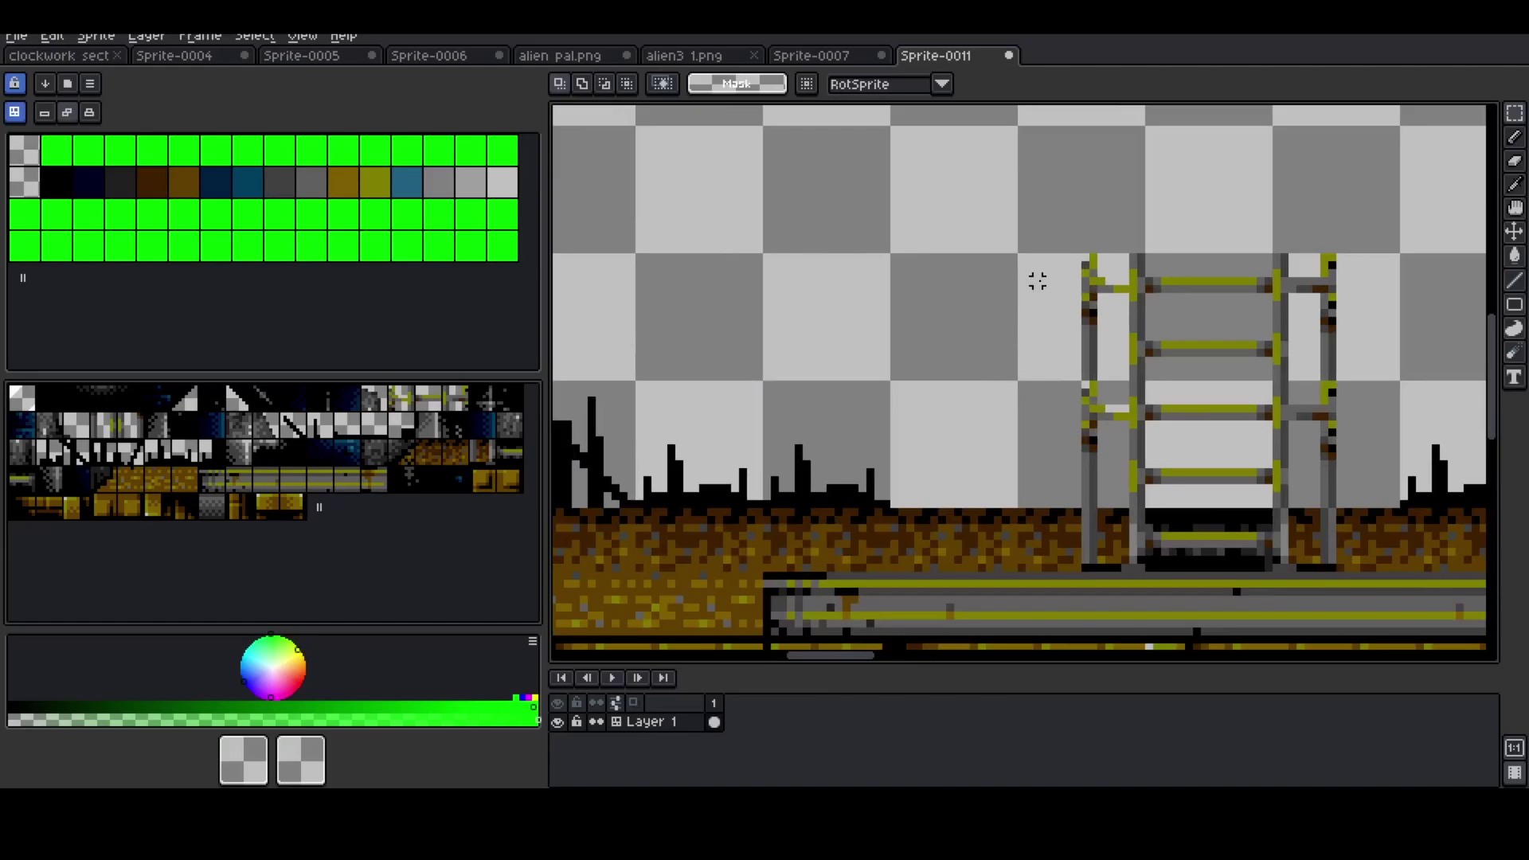
pyautogui.scroll(-2, 1035, 275)
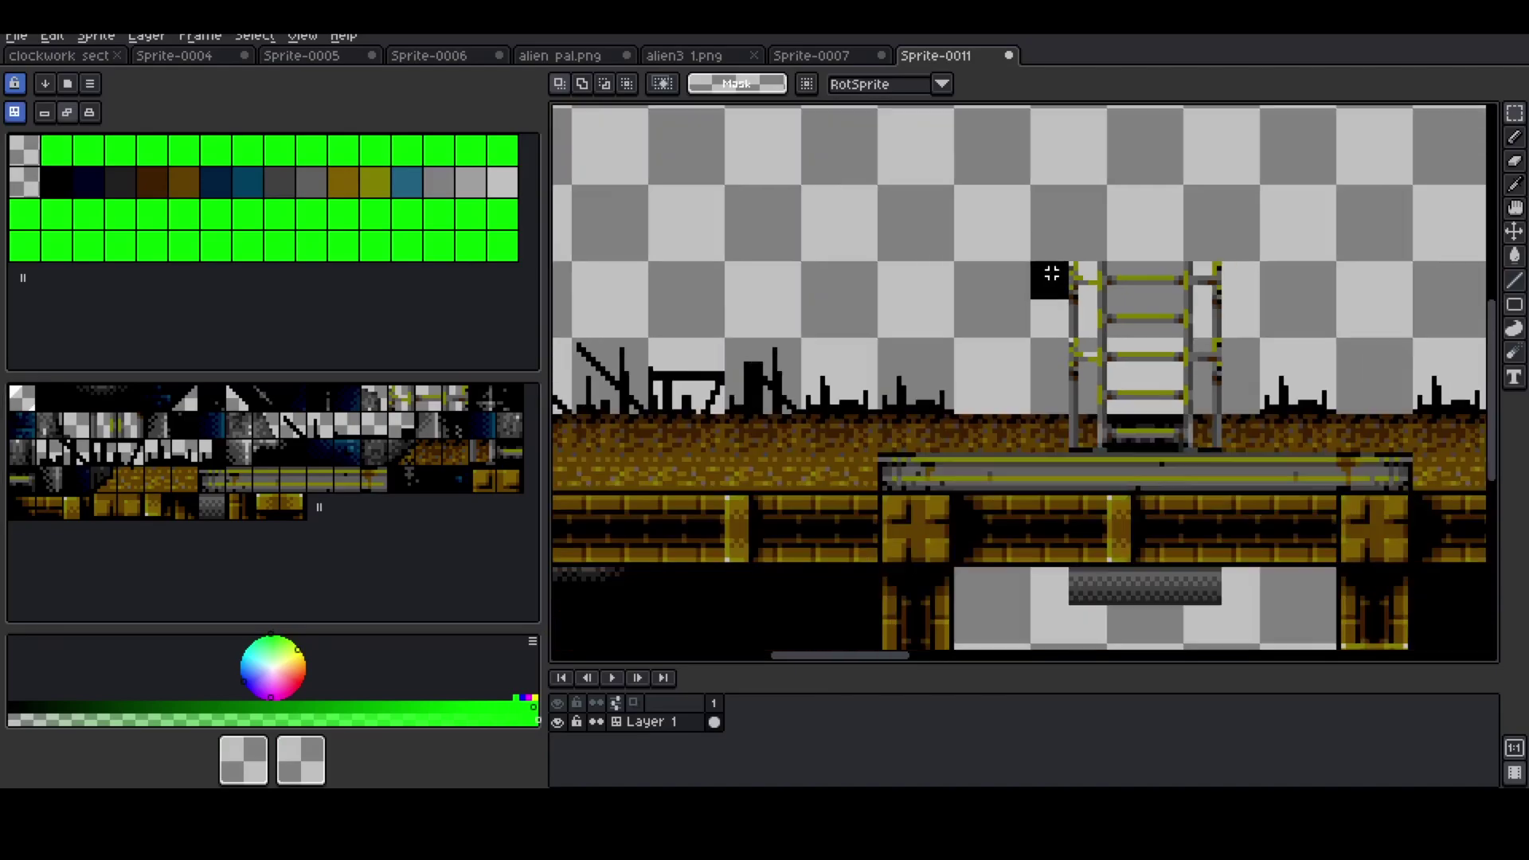
pyautogui.click(1051, 273)
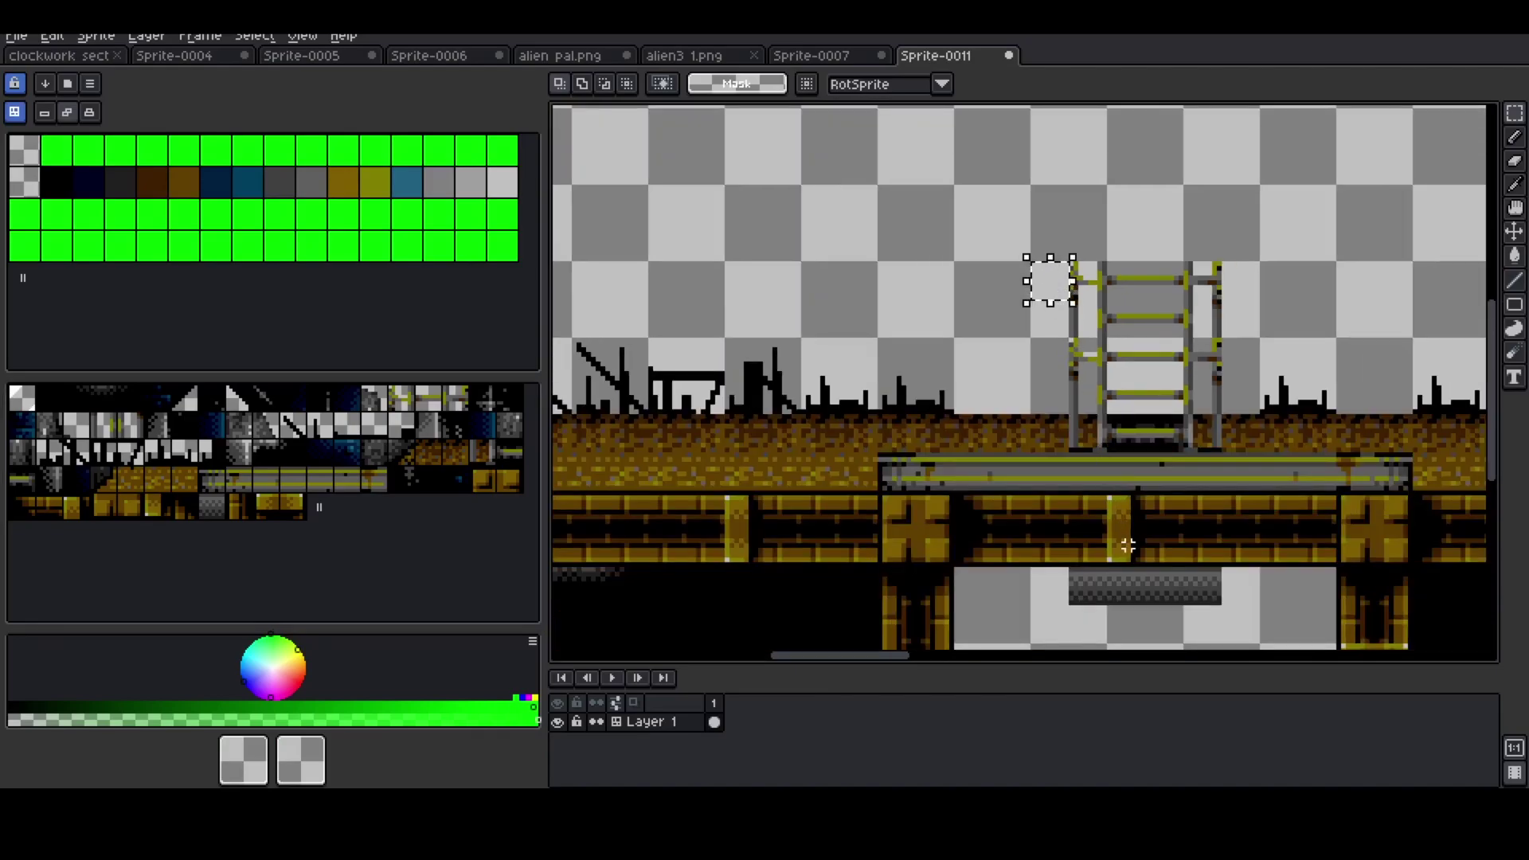
pyautogui.hotkey('ctrl', 'd')
pyautogui.moveTo(1390, 436); pyautogui.dragTo(760, 221)
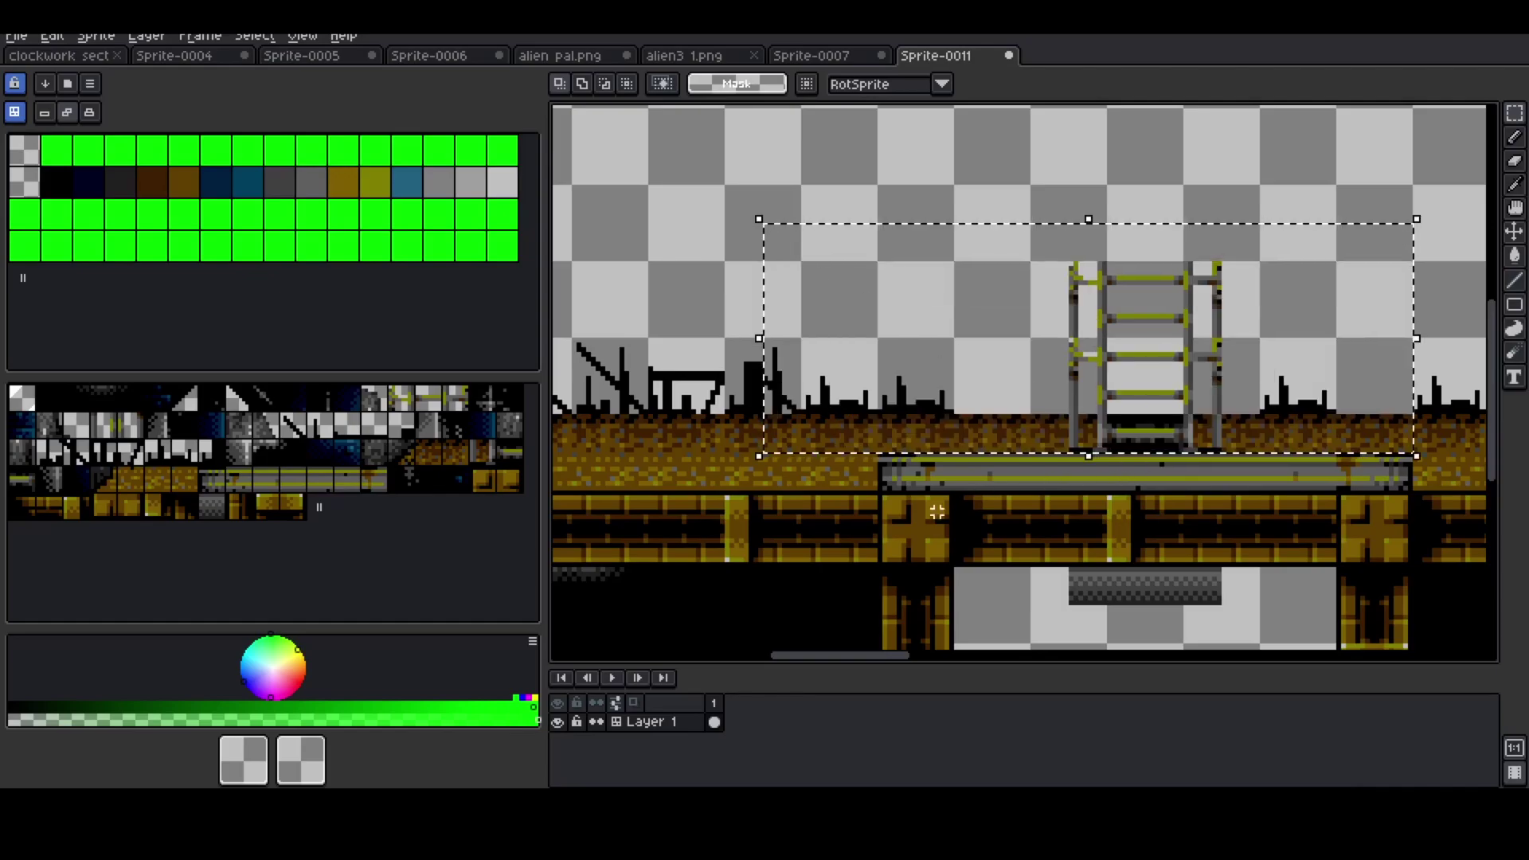
pyautogui.scroll(2, 1068, 518)
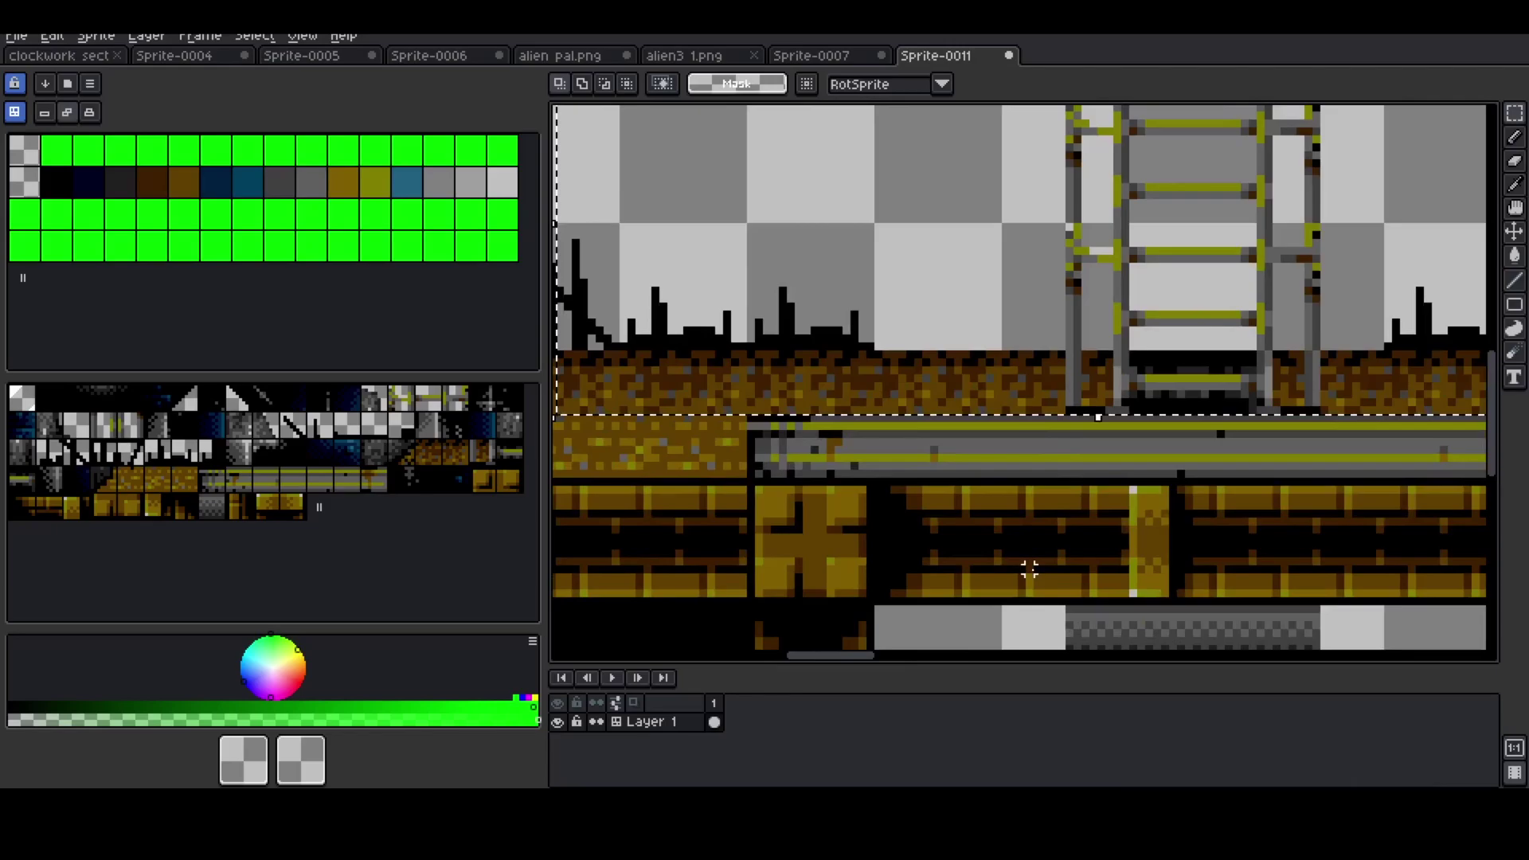
pyautogui.press('Delete')
# - Show the tile grid over the sprite using Grid Settings
pyautogui.click(303, 36)
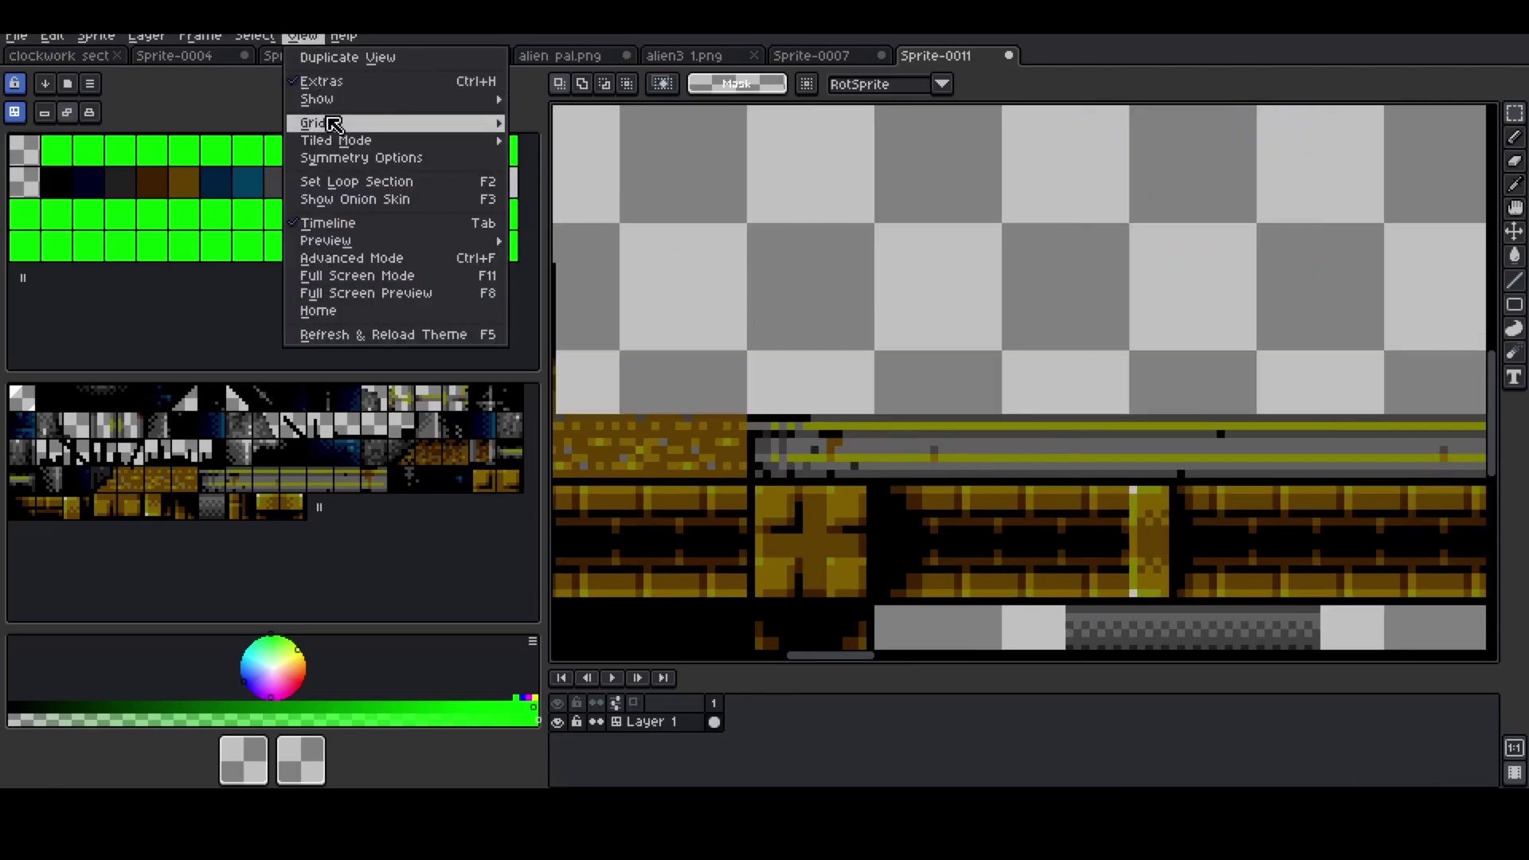
pyautogui.moveTo(333, 125)
pyautogui.click(580, 124)
pyautogui.click(743, 463)
# - Clear the dark area under the platform and the left platform tiles
pyautogui.scroll(-1, 1004, 321)
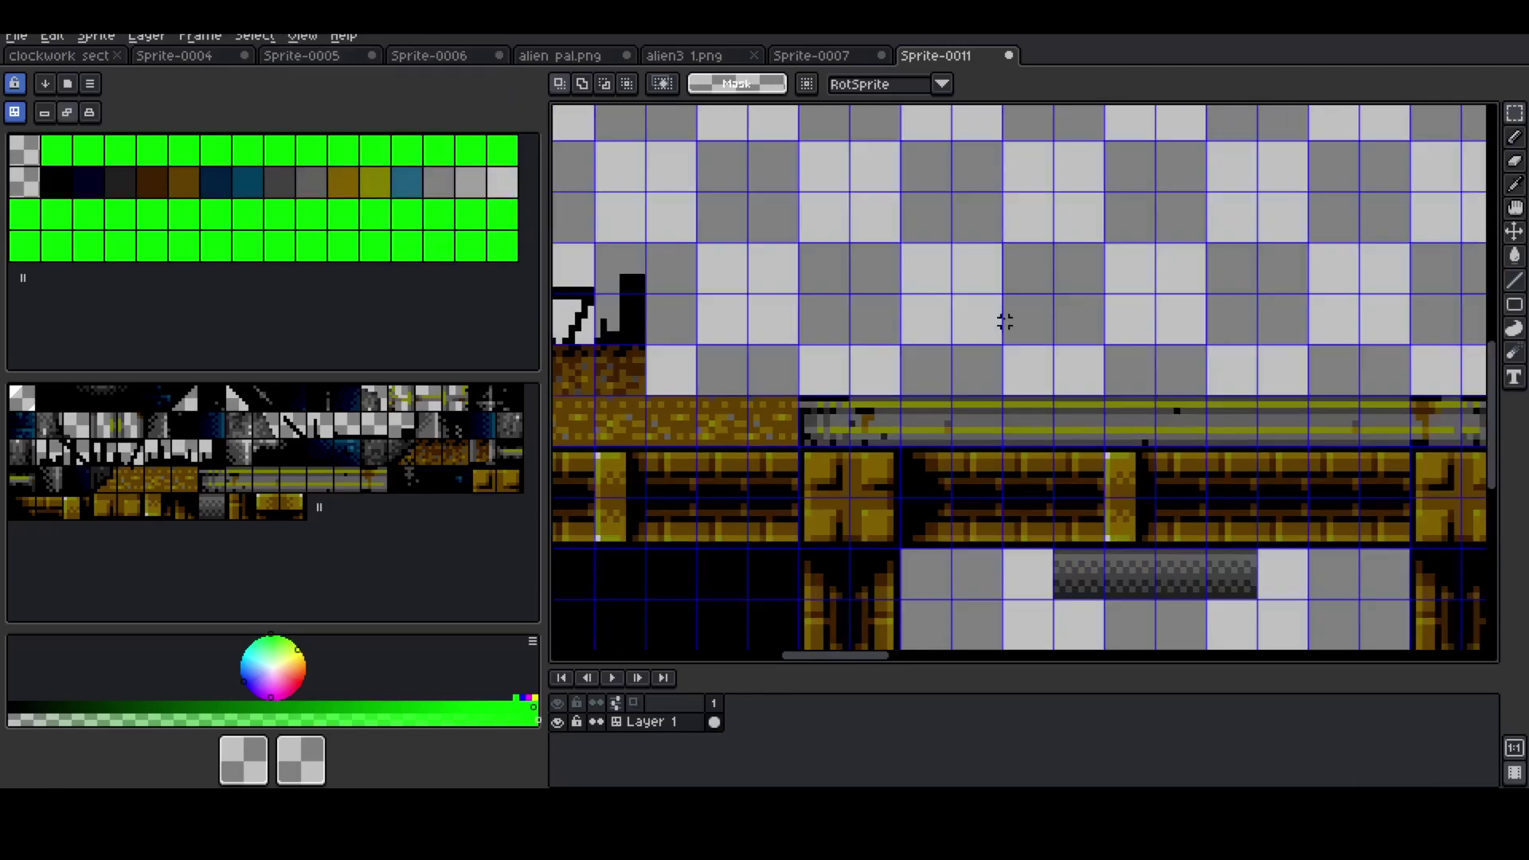
pyautogui.scroll(-2, 1024, 321)
pyautogui.scroll(3, 1070, 537)
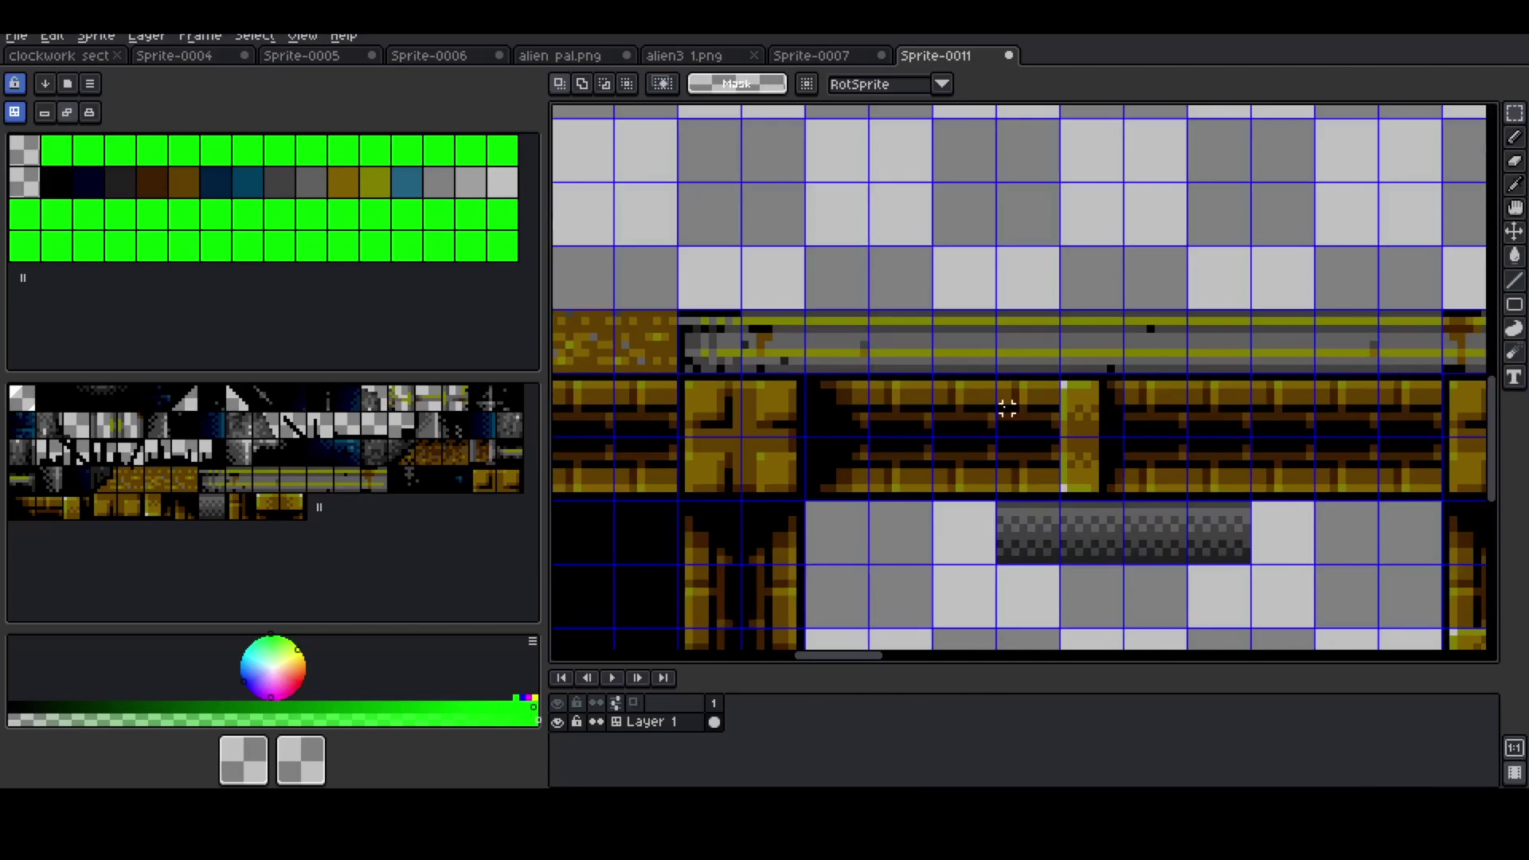
pyautogui.moveTo(990, 329); pyautogui.dragTo(702, 418)
pyautogui.scroll(-5, 987, 331)
pyautogui.scroll(3, 924, 303)
pyautogui.press('Delete')
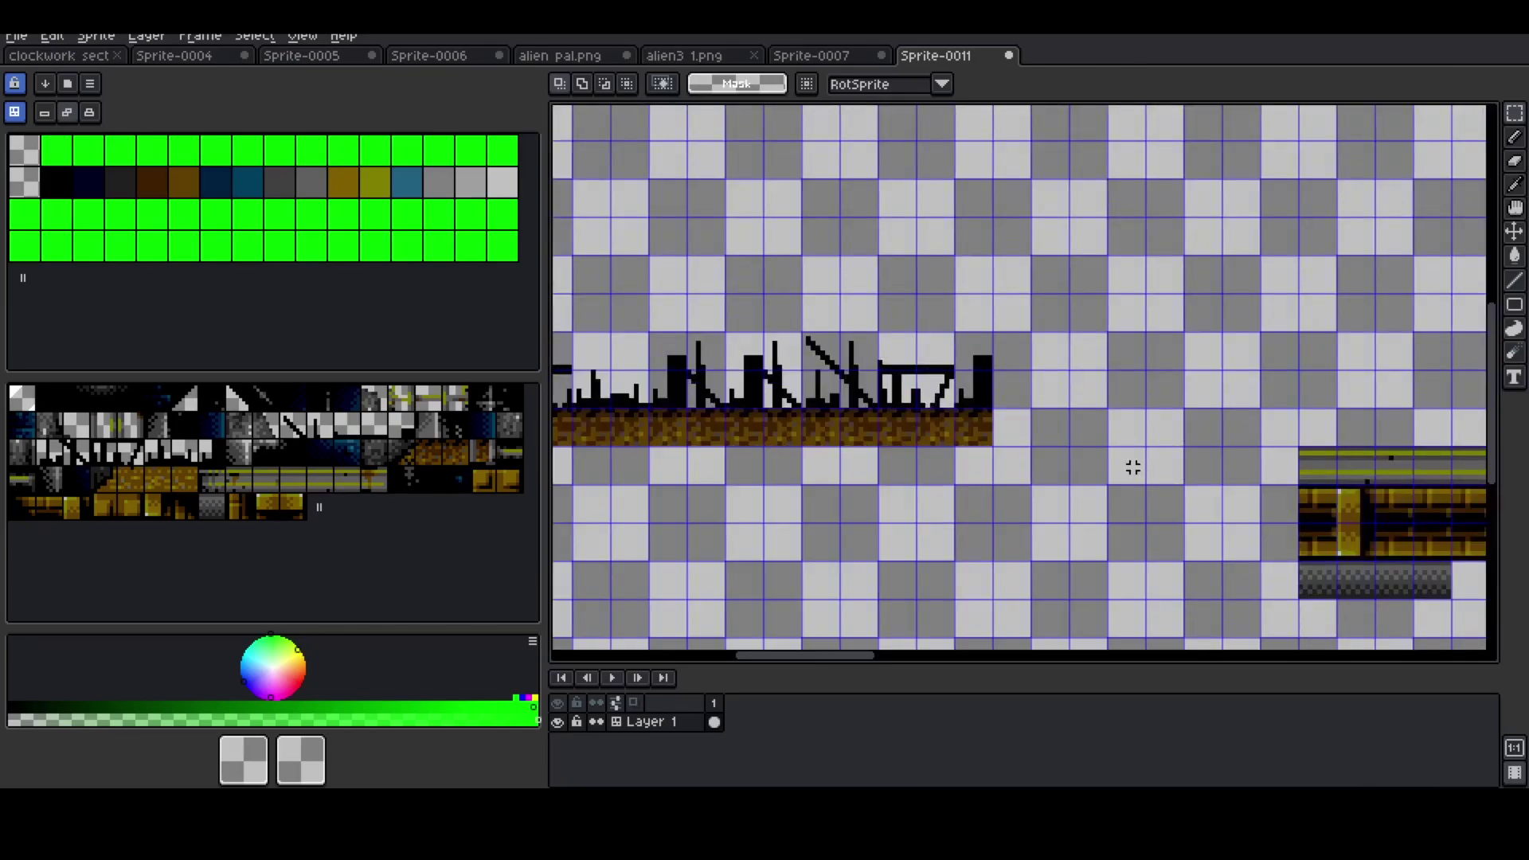
pyautogui.scroll(-1, 1080, 453)
pyautogui.moveTo(1122, 468); pyautogui.dragTo(665, 338)
pyautogui.press('Delete')
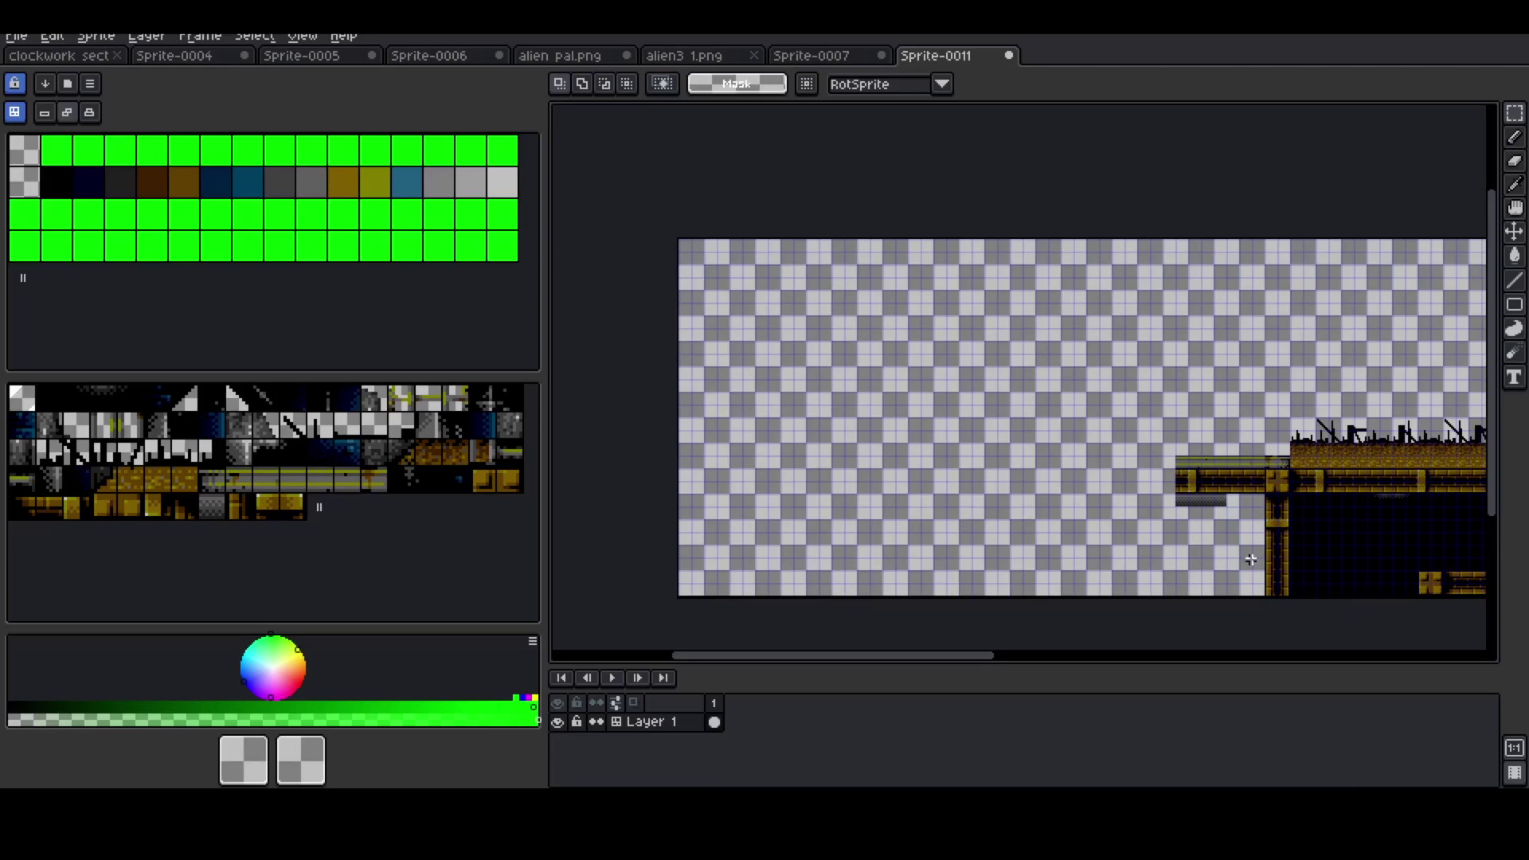
# - Delete the tile block beside the pillar, the nearby dark pixels and a 2x3 block of black tiles
pyautogui.scroll(2, 1285, 525)
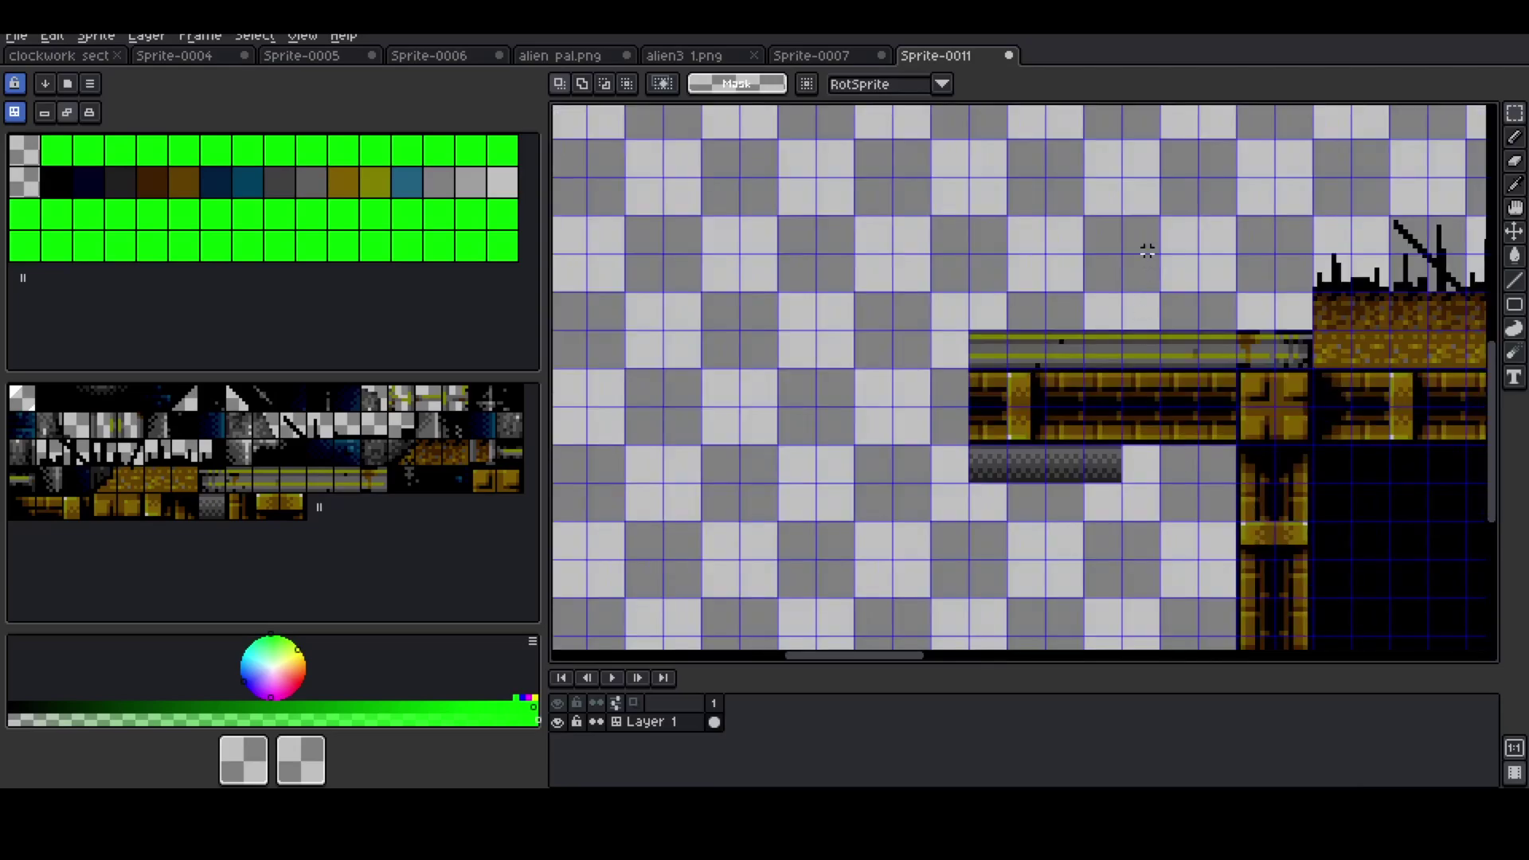
pyautogui.moveTo(1145, 197); pyautogui.dragTo(1348, 471)
pyautogui.scroll(-3, 1147, 199)
pyautogui.scroll(2, 1303, 285)
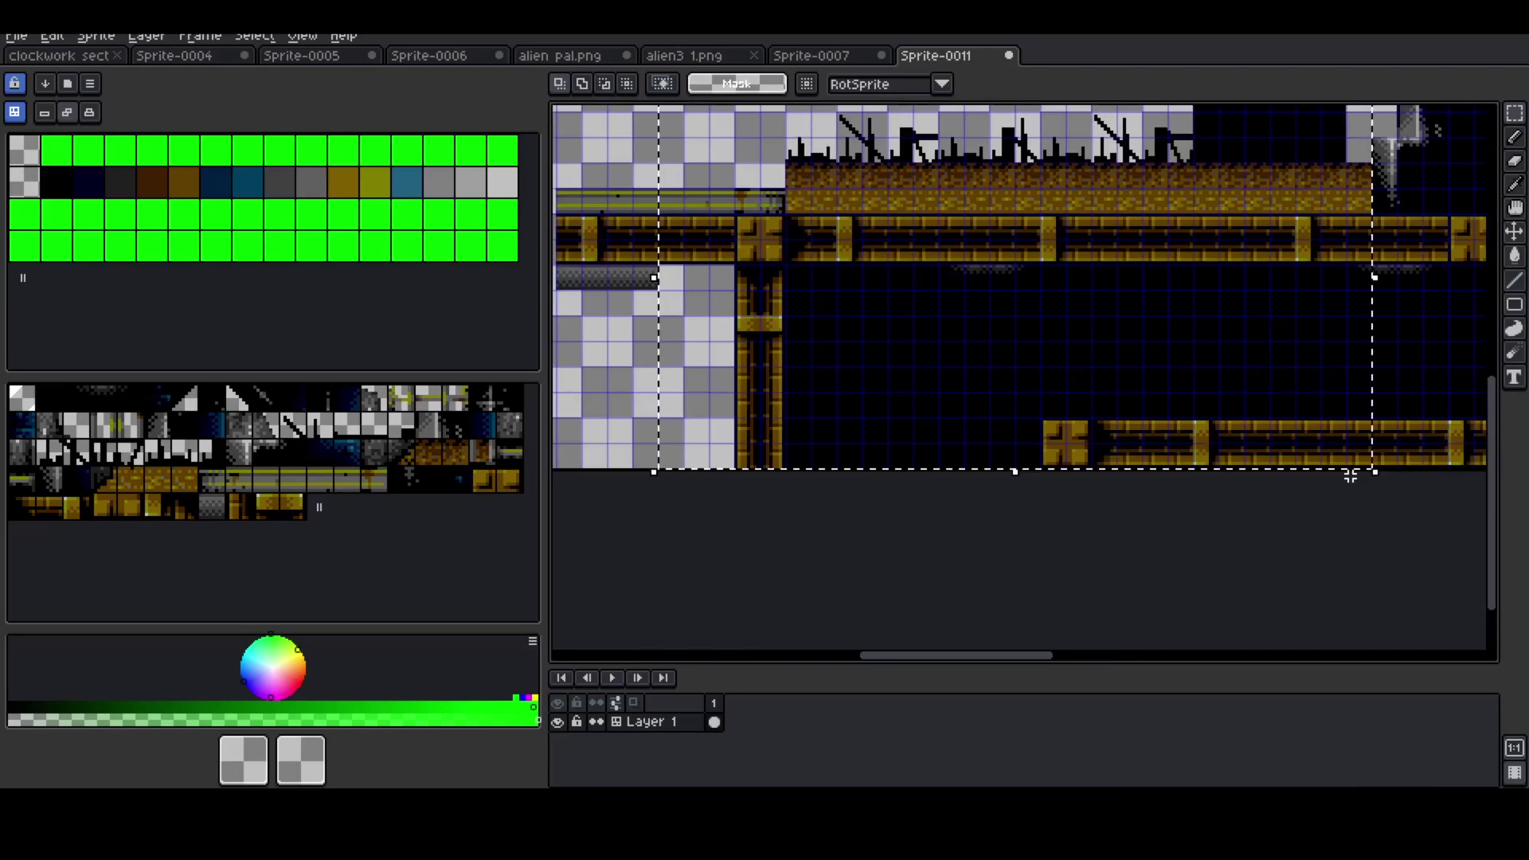
pyautogui.press('Delete')
pyautogui.scroll(-1, 1312, 570)
pyautogui.scroll(3, 1301, 373)
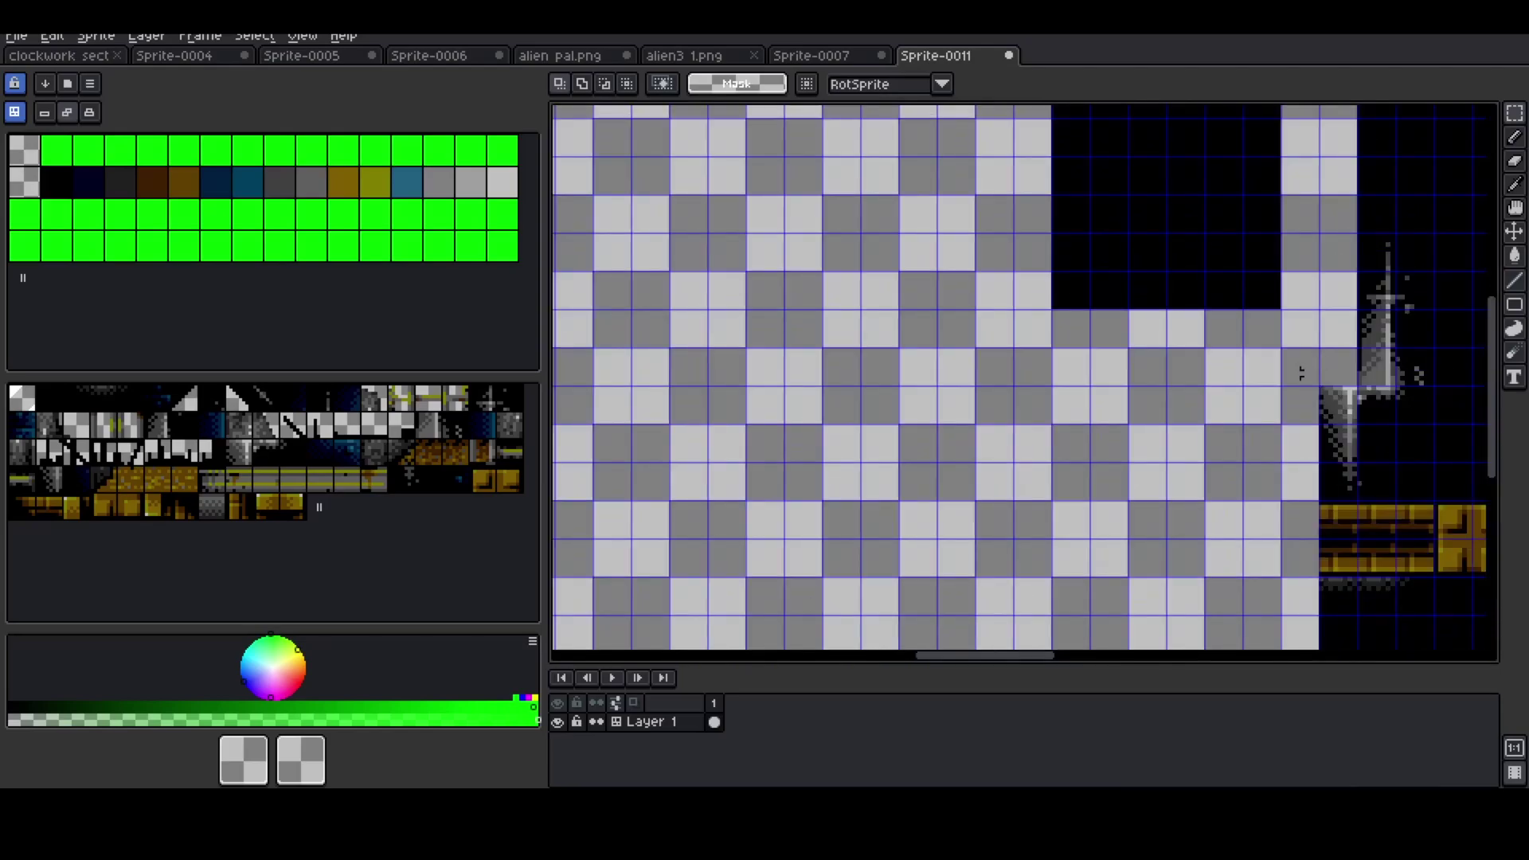
pyautogui.scroll(-2, 1291, 326)
pyautogui.moveTo(1309, 340); pyautogui.dragTo(1199, 154)
pyautogui.press('Delete')
pyautogui.scroll(2, 1327, 145)
pyautogui.moveTo(1271, 251); pyautogui.dragTo(1218, 198)
pyautogui.scroll(-1, 1267, 256)
pyautogui.press('Delete')
# - Clear a tall tile column, brown tiles, a large block, a 4x2 block and the ladder tiles
pyautogui.scroll(-2, 891, 274)
pyautogui.scroll(2, 1255, 290)
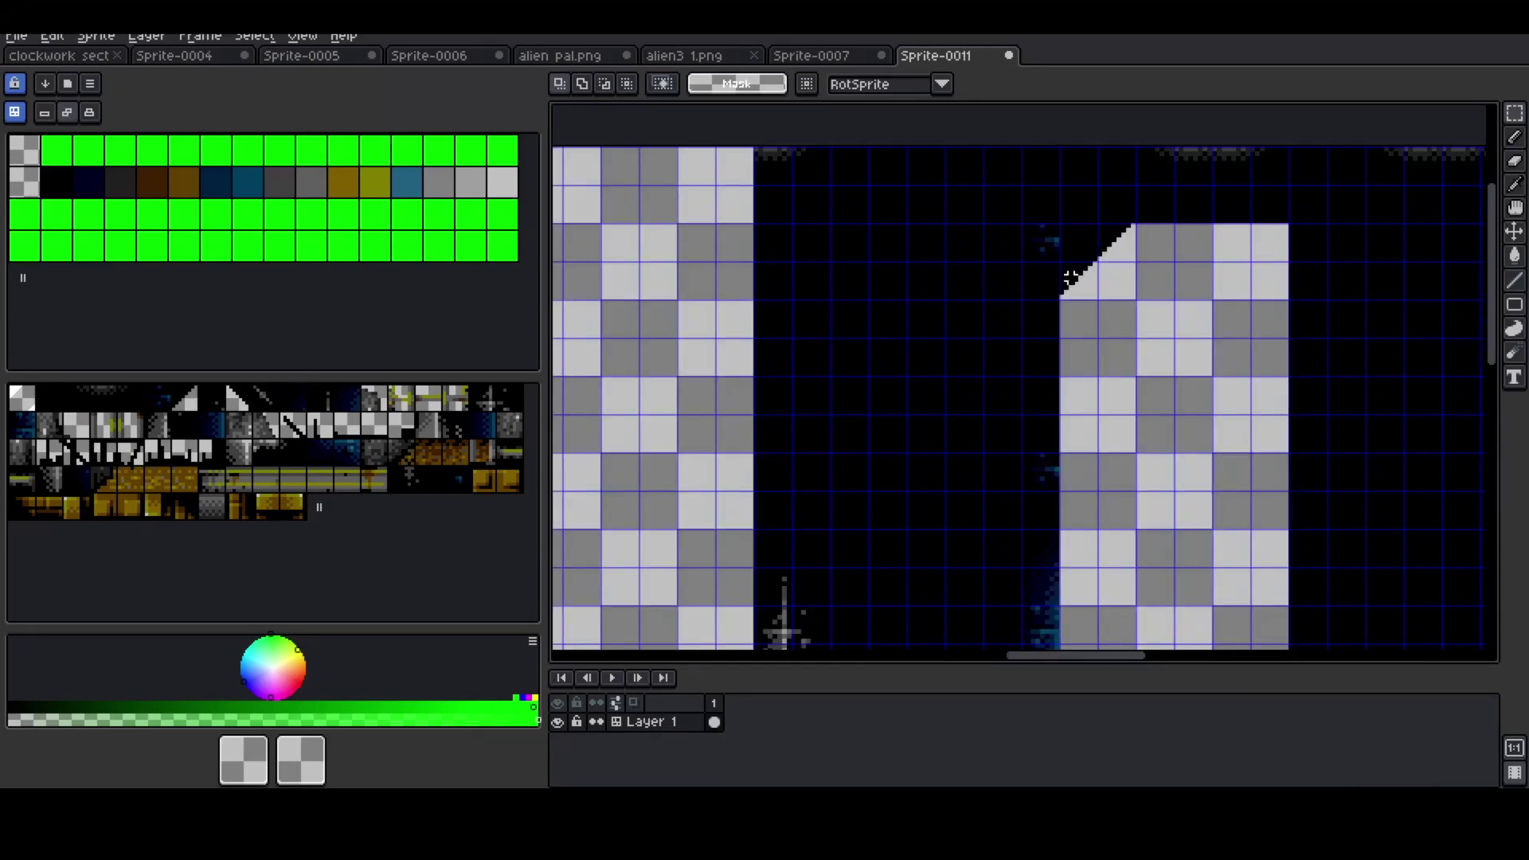
pyautogui.scroll(-3, 828, 383)
pyautogui.scroll(1, 848, 418)
pyautogui.scroll(2, 1152, 383)
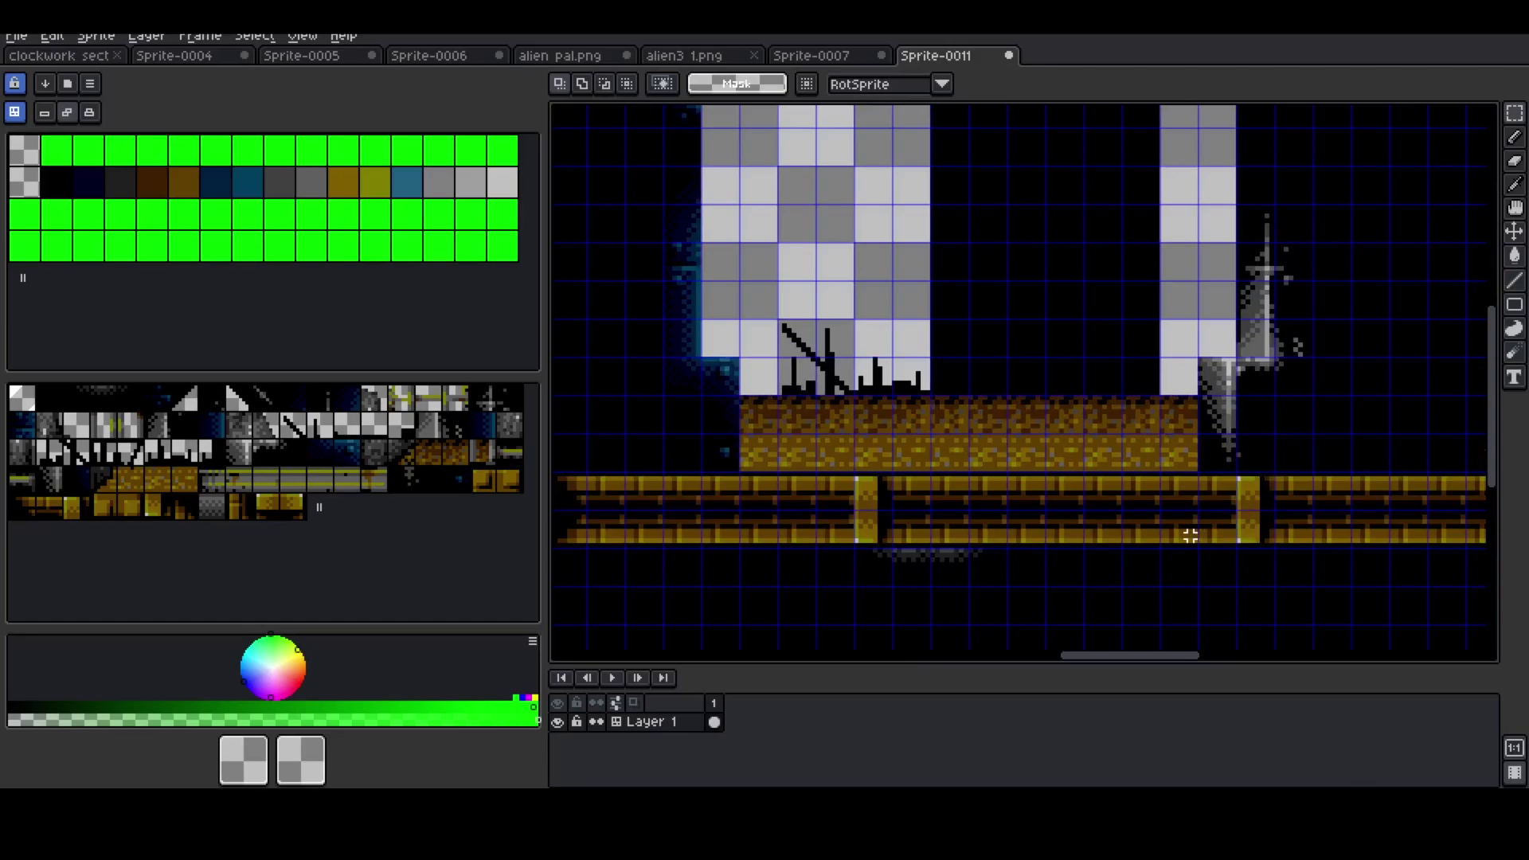
pyautogui.moveTo(1190, 536); pyautogui.dragTo(797, 120)
pyautogui.scroll(-2, 999, 227)
pyautogui.press('Delete')
pyautogui.scroll(3, 792, 429)
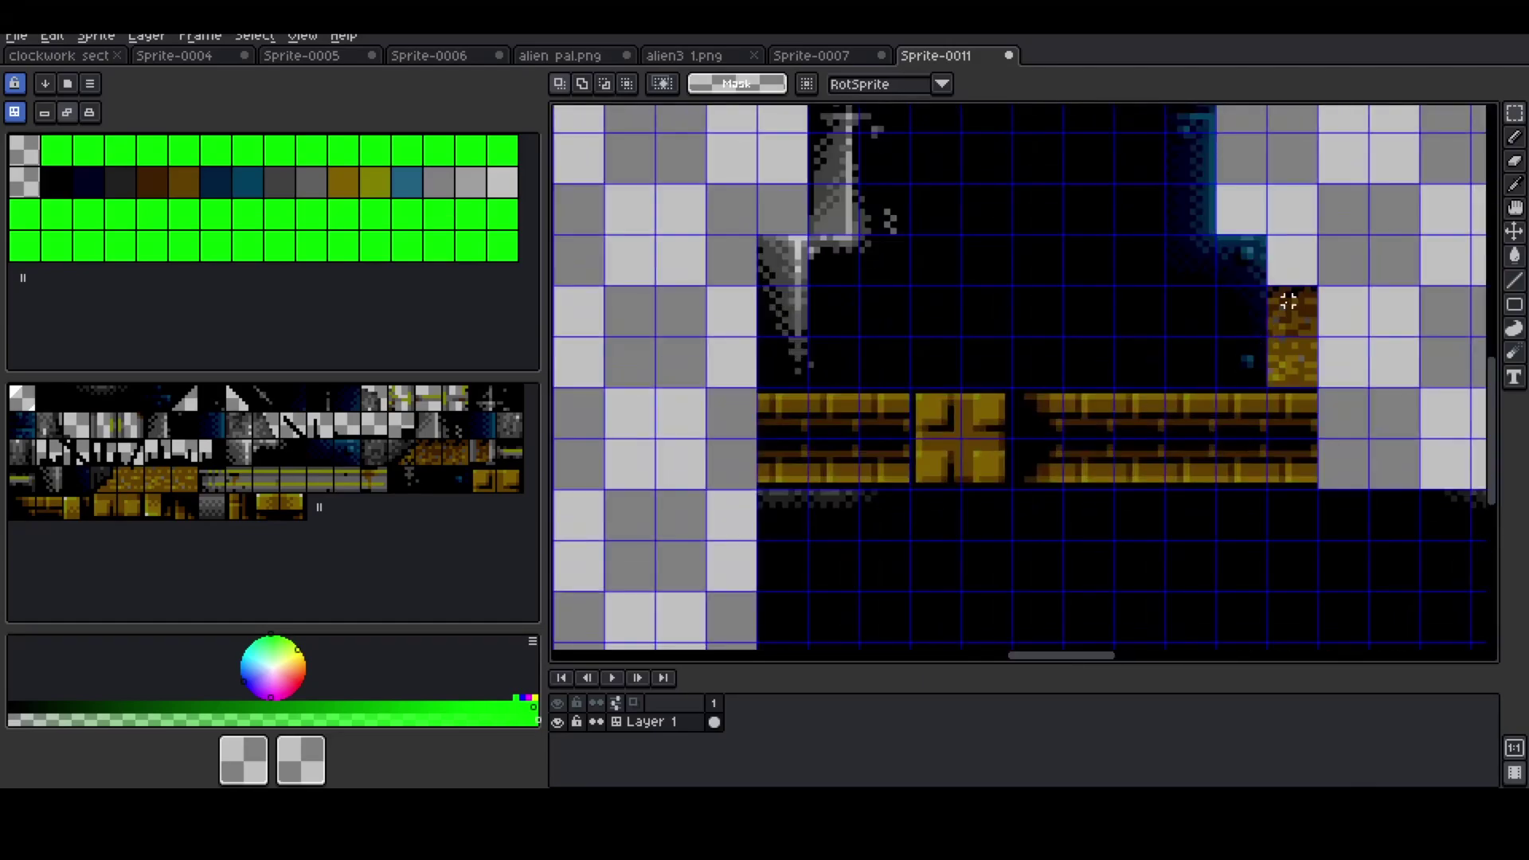
pyautogui.moveTo(1288, 301); pyautogui.dragTo(1335, 365)
pyautogui.press('Delete')
pyautogui.scroll(-2, 758, 298)
pyautogui.moveTo(765, 401); pyautogui.dragTo(1055, 500)
pyautogui.press('Delete')
pyautogui.scroll(3, 1042, 195)
pyautogui.moveTo(875, 342); pyautogui.dragTo(1158, 113)
pyautogui.press('Delete')
pyautogui.scroll(-1, 1050, 269)
pyautogui.press('Delete')
# - Clear a tall strip to the top, the bottom-right bricks and pipe, and the remaining brown tiles
pyautogui.scroll(-2, 1152, 508)
pyautogui.moveTo(1153, 508); pyautogui.dragTo(1318, 120)
pyautogui.press('Delete')
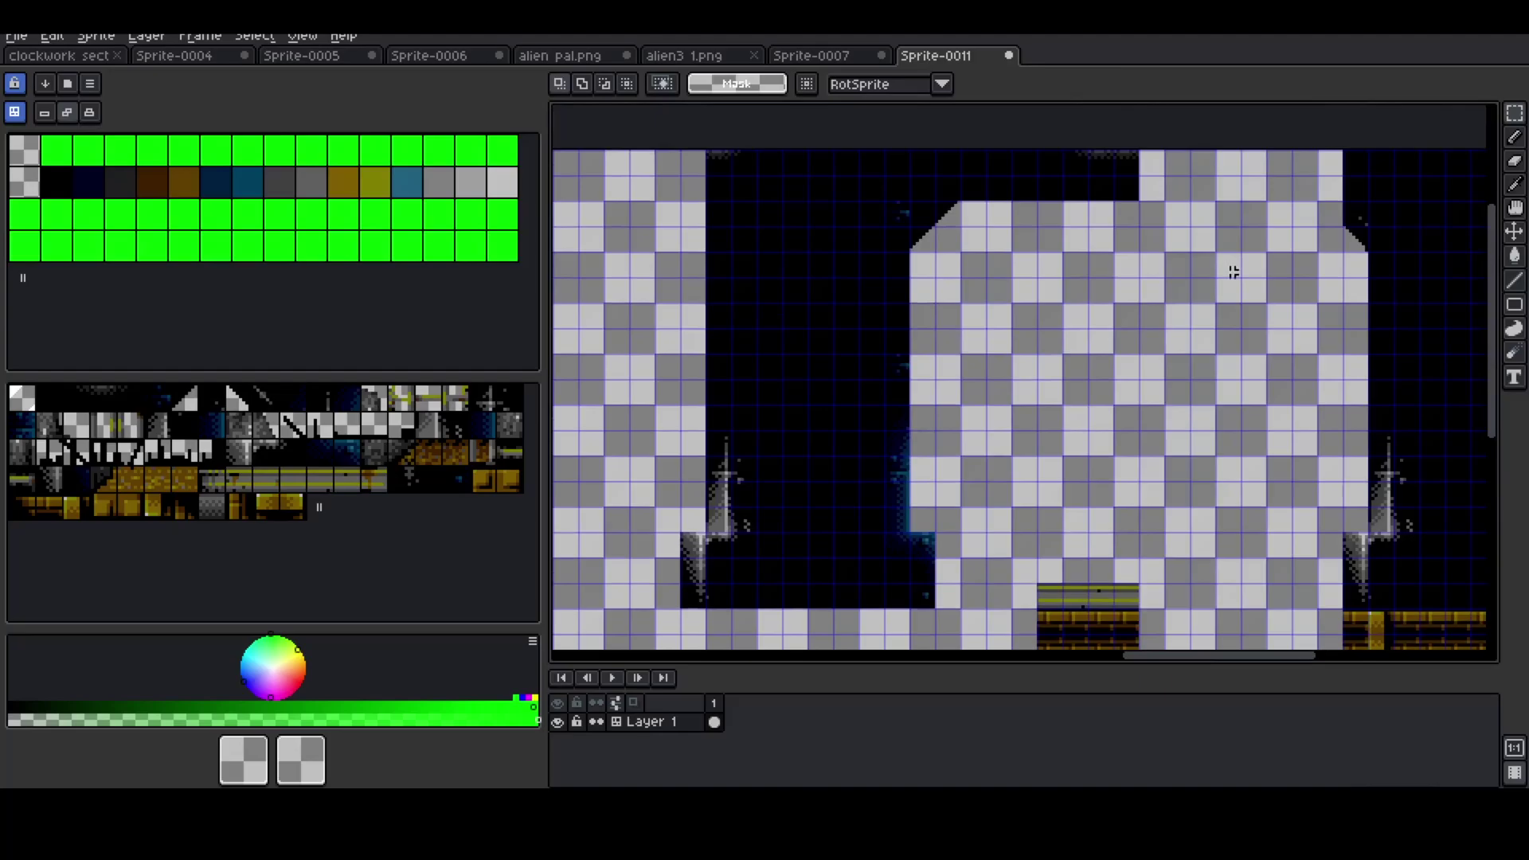
pyautogui.scroll(-2, 1233, 272)
pyautogui.scroll(4, 1281, 557)
pyautogui.moveTo(1112, 208); pyautogui.dragTo(1412, 374)
pyautogui.scroll(-3, 1114, 280)
pyautogui.press('Delete')
pyautogui.scroll(3, 1353, 215)
pyautogui.press('Delete')
pyautogui.scroll(-2, 1112, 355)
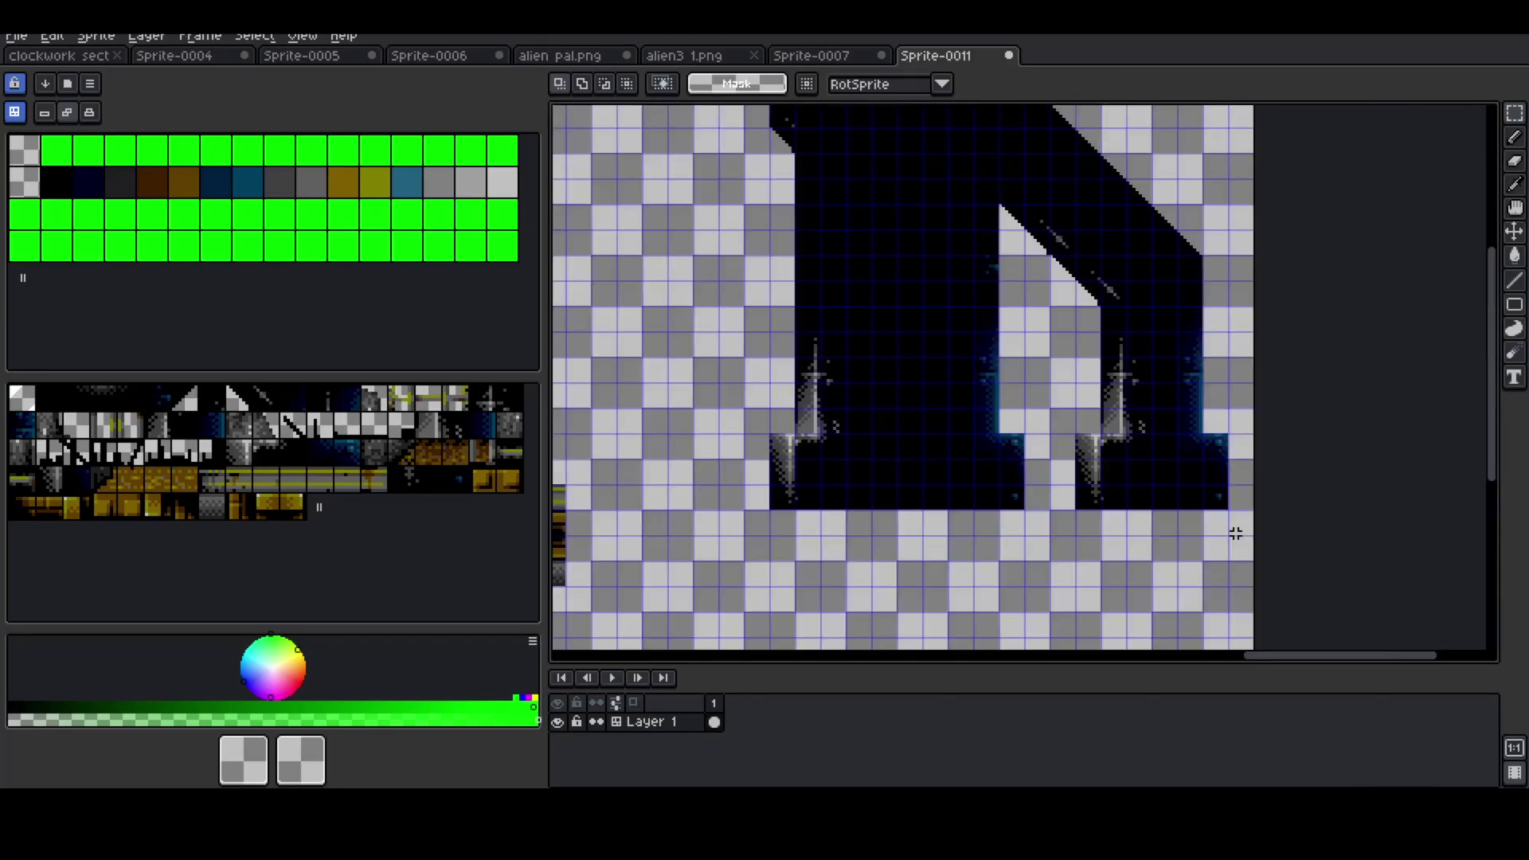
pyautogui.scroll(-1, 1235, 532)
pyautogui.scroll(1, 839, 434)
pyautogui.scroll(-1, 1134, 273)
pyautogui.scroll(2, 1351, 226)
pyautogui.scroll(-2, 1179, 345)
pyautogui.scroll(3, 1226, 490)
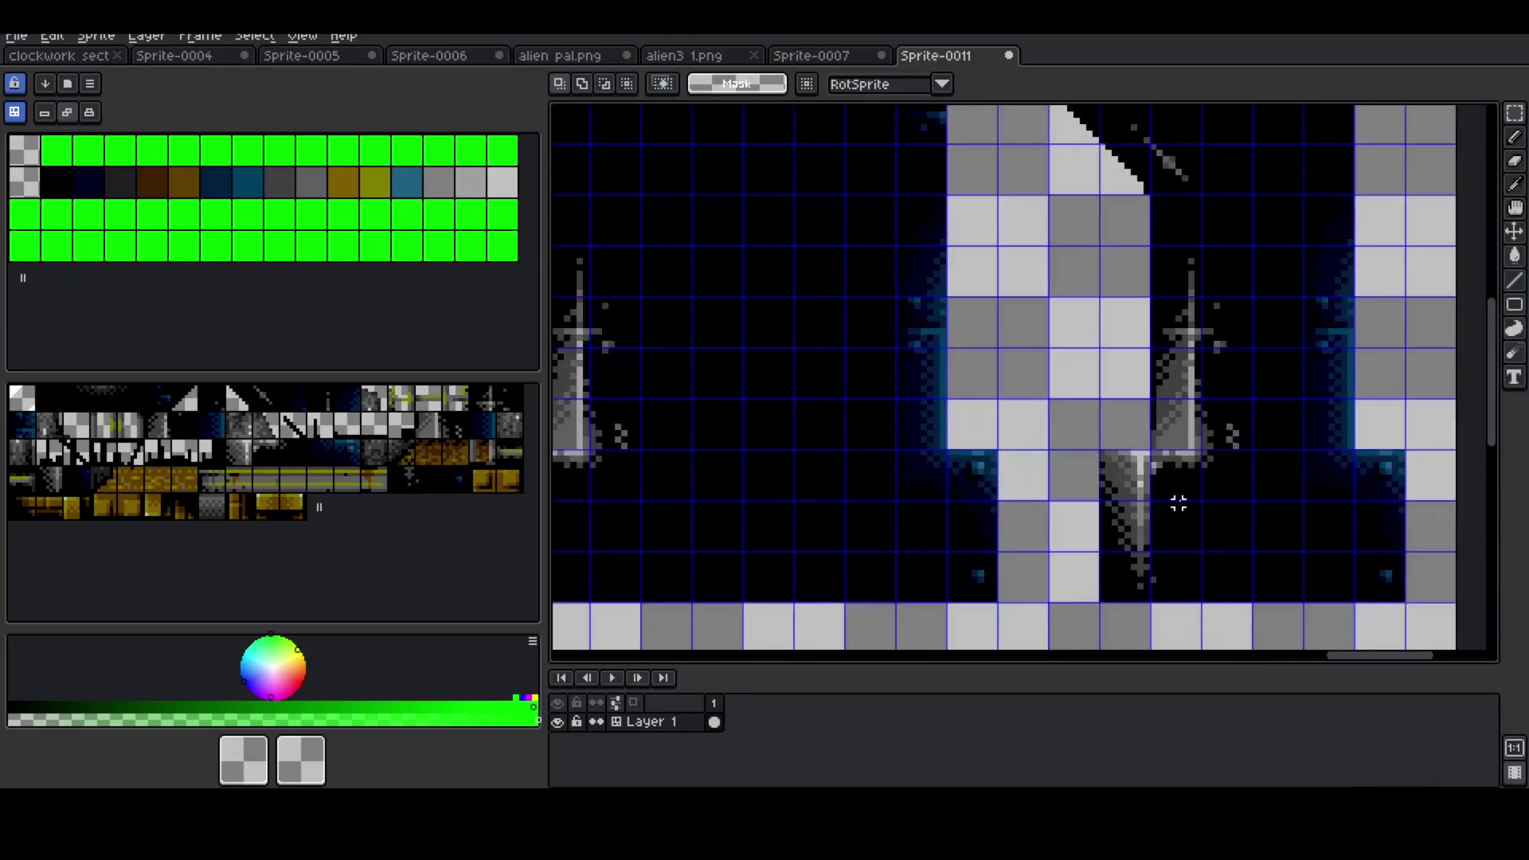
# - Pan across the level until the sprite's left edge is in view
pyautogui.press('space')
pyautogui.moveTo(968, 497); pyautogui.dragTo(1165, 372)
pyautogui.scroll(-3, 1161, 377)
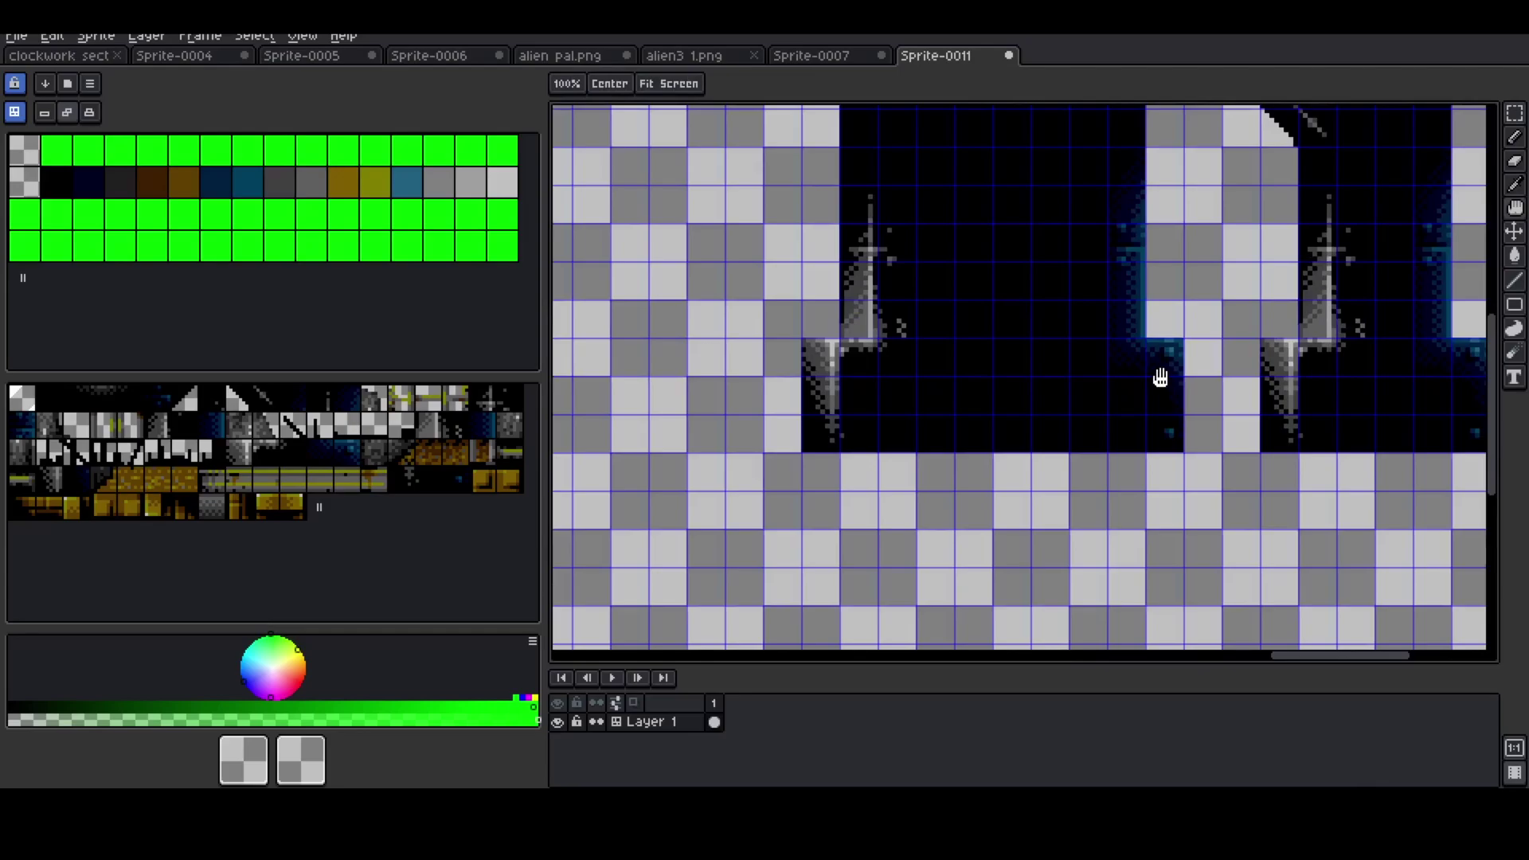
pyautogui.moveTo(923, 426); pyautogui.dragTo(1231, 373)
pyautogui.scroll(-2, 1231, 374)
pyautogui.moveTo(1025, 394); pyautogui.dragTo(1379, 411)
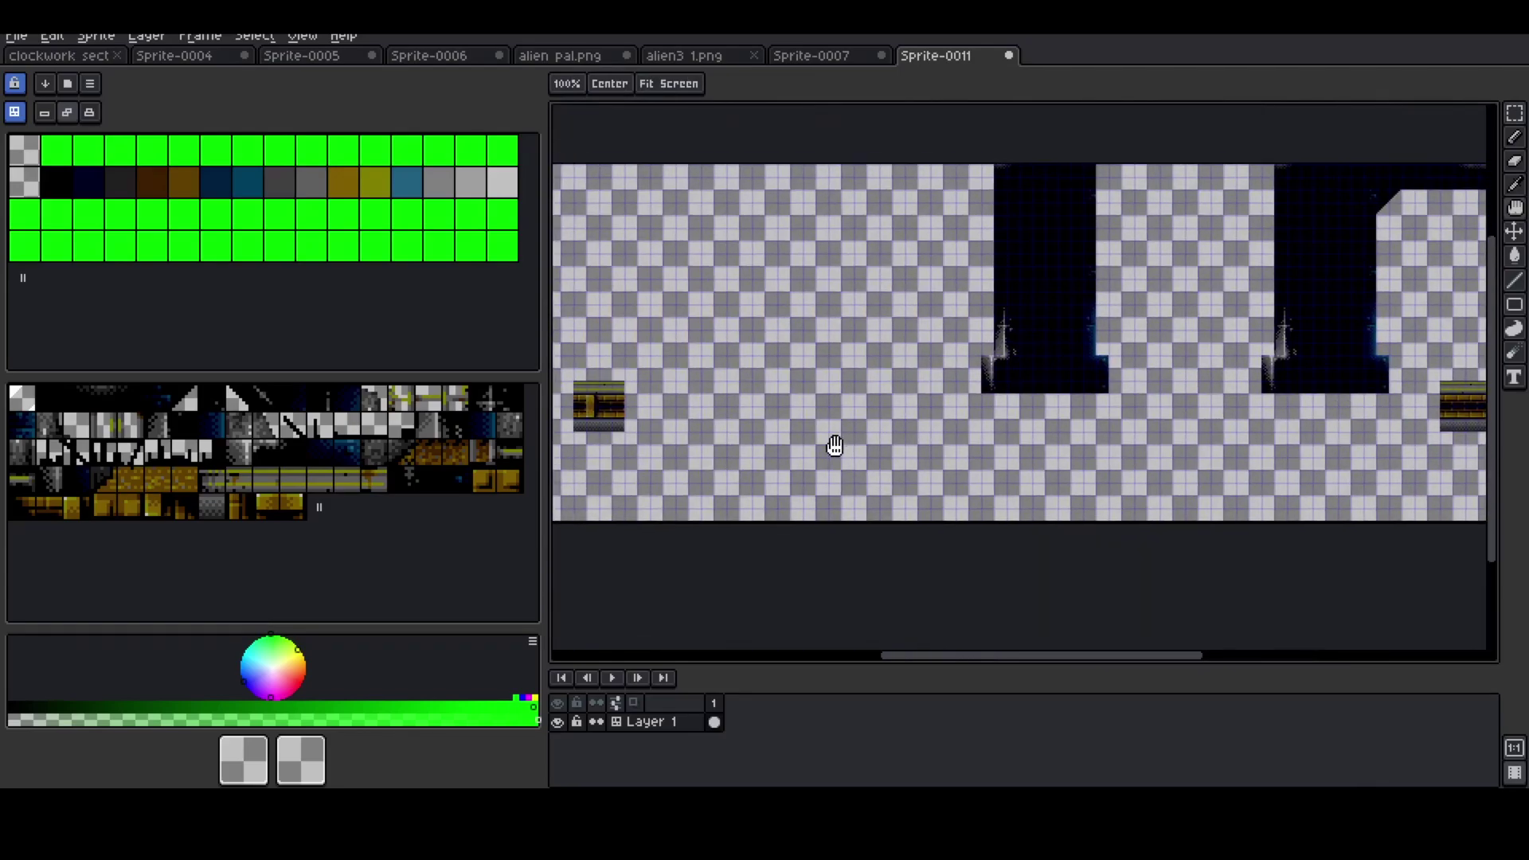
pyautogui.moveTo(834, 447); pyautogui.dragTo(1206, 394)
pyautogui.moveTo(835, 380); pyautogui.dragTo(1188, 360)
pyautogui.click(836, 58)
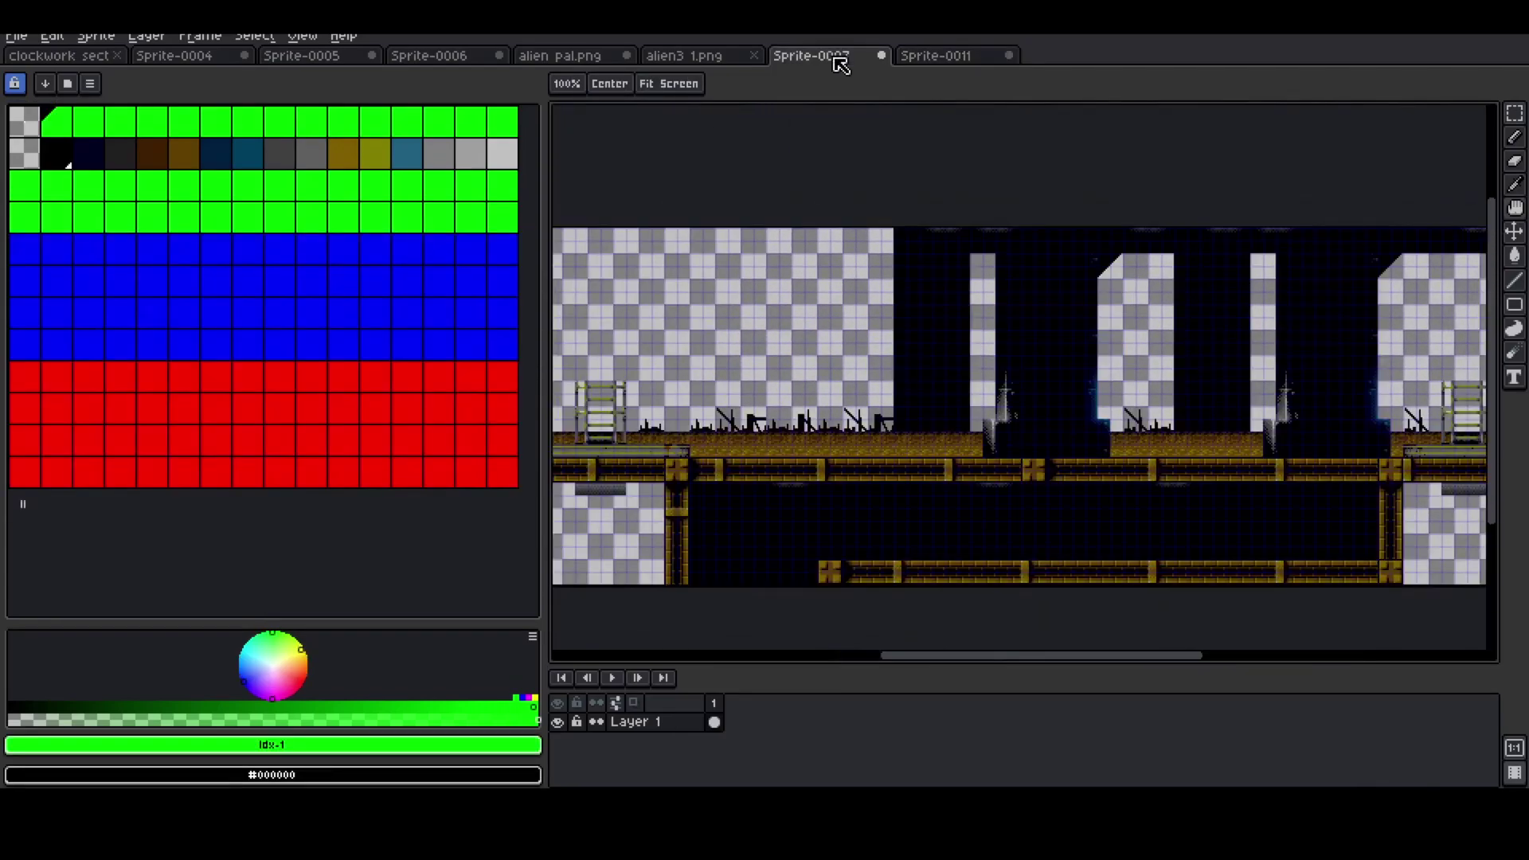
pyautogui.moveTo(32, 376); pyautogui.dragTo(509, 466)
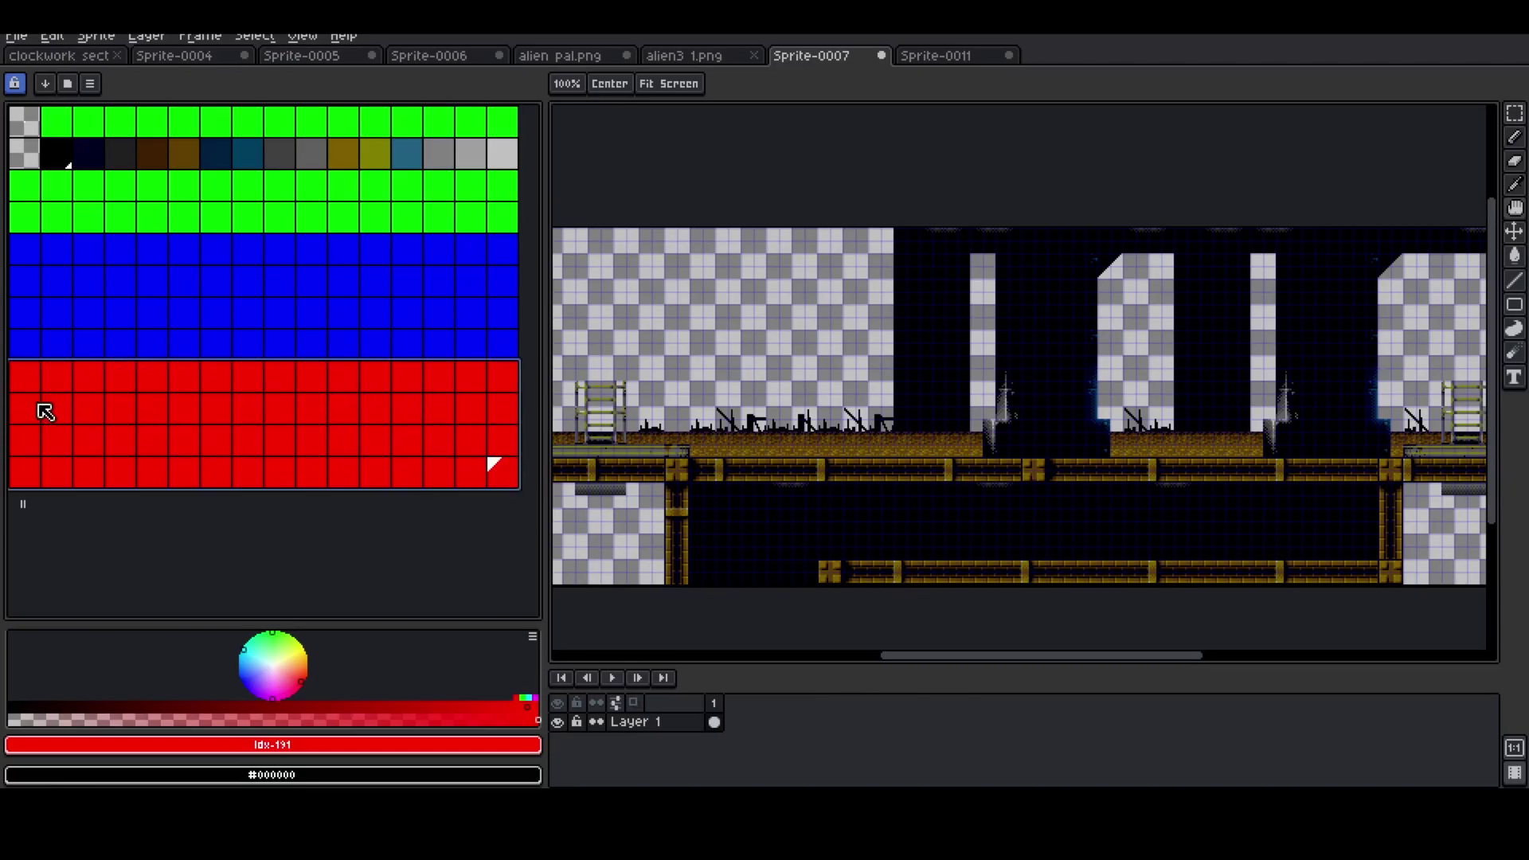
pyautogui.moveTo(41, 407); pyautogui.dragTo(512, 423)
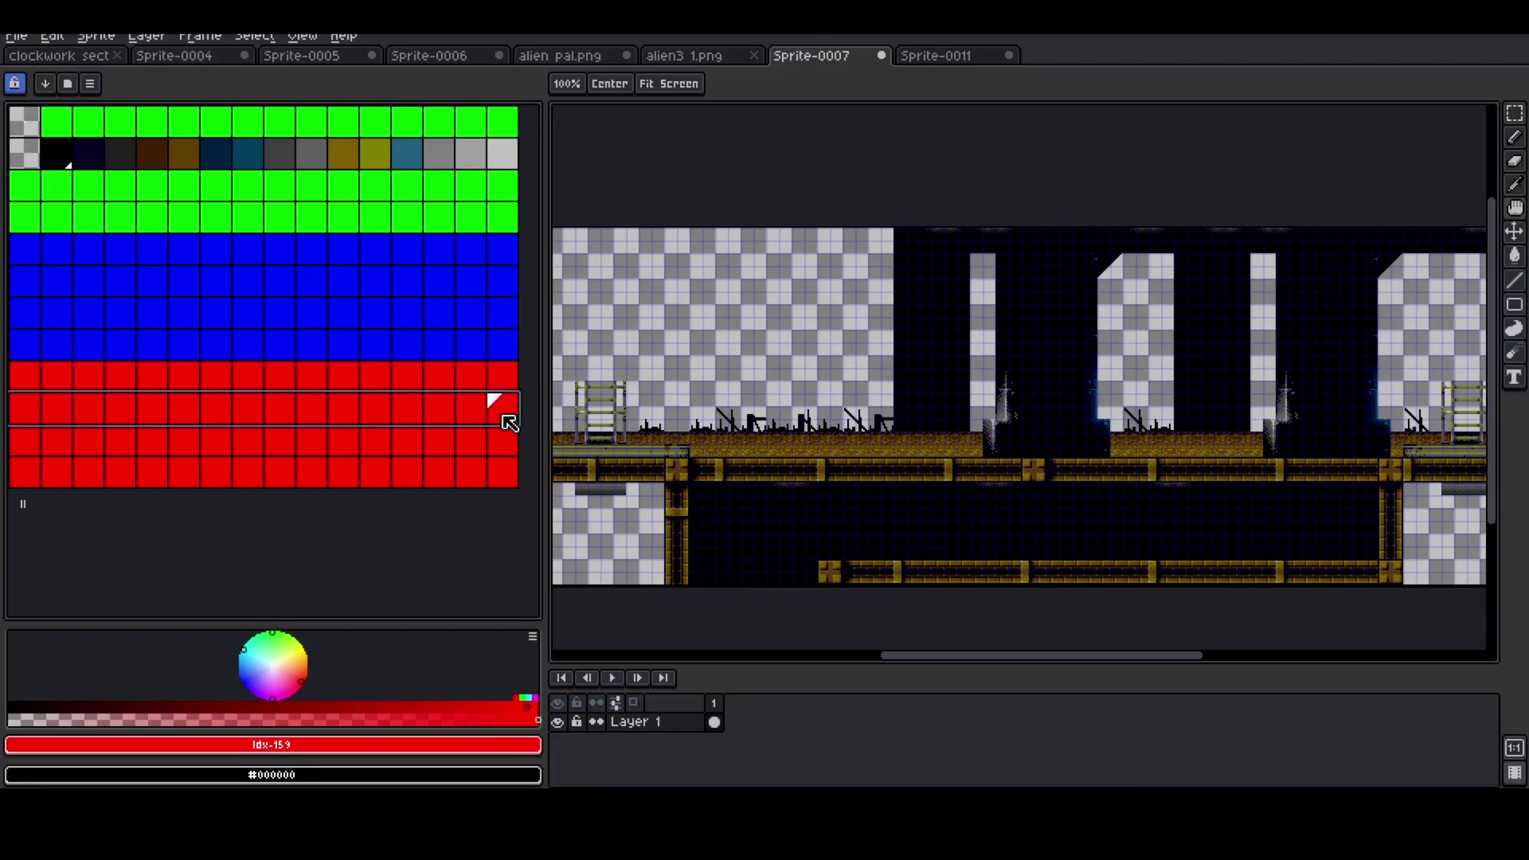
pyautogui.click(510, 422)
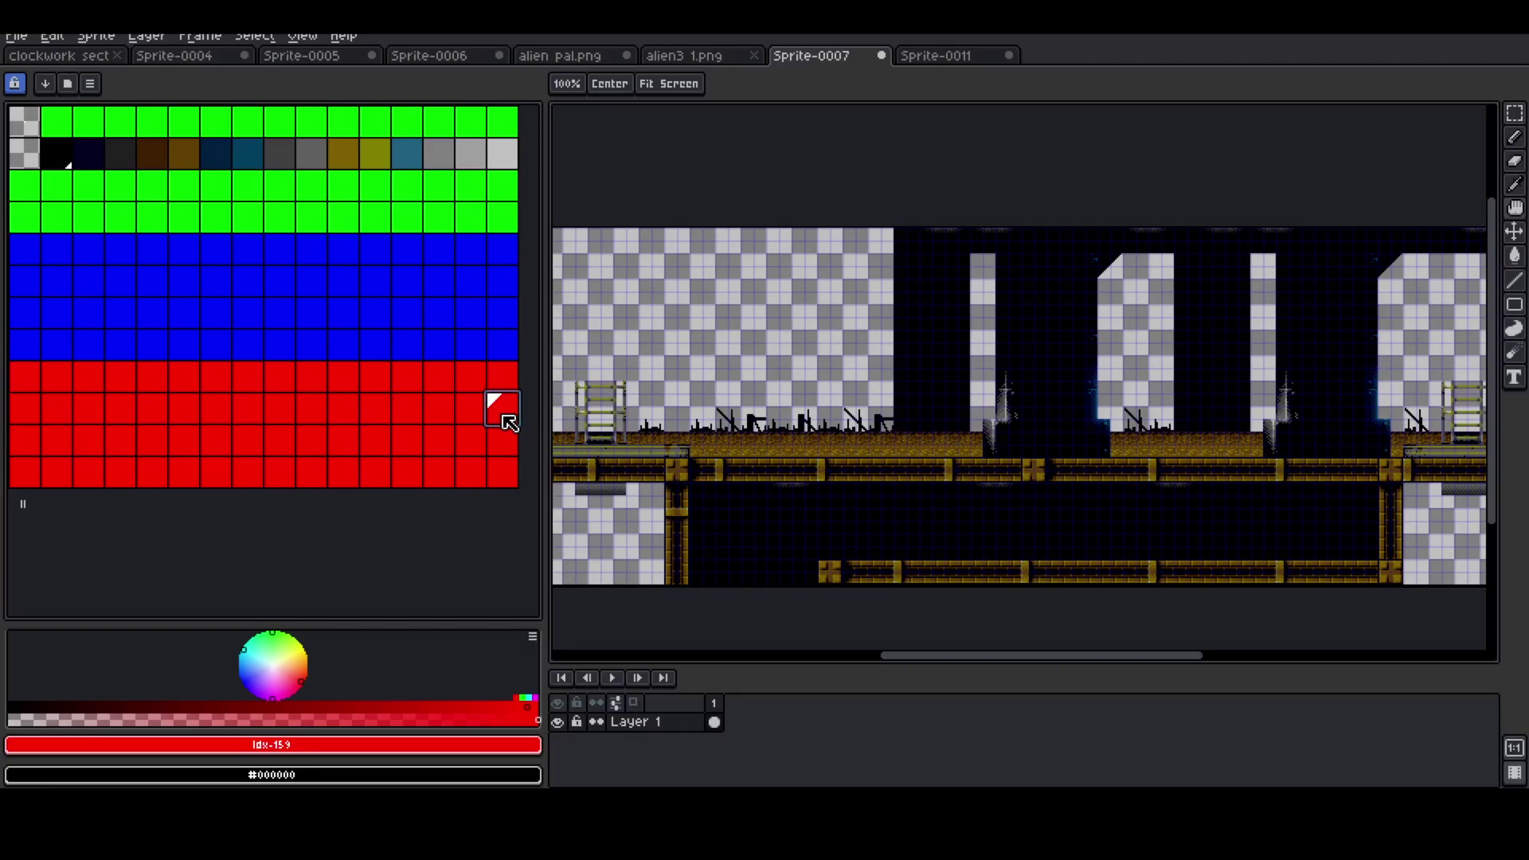
pyautogui.click(959, 50)
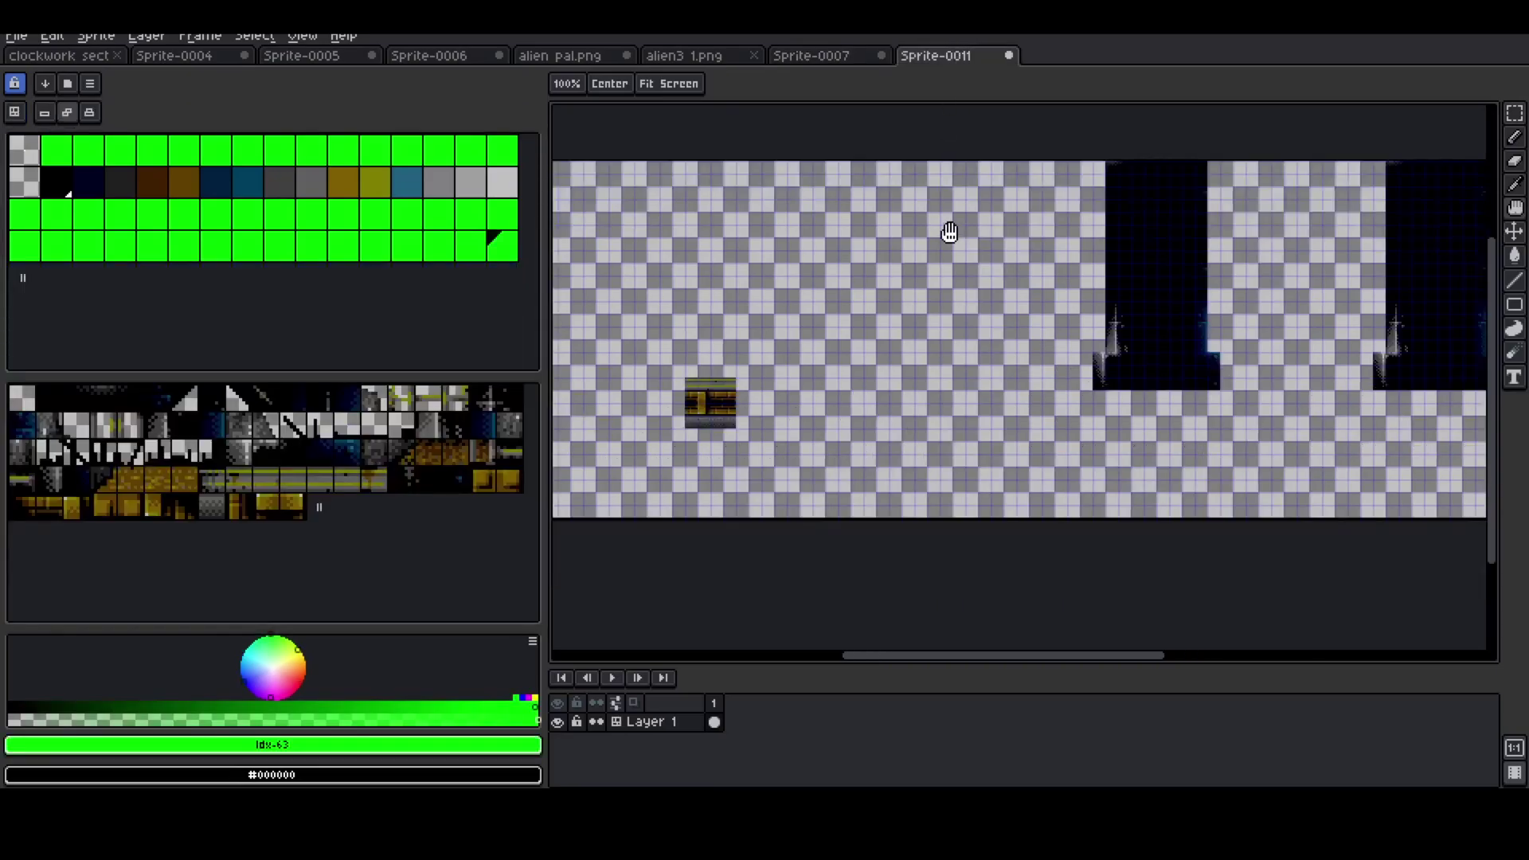
# - Create a new sprite, Sprite-0012, with the default settings
pyautogui.hotkey('ctrl', 'n')
pyautogui.press('Return')
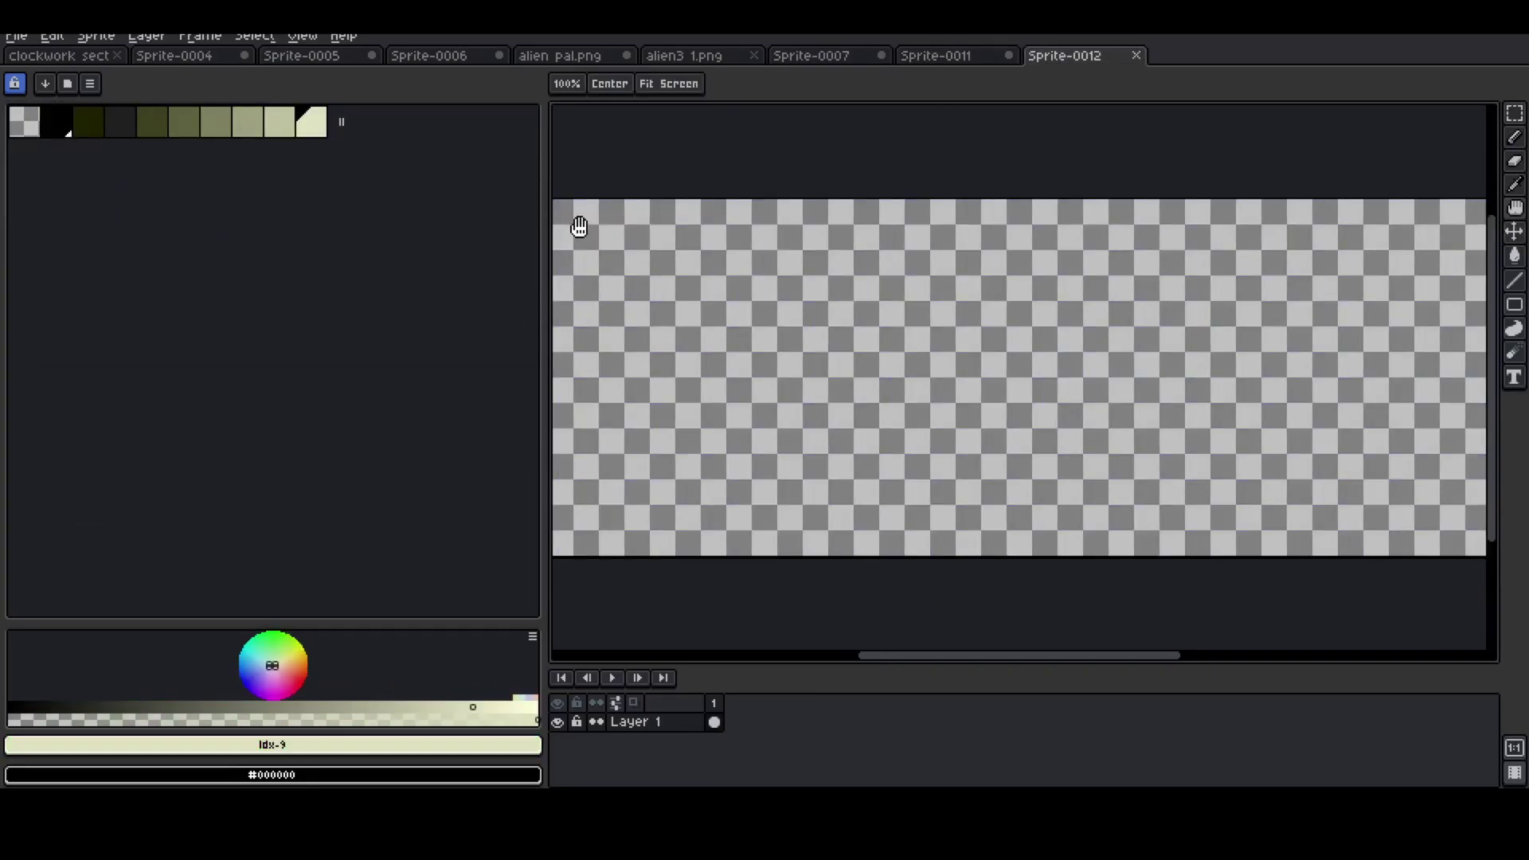
pyautogui.click(68, 84)
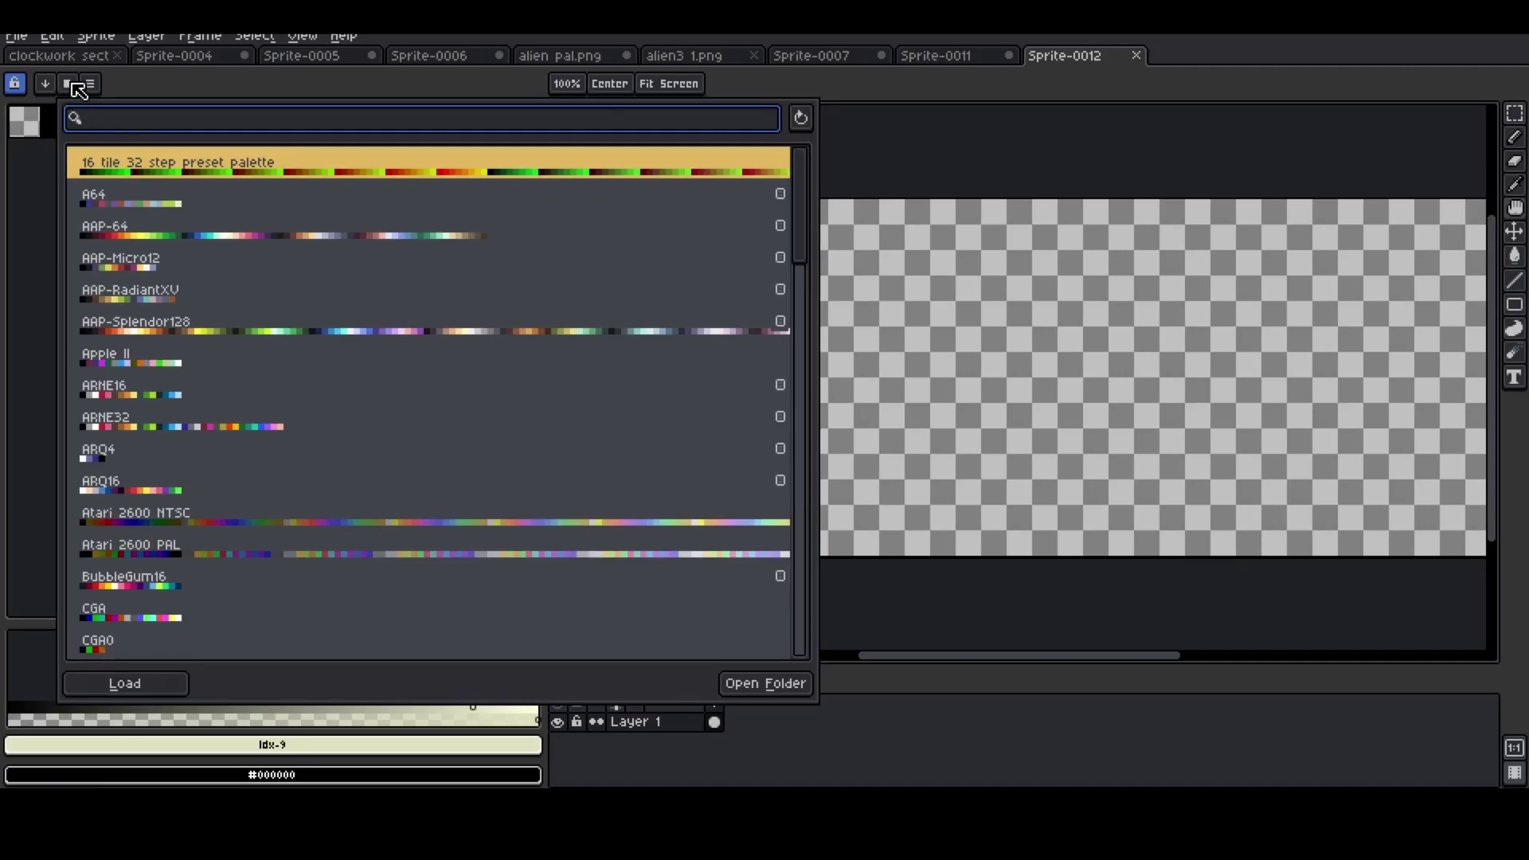
pyautogui.click(981, 386)
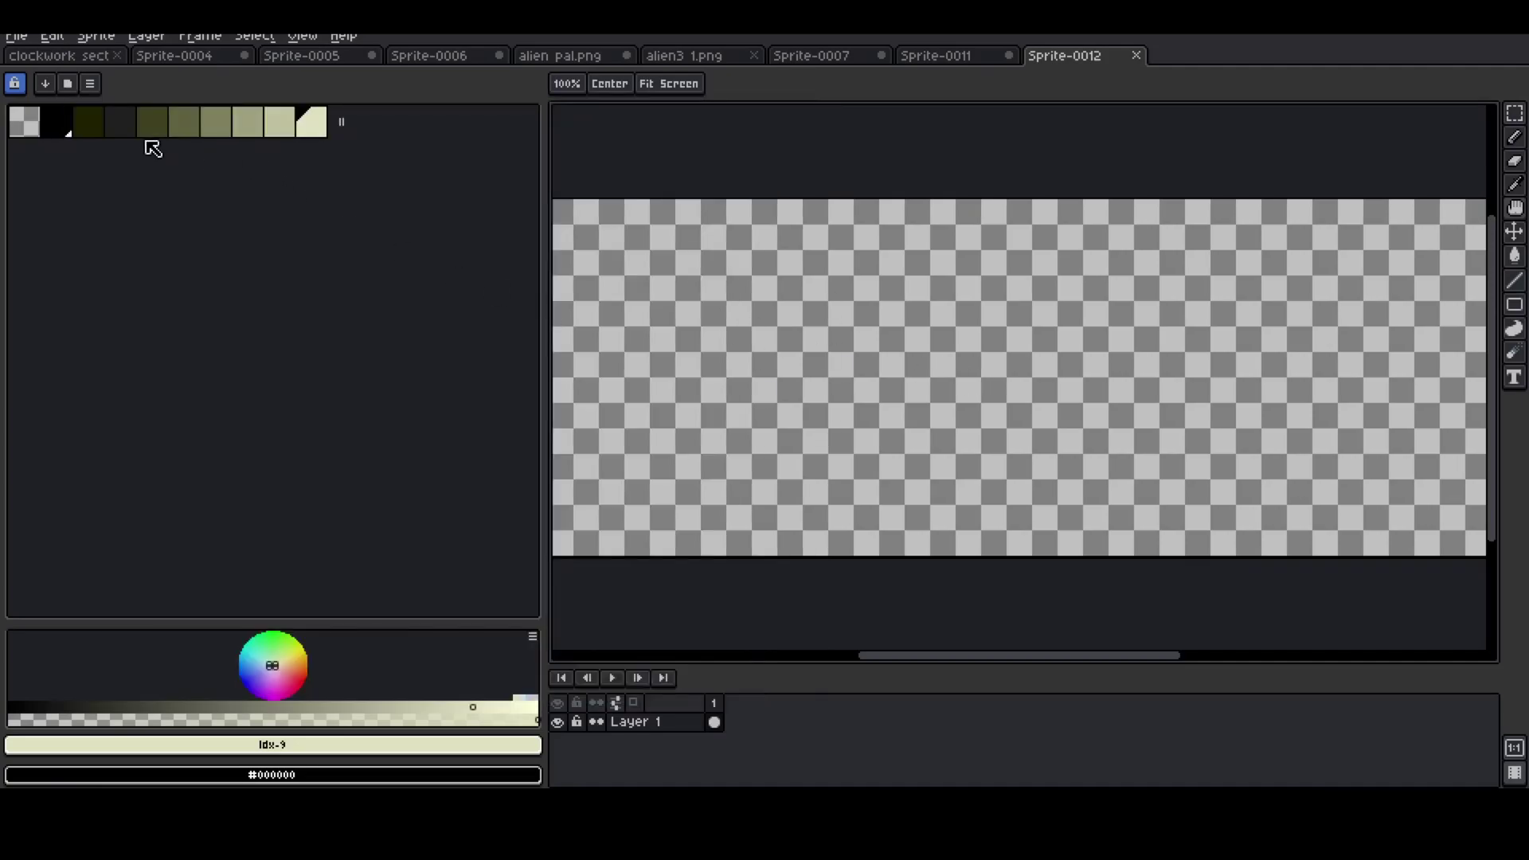
# - Load the Master System preset palette from the palette presets list
pyautogui.click(70, 85)
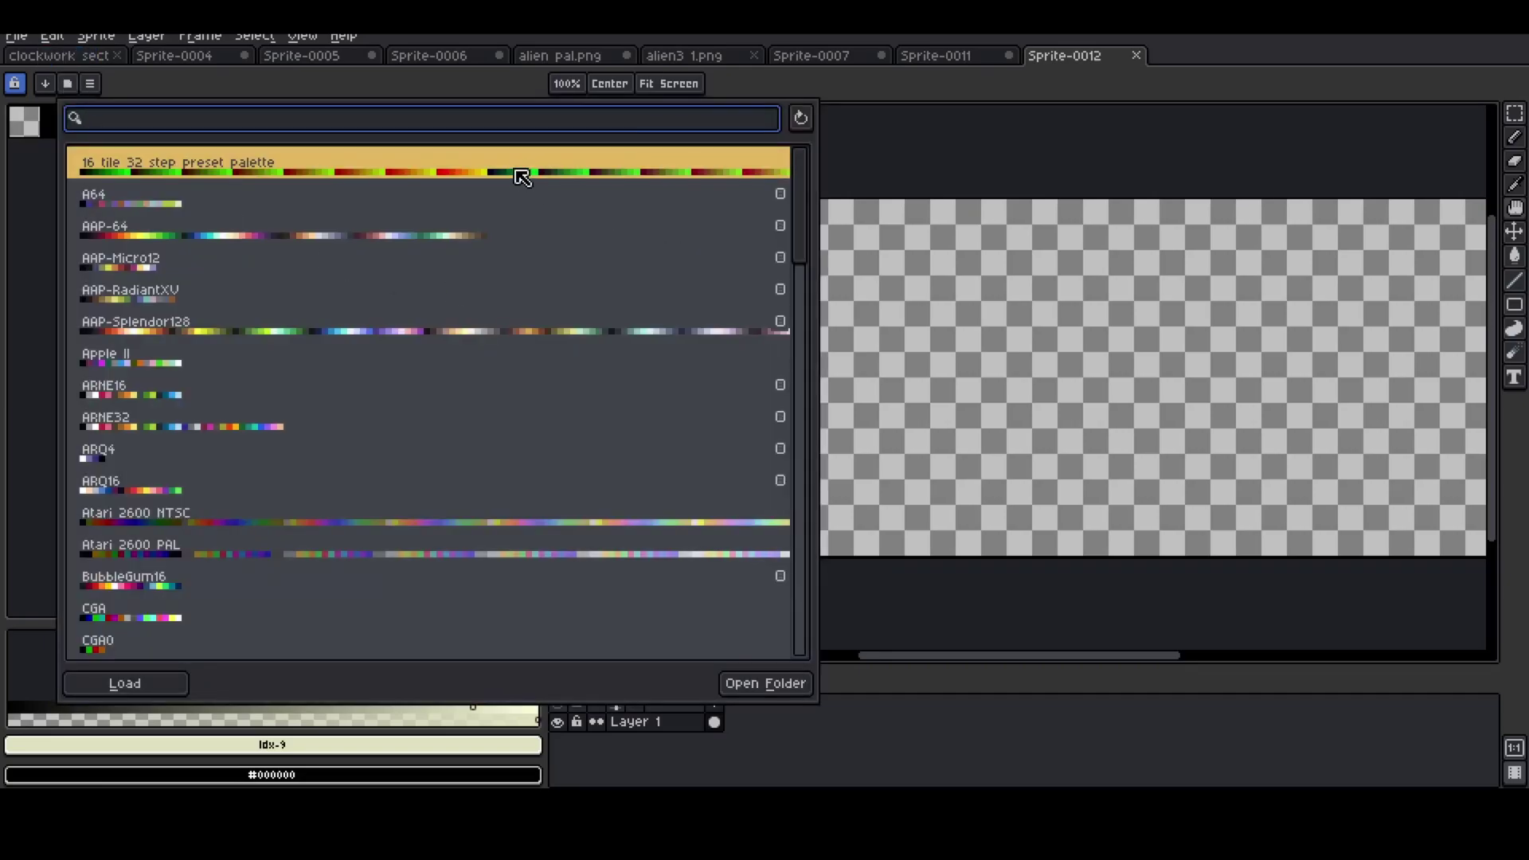
pyautogui.scroll(-1, 249, 216)
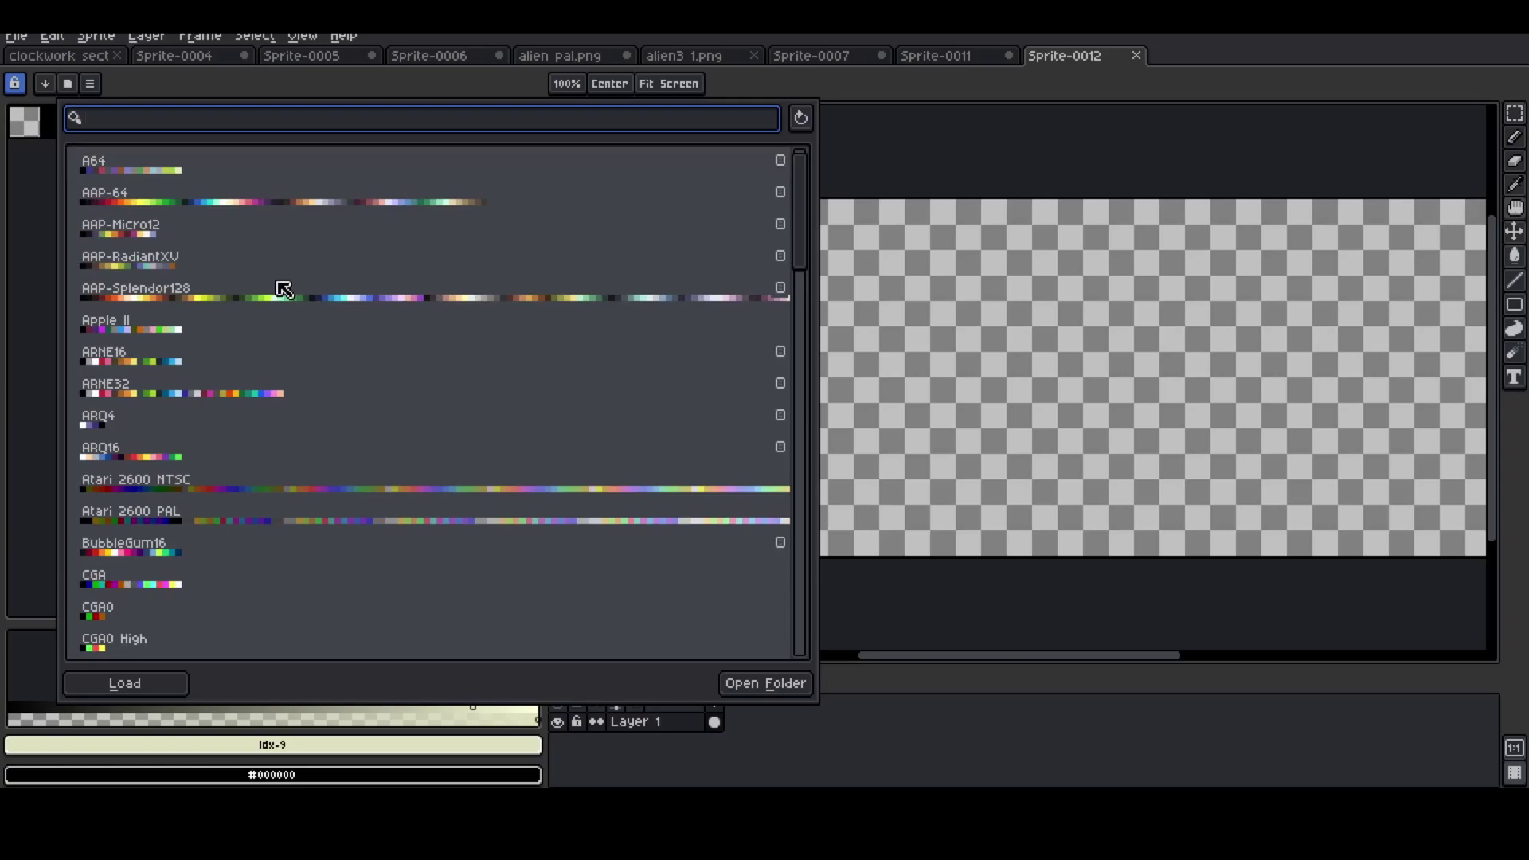
pyautogui.scroll(-2, 259, 334)
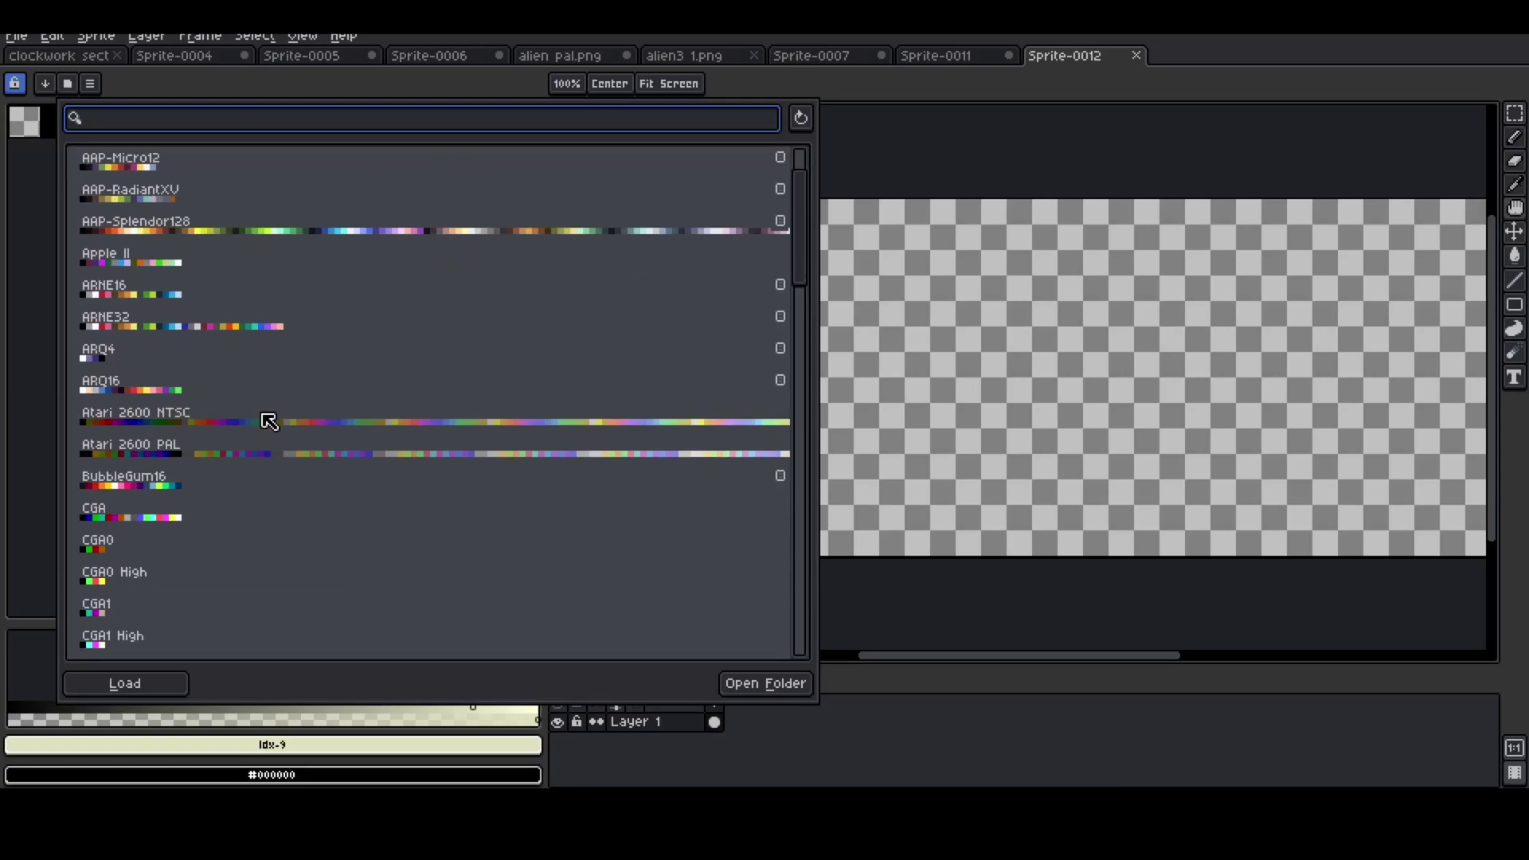
pyautogui.scroll(-5, 268, 410)
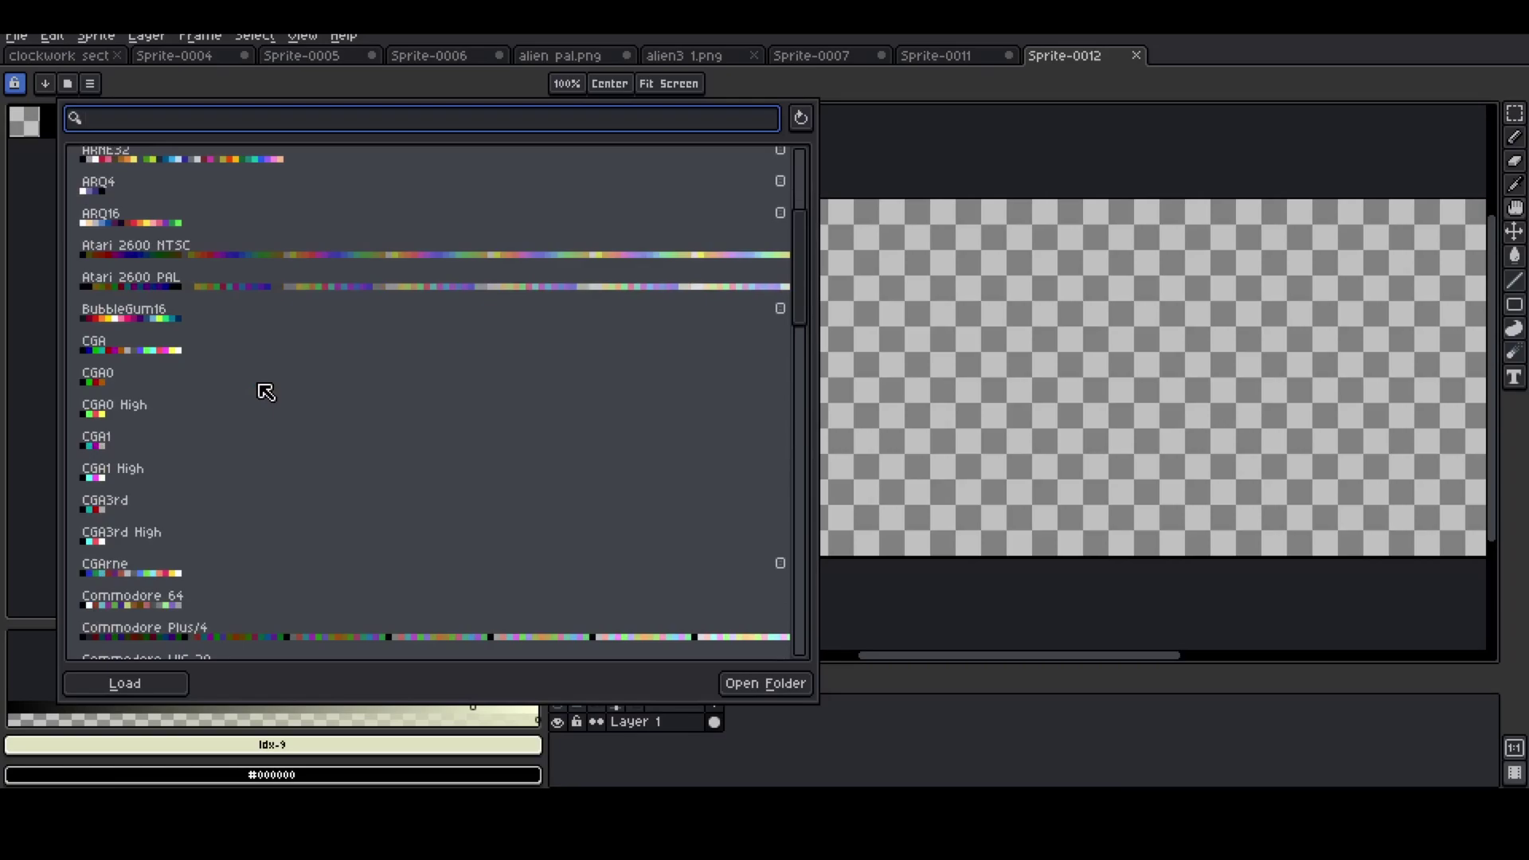
pyautogui.scroll(-4, 205, 546)
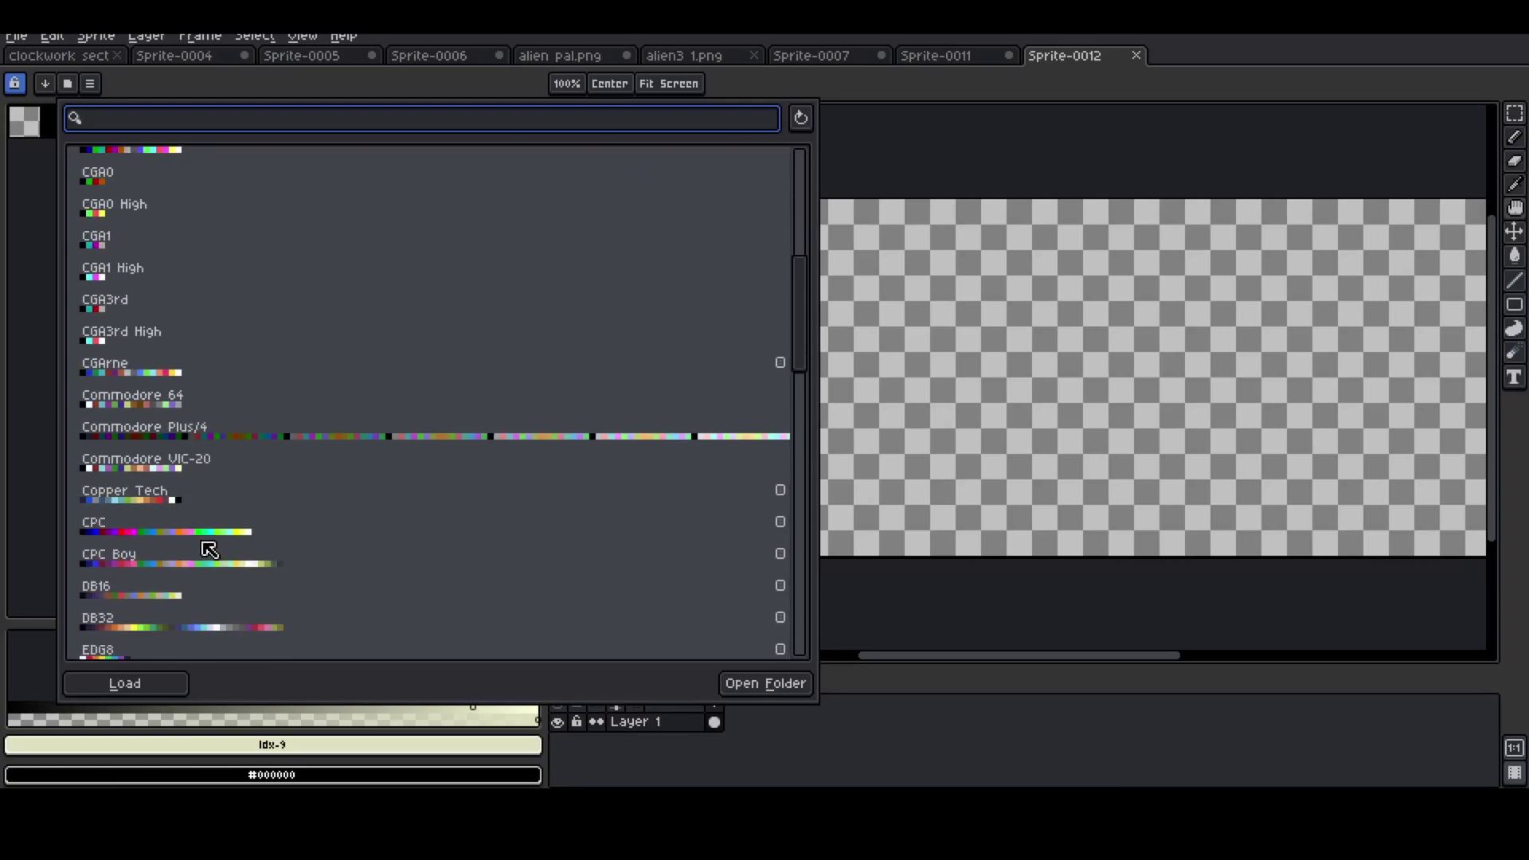
pyautogui.scroll(-10, 209, 550)
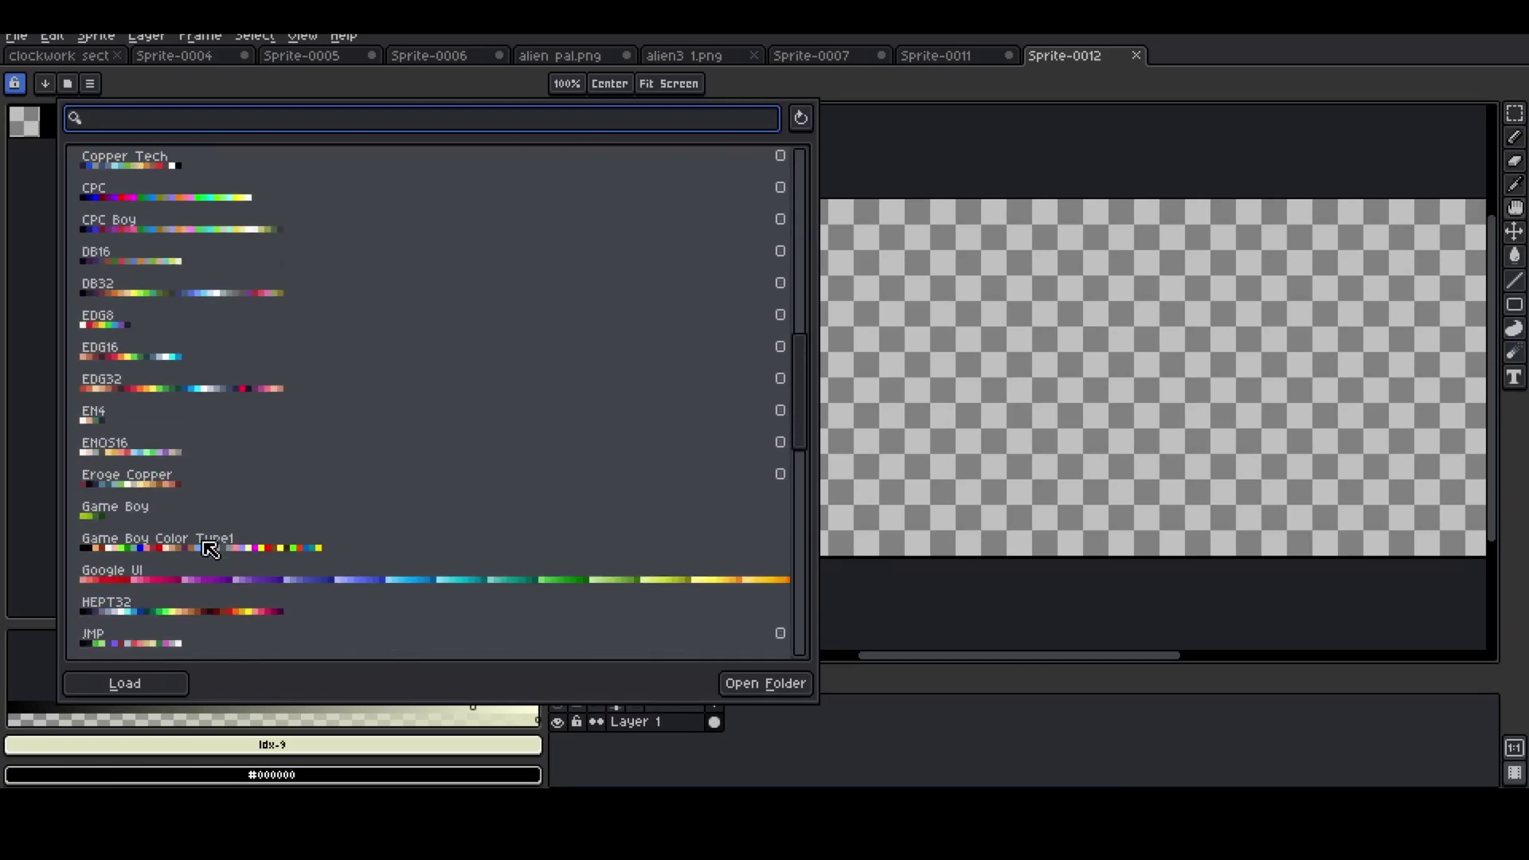
pyautogui.scroll(-5, 210, 549)
pyautogui.click(210, 550)
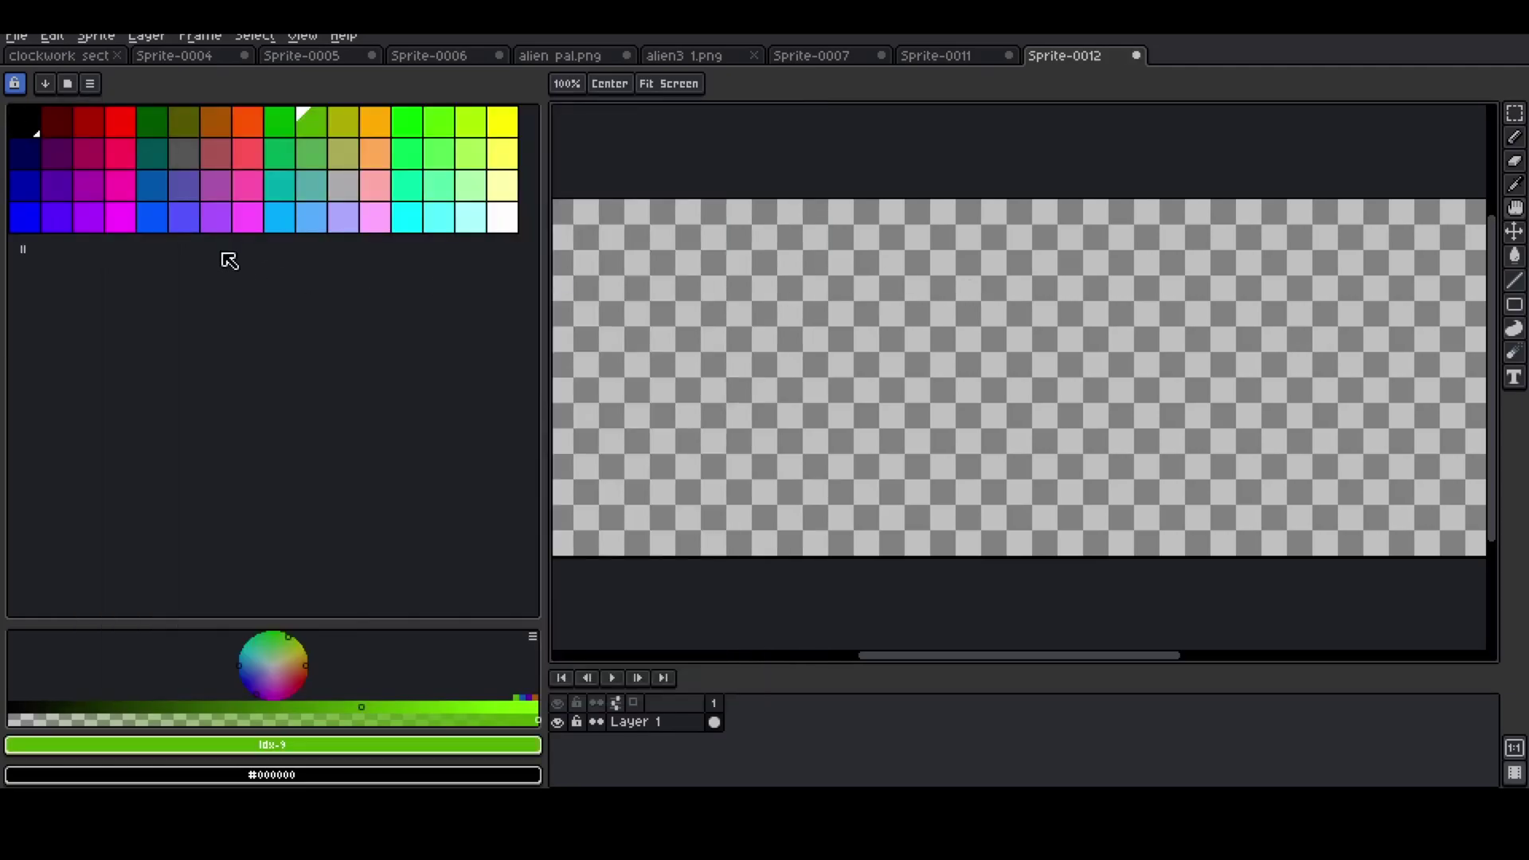
pyautogui.moveTo(37, 133); pyautogui.dragTo(496, 212)
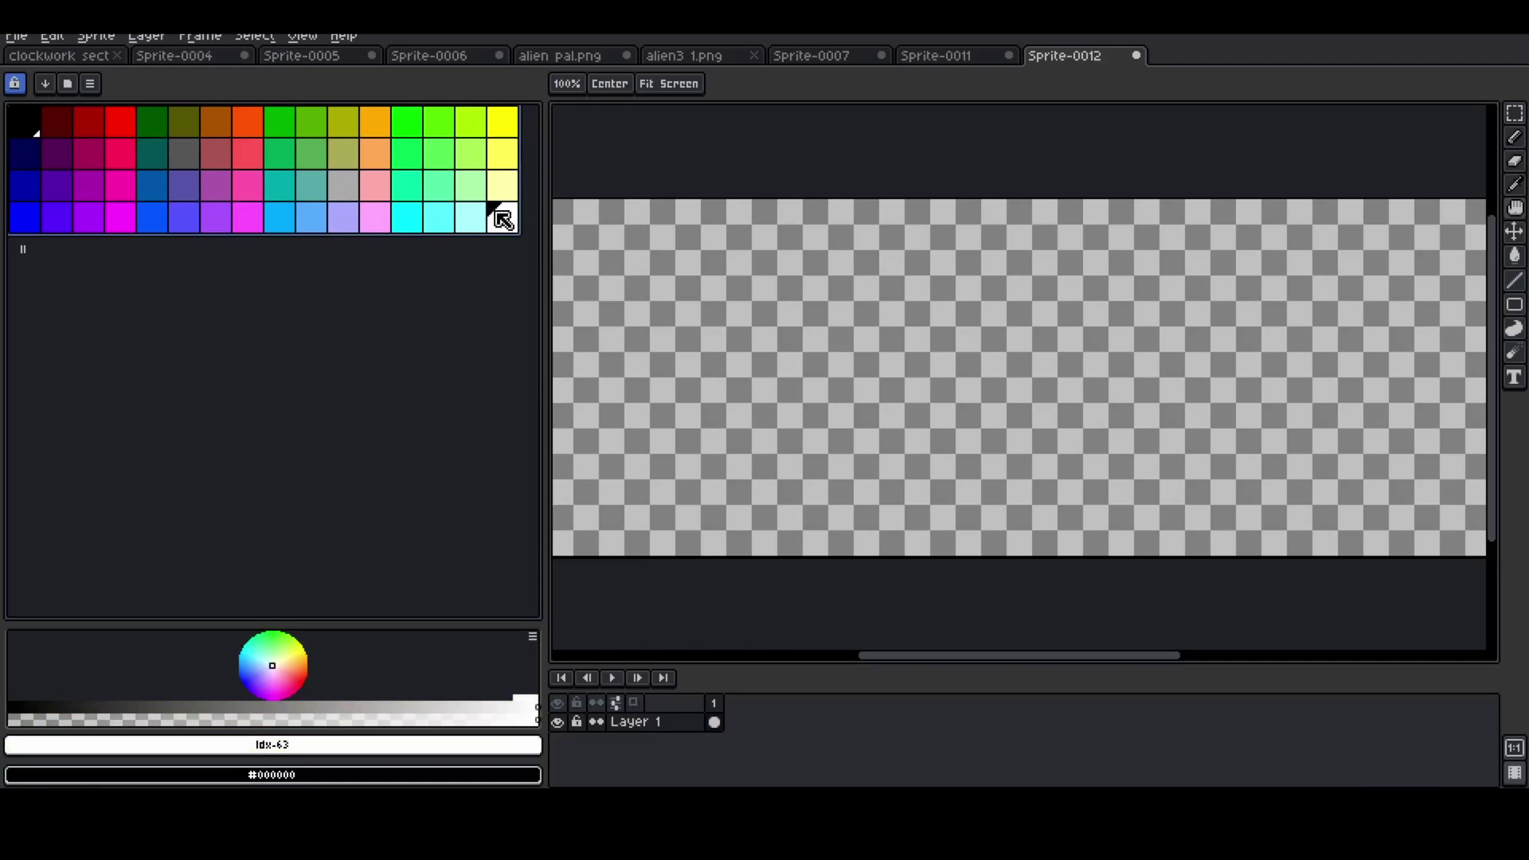
pyautogui.click(496, 213)
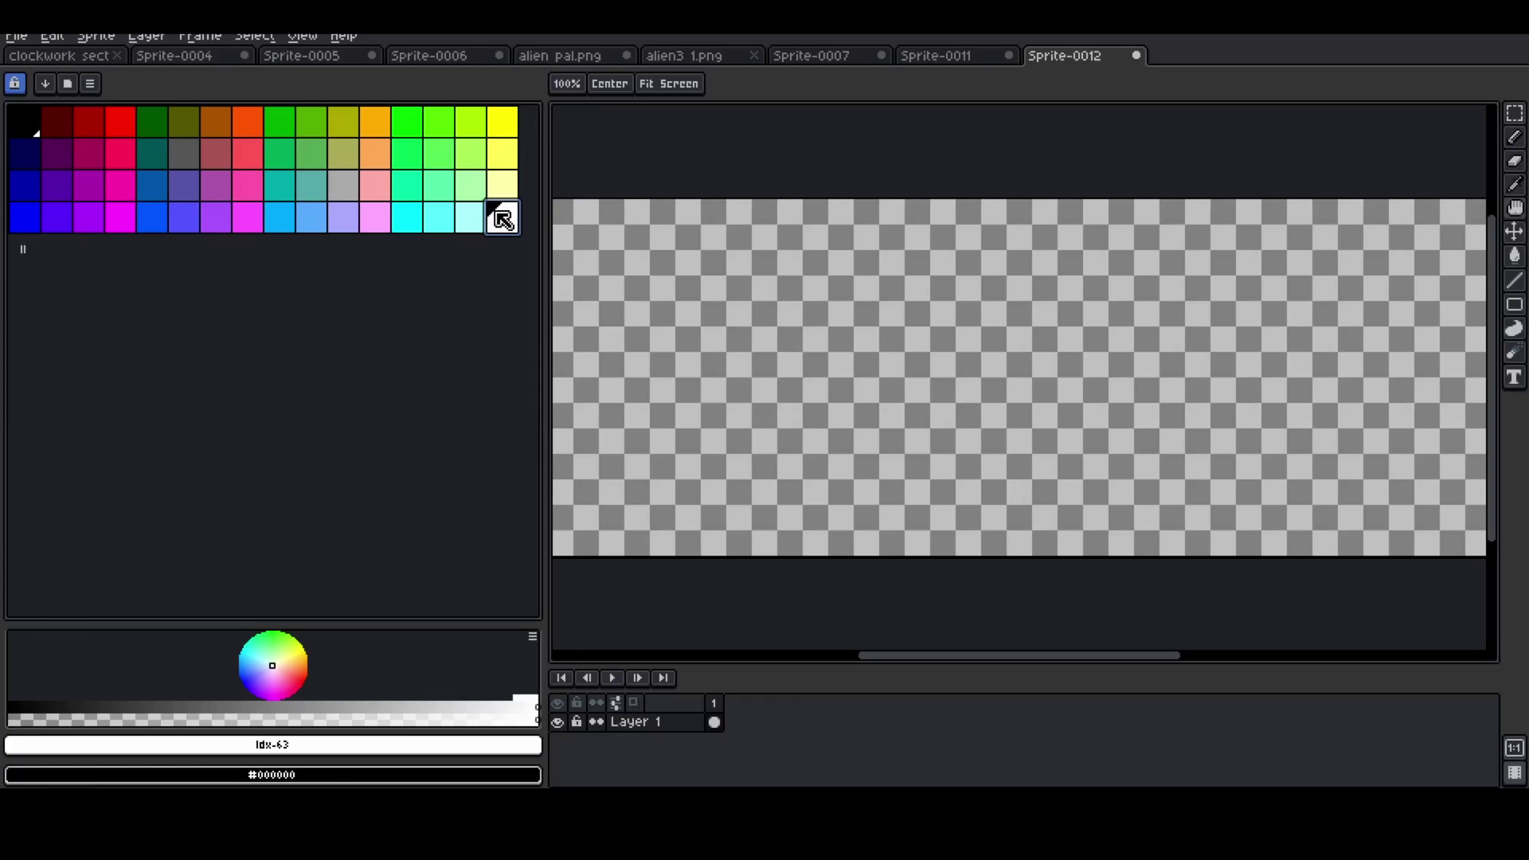
pyautogui.click(69, 125)
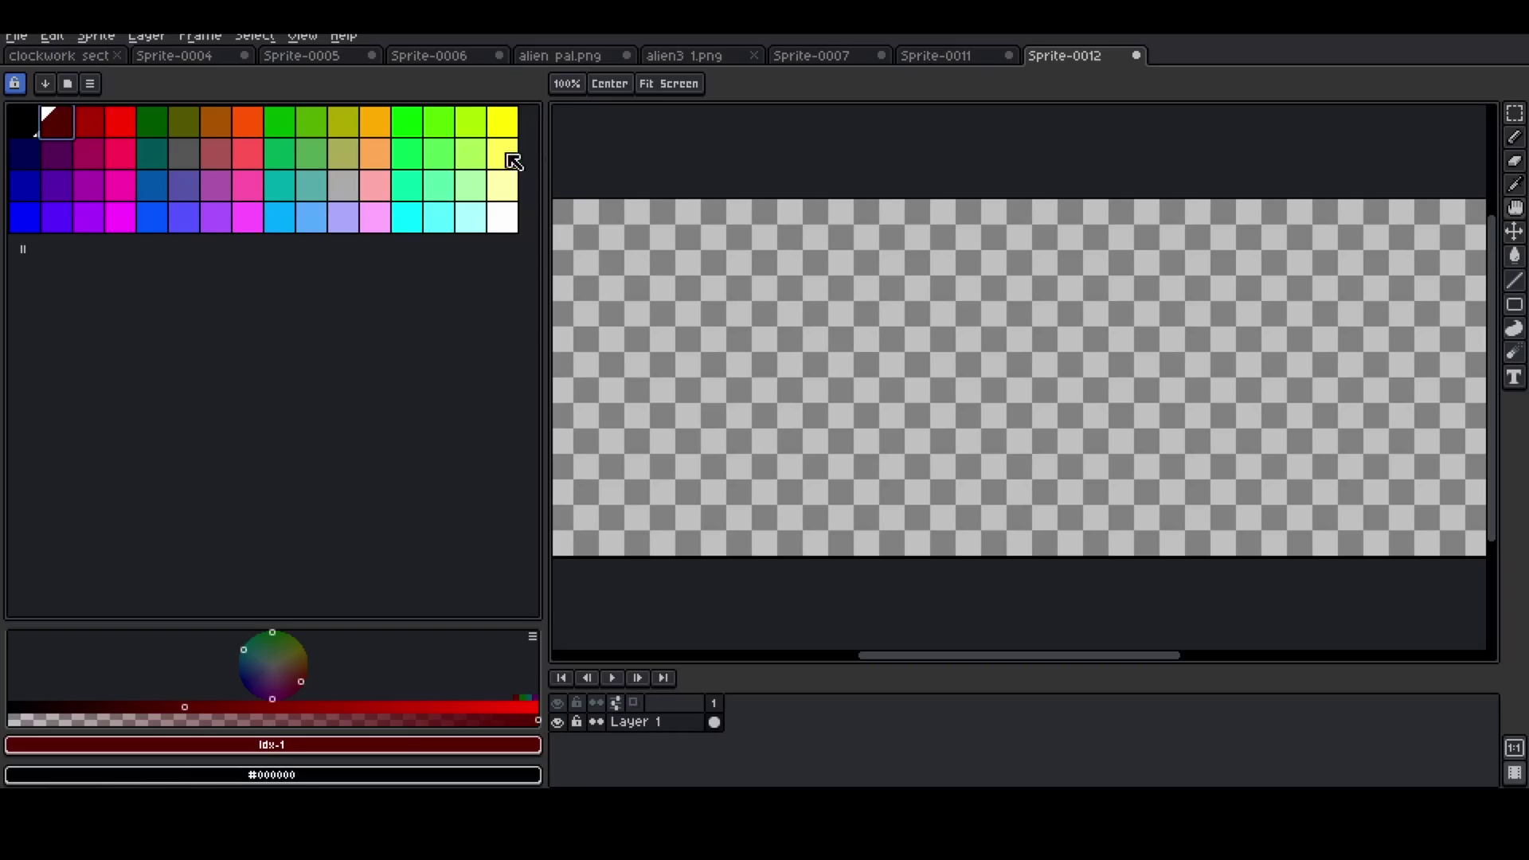
pyautogui.click(955, 64)
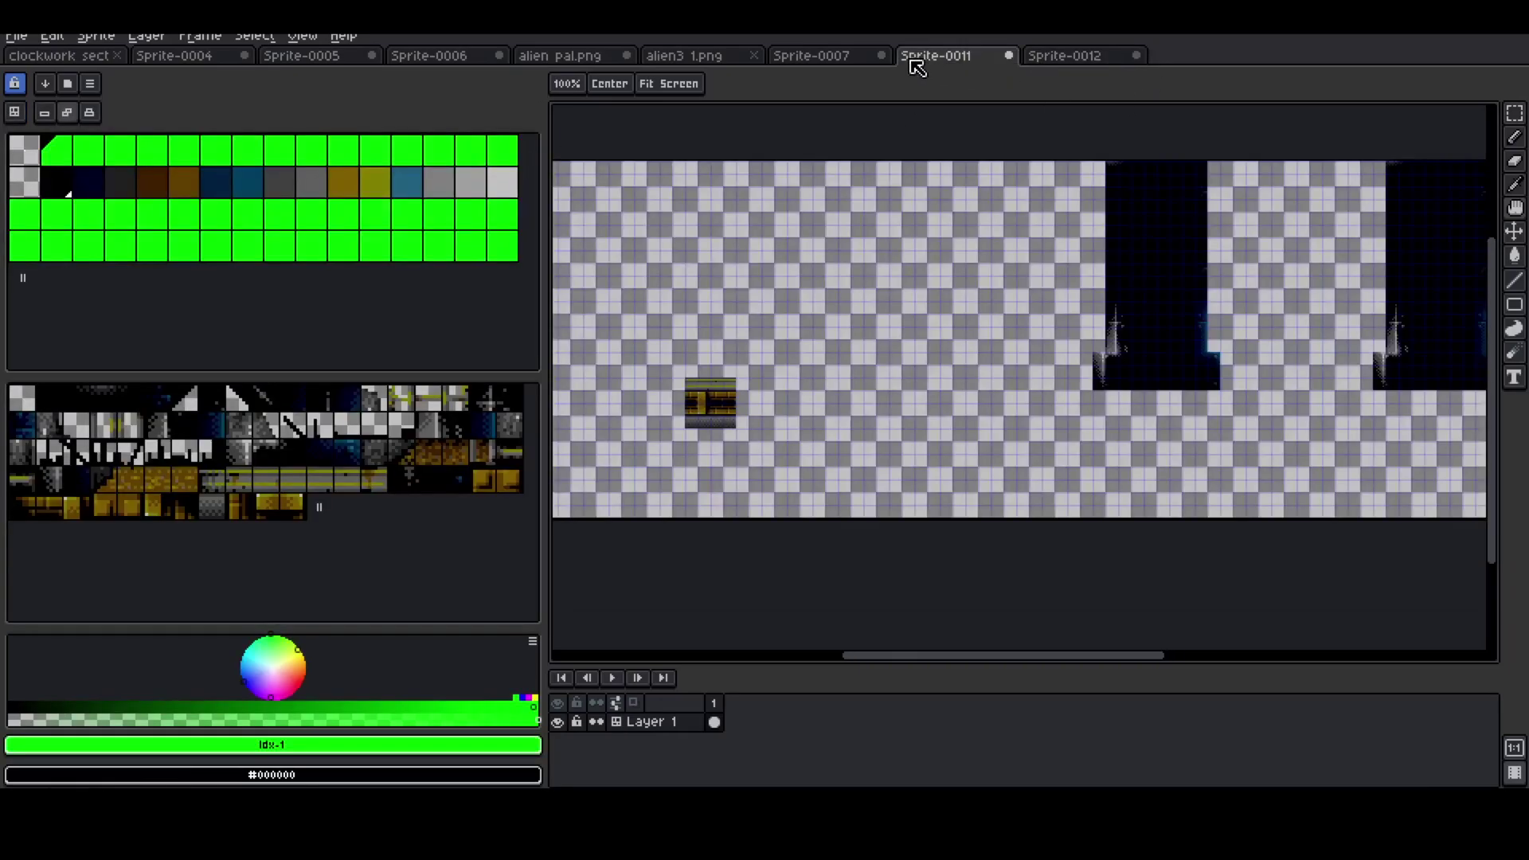
pyautogui.click(844, 56)
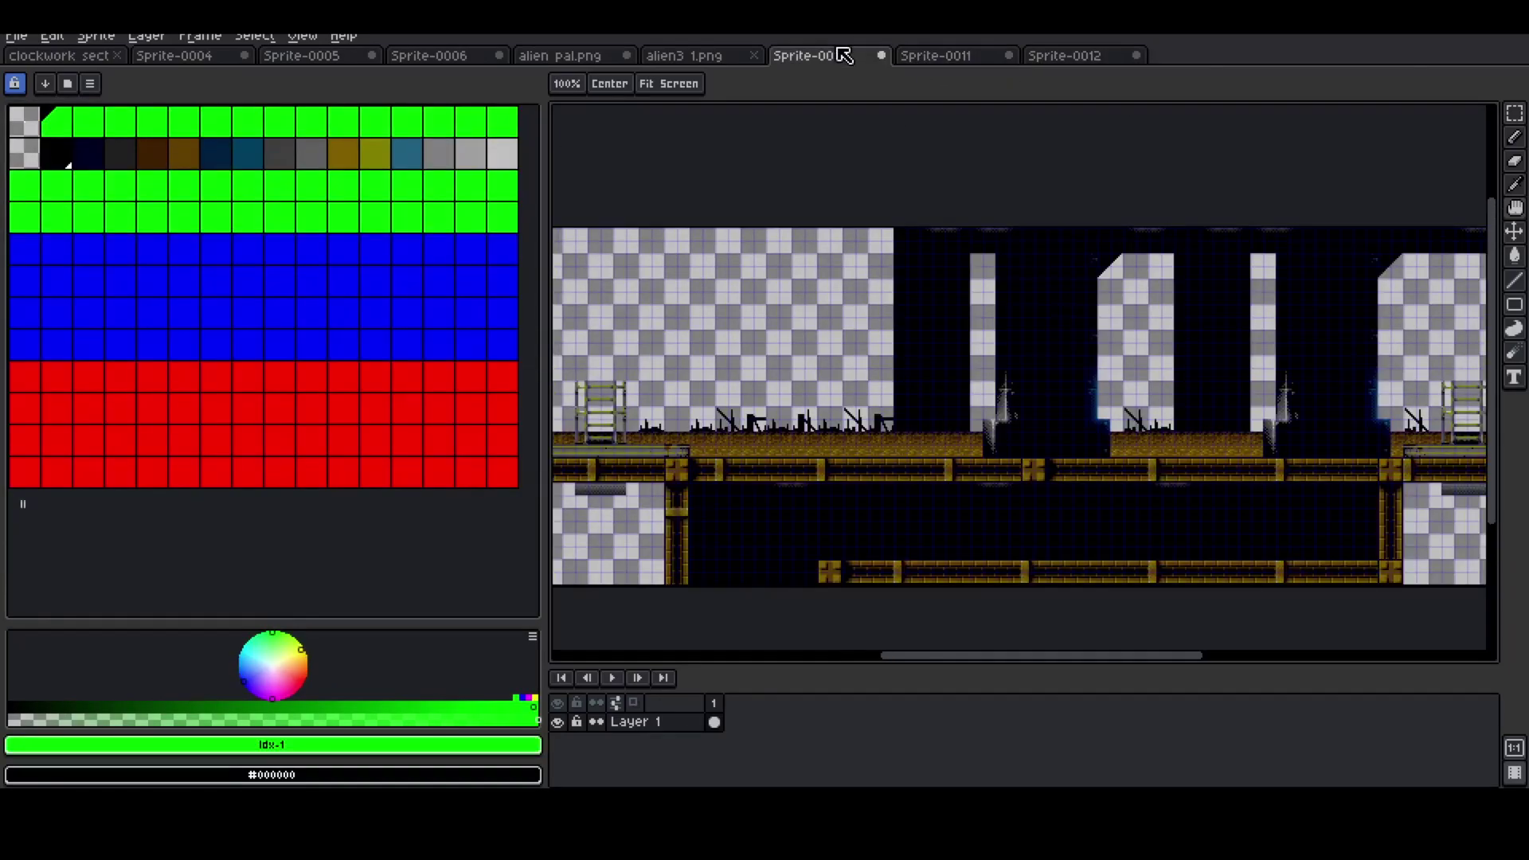
pyautogui.click(58, 153)
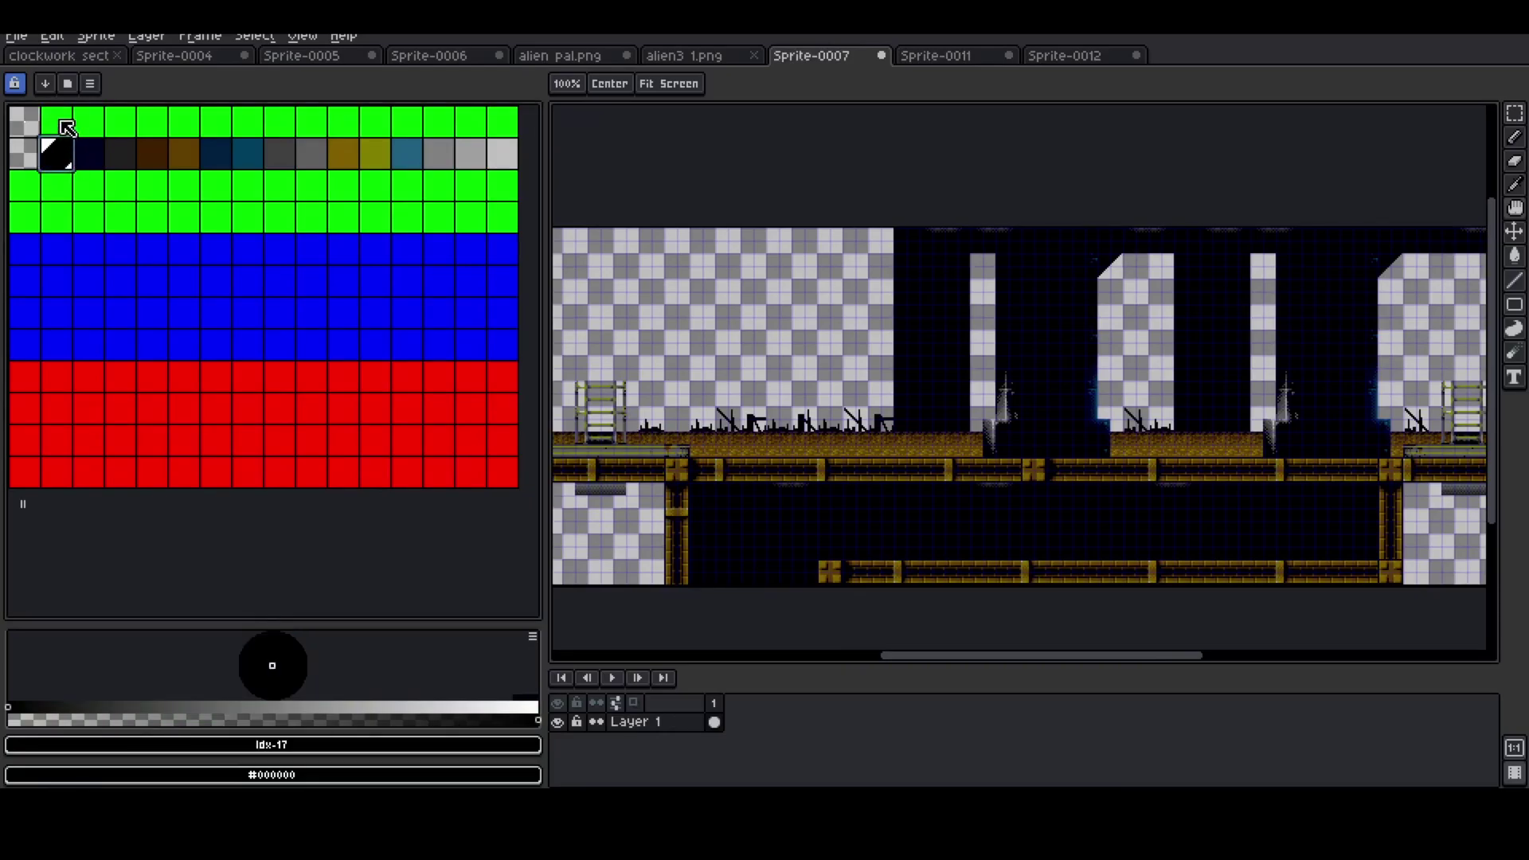
pyautogui.click(63, 125)
pyautogui.click(59, 194)
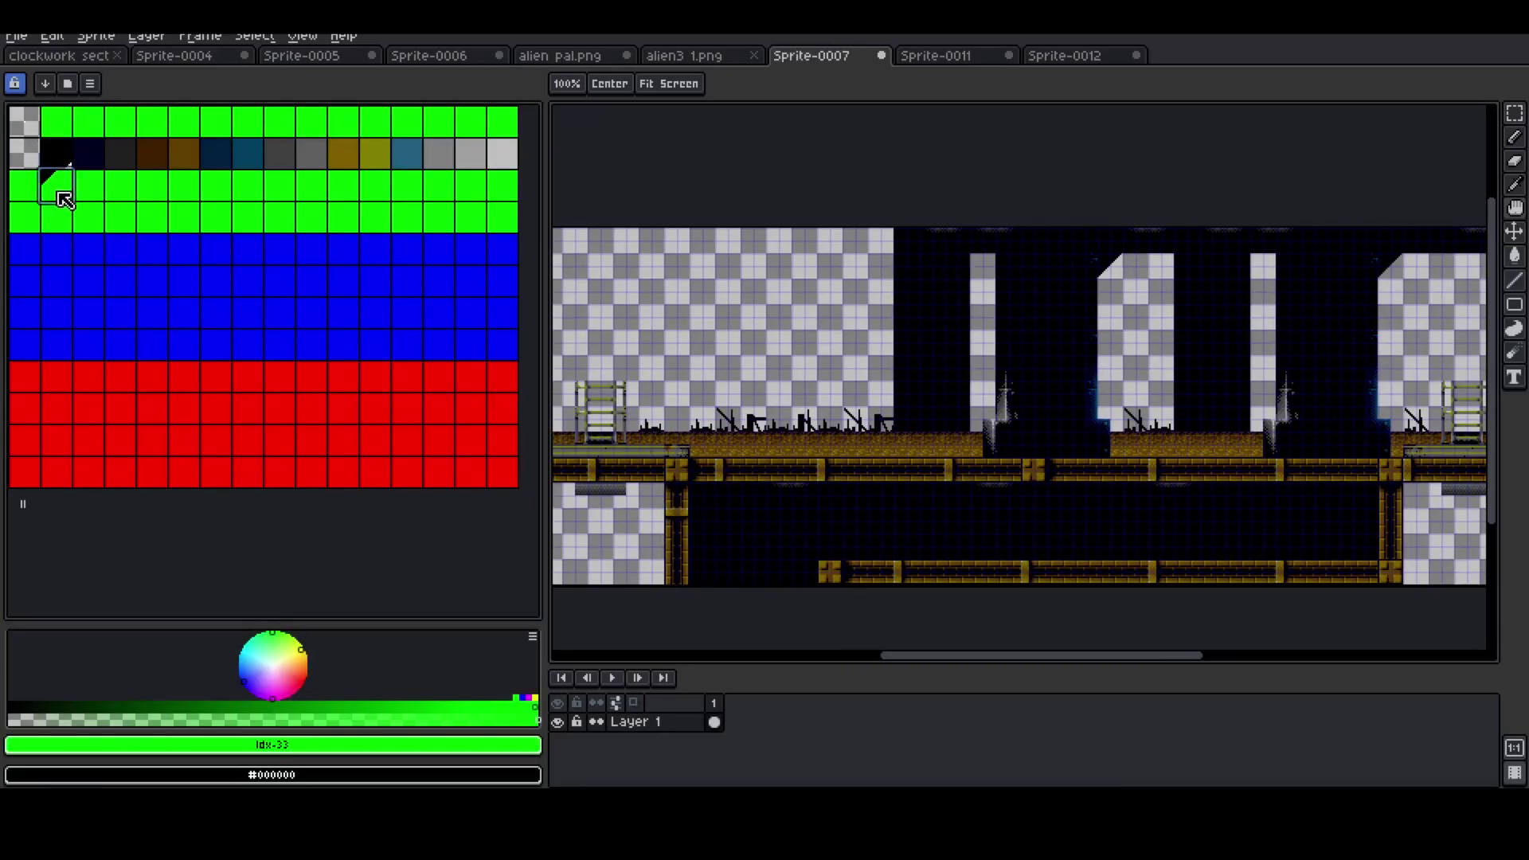
pyautogui.click(55, 211)
# - In Sprite-0012, set palette index 0 to 080808 (RGB 8,8,8), then select the whole palette
pyautogui.click(62, 197)
pyautogui.click(61, 165)
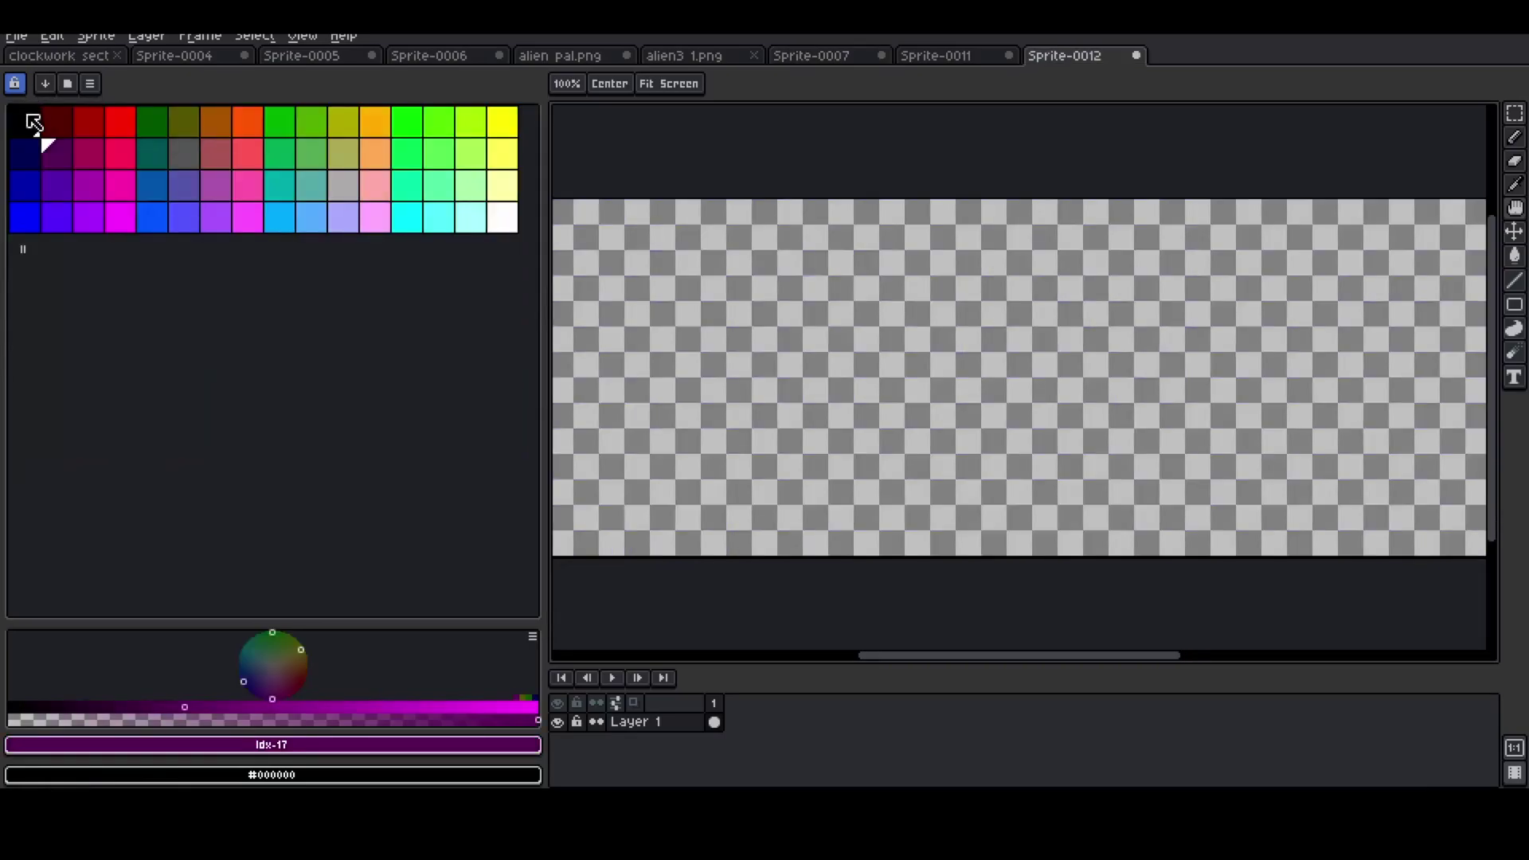
pyautogui.click(29, 117)
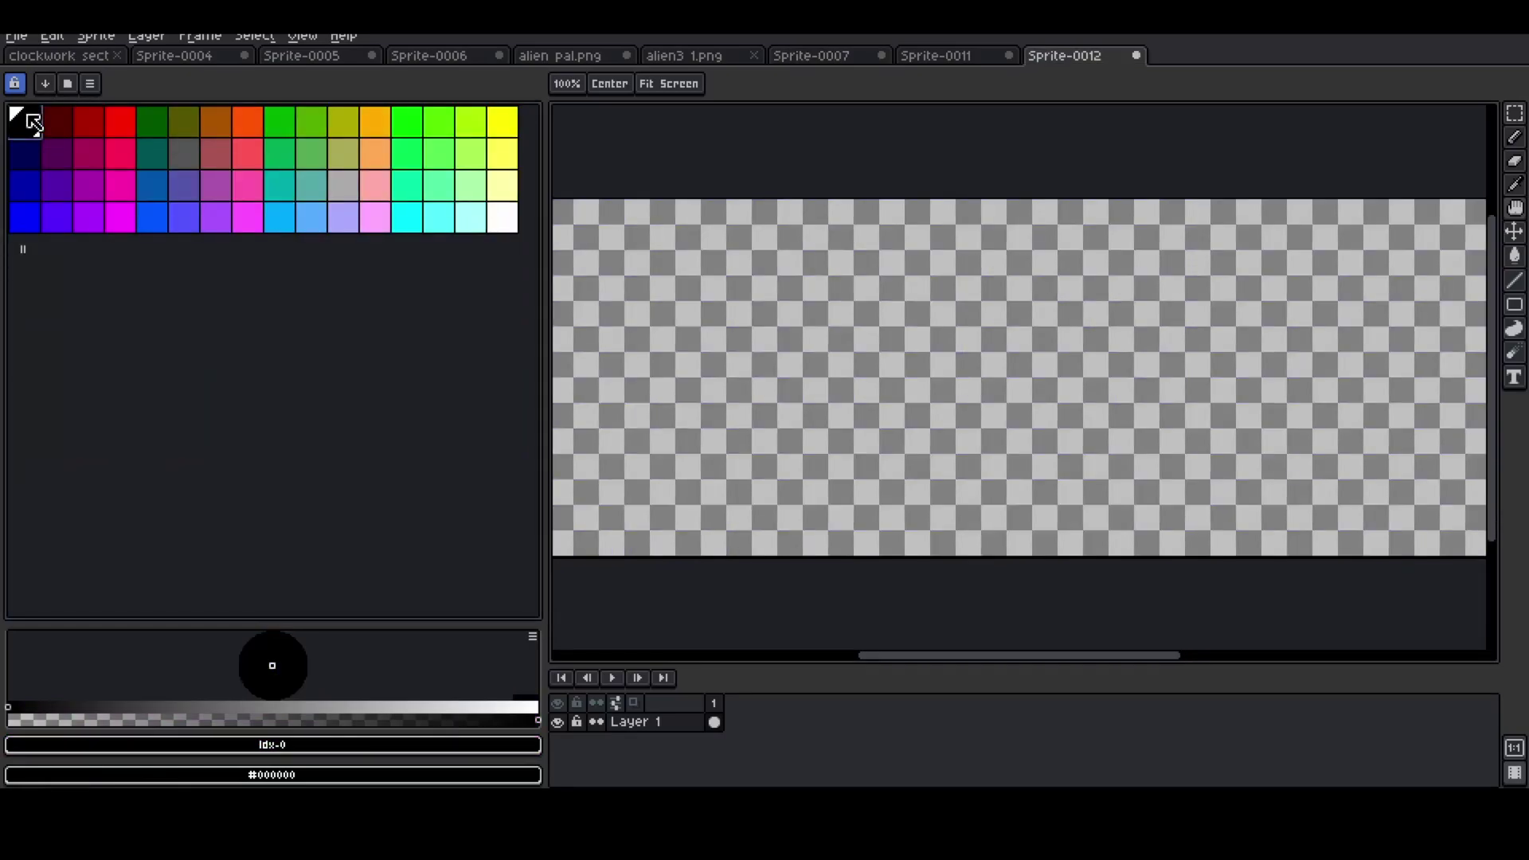
pyautogui.click(291, 748)
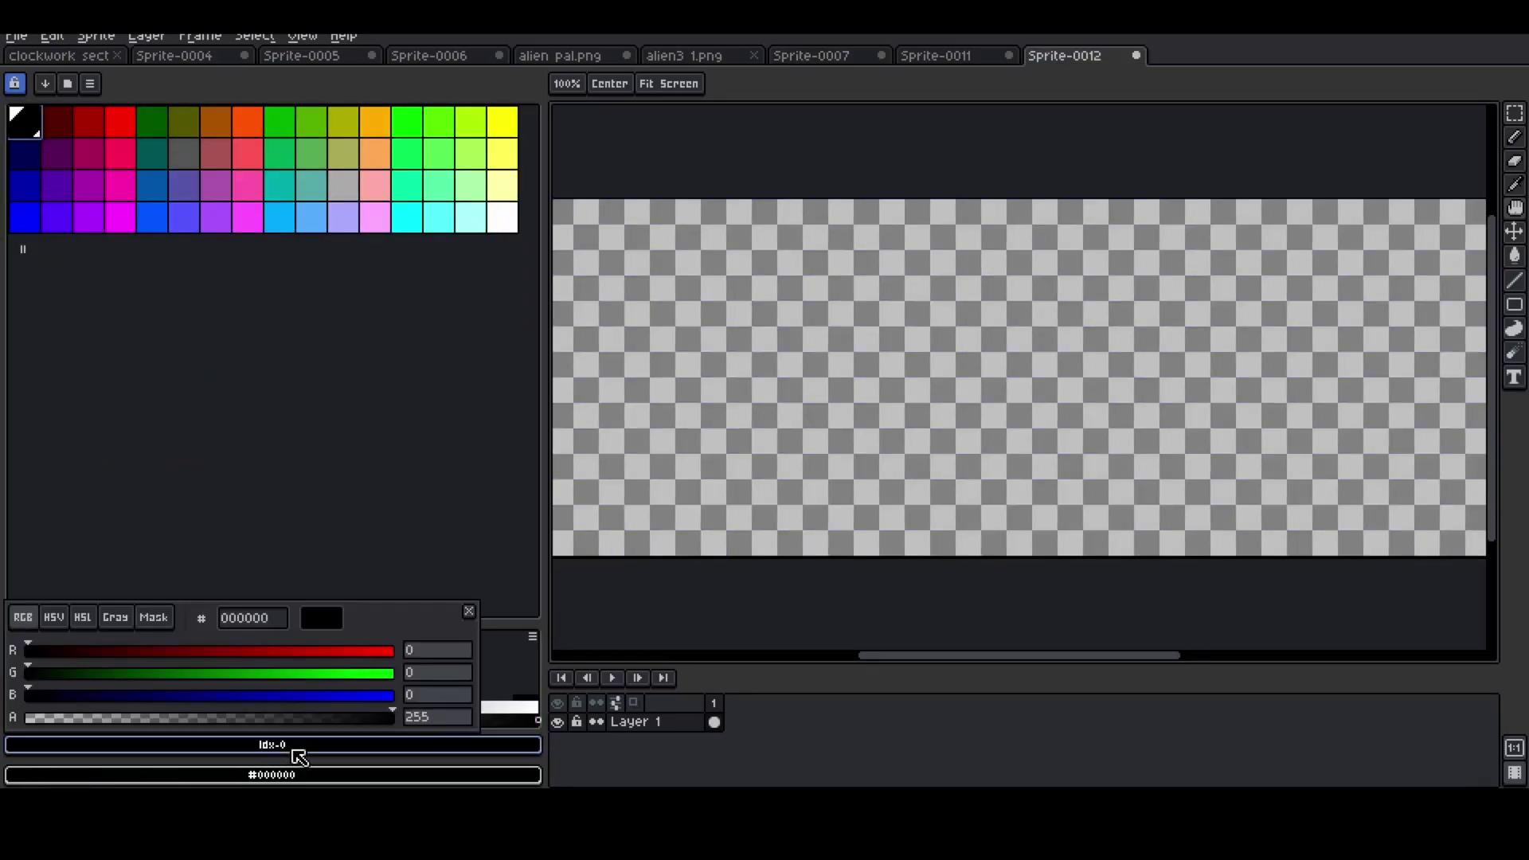
pyautogui.click(452, 656)
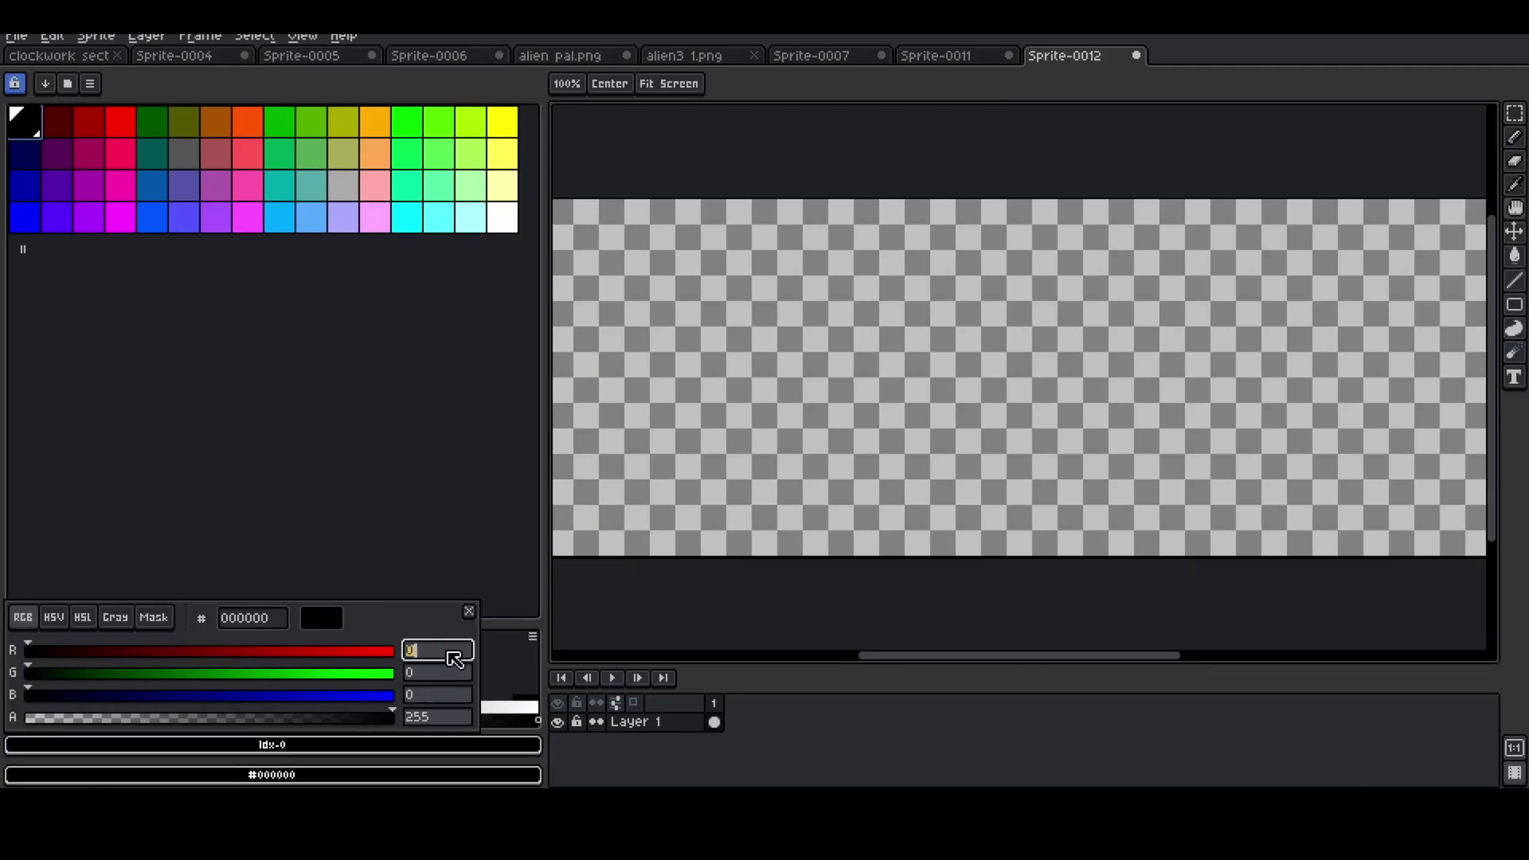
pyautogui.press('Tab')
pyautogui.press('Tab')
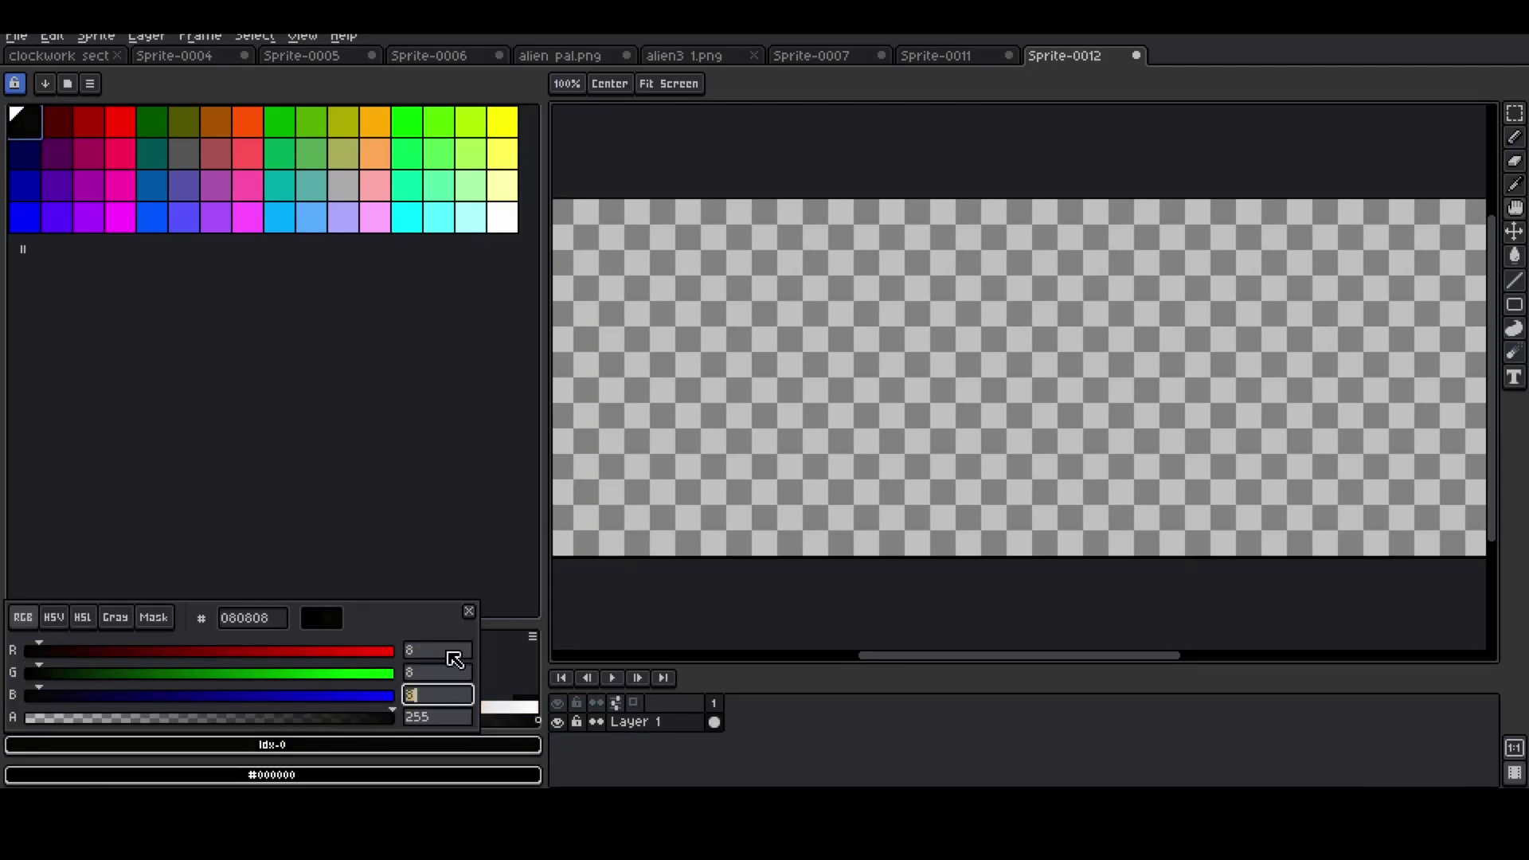
pyautogui.press('Return')
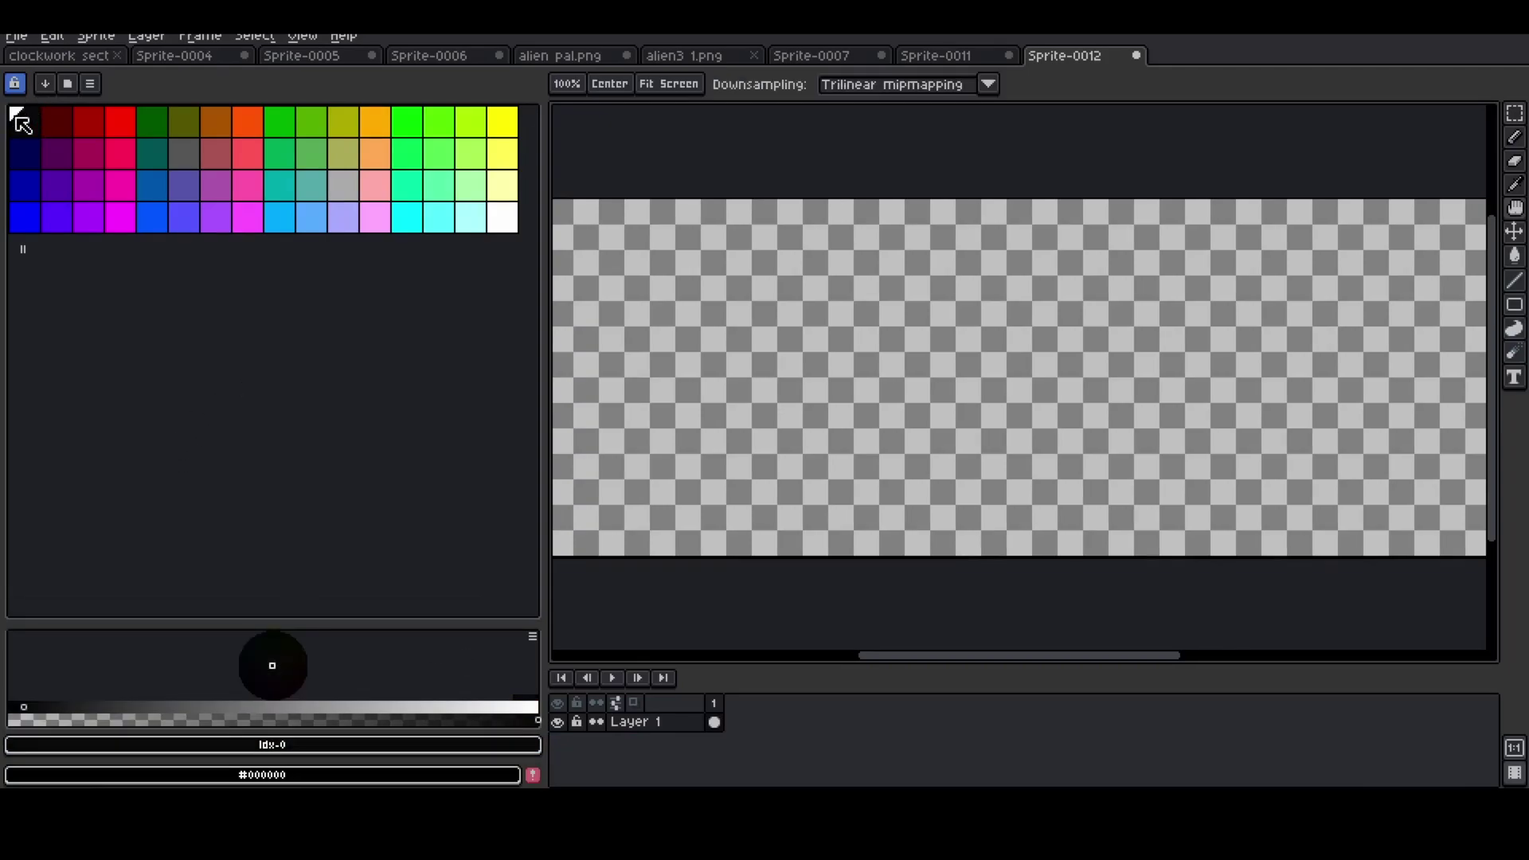
pyautogui.moveTo(22, 120); pyautogui.dragTo(495, 220)
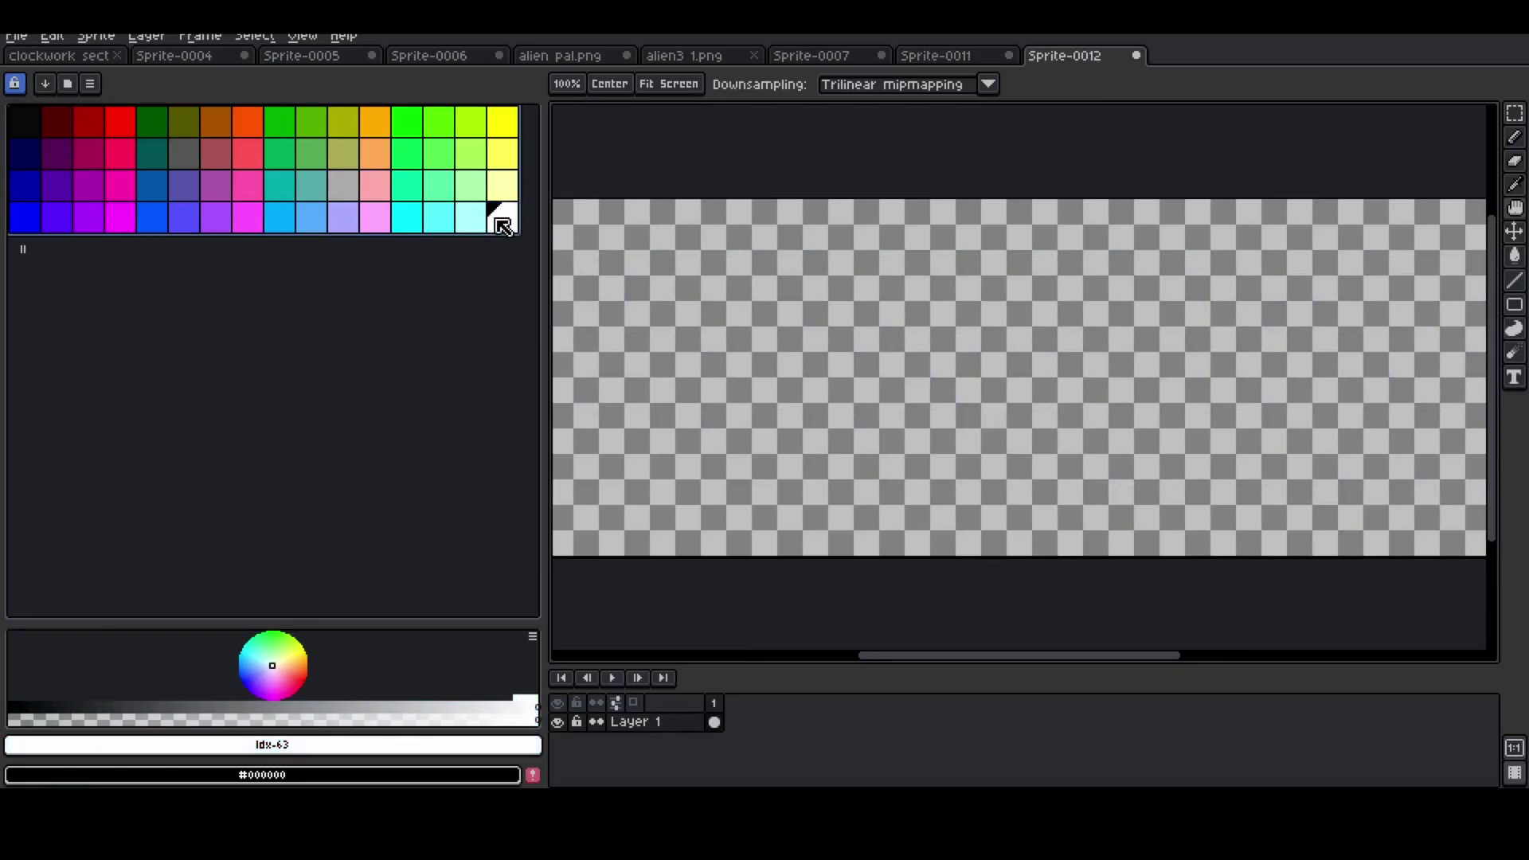
# - Paste the copied Master System palette into Sprite-0011 from its first colour
pyautogui.click(973, 61)
pyautogui.click(27, 151)
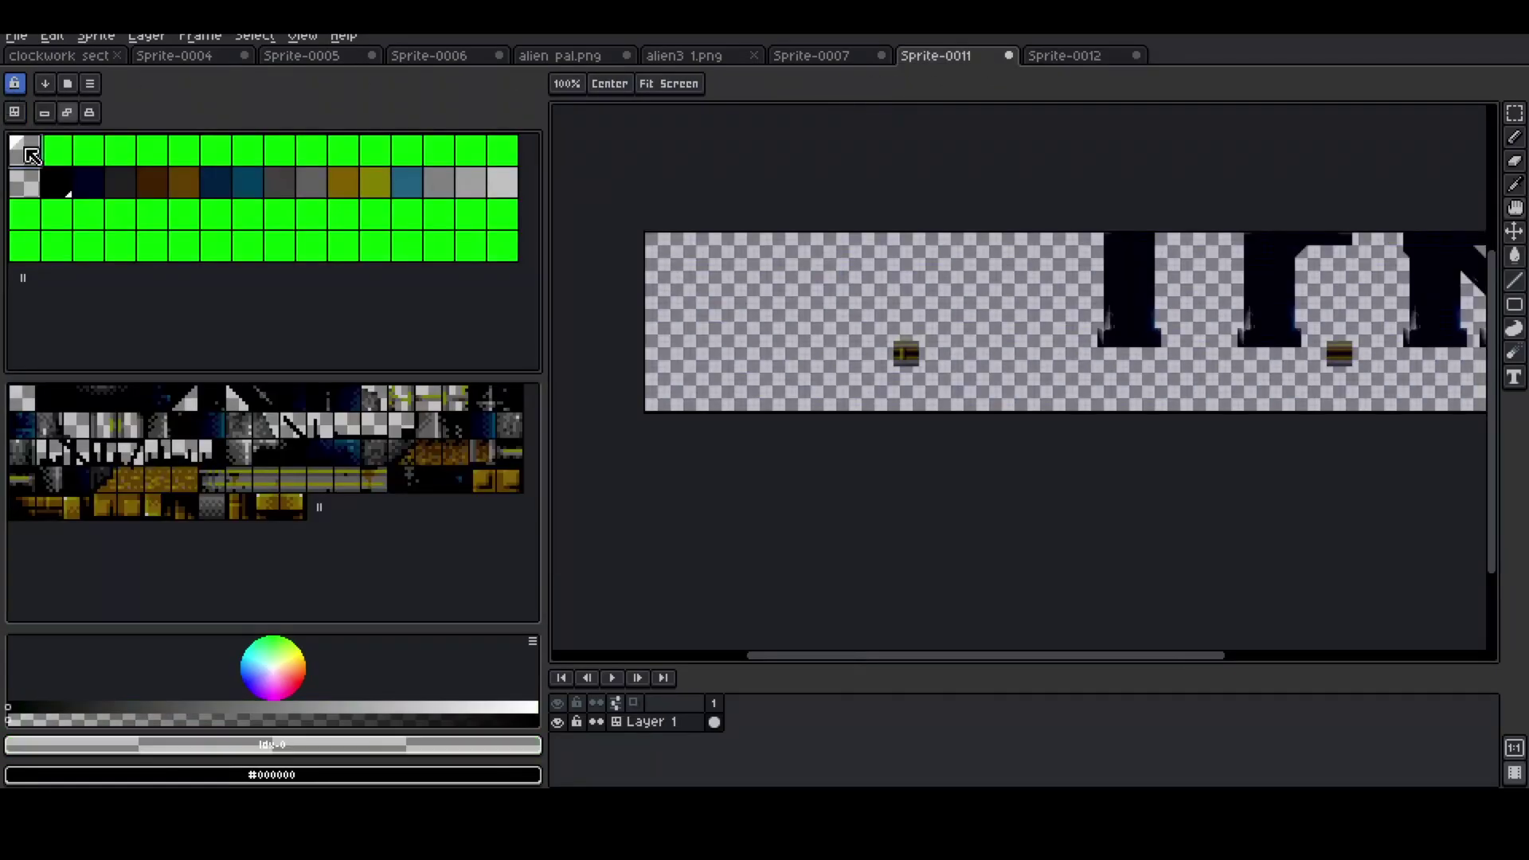
pyautogui.hotkey('ctrl', 'v')
pyautogui.scroll(3, 1199, 341)
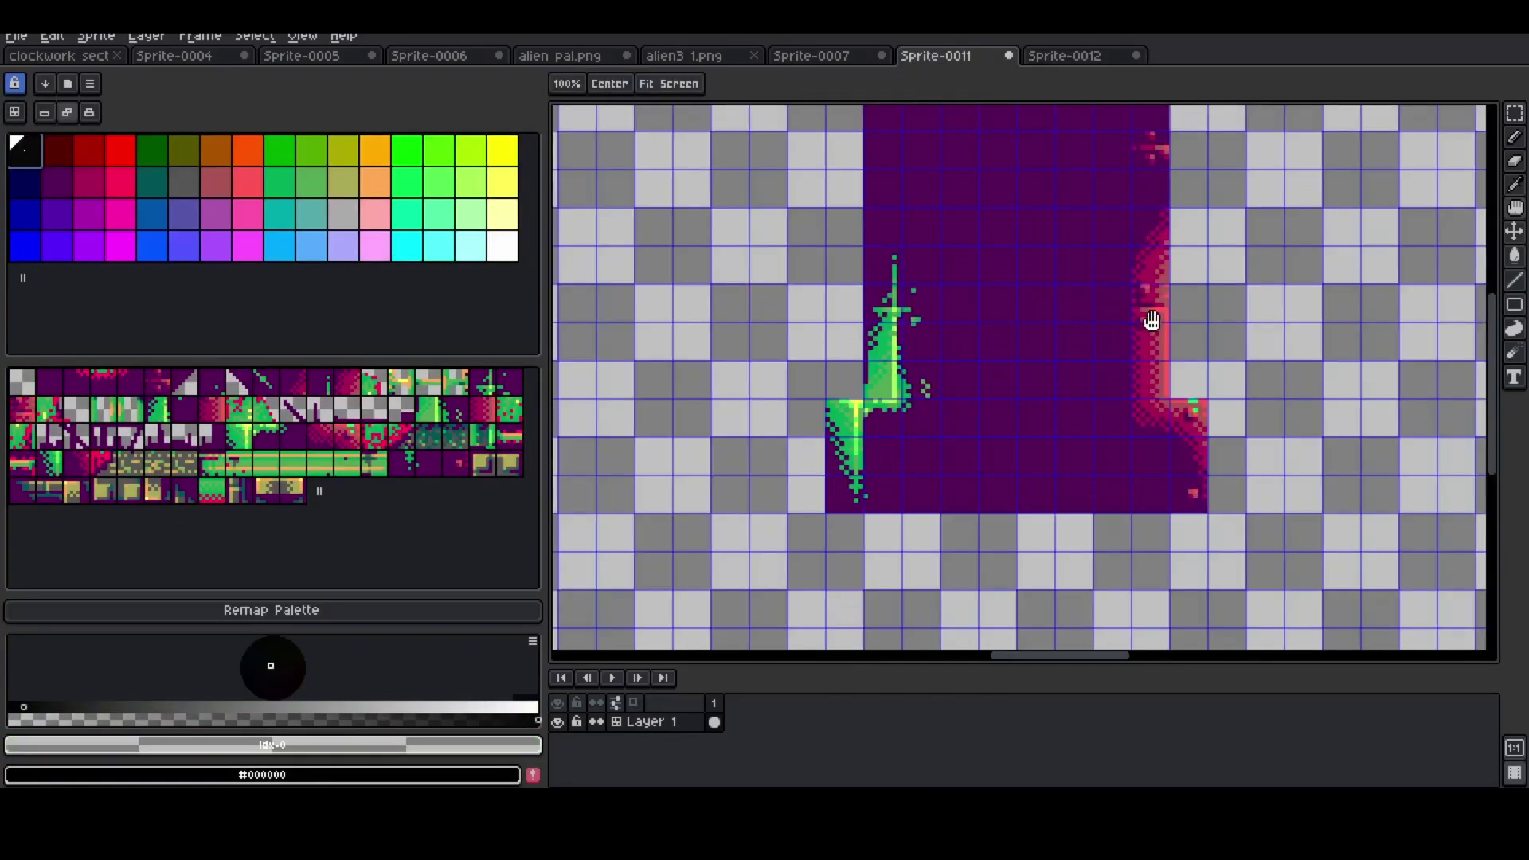
pyautogui.scroll(-3, 1152, 318)
pyautogui.moveTo(1237, 359); pyautogui.dragTo(943, 358)
pyautogui.scroll(1, 1069, 340)
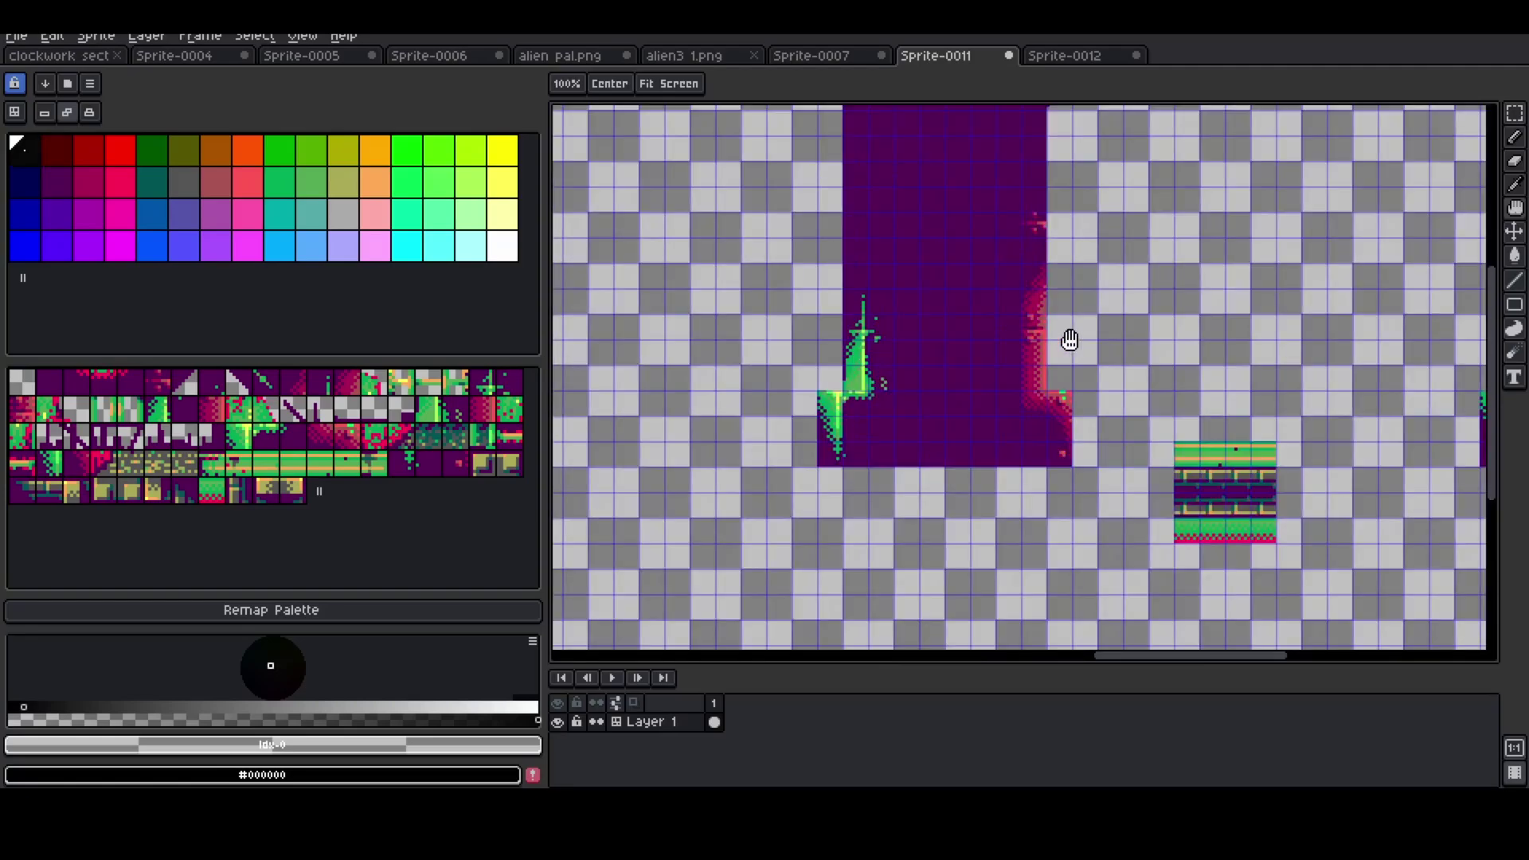
pyautogui.scroll(-1, 1061, 344)
pyautogui.scroll(-1, 913, 389)
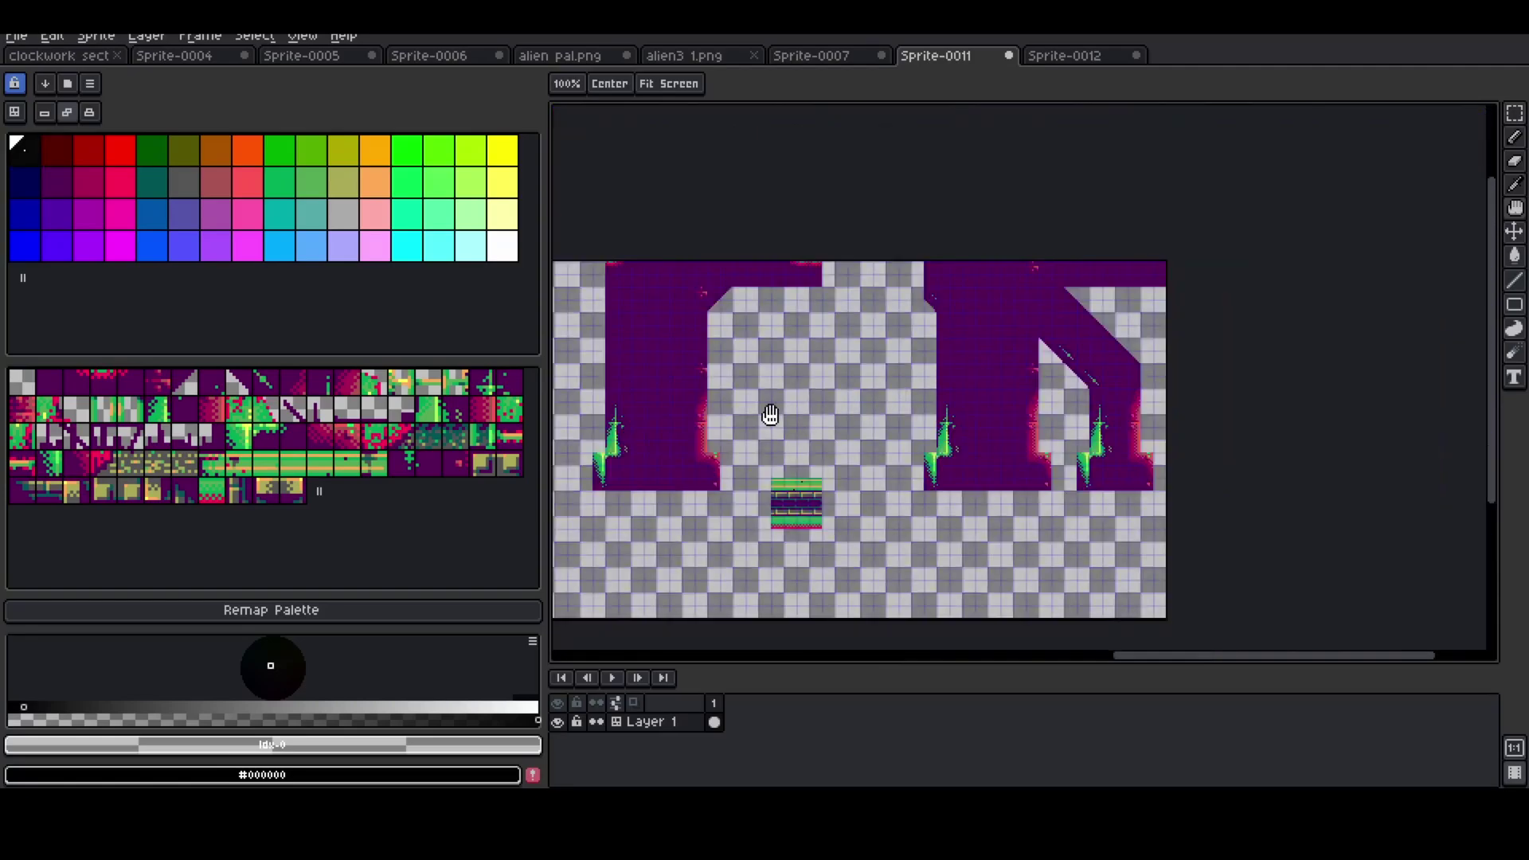
pyautogui.scroll(1, 984, 407)
pyautogui.moveTo(984, 407); pyautogui.dragTo(979, 402)
# - Trial a green tint on the palette row ending at index 31 by removing its red
pyautogui.moveTo(43, 185); pyautogui.dragTo(503, 182)
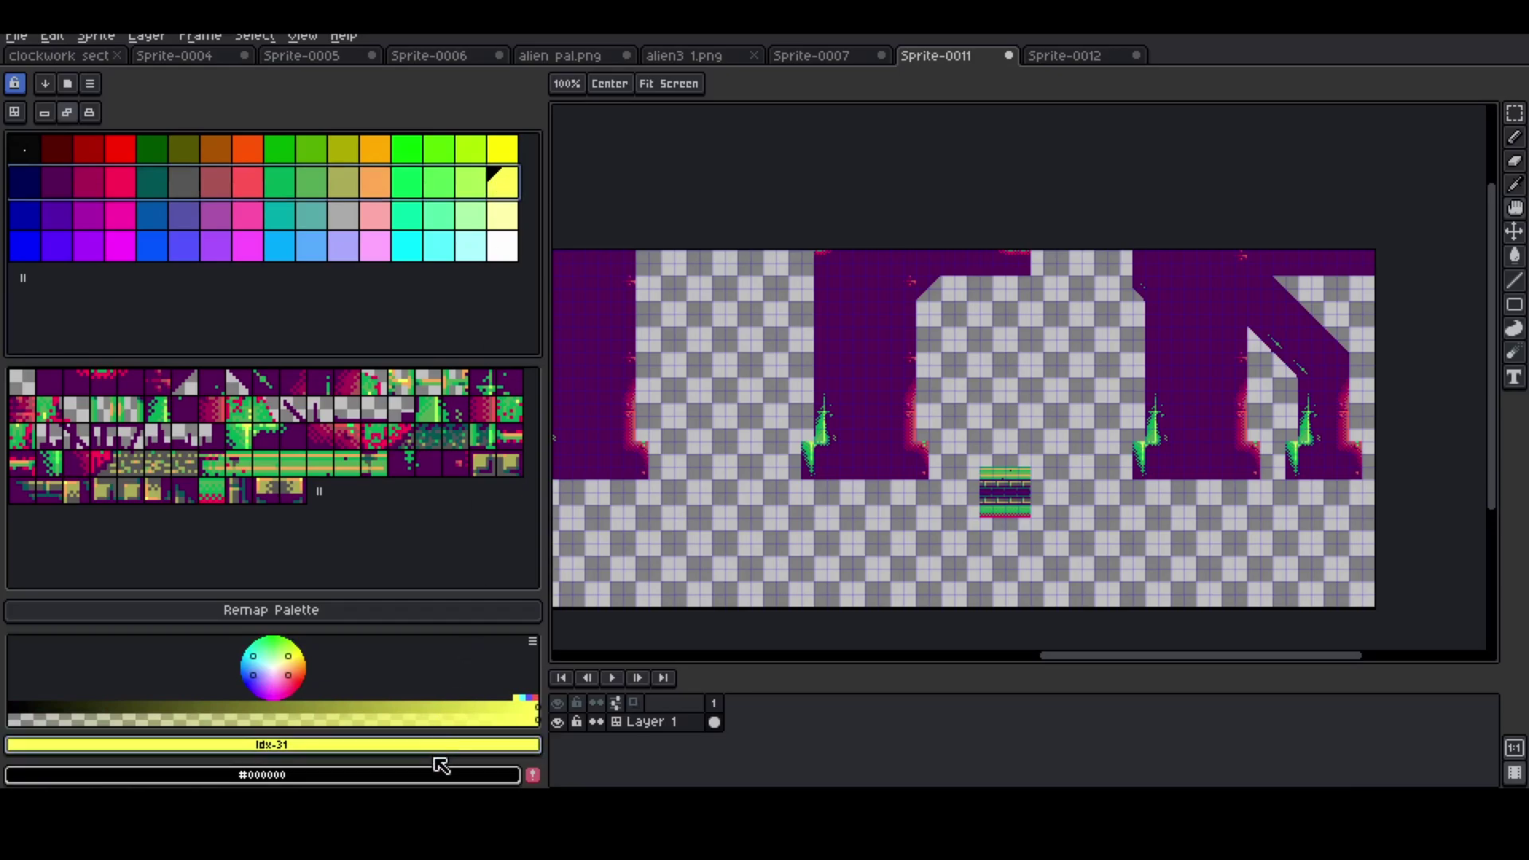
pyautogui.click(443, 744)
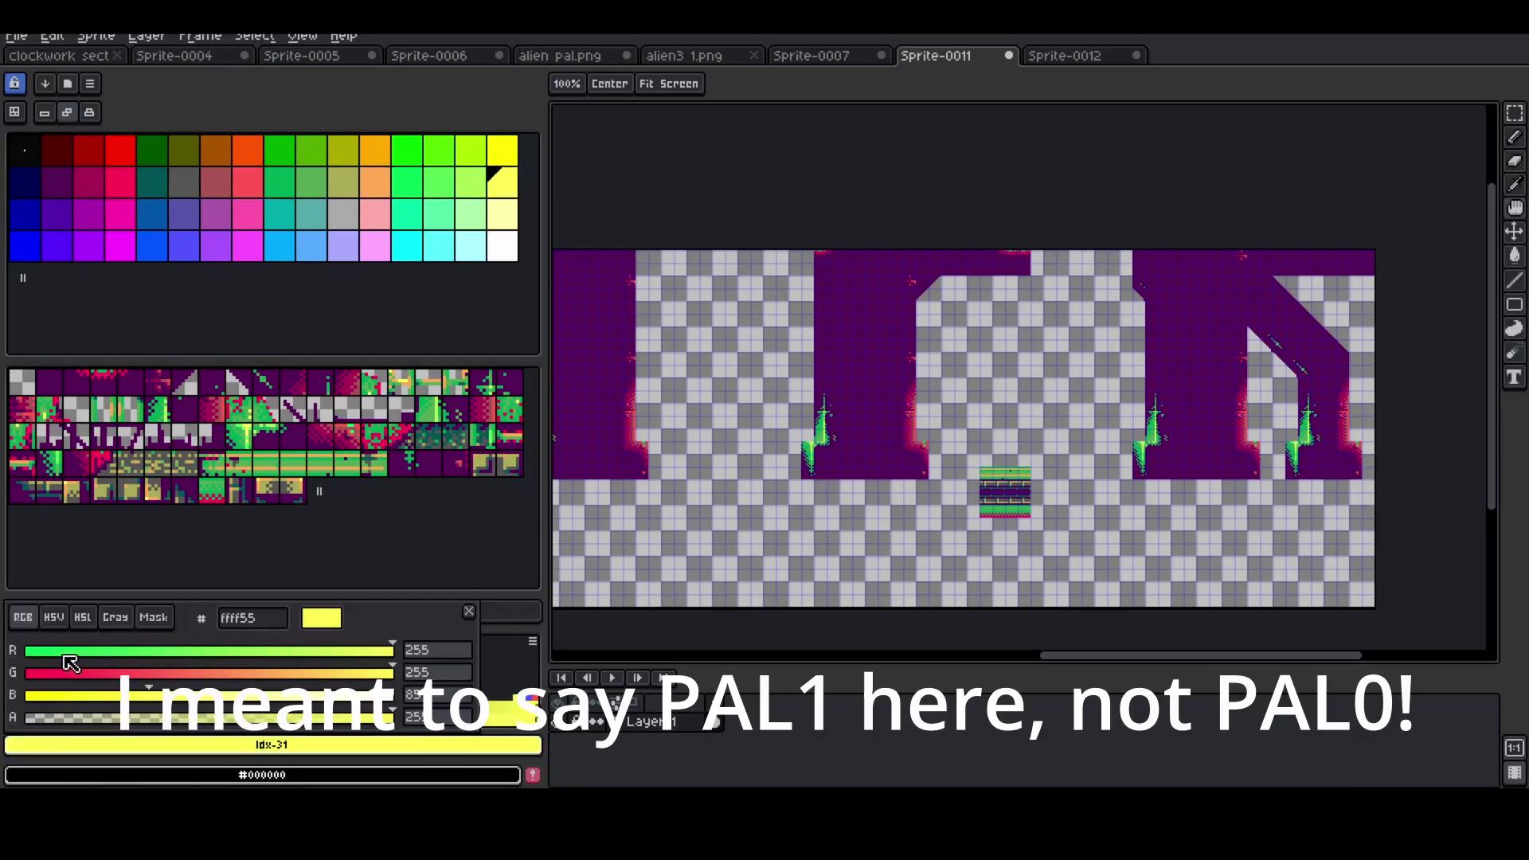
pyautogui.click(45, 651)
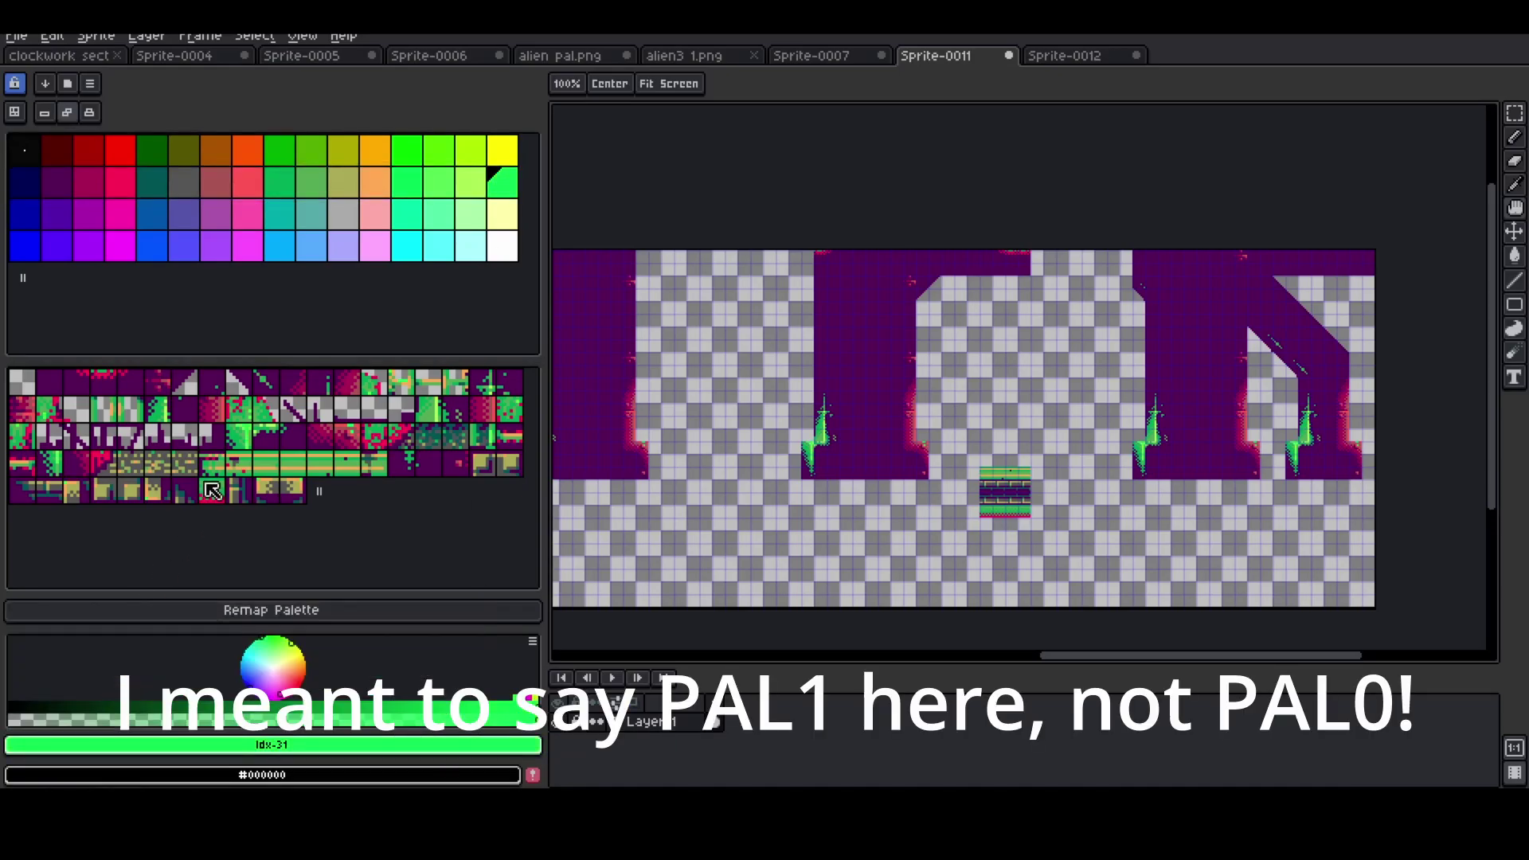
pyautogui.hotkey('ctrl', 'z')
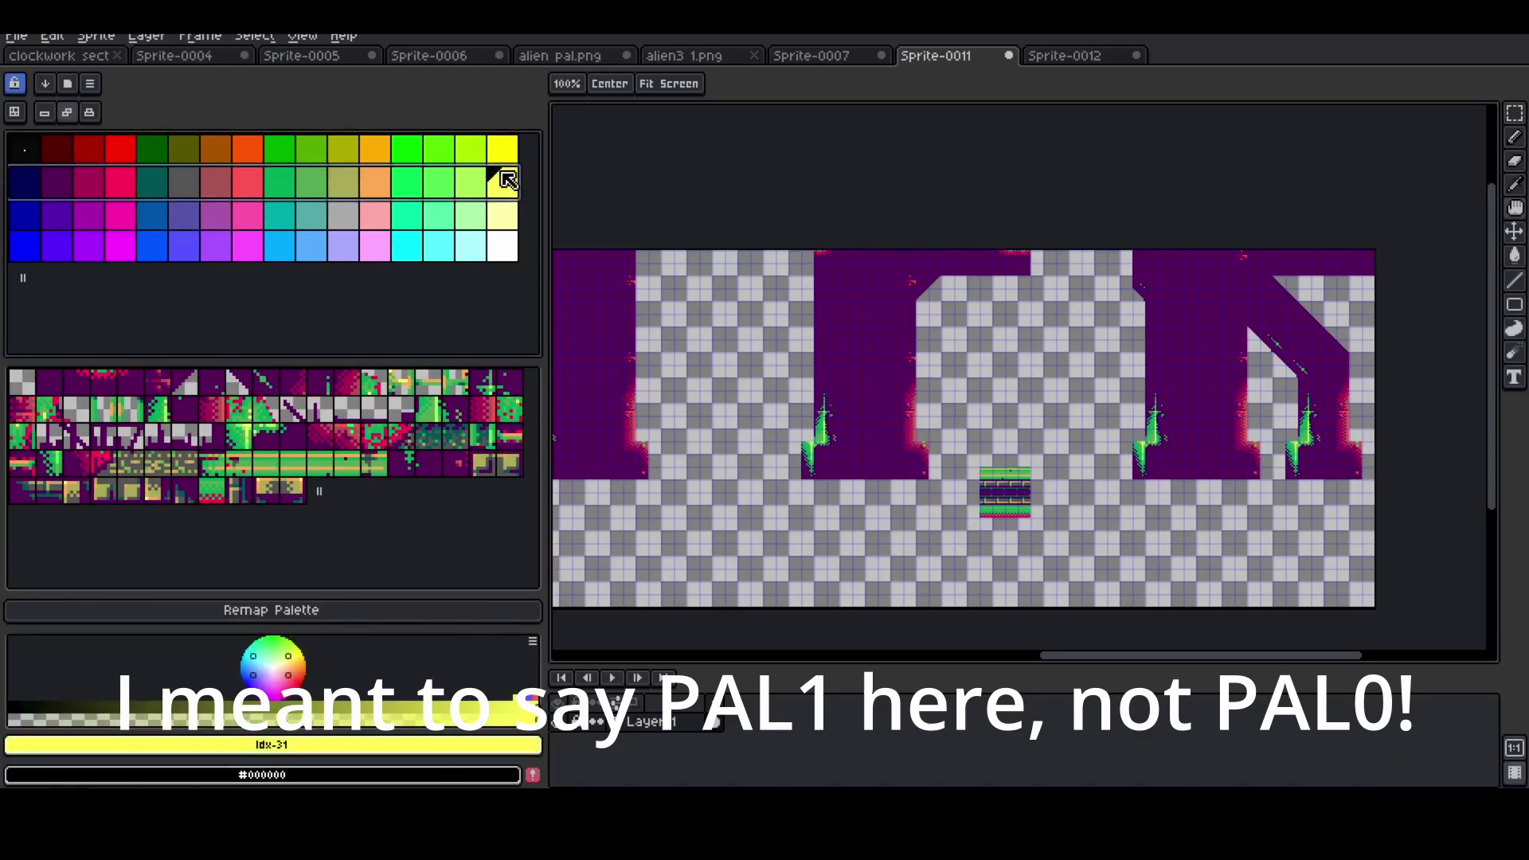
pyautogui.click(220, 743)
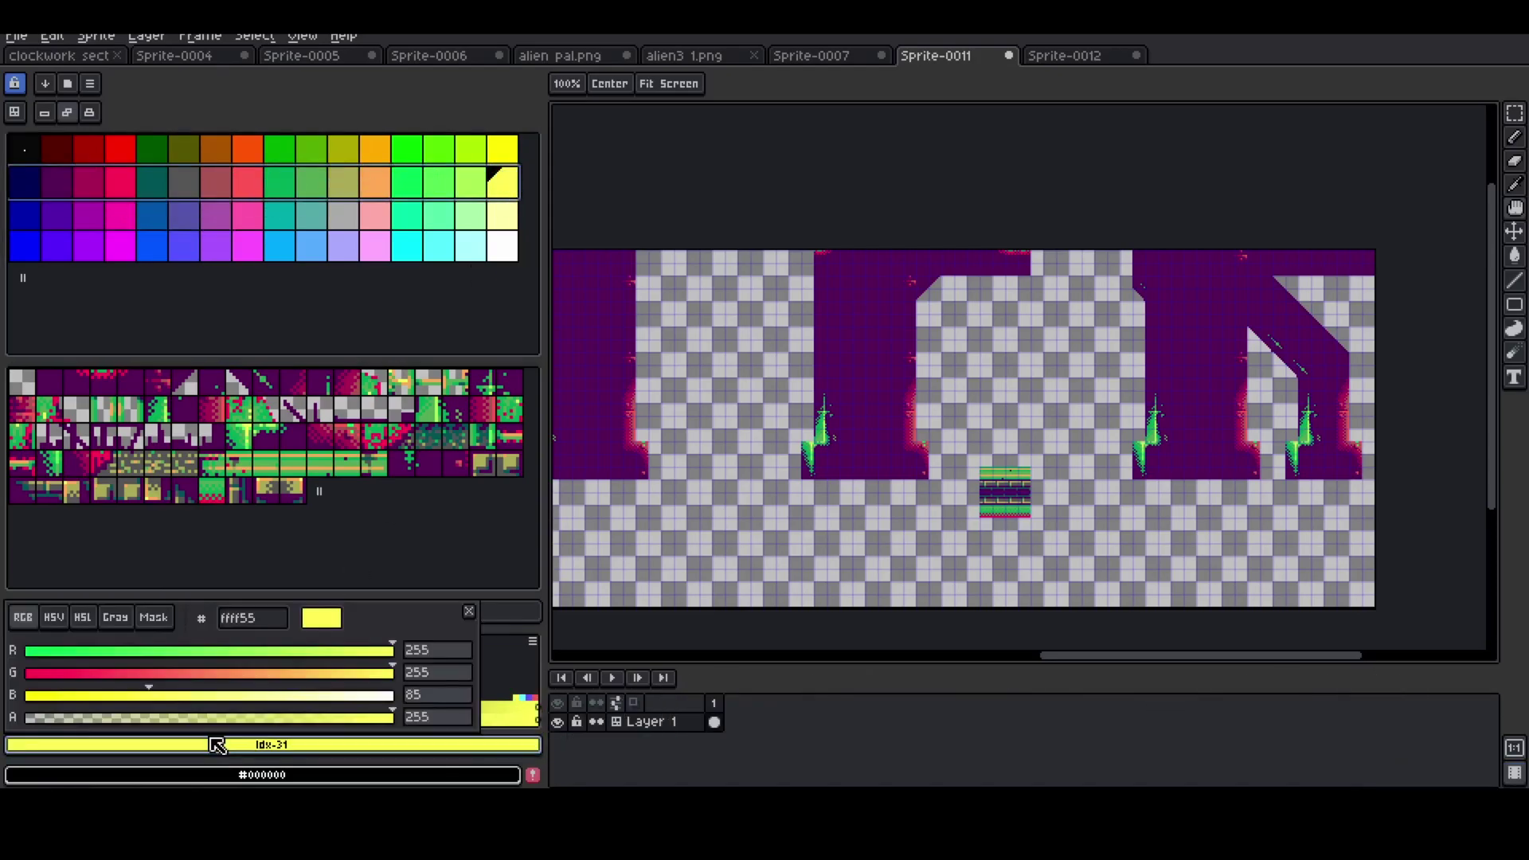
pyautogui.click(42, 651)
pyautogui.click(1110, 350)
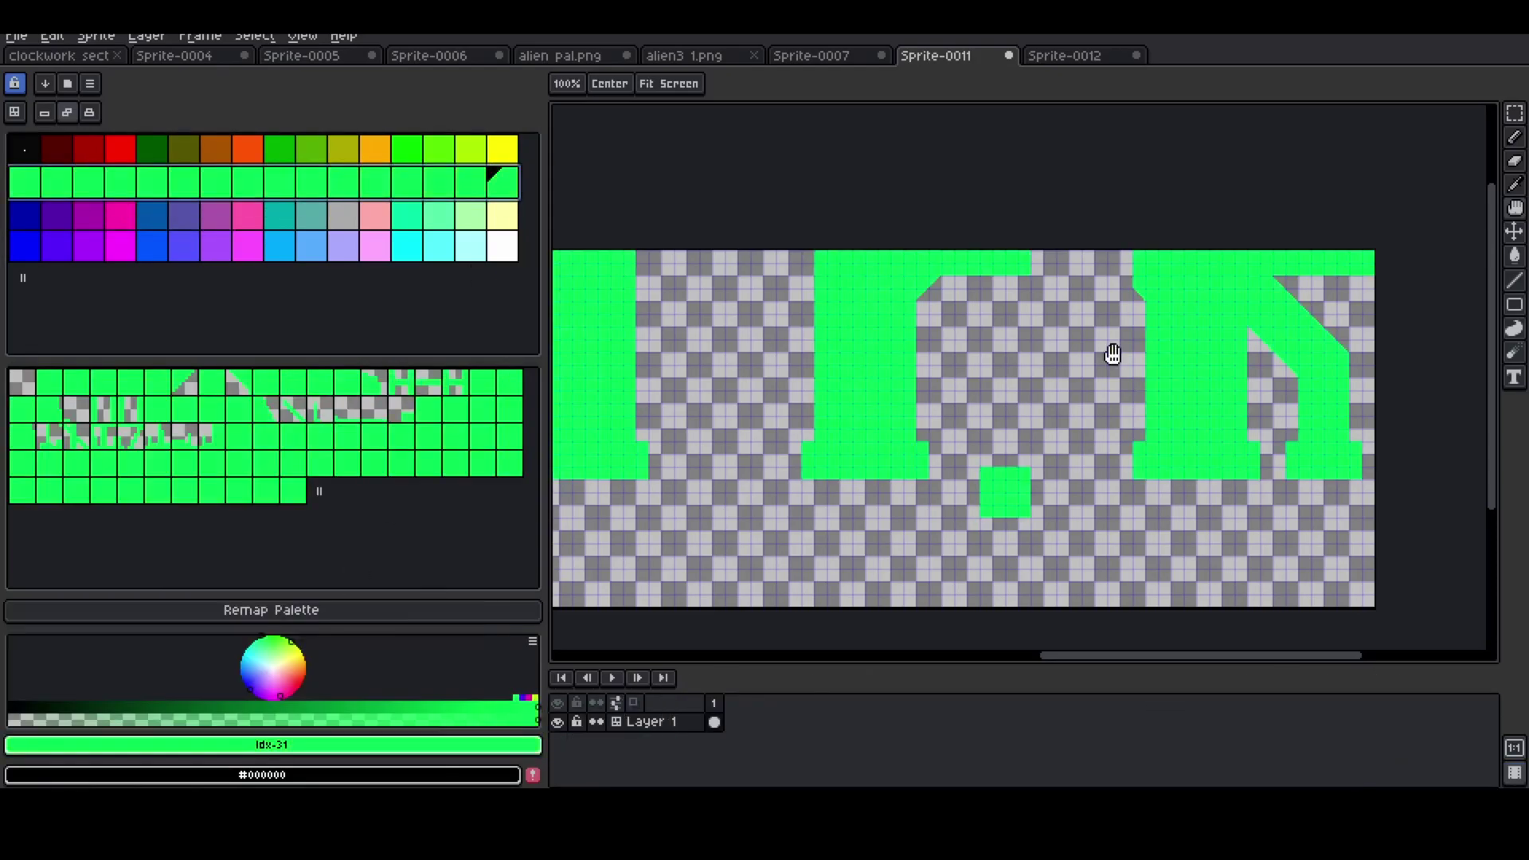
# - Undo the green tint and select every swatch in the palette
pyautogui.scroll(-1, 1212, 312)
pyautogui.scroll(2, 709, 406)
pyautogui.scroll(-1, 1191, 402)
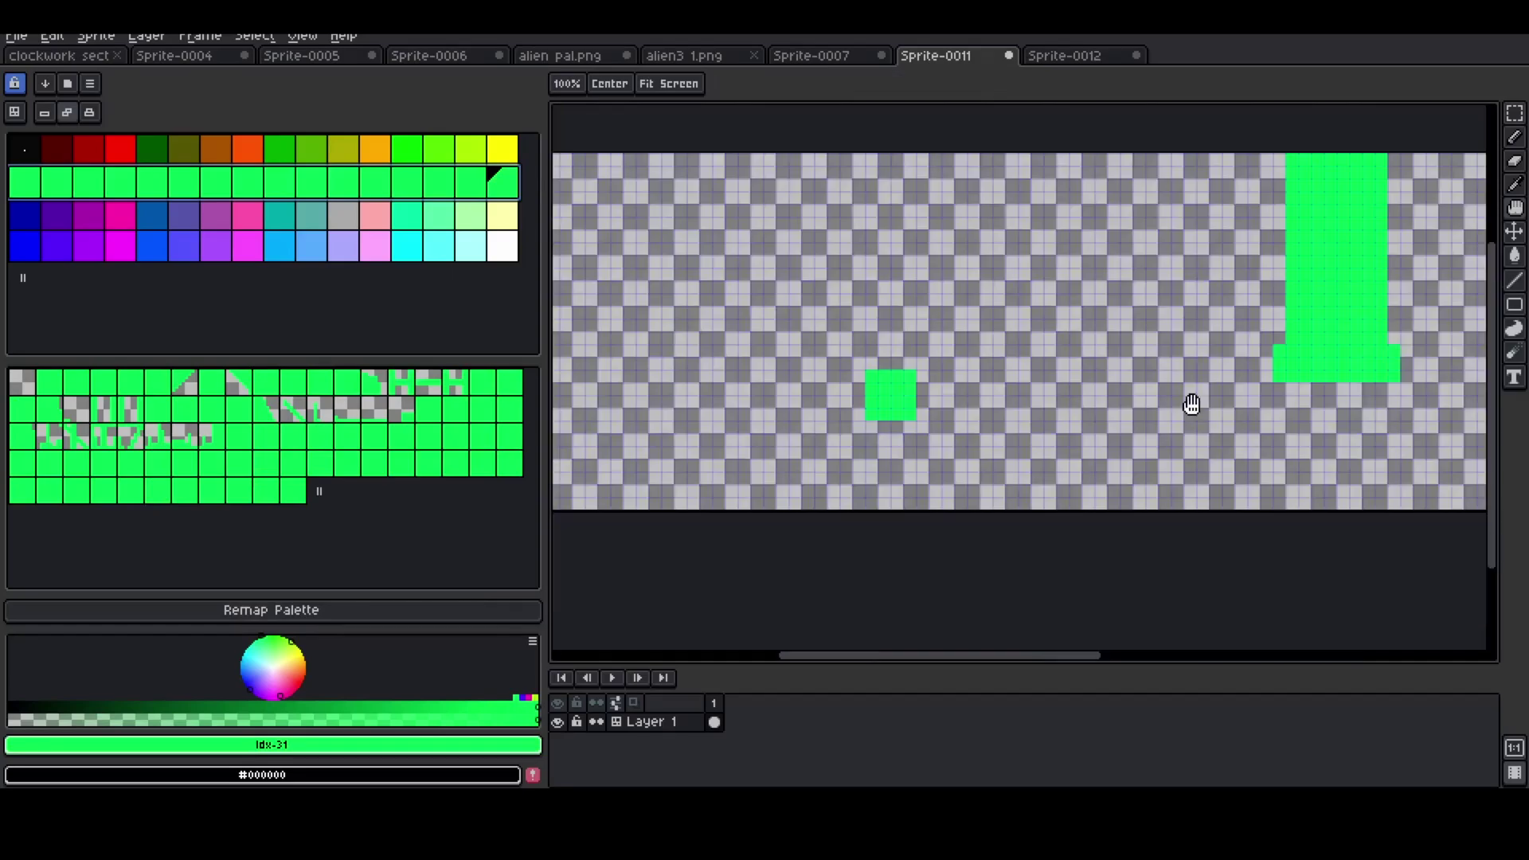
pyautogui.scroll(1, 1425, 344)
pyautogui.hotkey('ctrl', 'z')
pyautogui.scroll(-4, 1205, 385)
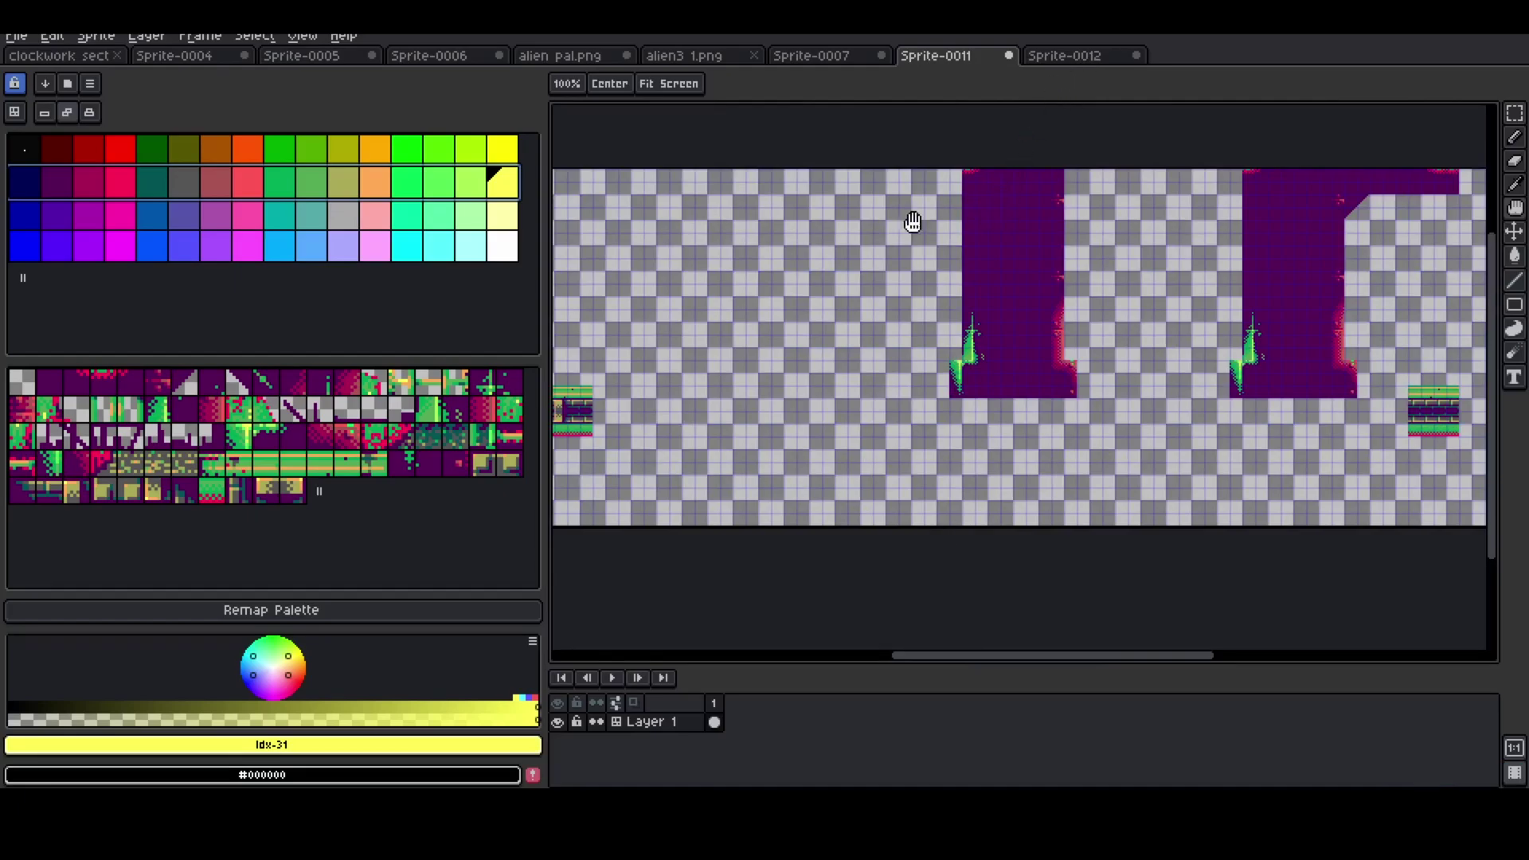
pyautogui.moveTo(14, 146); pyautogui.dragTo(503, 246)
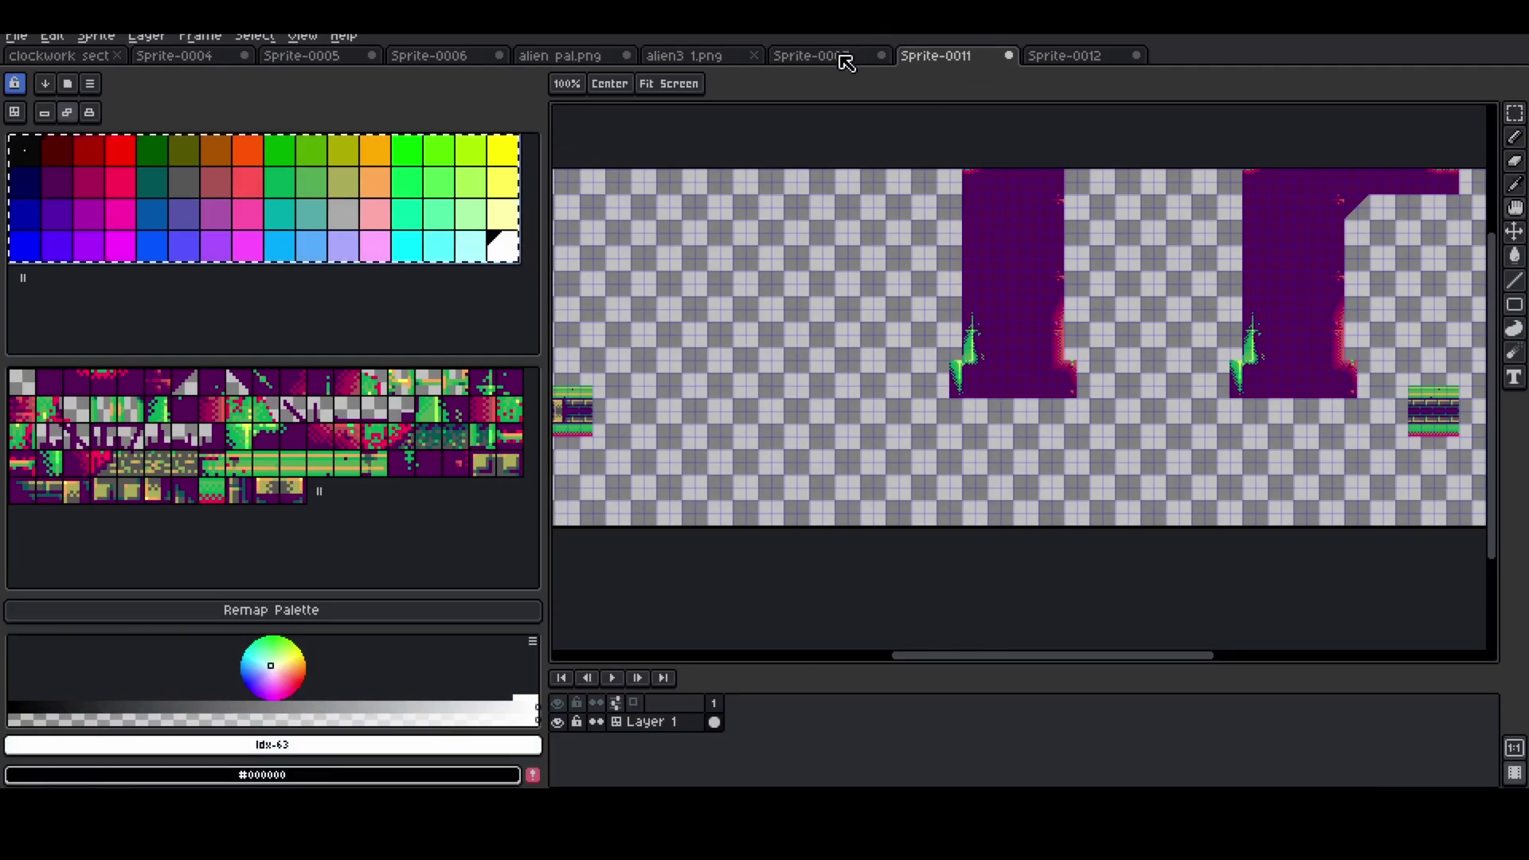
# - Paste the copied colours into Sprite-0007's palette starting at index 128
pyautogui.click(845, 63)
pyautogui.click(39, 380)
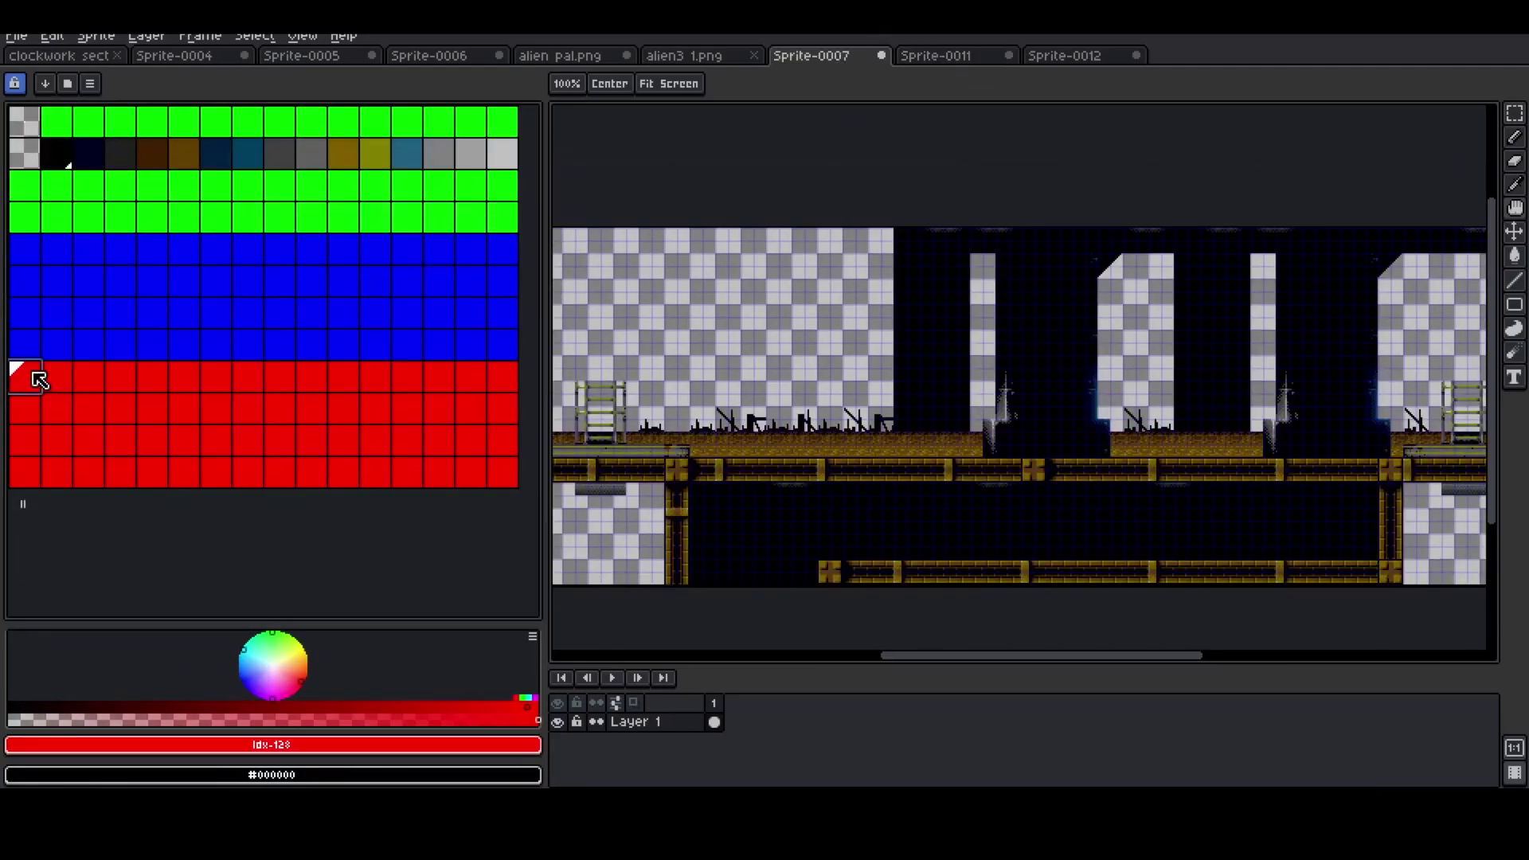
pyautogui.hotkey('ctrl', 'v')
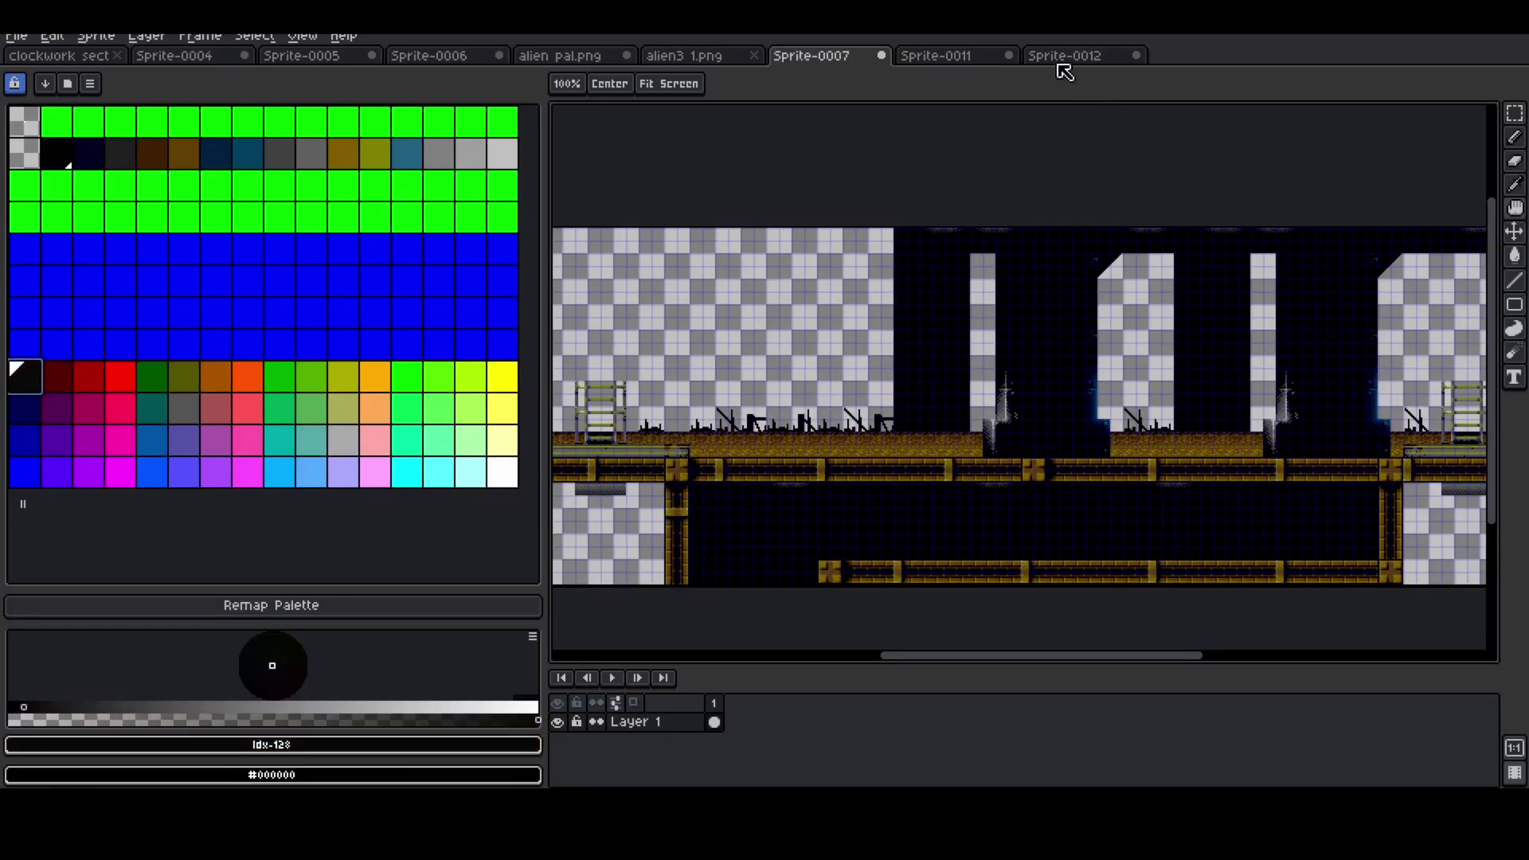
pyautogui.click(958, 61)
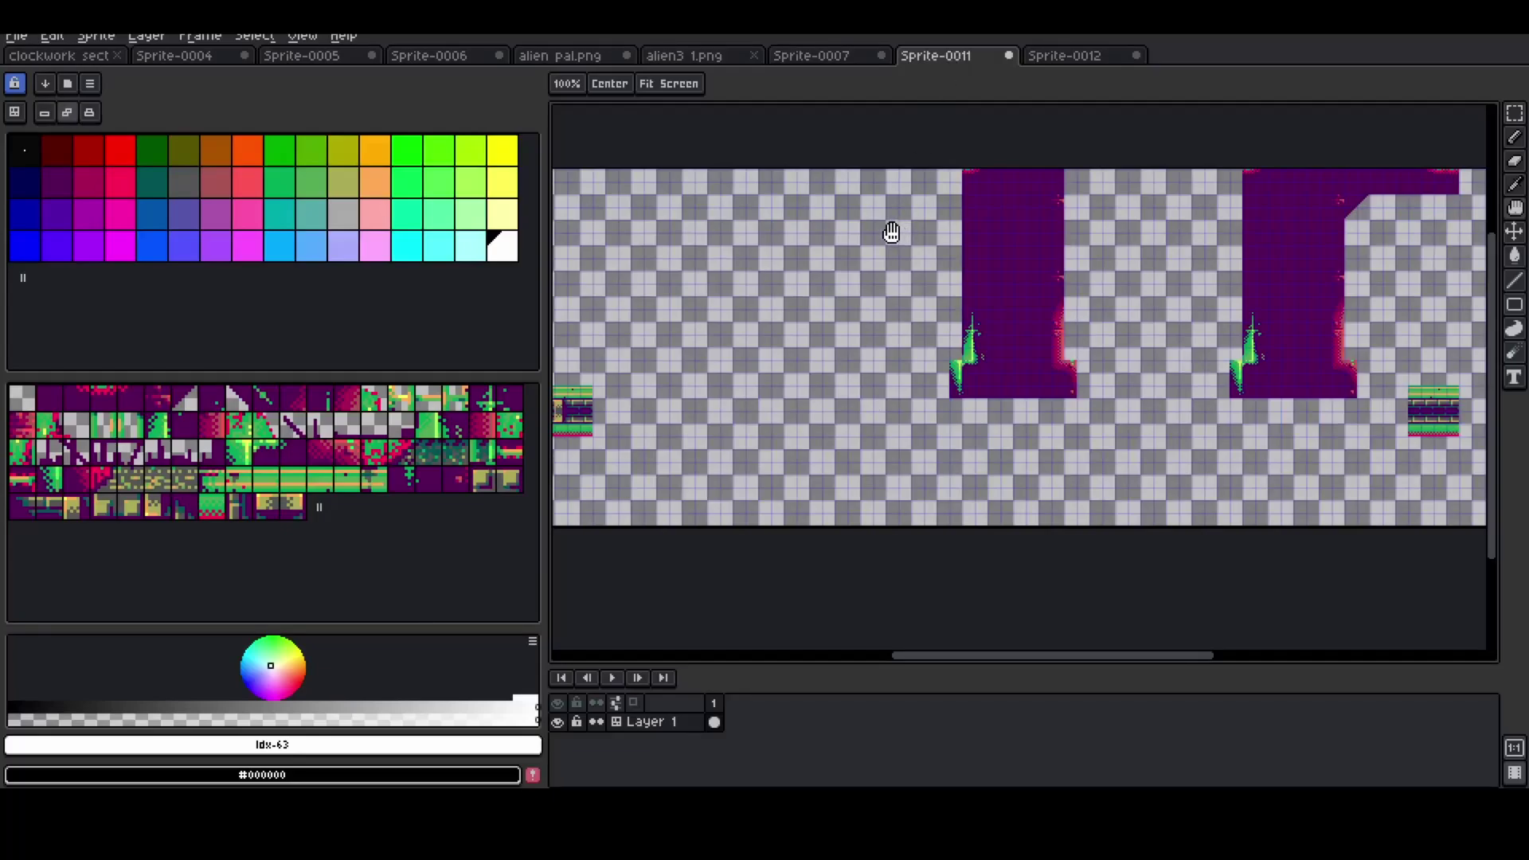
# - Select all of Sprite-0011 and paste it onto Sprite-0007's level in place
pyautogui.press('m')
pyautogui.press('Tab')
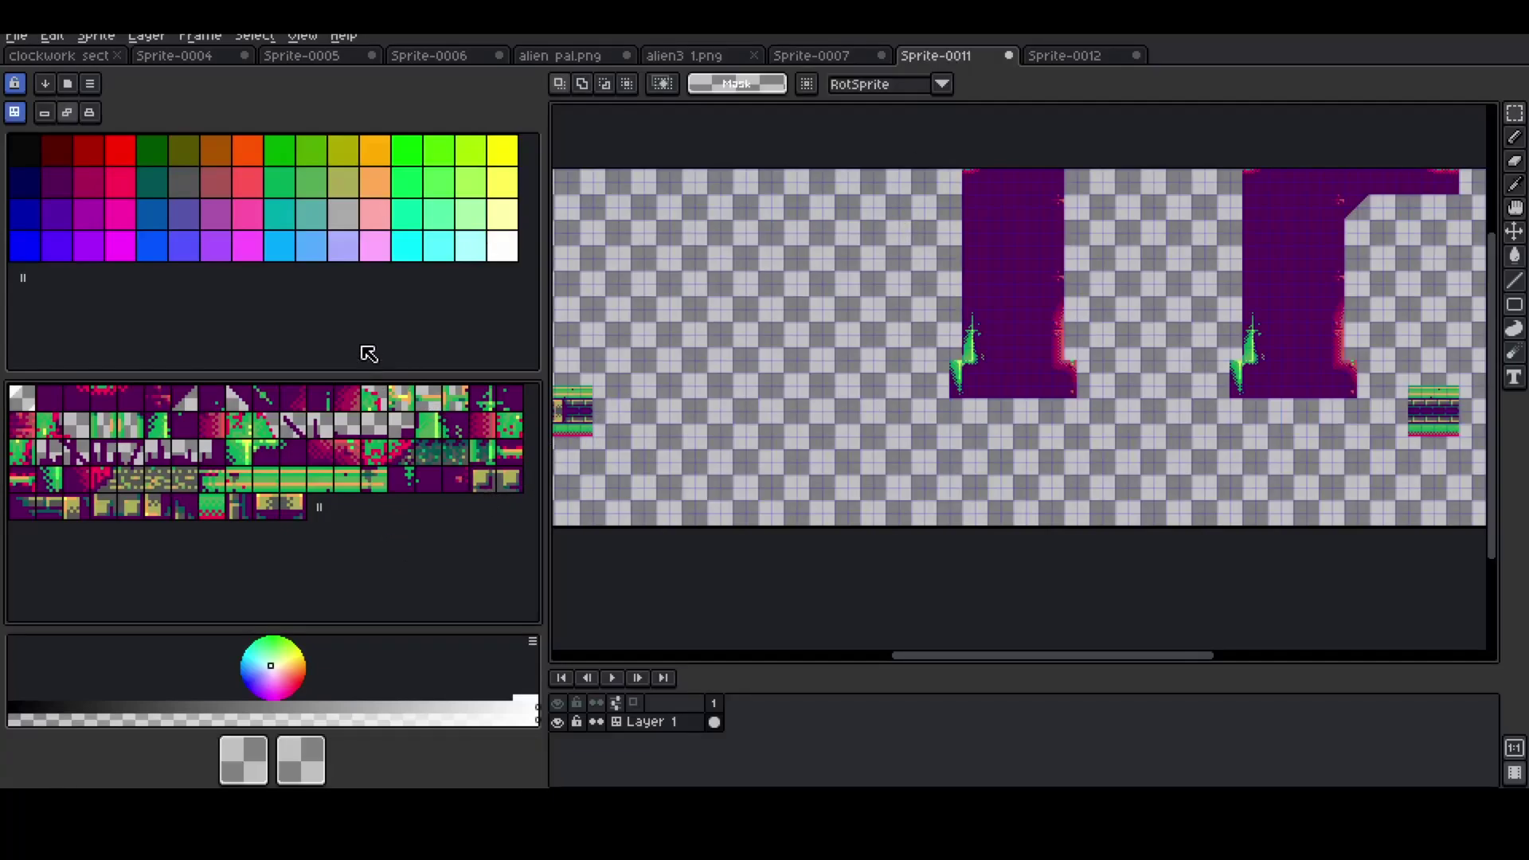
pyautogui.press('Tab')
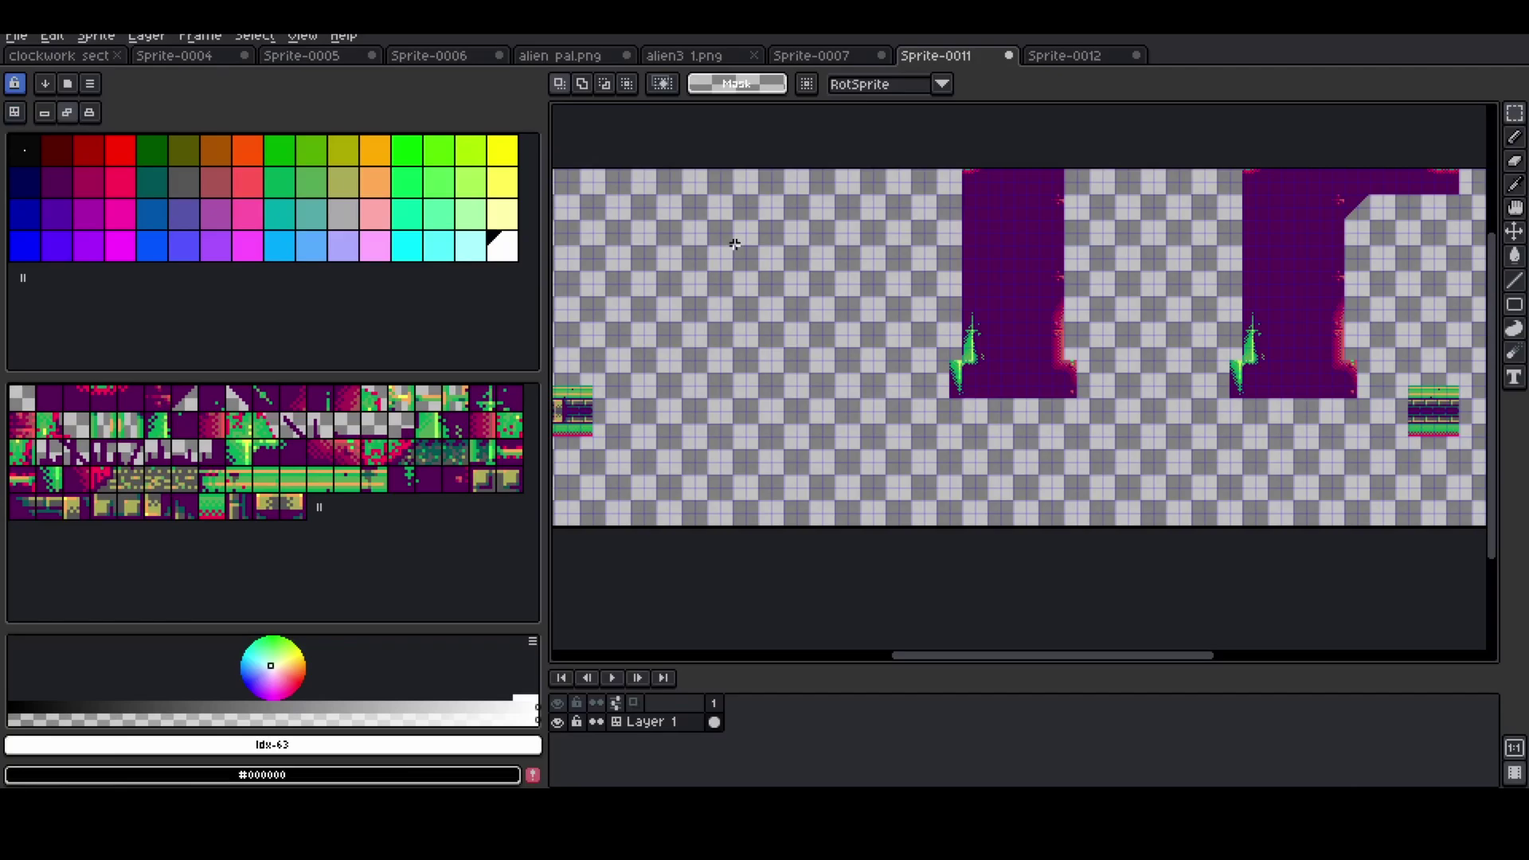
pyautogui.hotkey('ctrl', 'a')
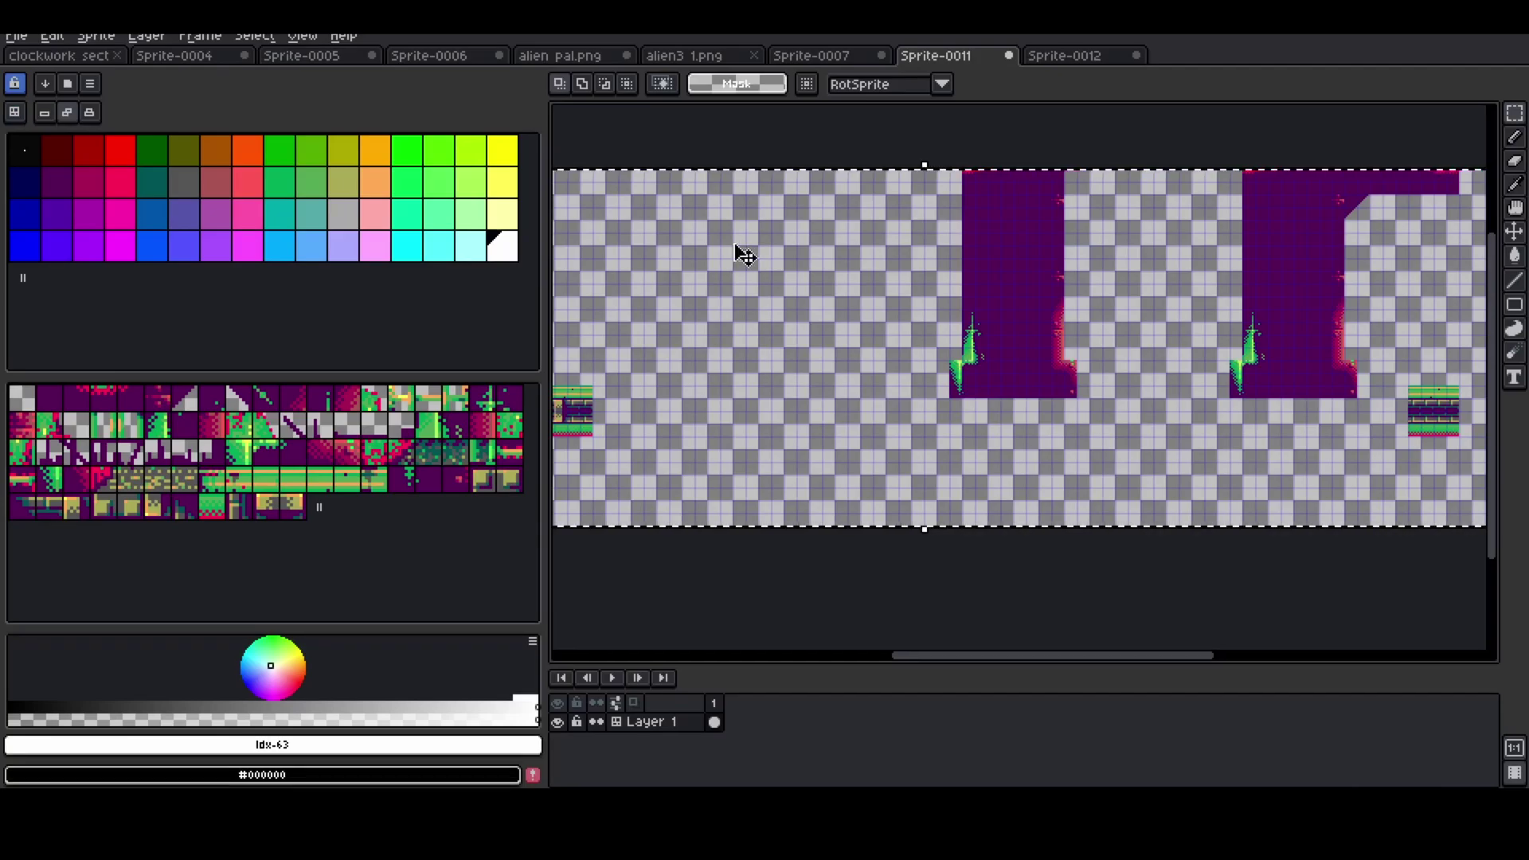
pyautogui.click(843, 59)
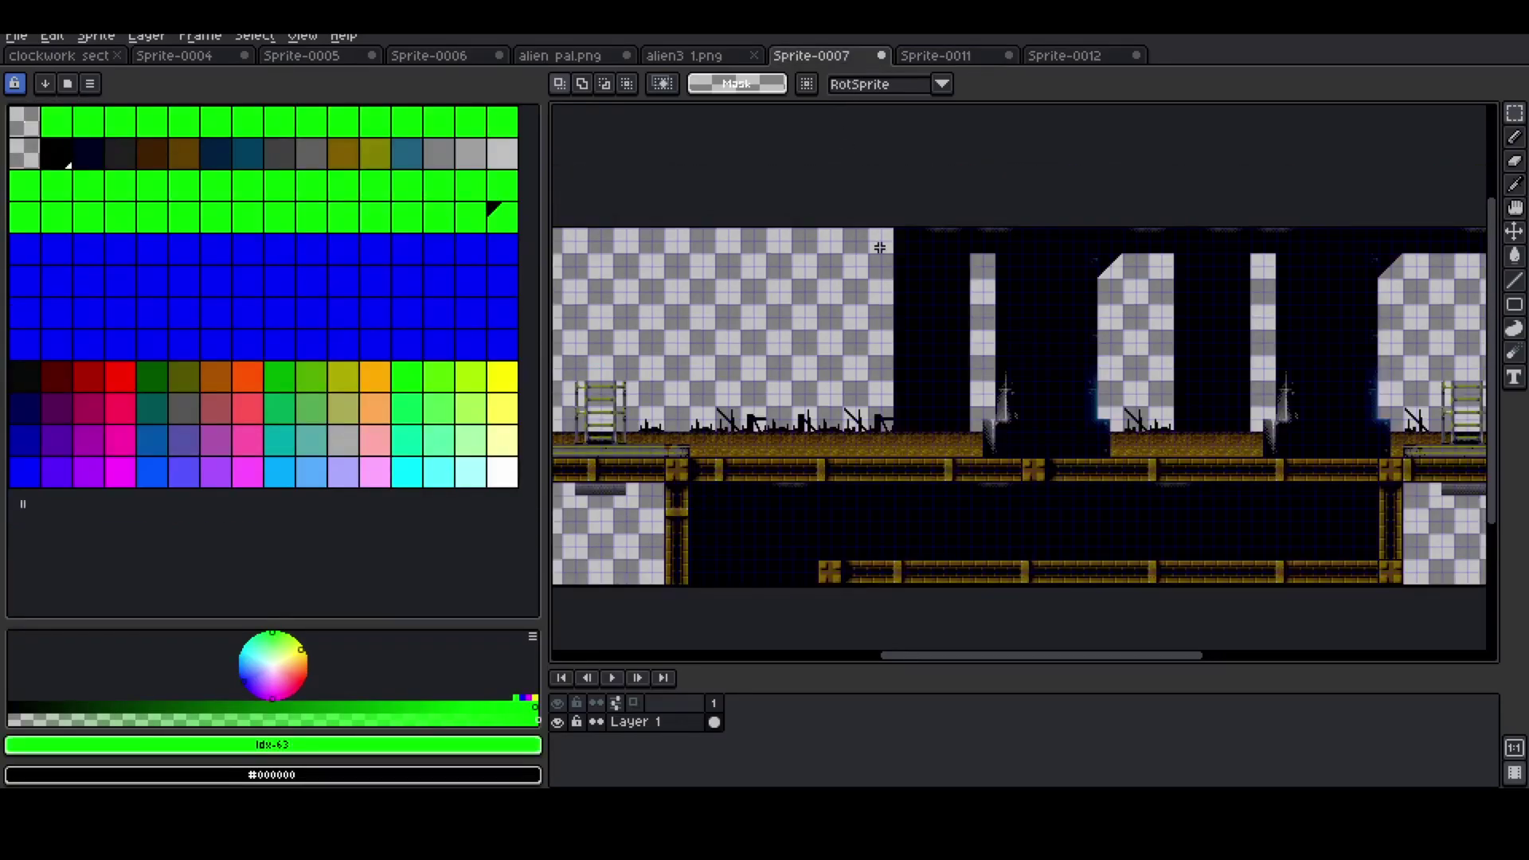
pyautogui.hotkey('ctrl', 'v')
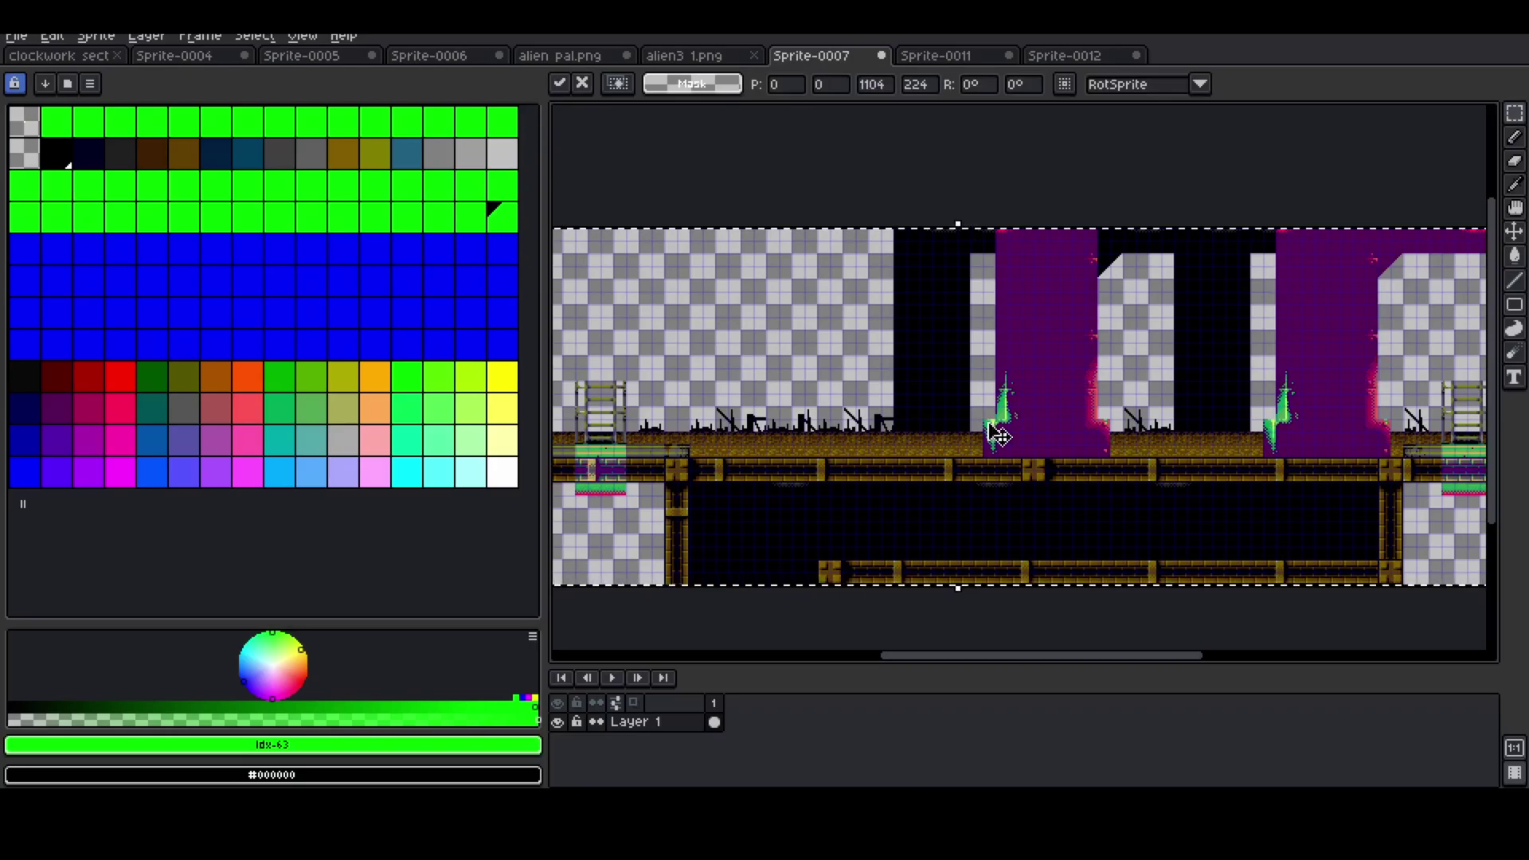
pyautogui.hotkey('ctrl', 'd')
pyautogui.scroll(-1, 946, 347)
pyautogui.scroll(2, 1155, 419)
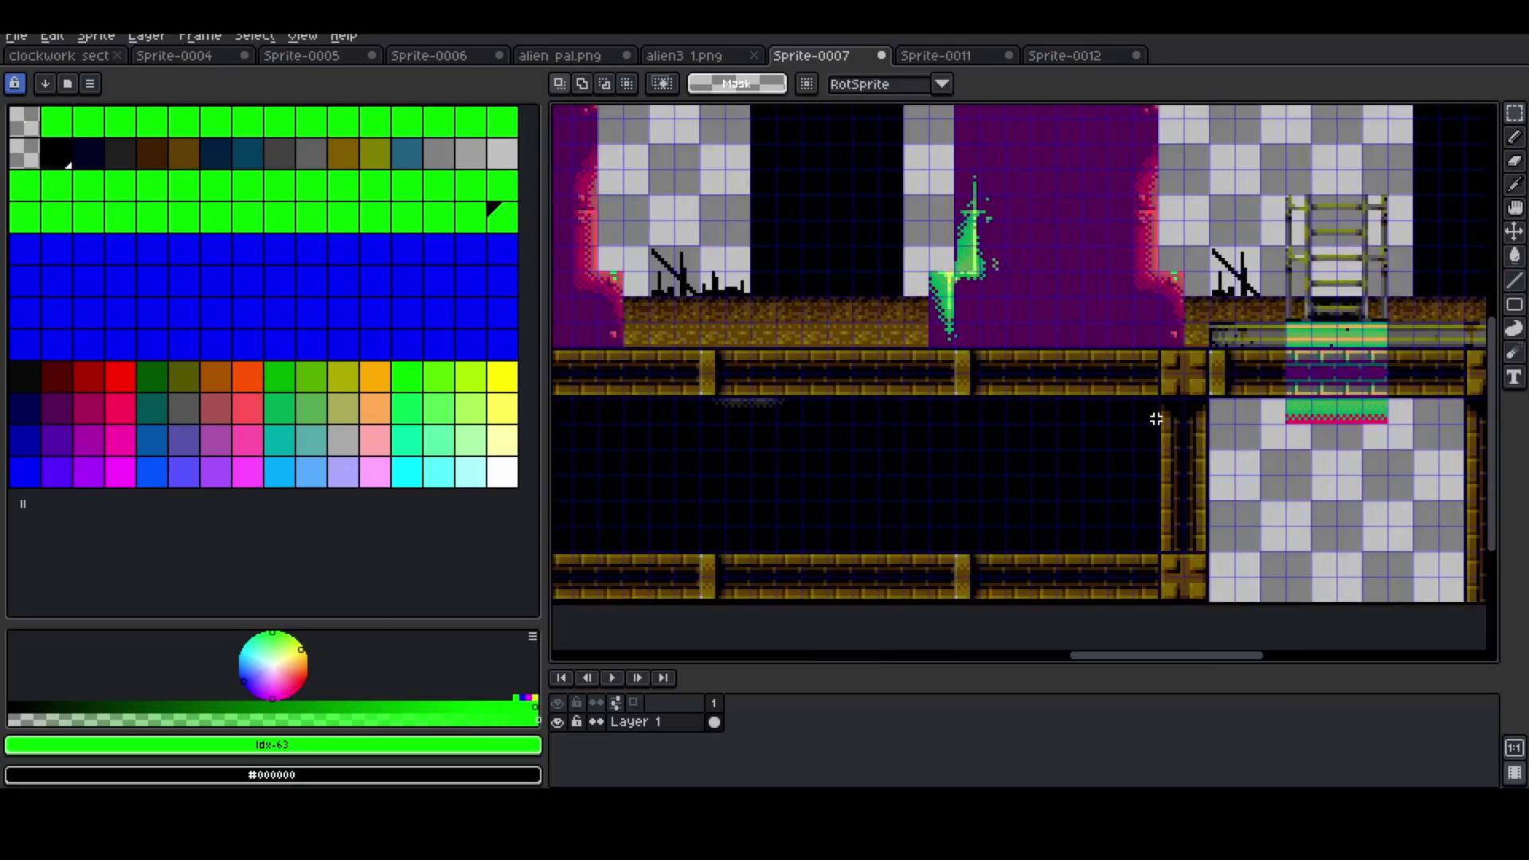
pyautogui.press('space')
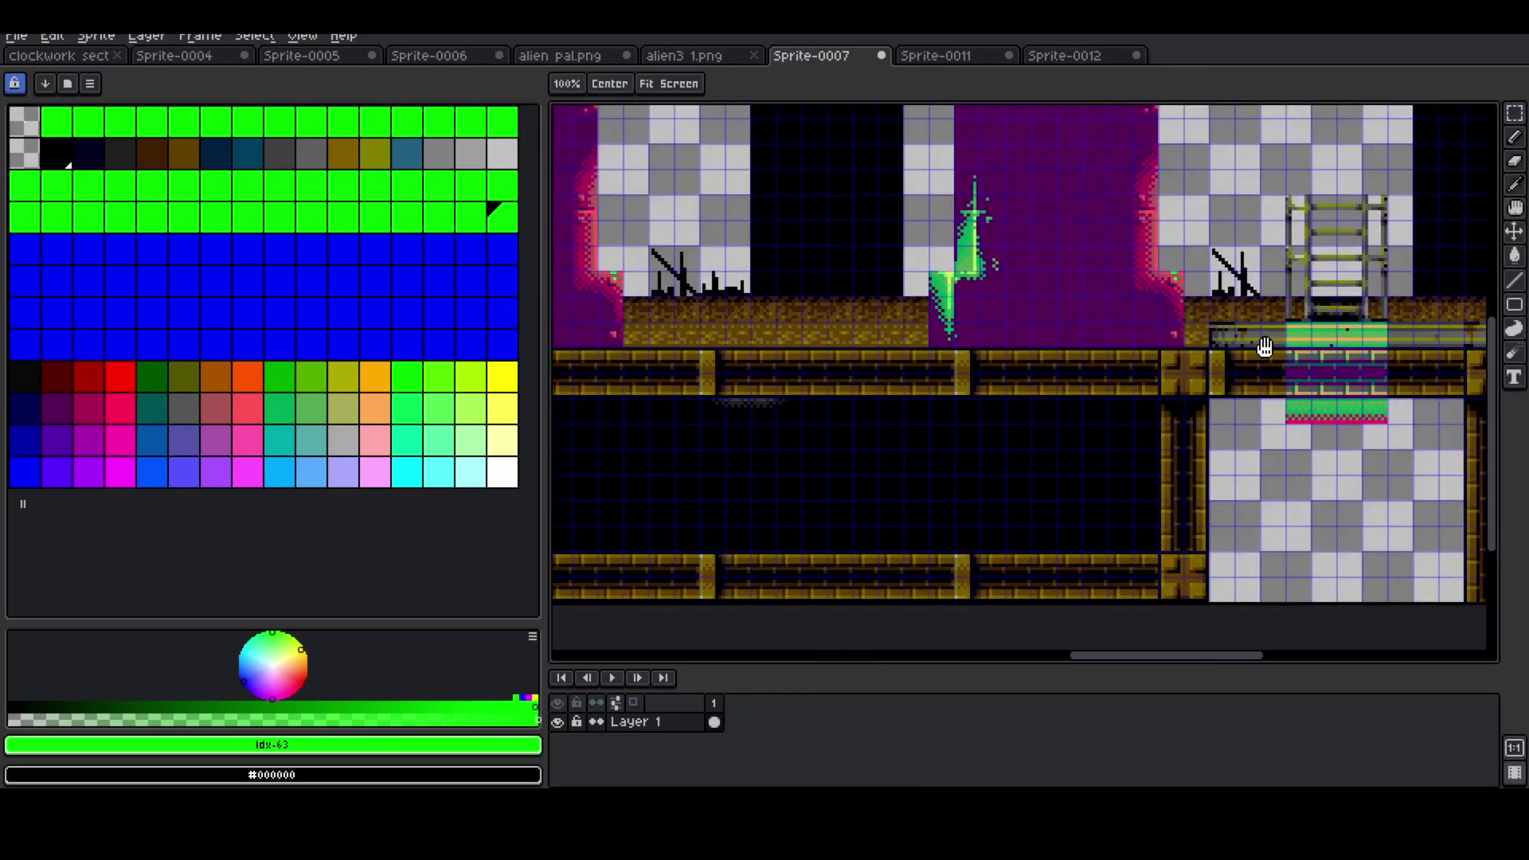
pyautogui.scroll(-4, 1264, 348)
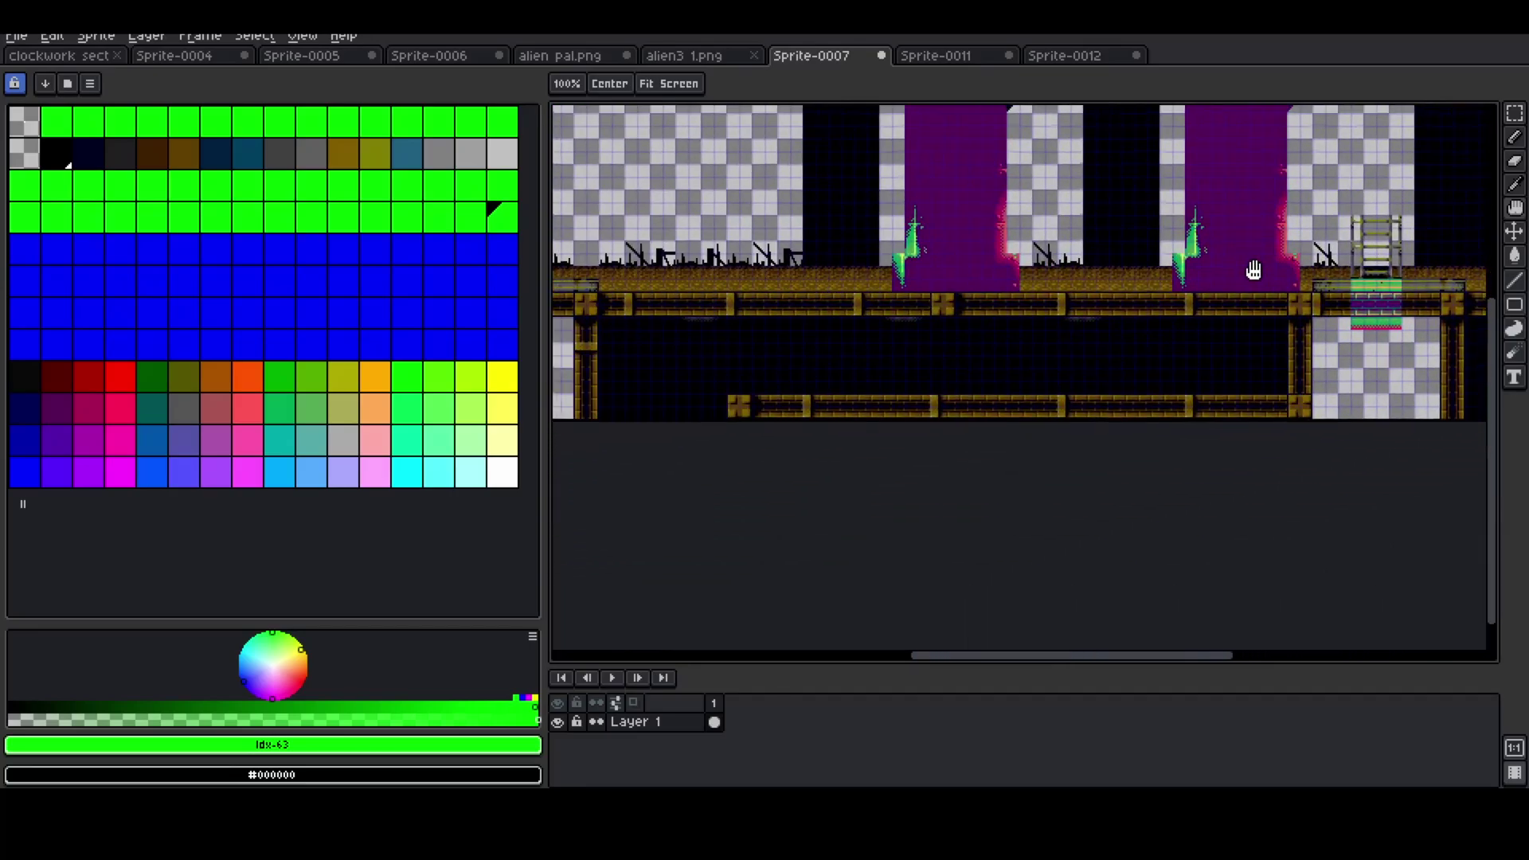
pyautogui.moveTo(828, 334); pyautogui.dragTo(1317, 350)
pyautogui.moveTo(802, 378); pyautogui.dragTo(959, 528)
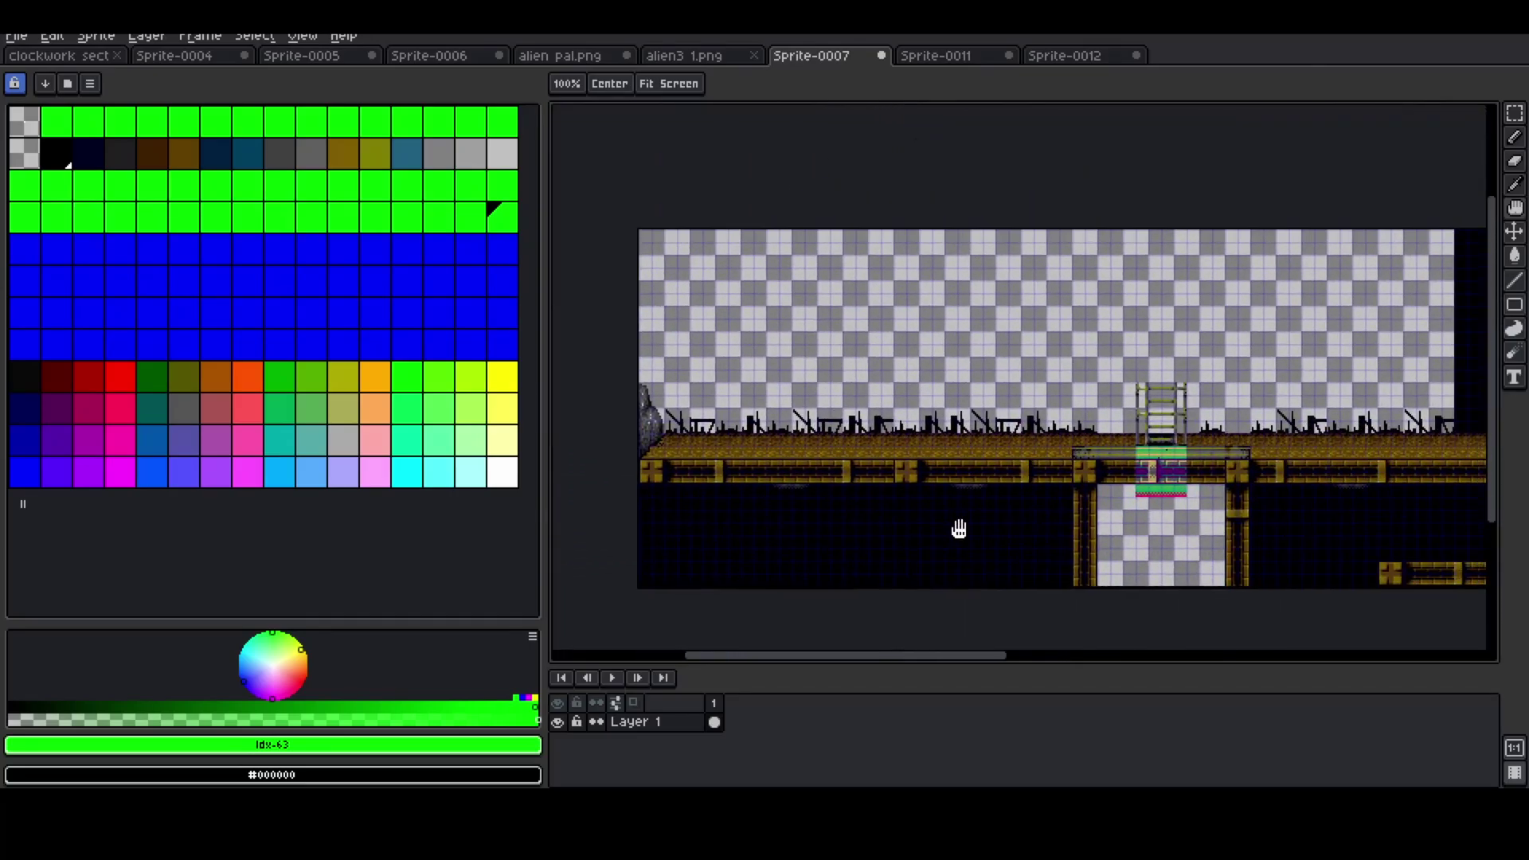
pyautogui.scroll(3, 1205, 489)
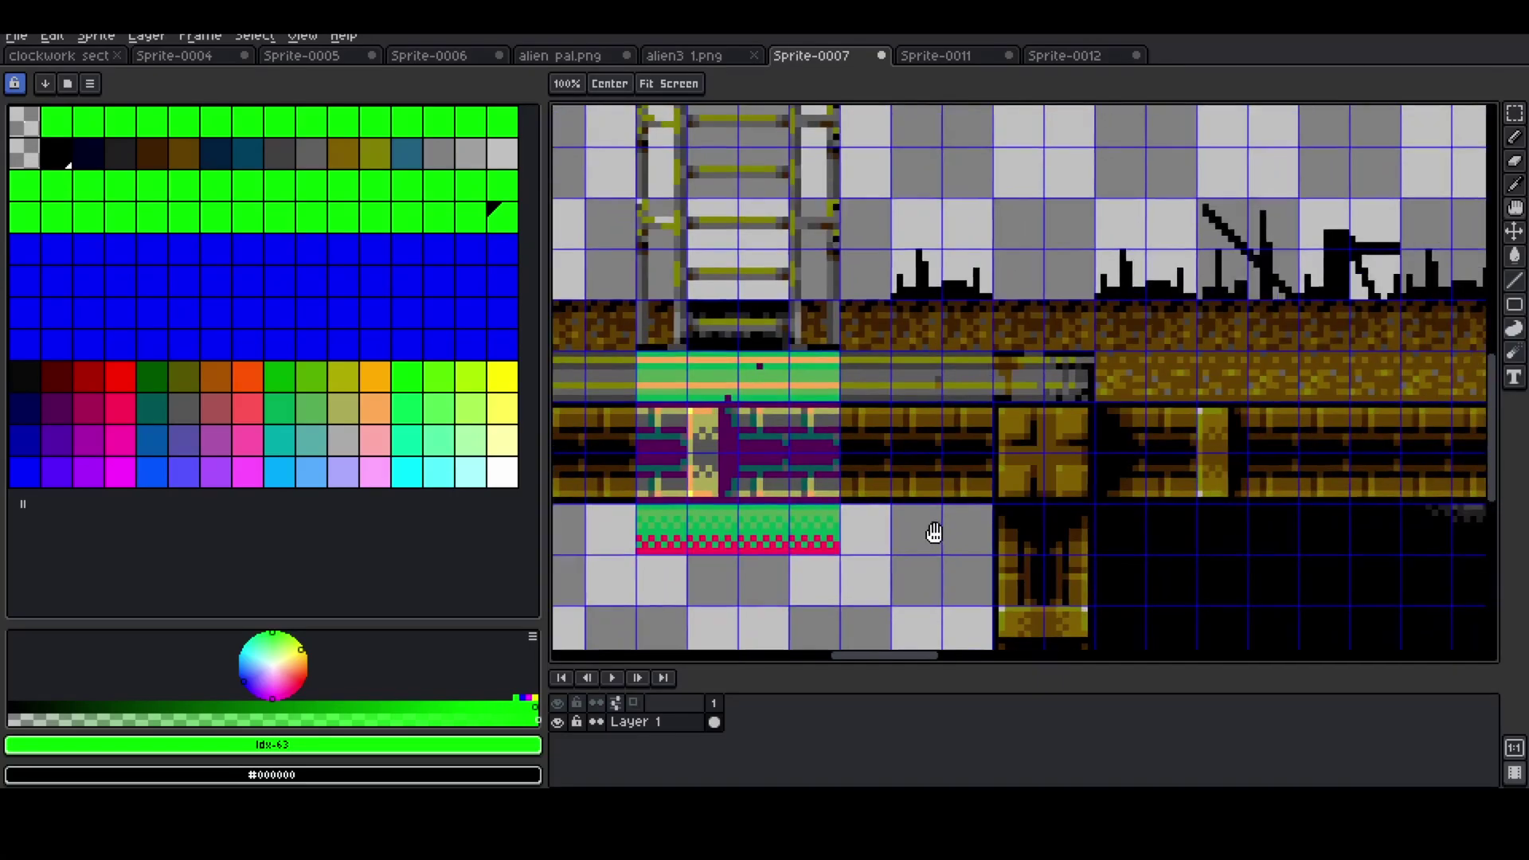
pyautogui.moveTo(1341, 484); pyautogui.dragTo(1075, 503)
pyautogui.scroll(-2, 1075, 503)
pyautogui.moveTo(1343, 494); pyautogui.dragTo(973, 516)
pyautogui.scroll(1, 1134, 529)
pyautogui.moveTo(1242, 474); pyautogui.dragTo(1002, 484)
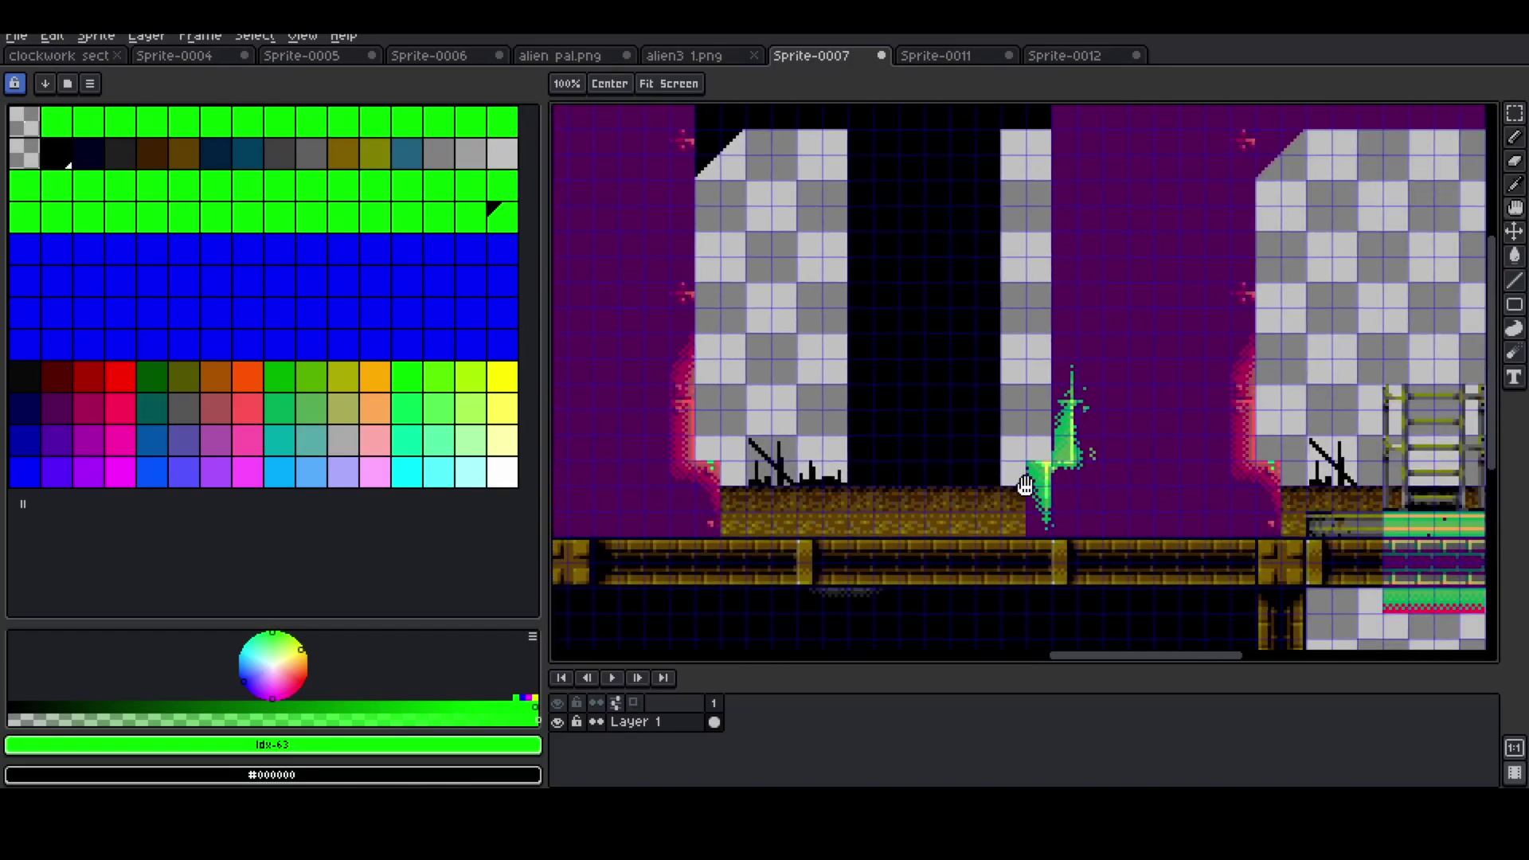
pyautogui.scroll(-2, 1101, 492)
pyautogui.scroll(1, 962, 446)
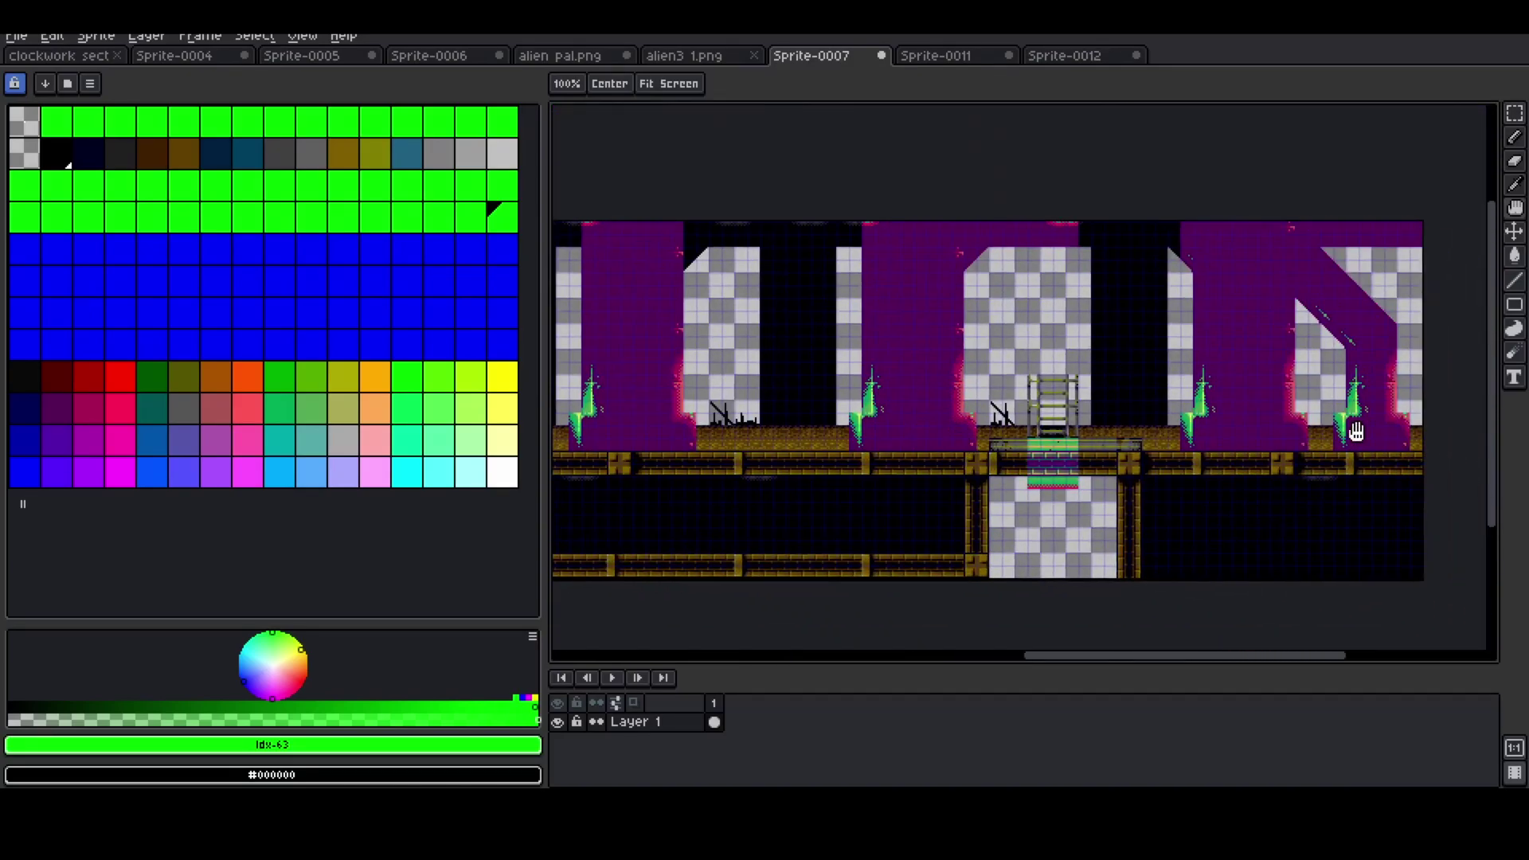
pyautogui.scroll(1, 1355, 431)
pyautogui.scroll(-1, 1351, 430)
pyautogui.moveTo(838, 494); pyautogui.dragTo(1393, 422)
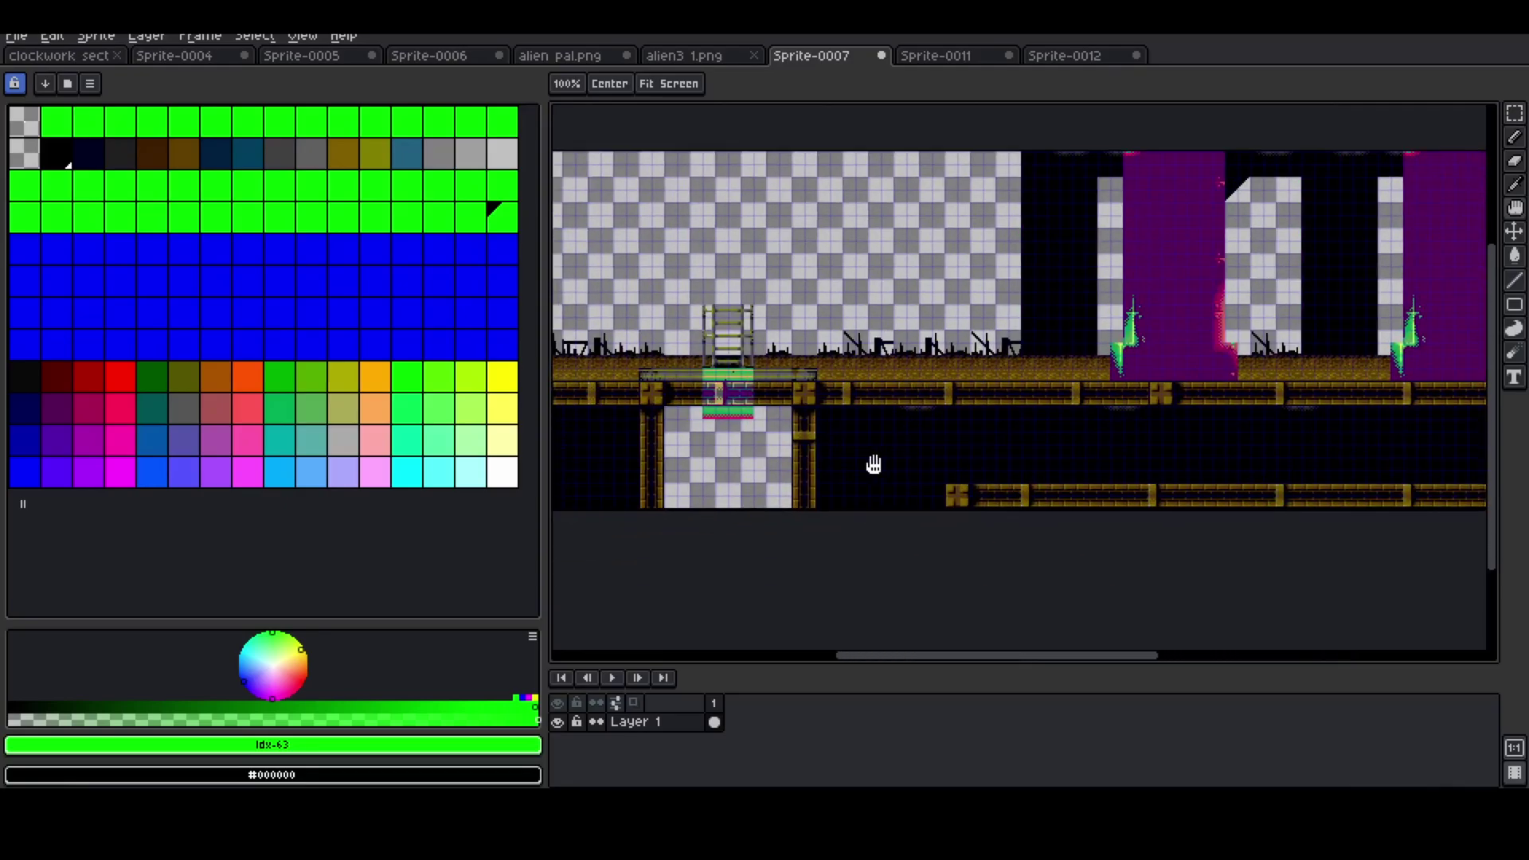
pyautogui.moveTo(873, 464); pyautogui.dragTo(1388, 427)
pyautogui.hscroll(5, 805, 447)
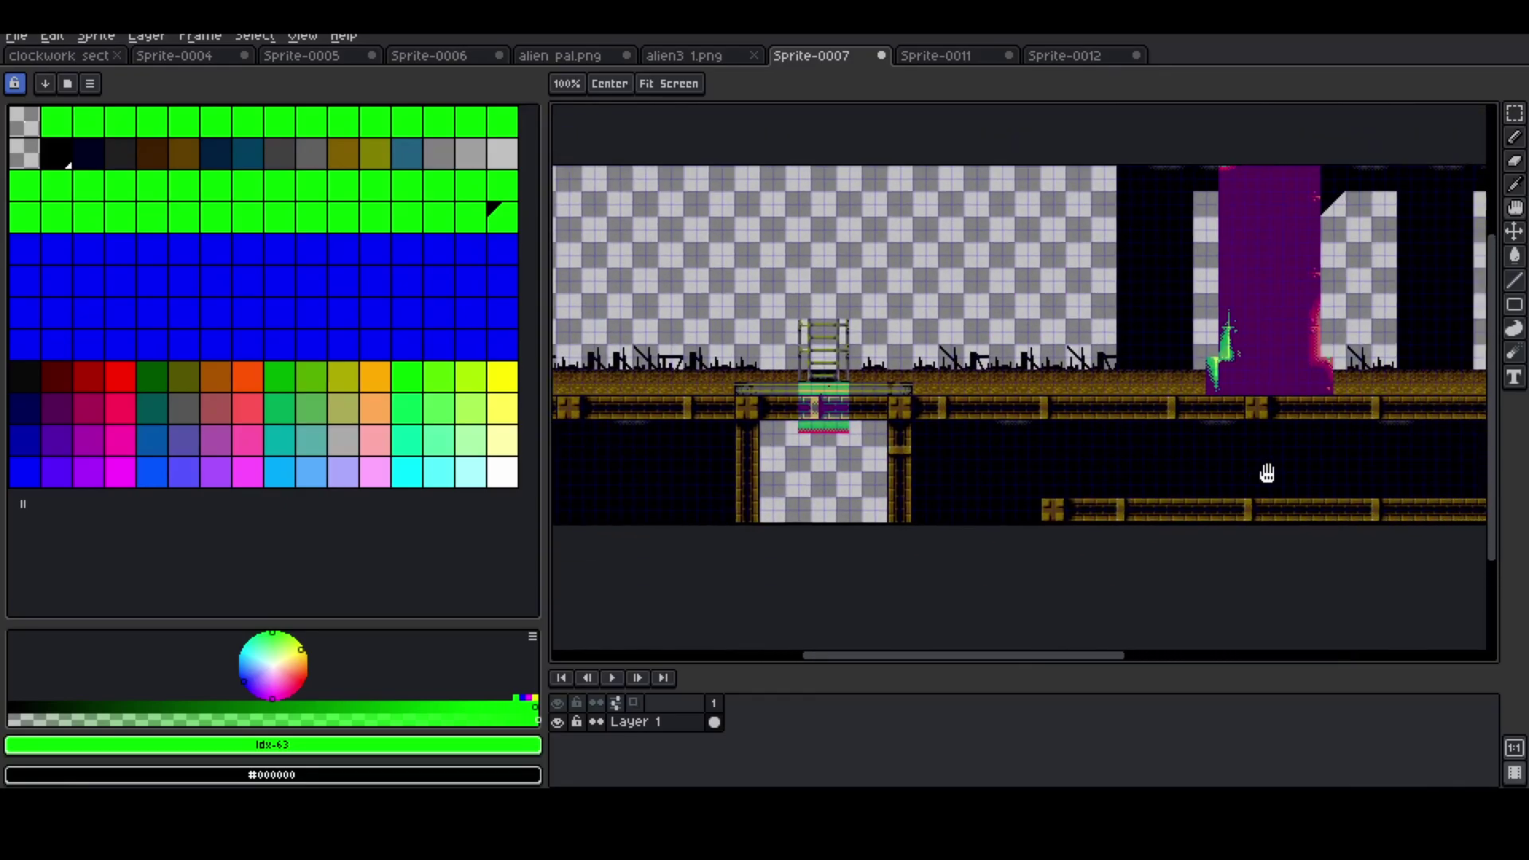
pyautogui.scroll(2, 990, 351)
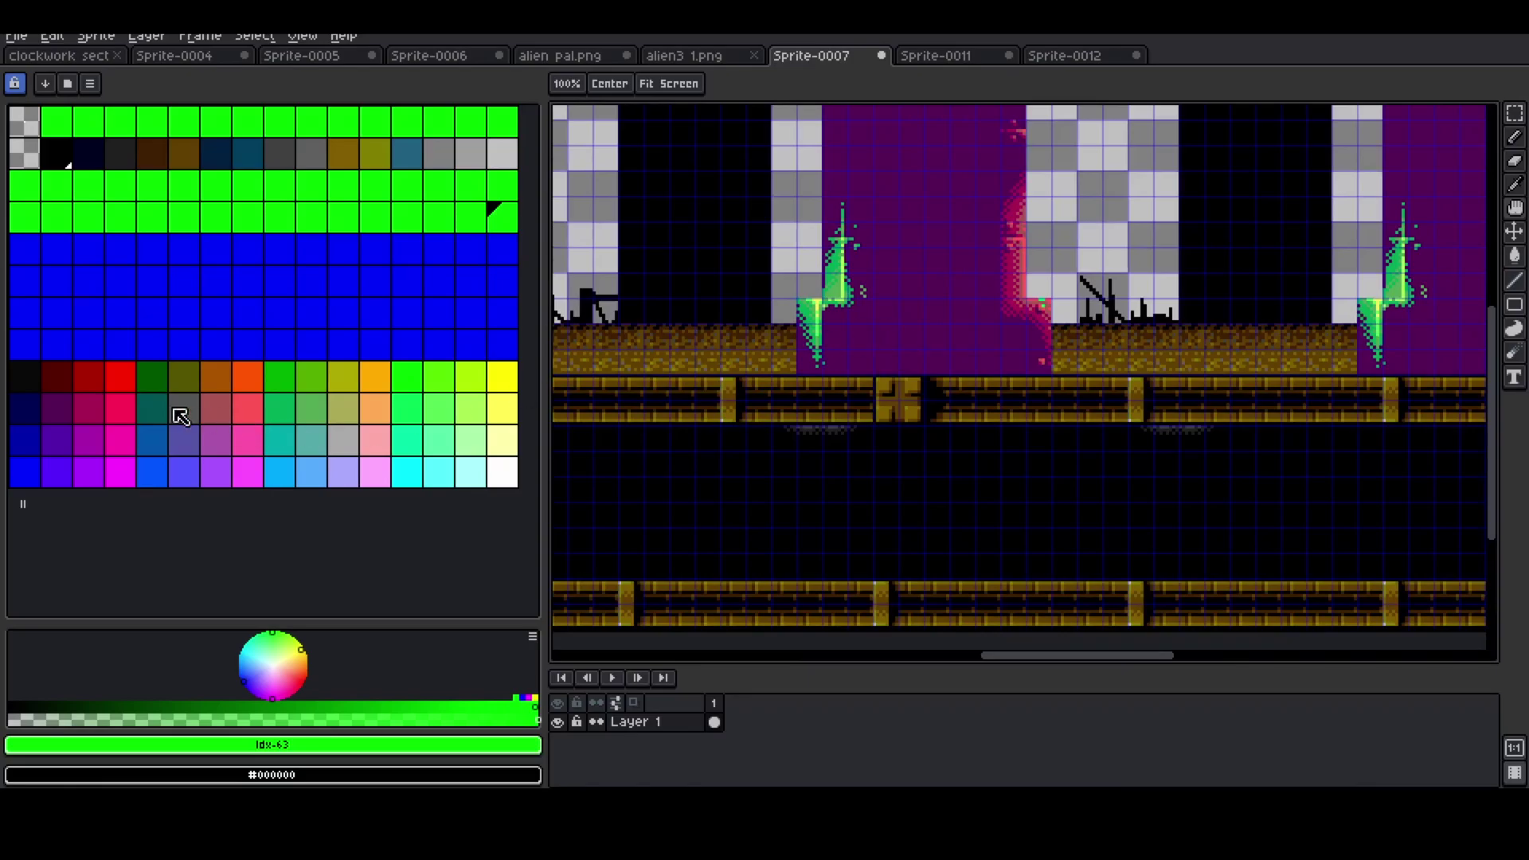
# - Tint Sprite-0007's palette row 144–159 green by setting red to 0
pyautogui.moveTo(24, 405); pyautogui.dragTo(501, 405)
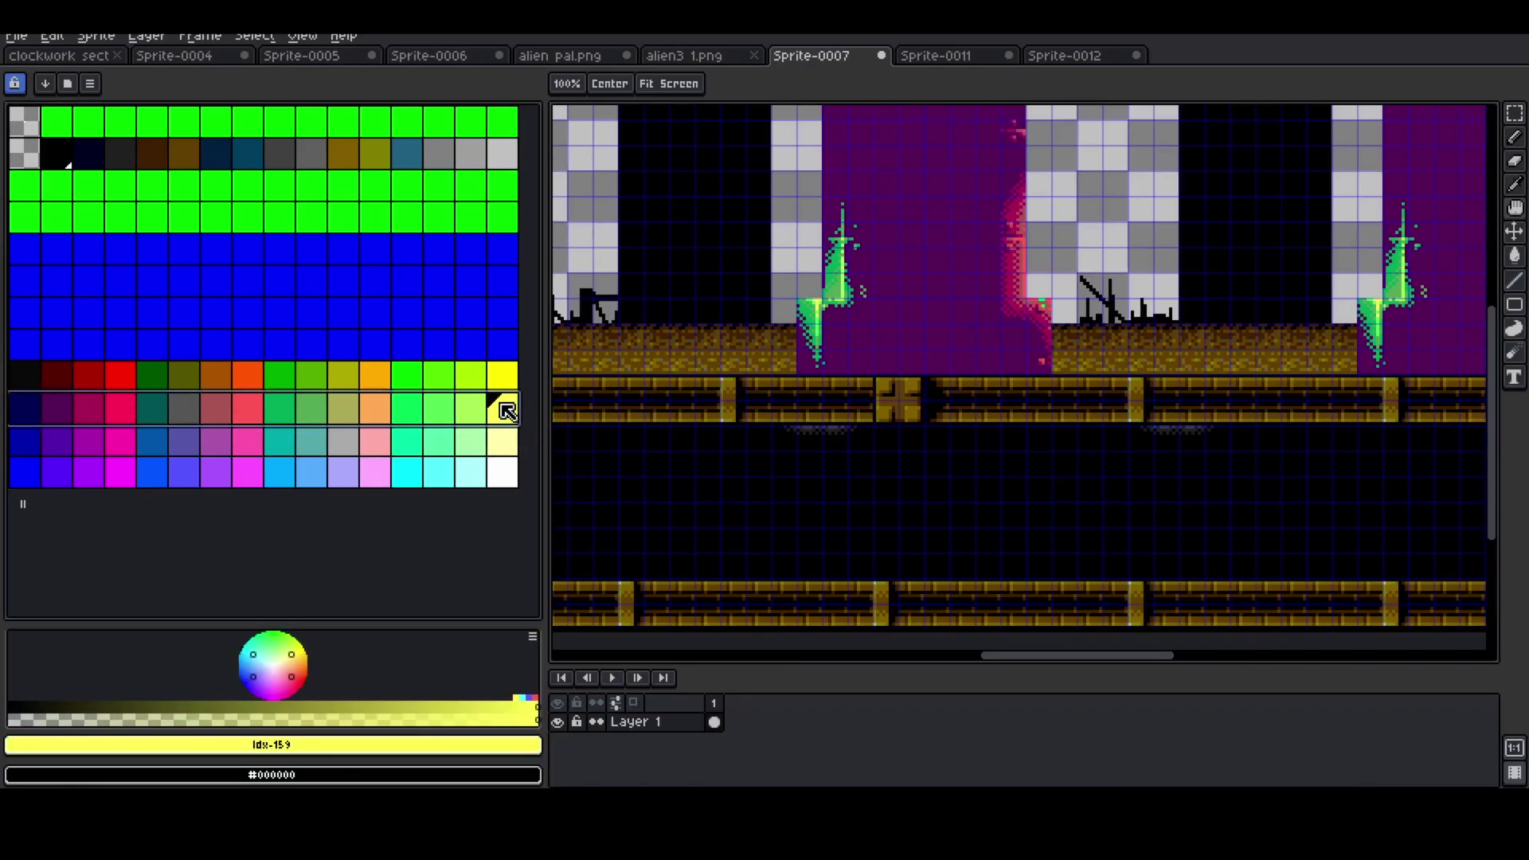
pyautogui.click(426, 745)
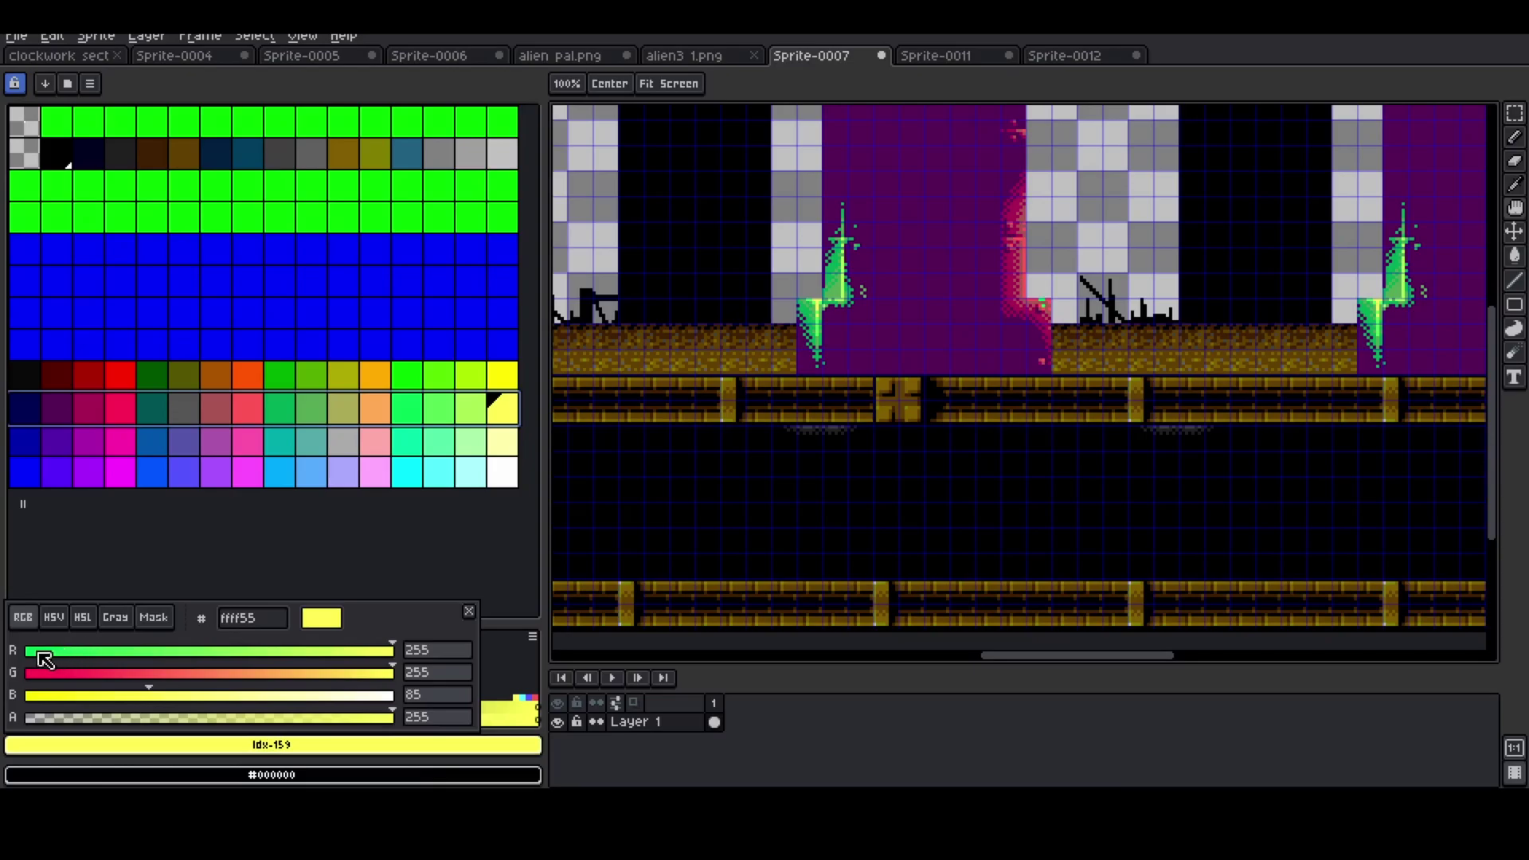
pyautogui.moveTo(38, 653); pyautogui.dragTo(34, 652)
pyautogui.scroll(-2, 898, 491)
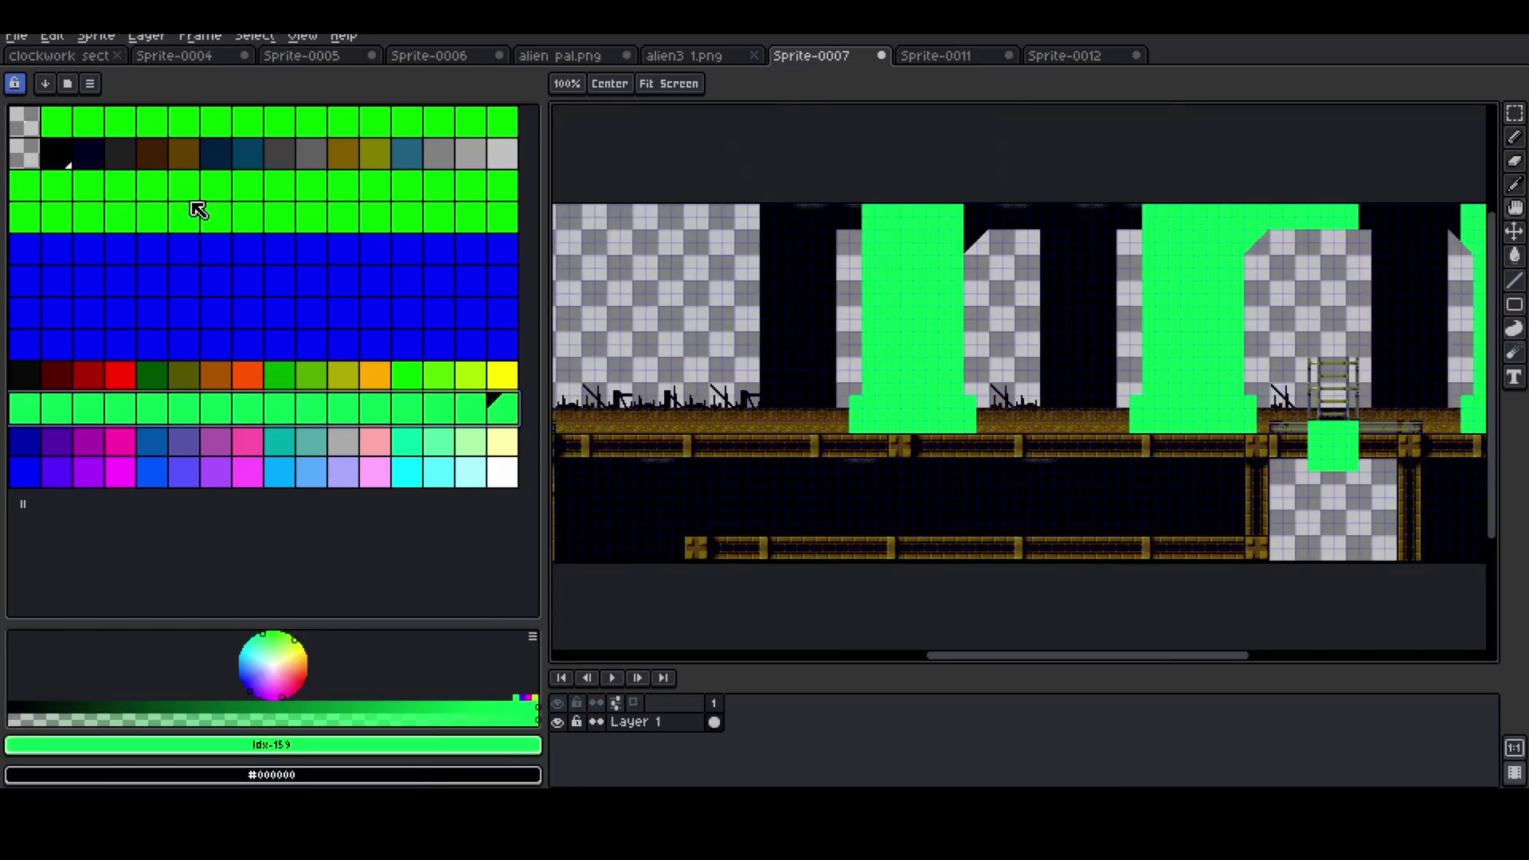
# - Recolour the light grey at index 31 magenta
pyautogui.click(510, 151)
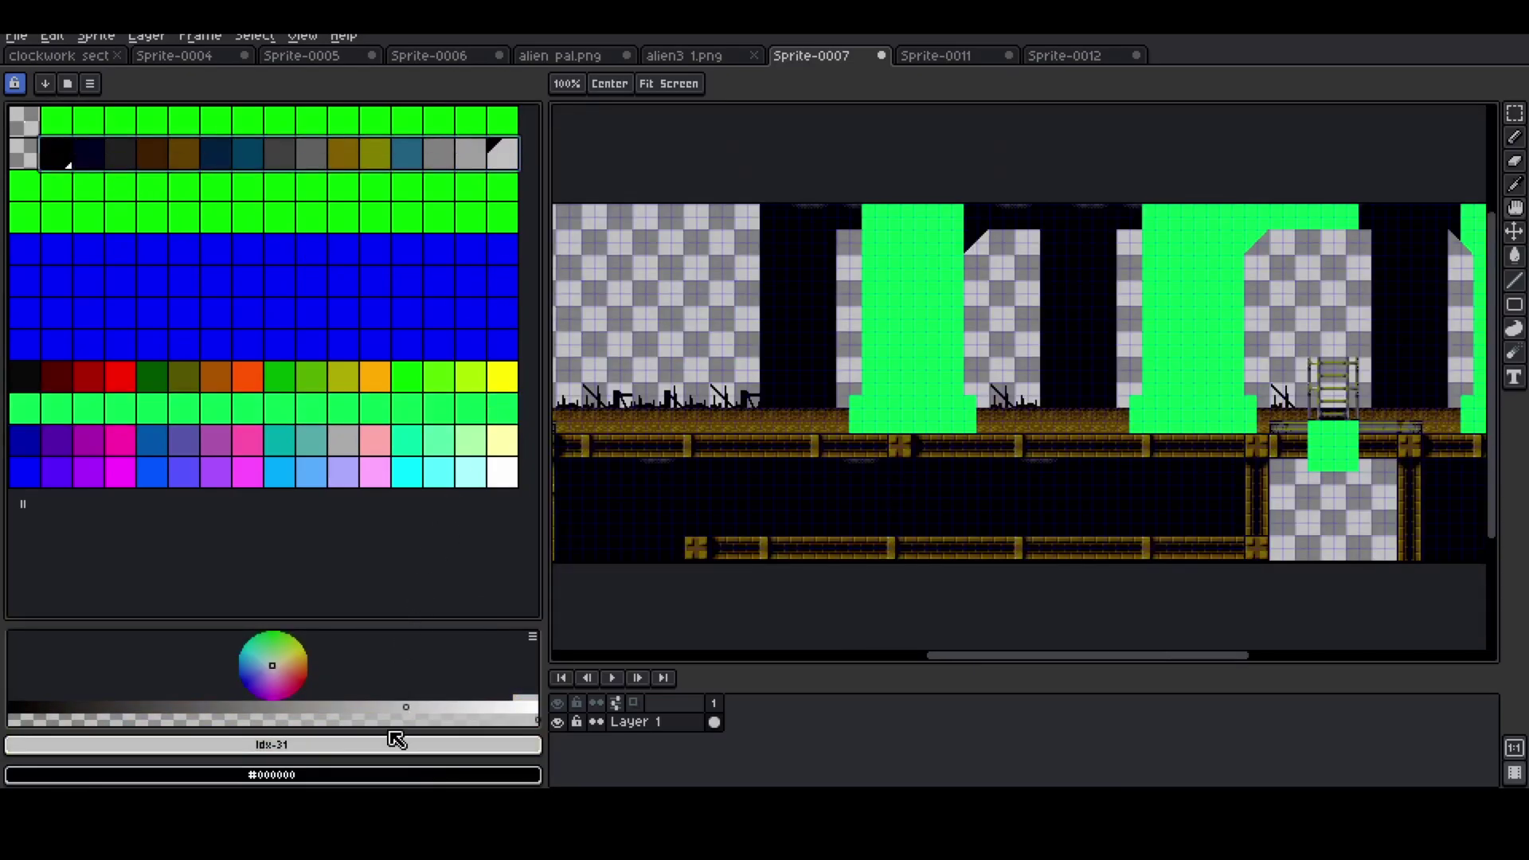
pyautogui.click(394, 737)
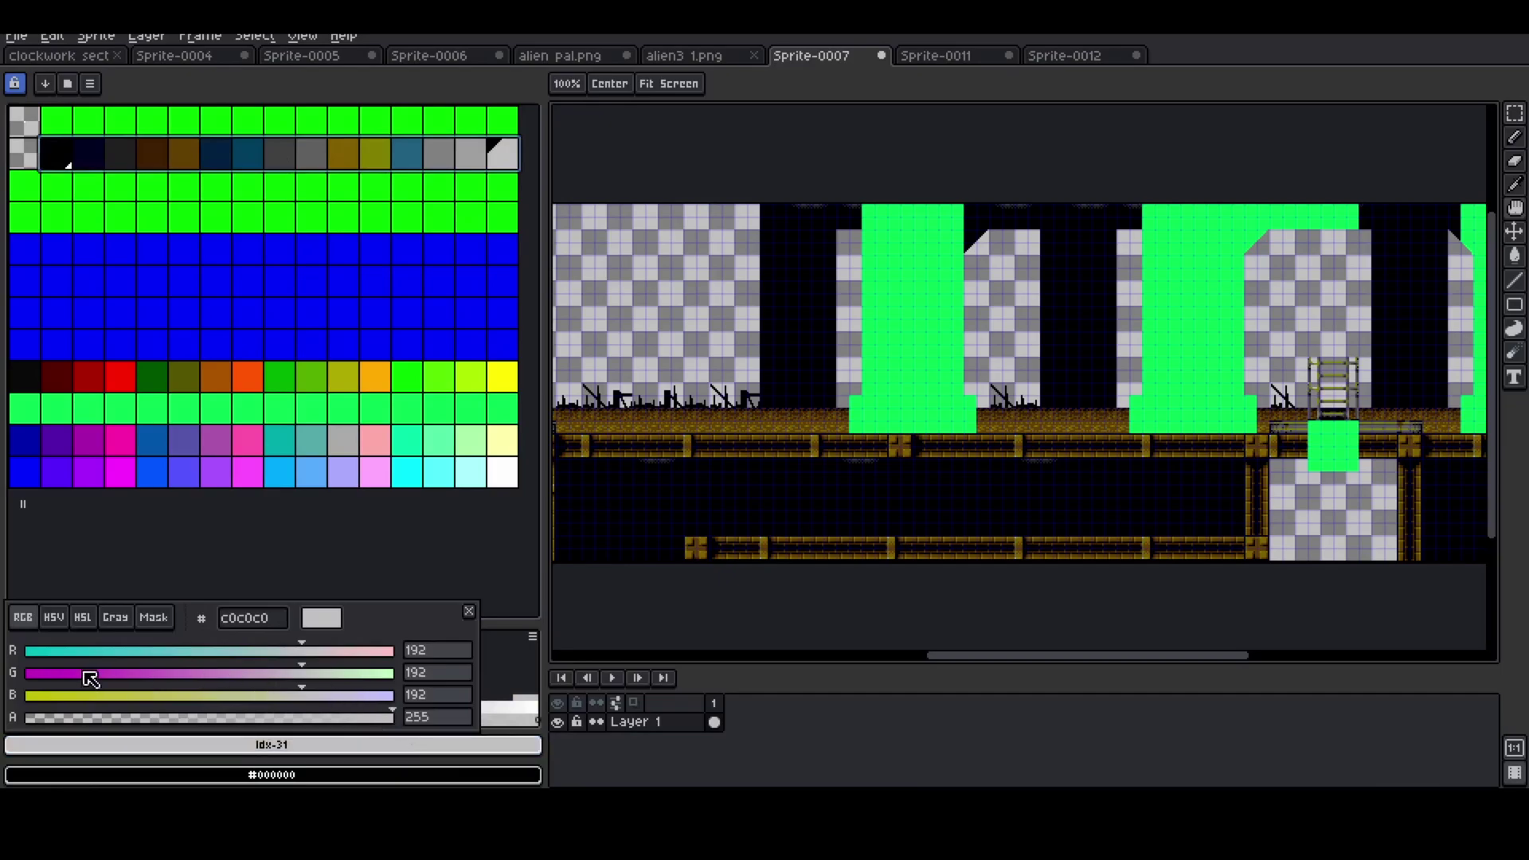
pyautogui.moveTo(49, 675); pyautogui.dragTo(36, 674)
# - Inspect the ladder, green block, girder and sloped edge for magenta second-row tiles
pyautogui.scroll(-2, 1154, 374)
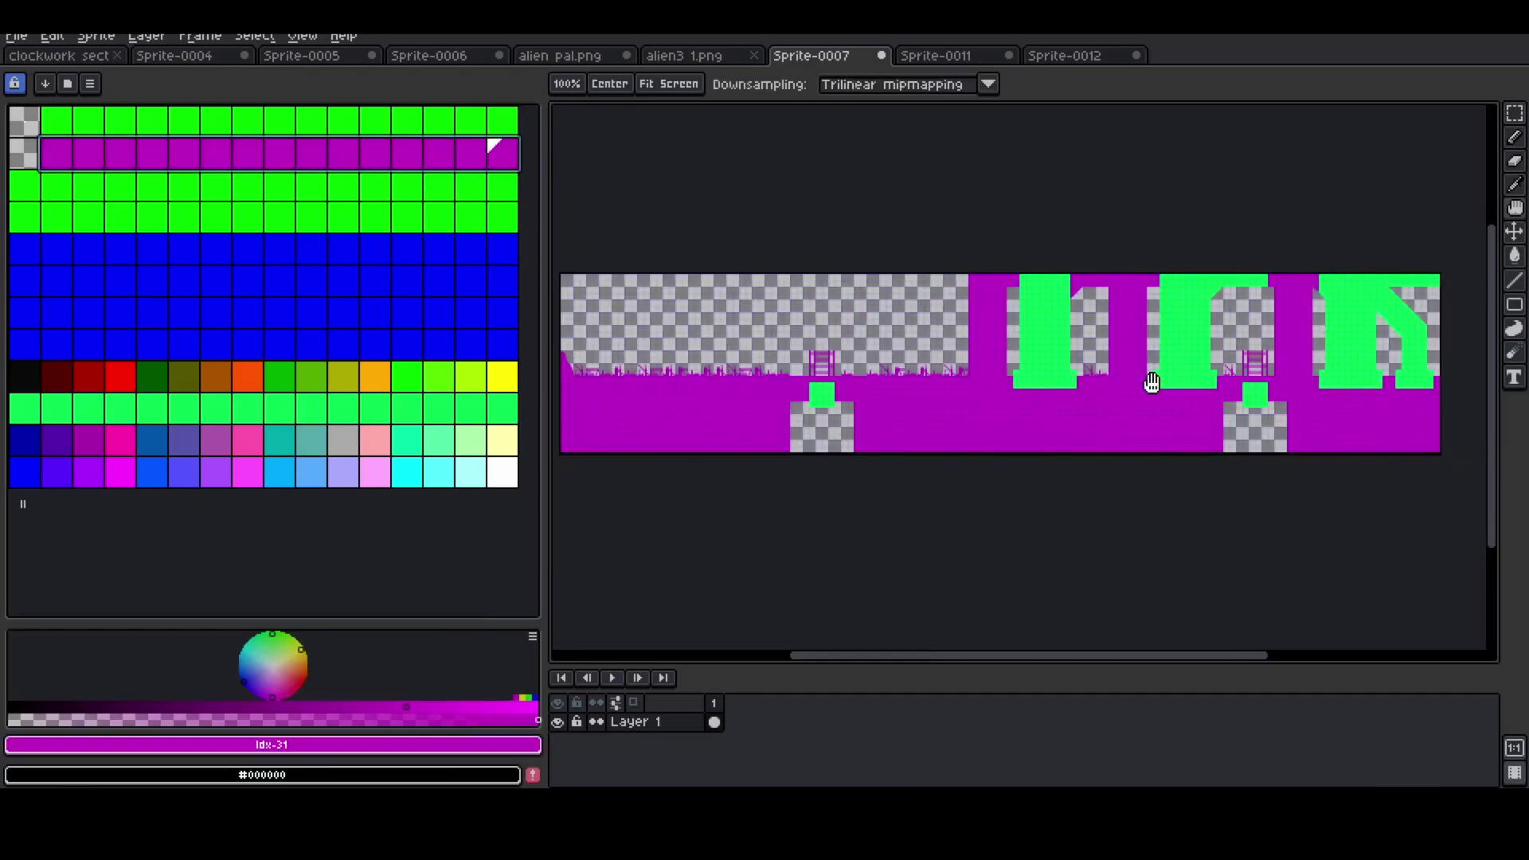
pyautogui.scroll(3, 820, 379)
pyautogui.scroll(1, 719, 462)
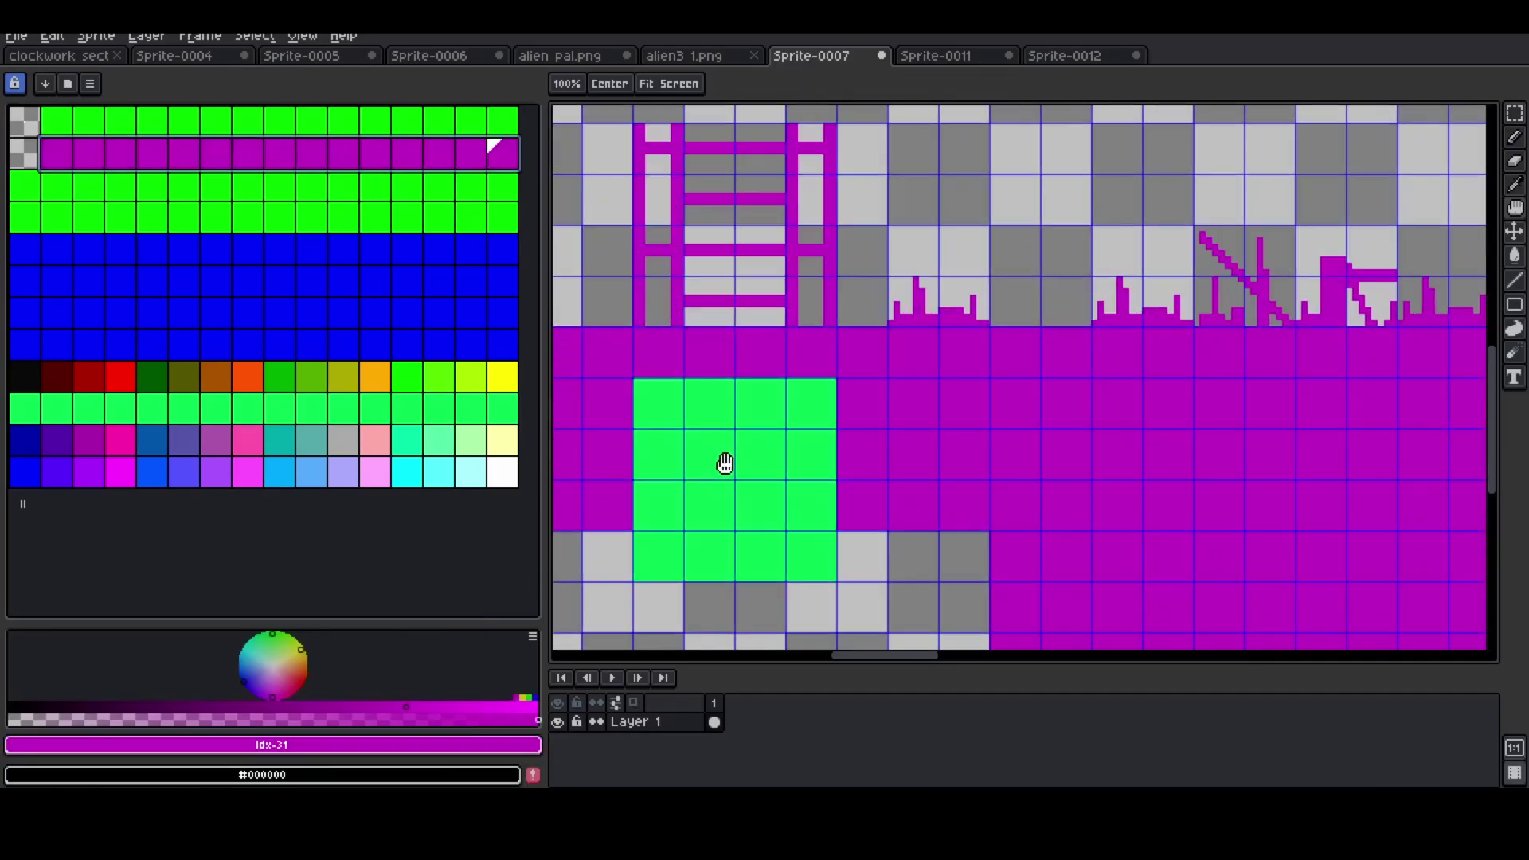
pyautogui.moveTo(720, 460); pyautogui.dragTo(1007, 460)
pyautogui.scroll(4, 914, 385)
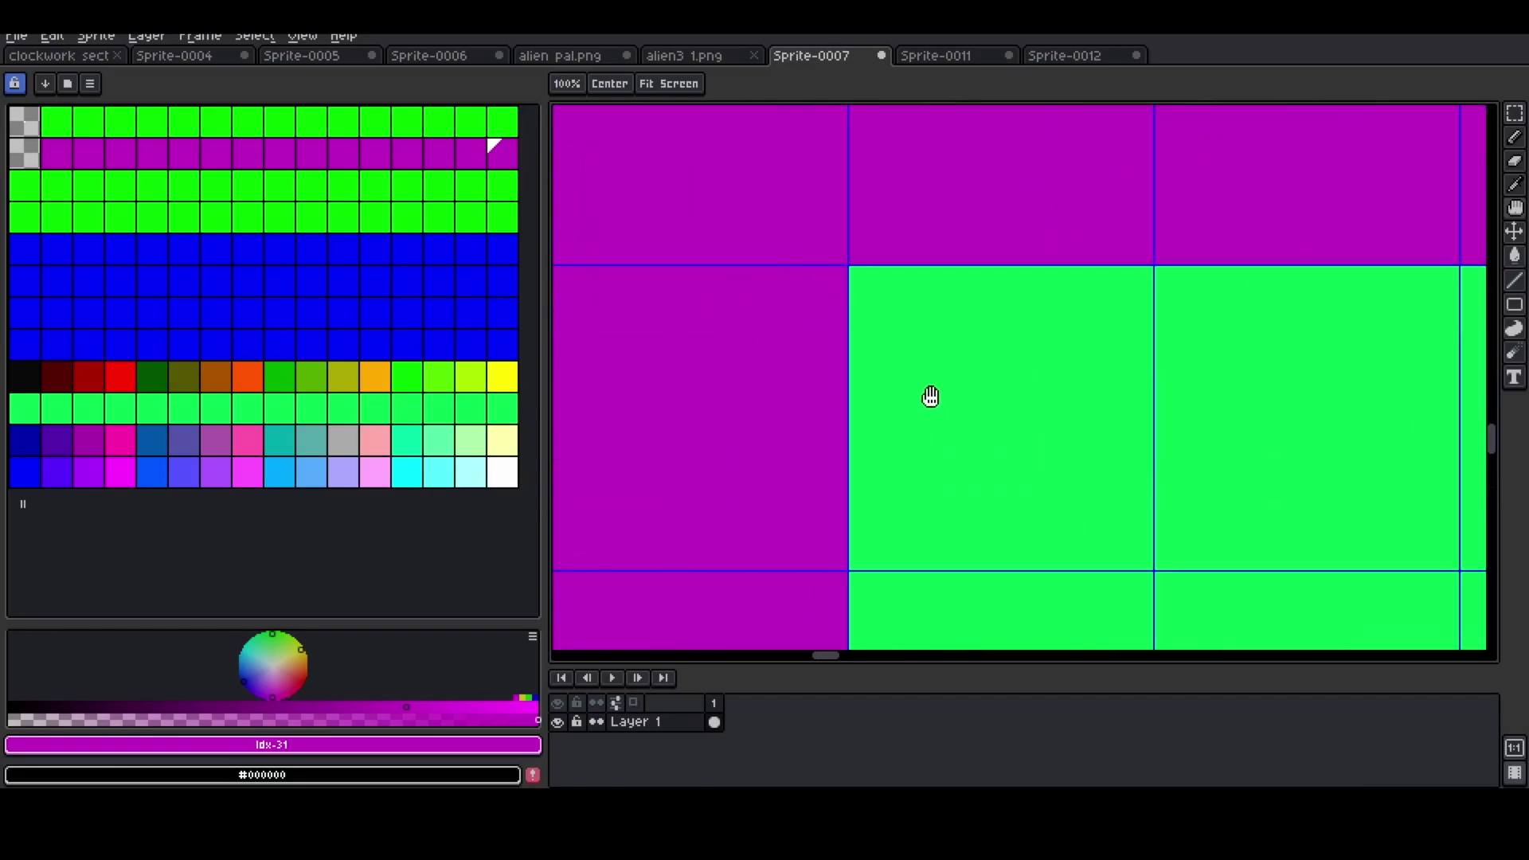
pyautogui.scroll(-5, 890, 305)
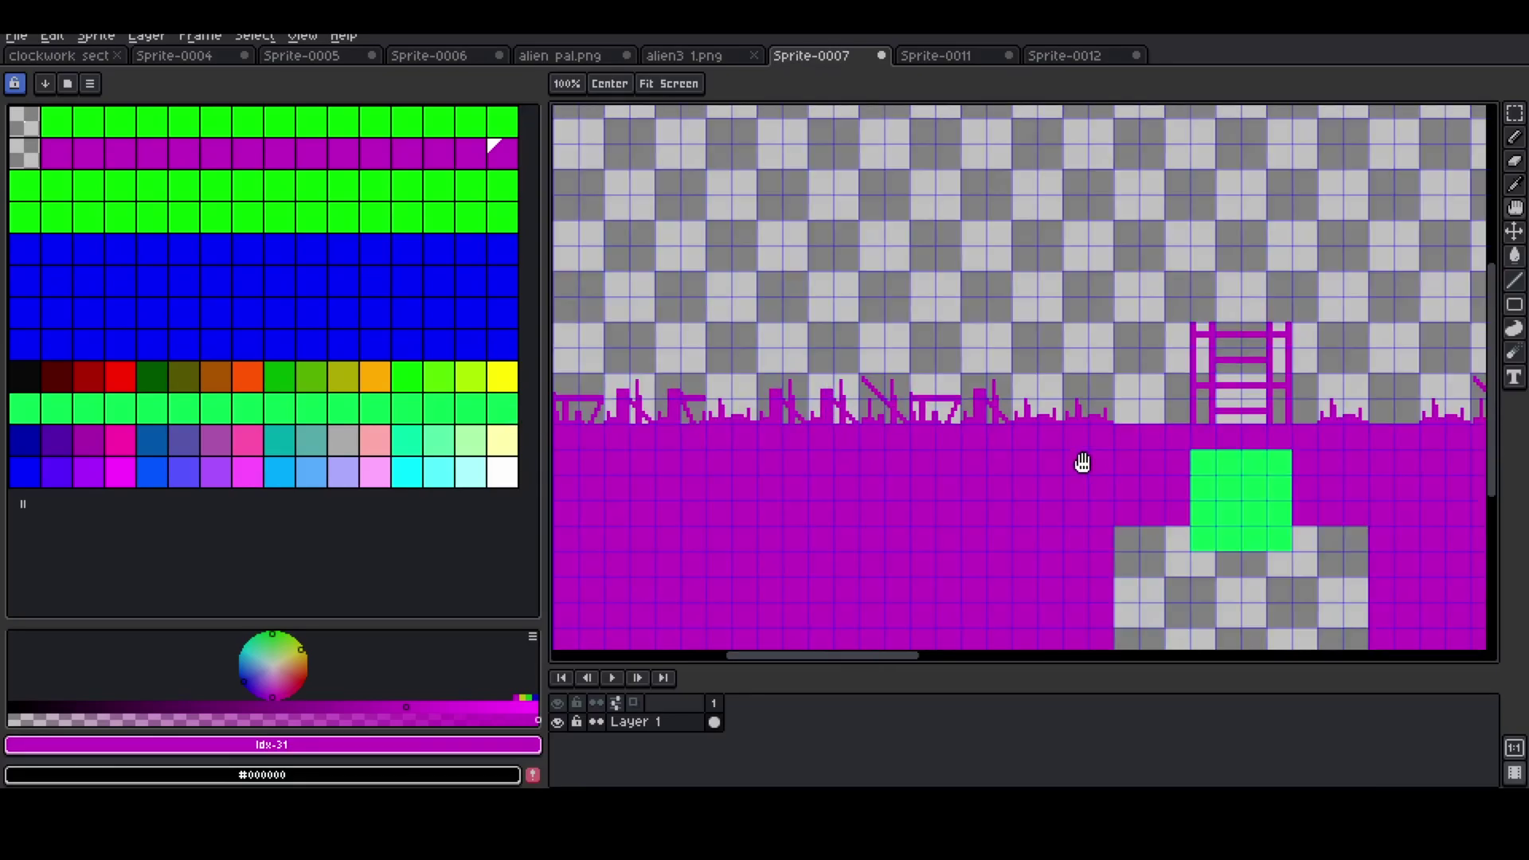
pyautogui.scroll(2, 1172, 460)
pyautogui.scroll(3, 1297, 399)
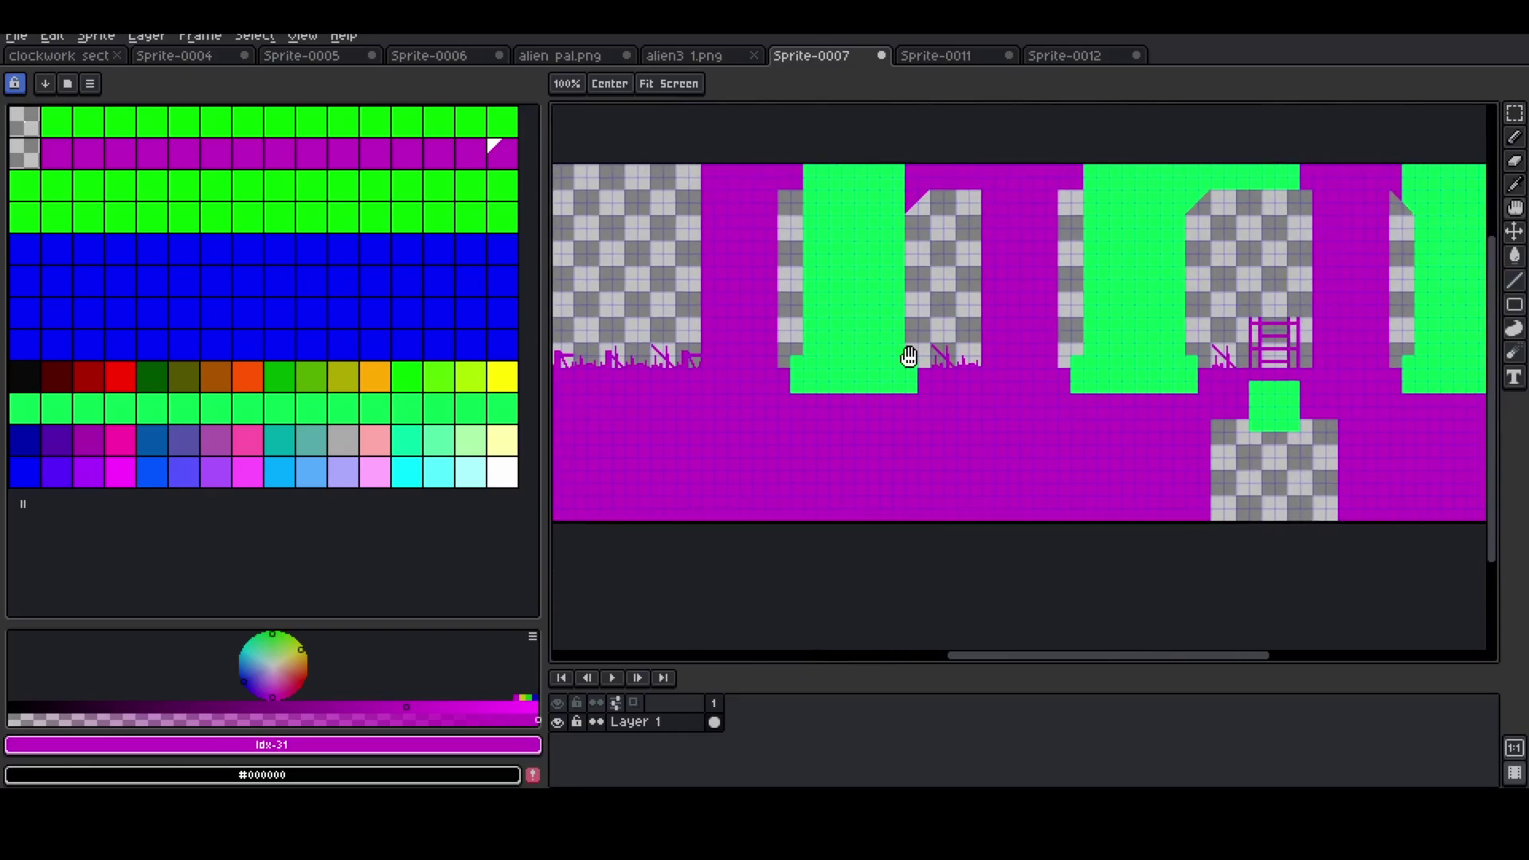
pyautogui.moveTo(1079, 416); pyautogui.dragTo(740, 393)
pyautogui.moveTo(1321, 435); pyautogui.dragTo(689, 437)
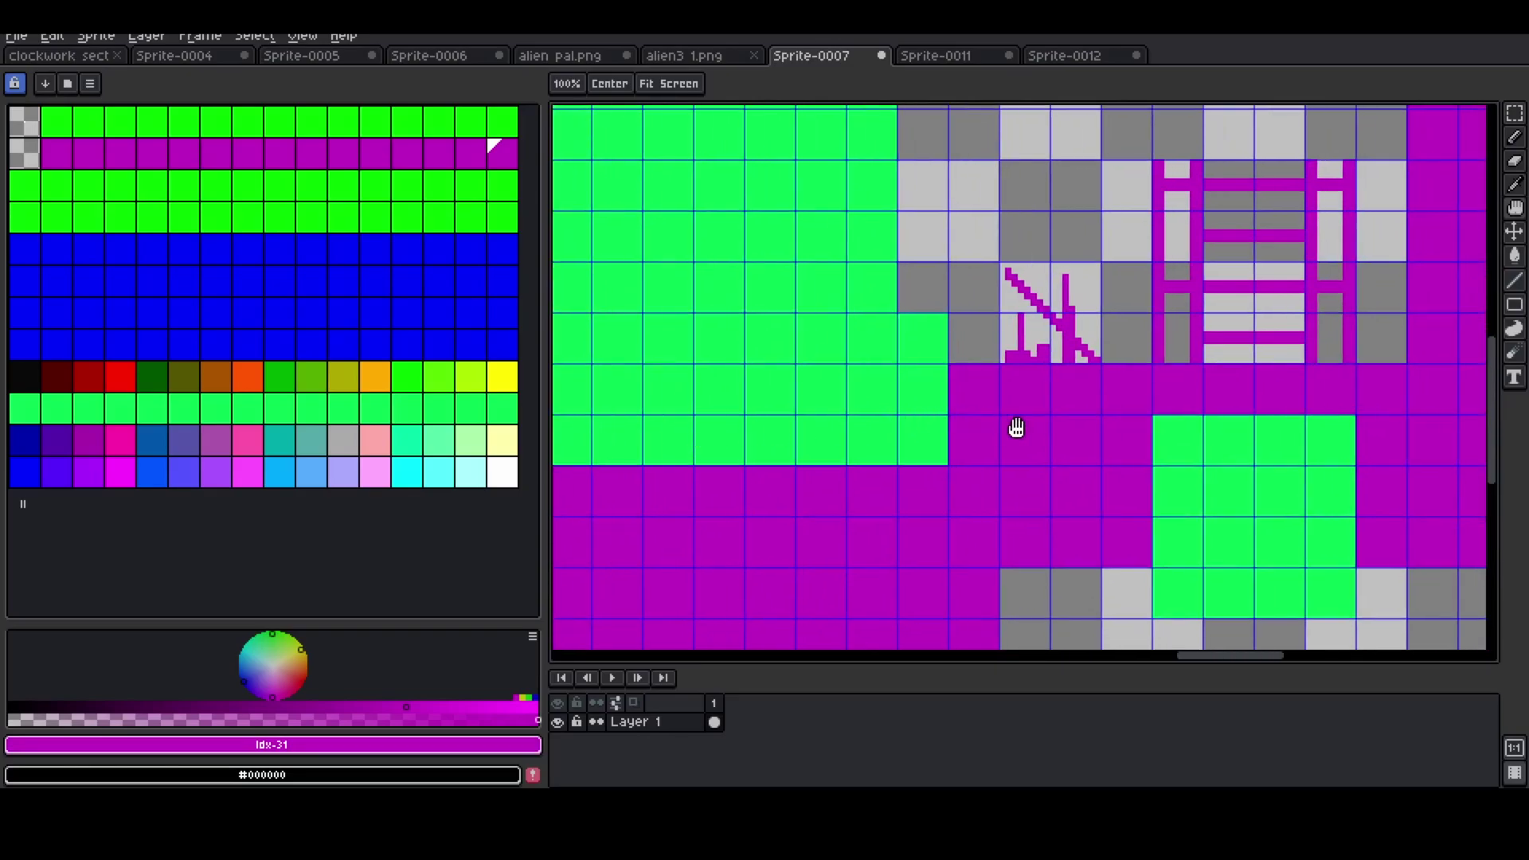
pyautogui.moveTo(1091, 466); pyautogui.dragTo(847, 375)
pyautogui.scroll(-3, 848, 376)
pyautogui.moveTo(1278, 274); pyautogui.dragTo(853, 414)
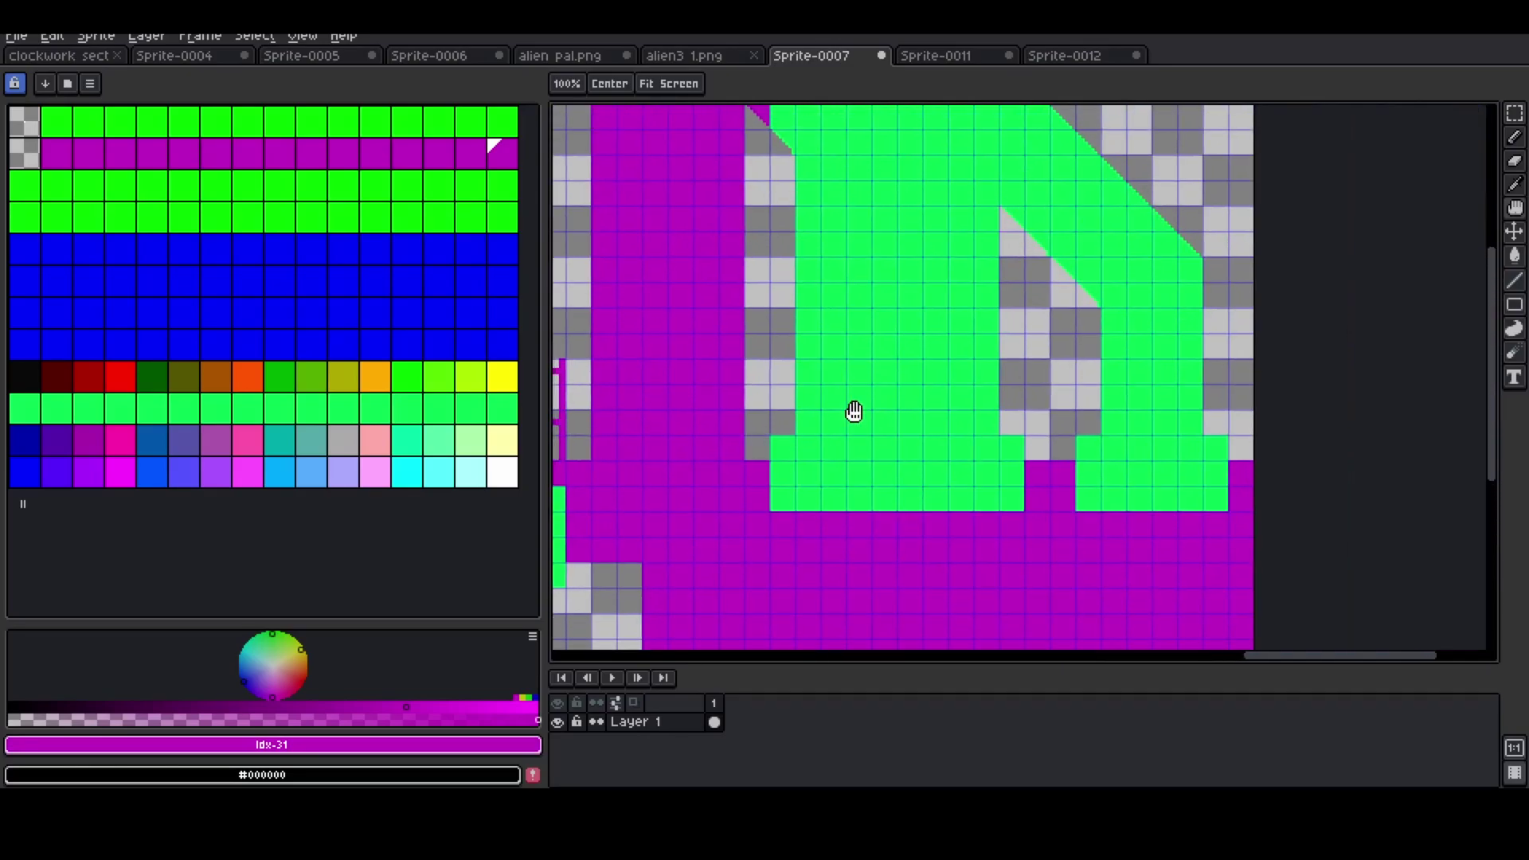
pyautogui.scroll(-2, 854, 413)
pyautogui.moveTo(770, 297); pyautogui.dragTo(959, 342)
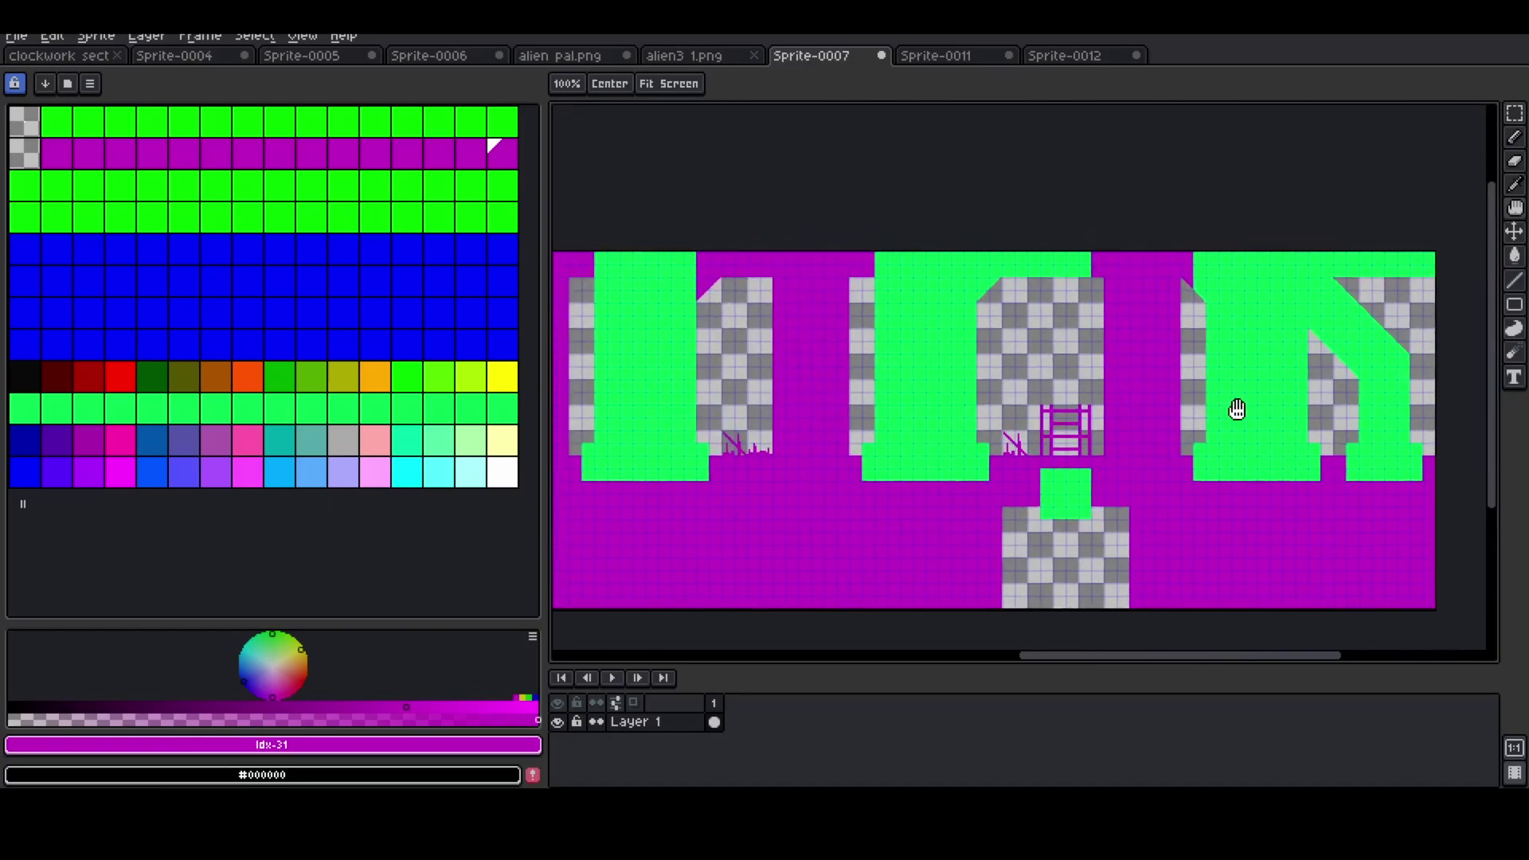
pyautogui.moveTo(1236, 409); pyautogui.dragTo(938, 397)
pyautogui.scroll(3, 1136, 383)
pyautogui.moveTo(993, 280); pyautogui.dragTo(945, 474)
pyautogui.scroll(2, 1011, 353)
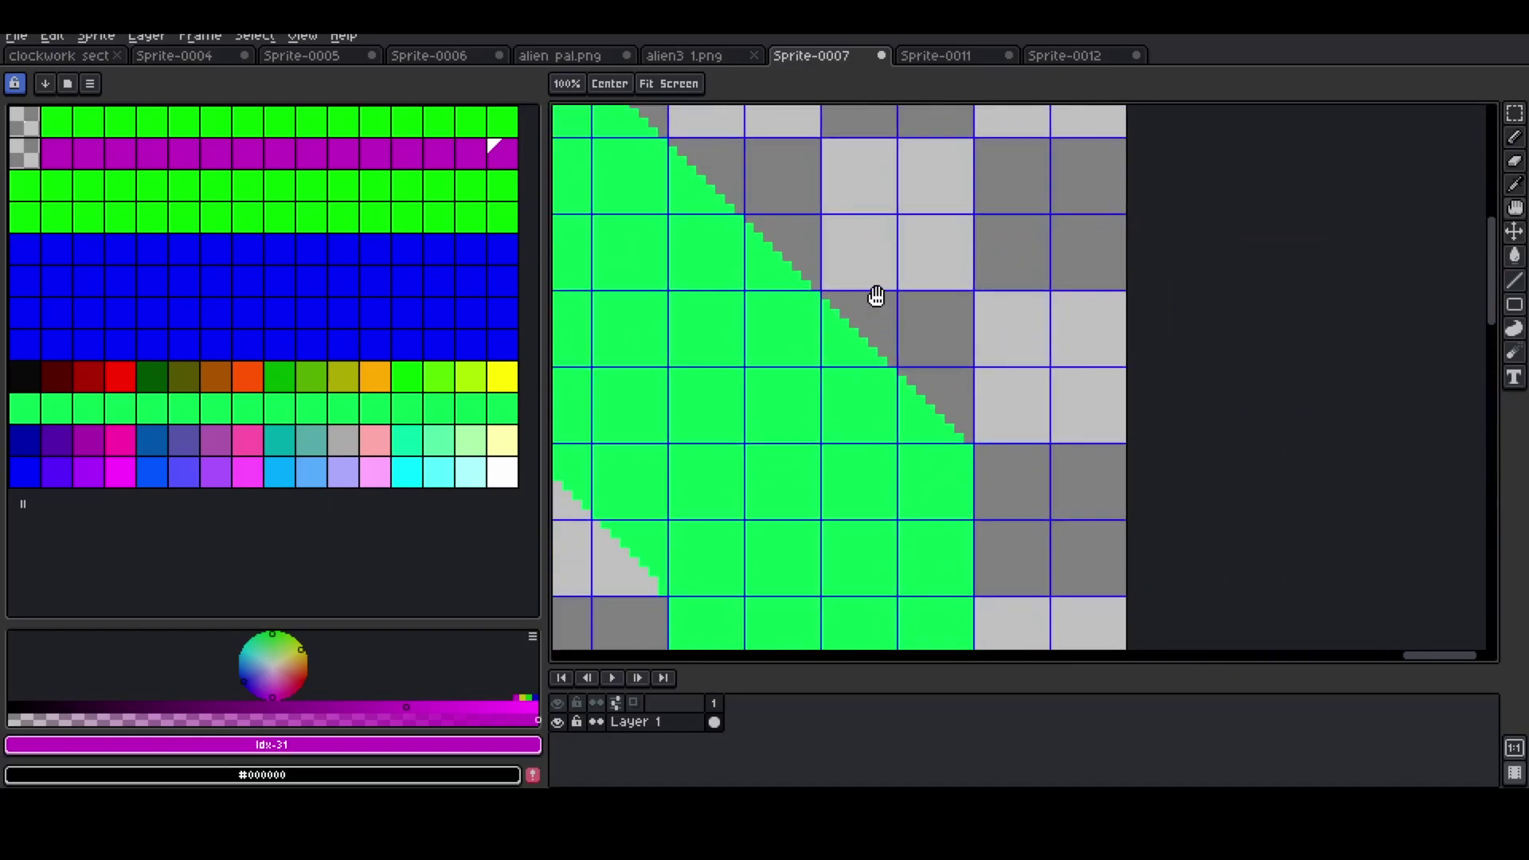
pyautogui.scroll(-4, 1035, 366)
pyautogui.moveTo(822, 468); pyautogui.dragTo(1018, 414)
pyautogui.scroll(3, 755, 169)
pyautogui.moveTo(820, 254); pyautogui.dragTo(821, 380)
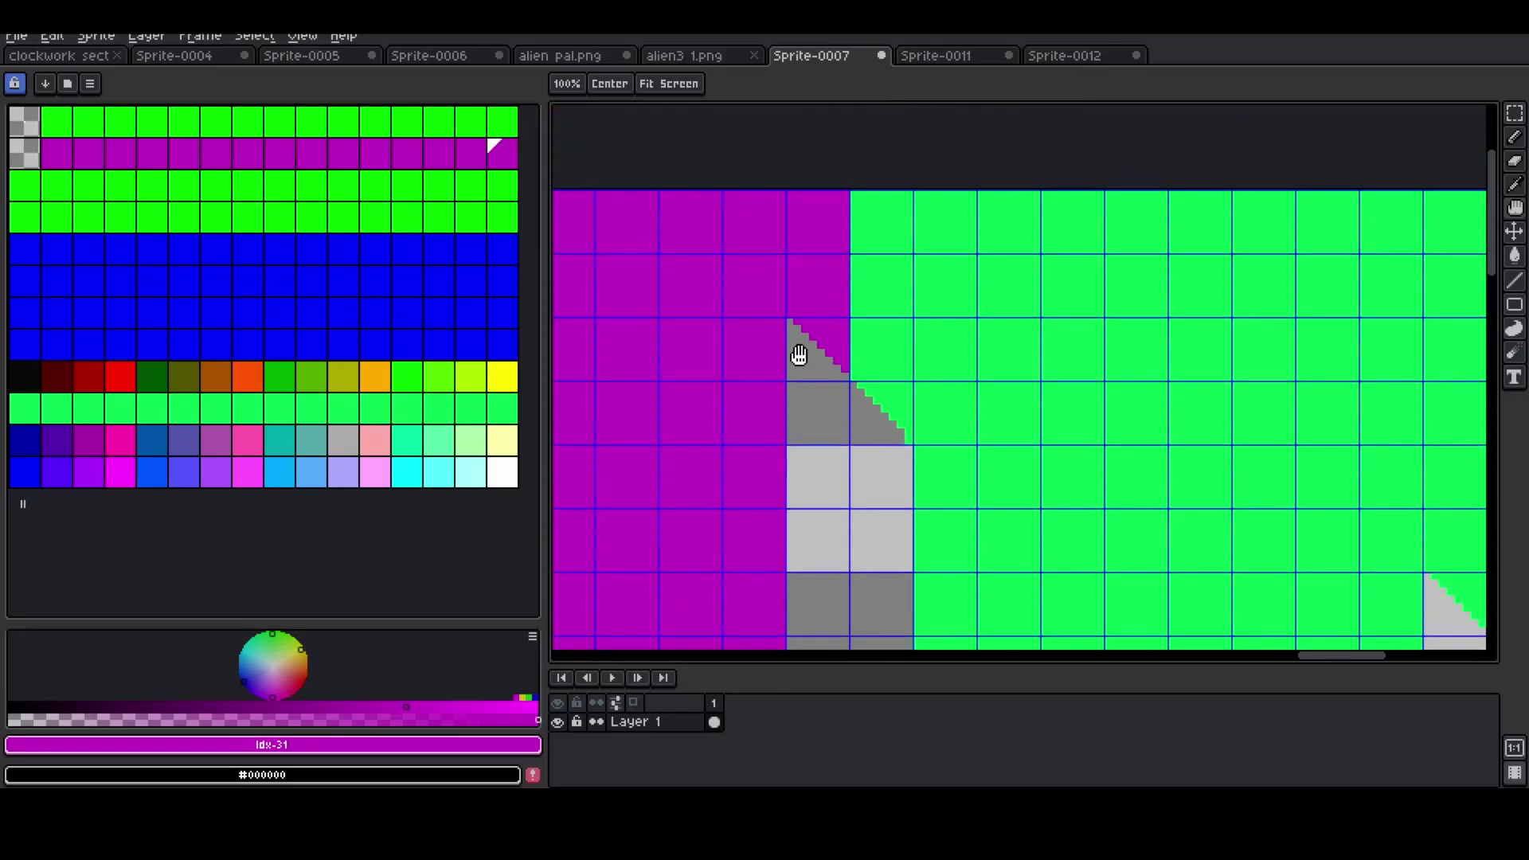
pyautogui.scroll(3, 804, 358)
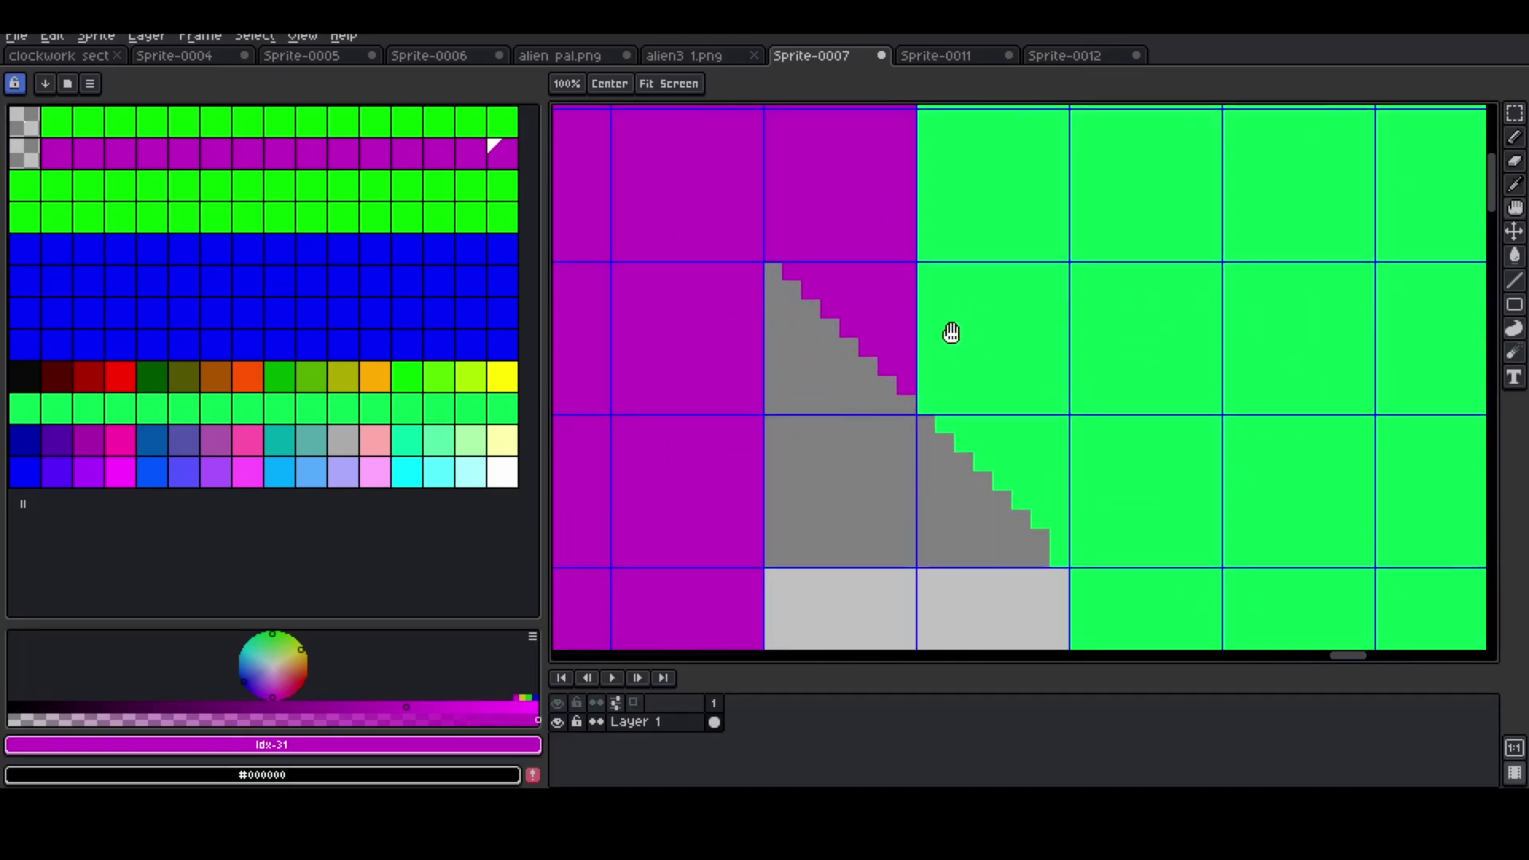
pyautogui.scroll(-5, 952, 348)
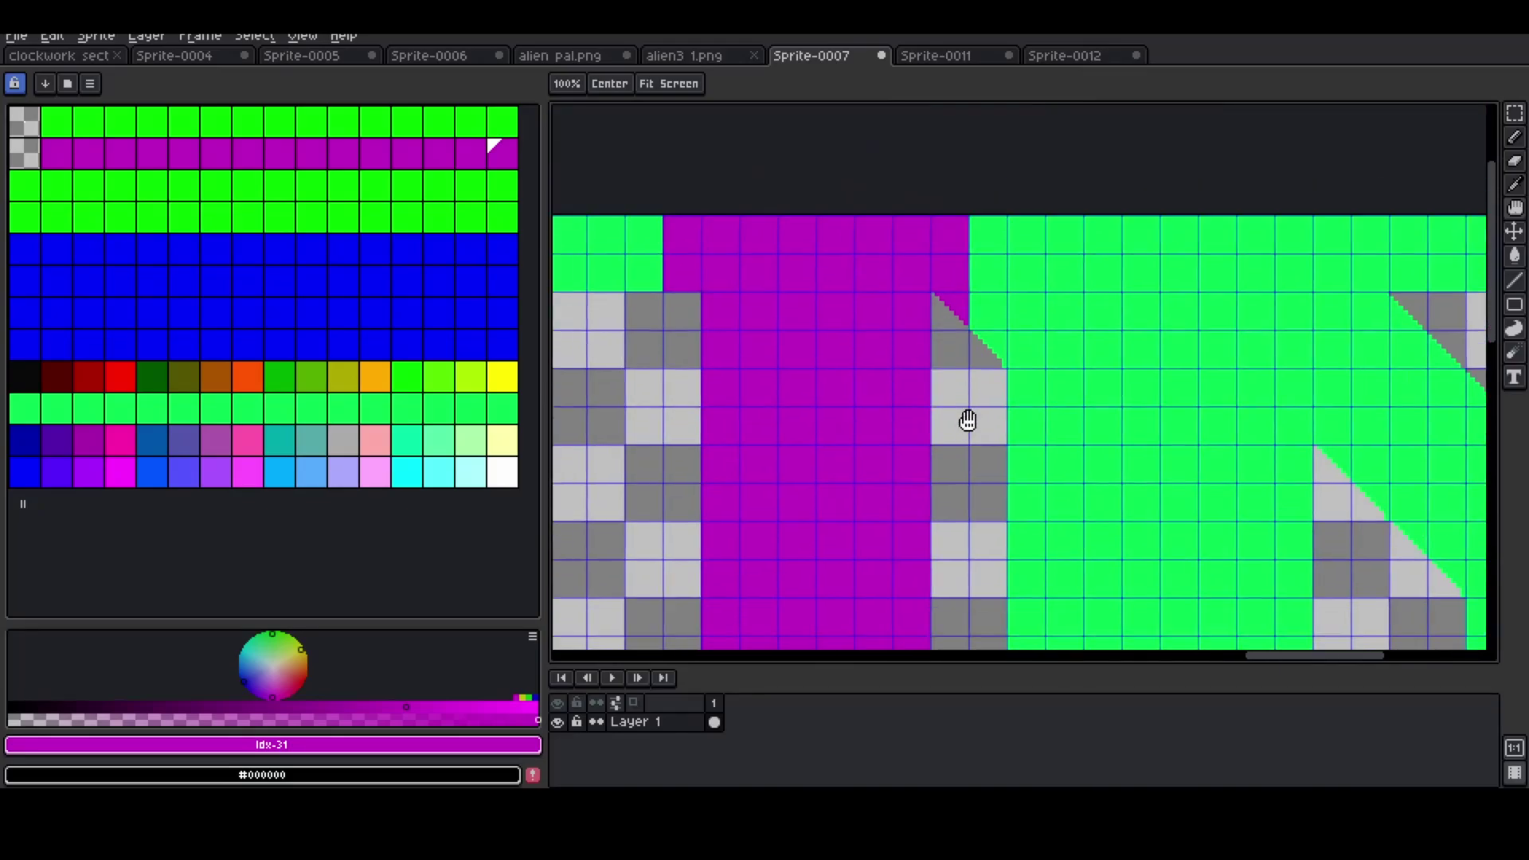
pyautogui.moveTo(967, 420); pyautogui.dragTo(1025, 321)
pyautogui.scroll(2, 1020, 167)
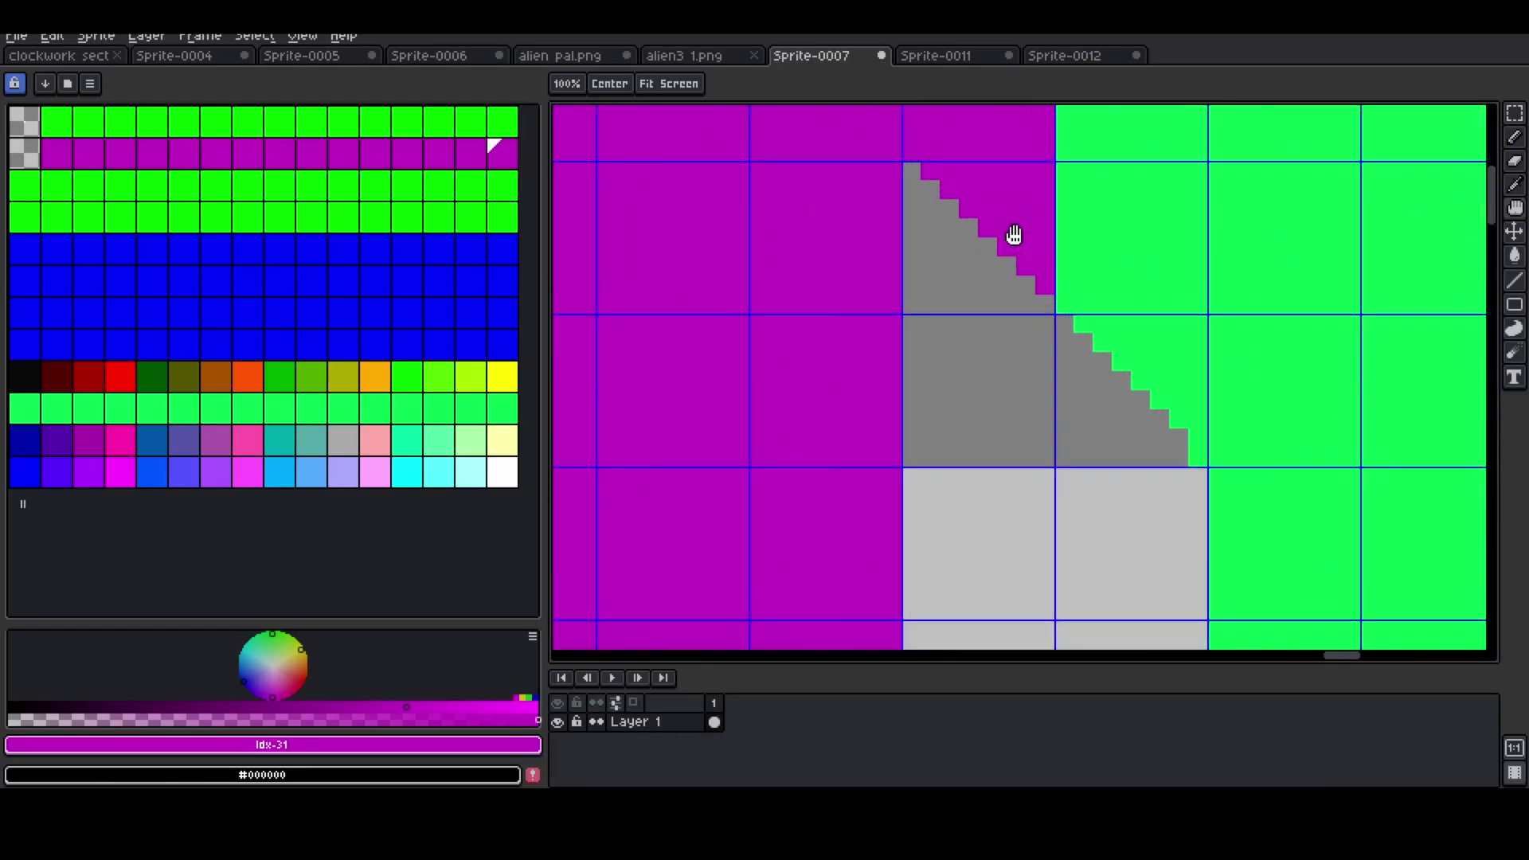
pyautogui.scroll(-6, 1092, 270)
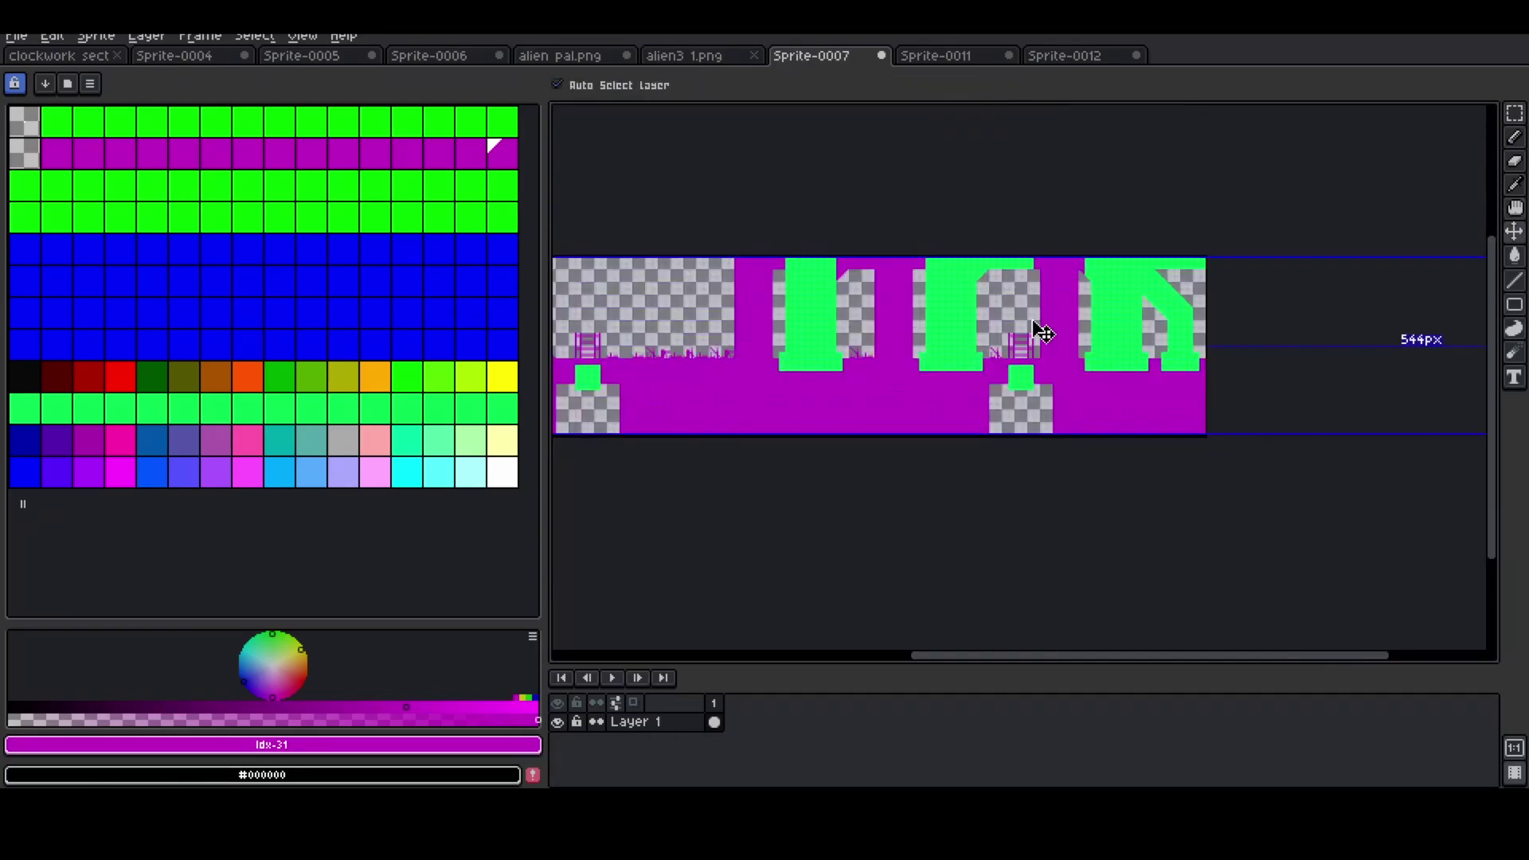
# - Undo the magenta test colour to restore the second palette row's original colours
pyautogui.hotkey('ctrl', 'z')
pyautogui.hotkey('ctrl', 'z')
pyautogui.scroll(3, 947, 351)
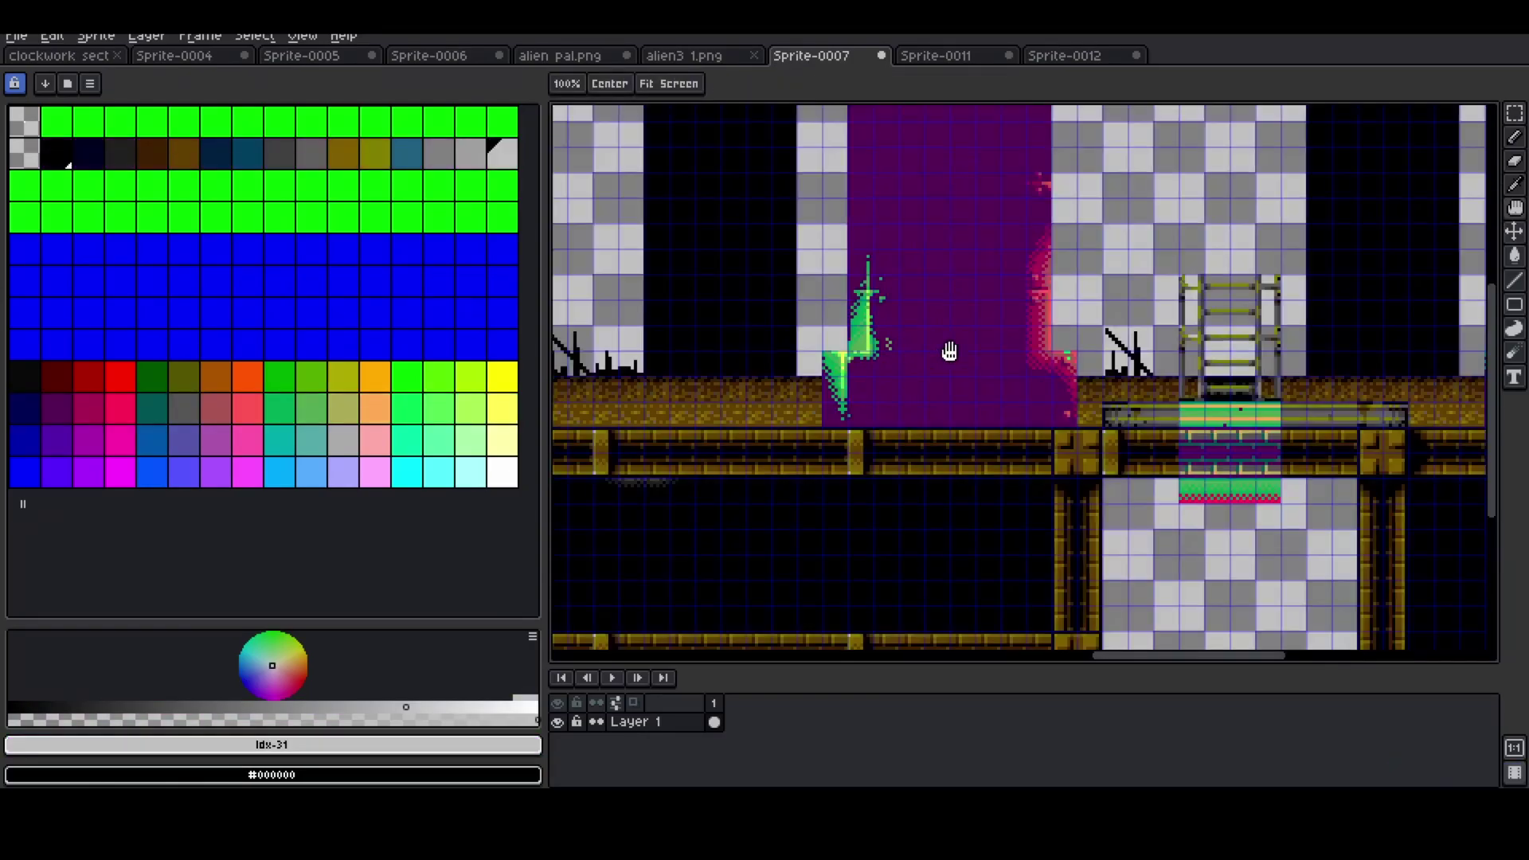
pyautogui.scroll(-2, 960, 368)
pyautogui.moveTo(960, 368); pyautogui.dragTo(1000, 365)
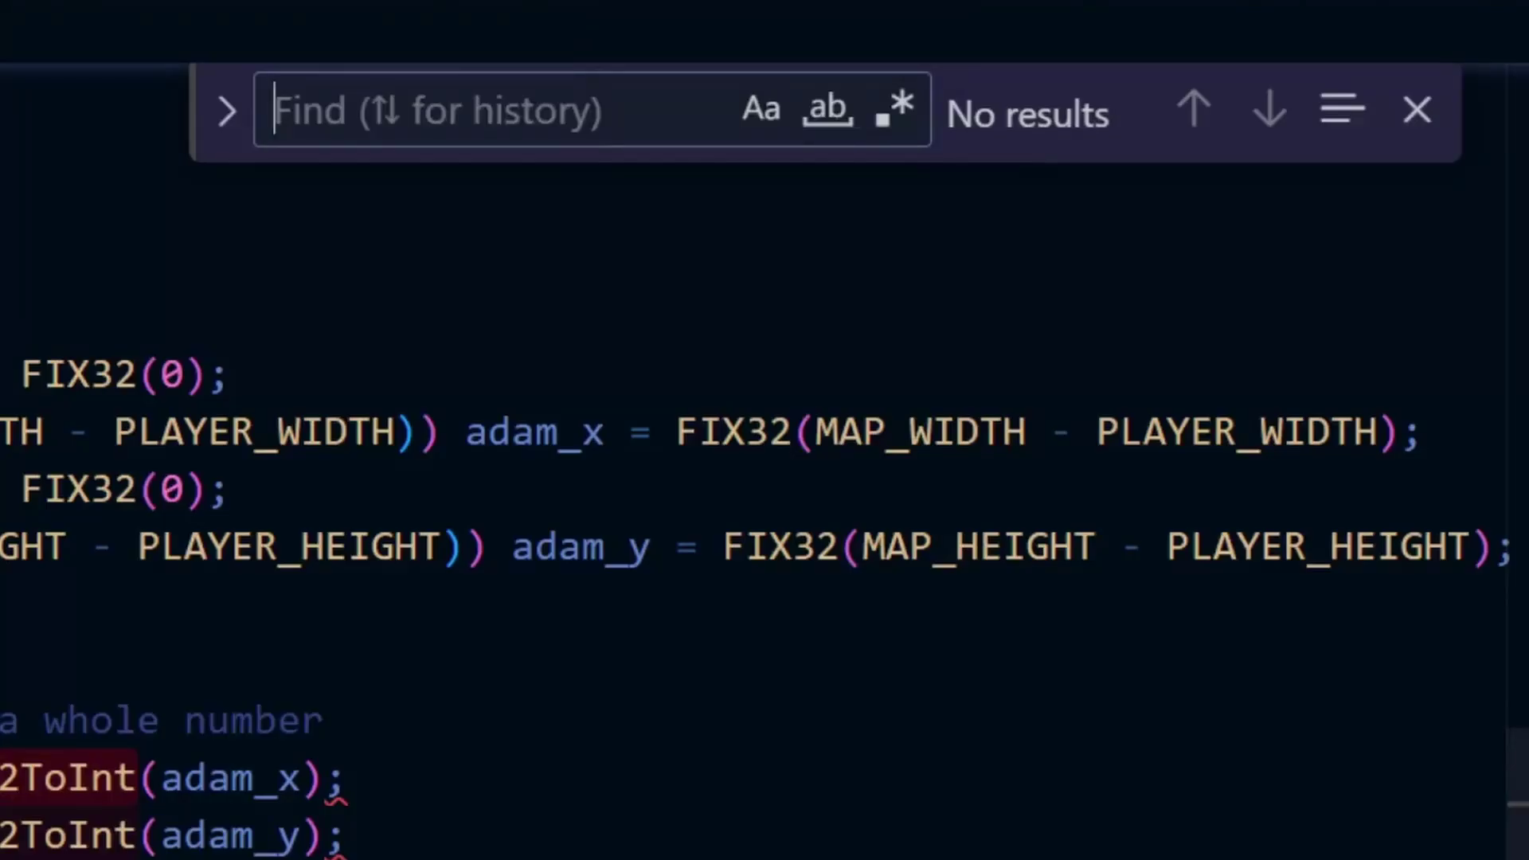
# - Search the code for fix32toint from clipboard history and step through the matches
pyautogui.press('super+v')
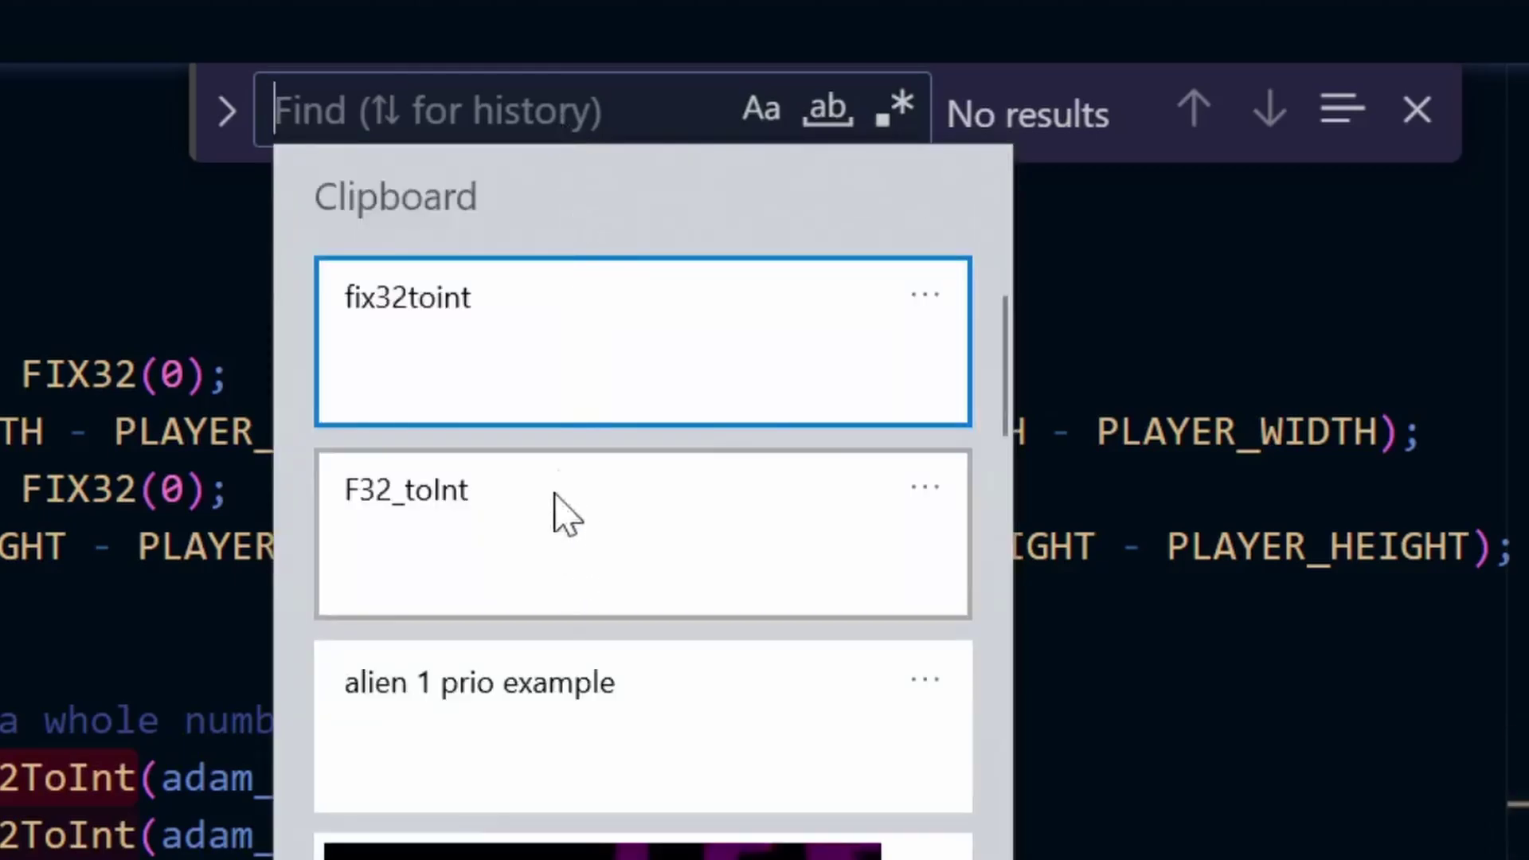
pyautogui.click(524, 344)
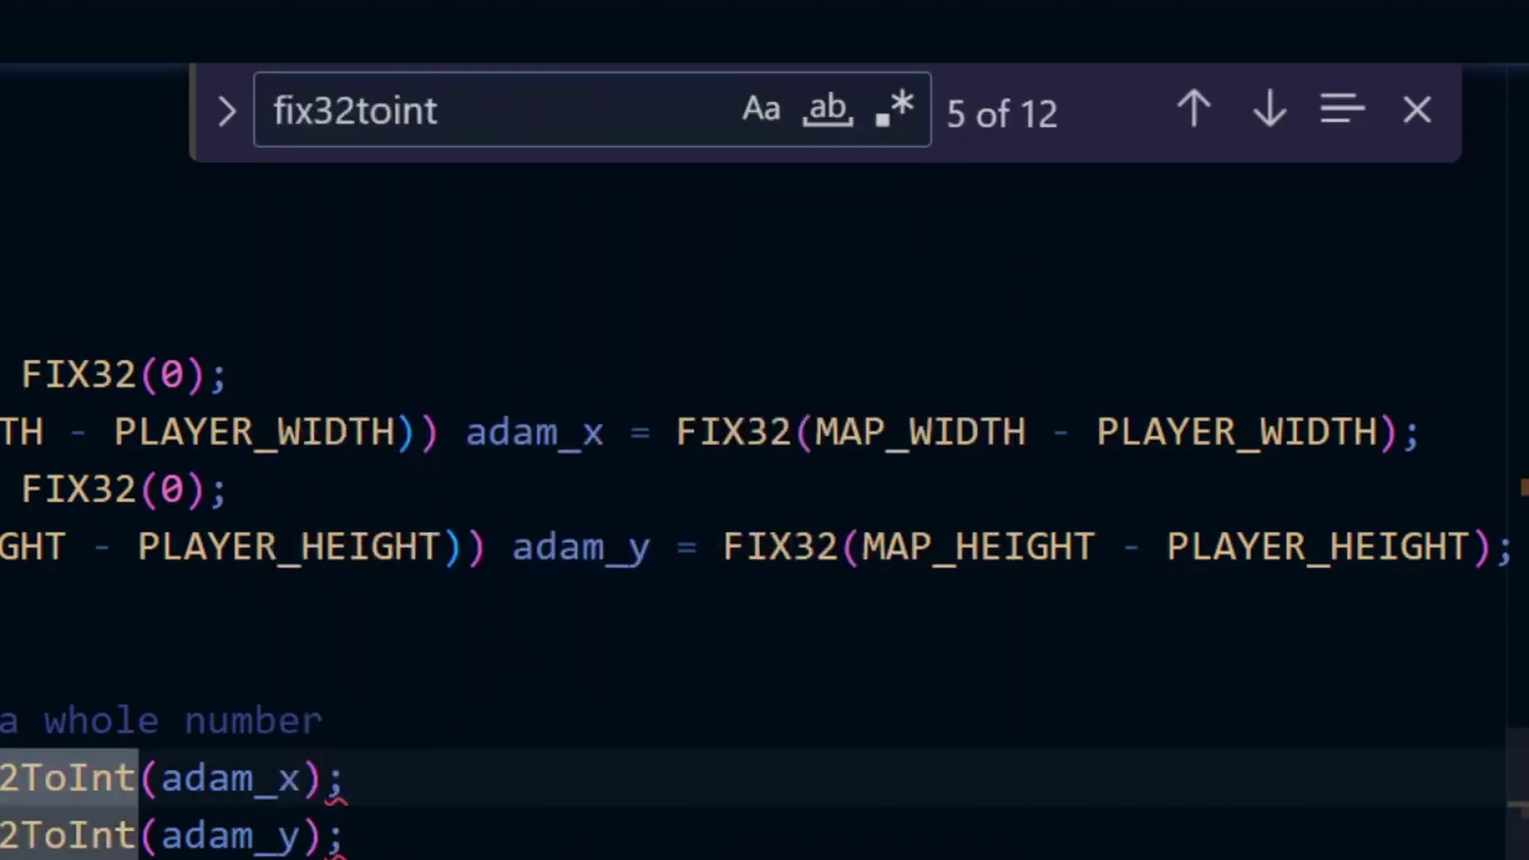
pyautogui.press('Return')
pyautogui.press('Return')
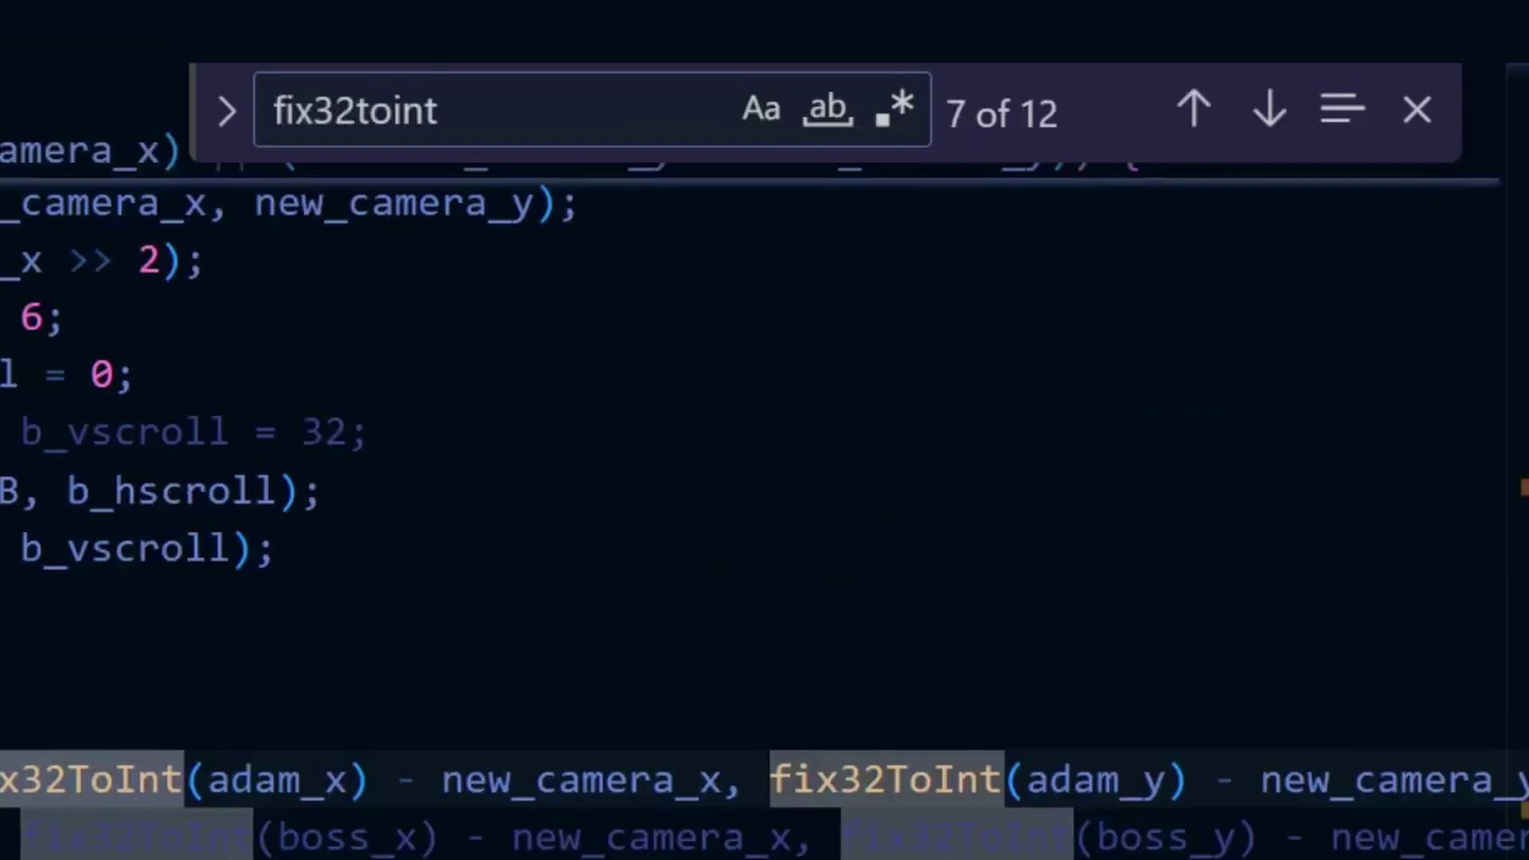
pyautogui.press('Return')
pyautogui.press('Return')
pyautogui.press('Return')
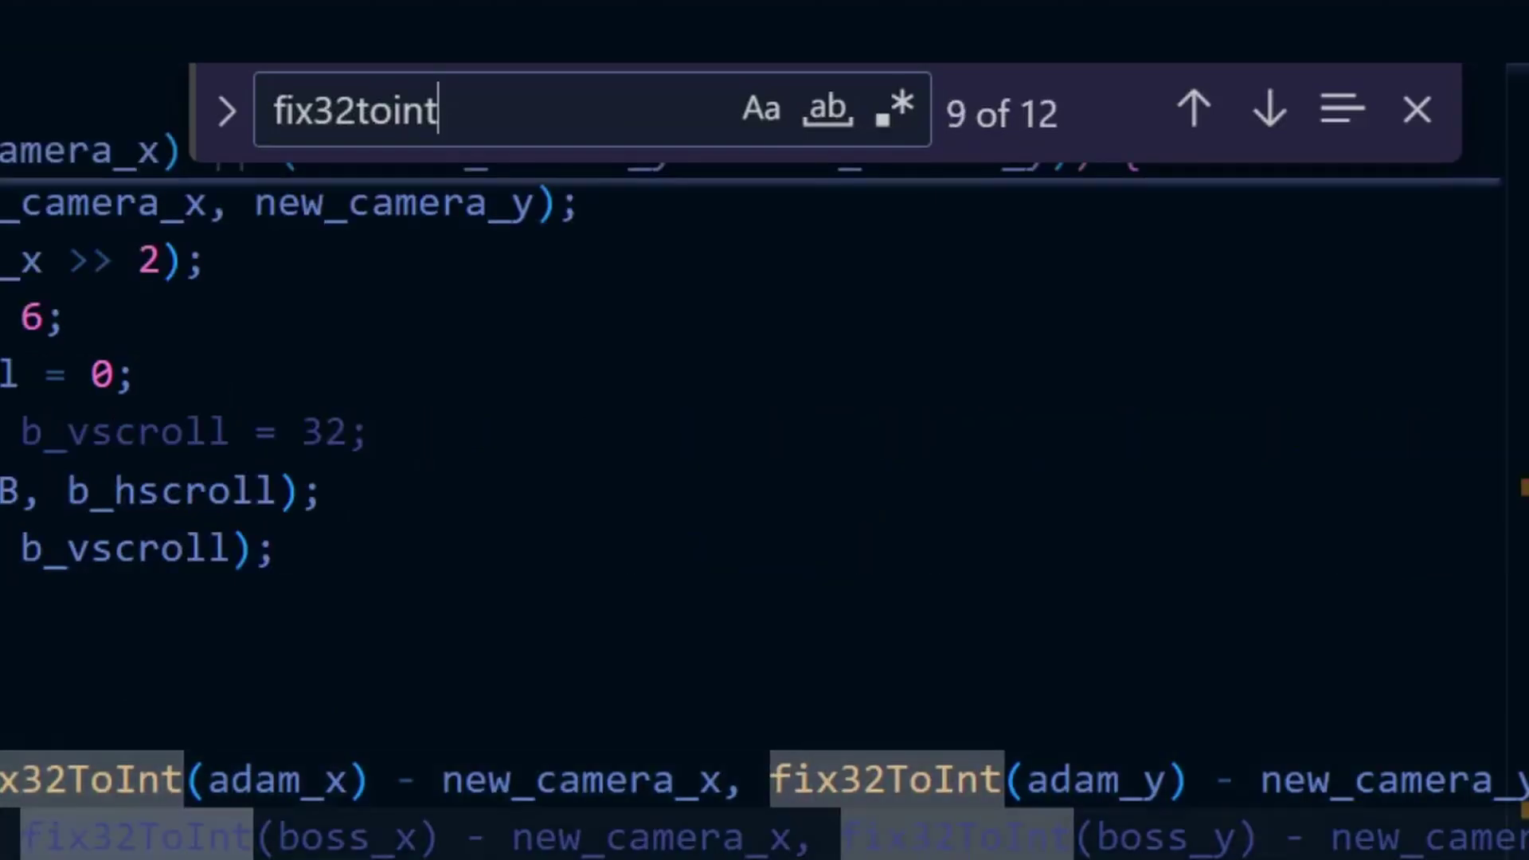
pyautogui.press('Return')
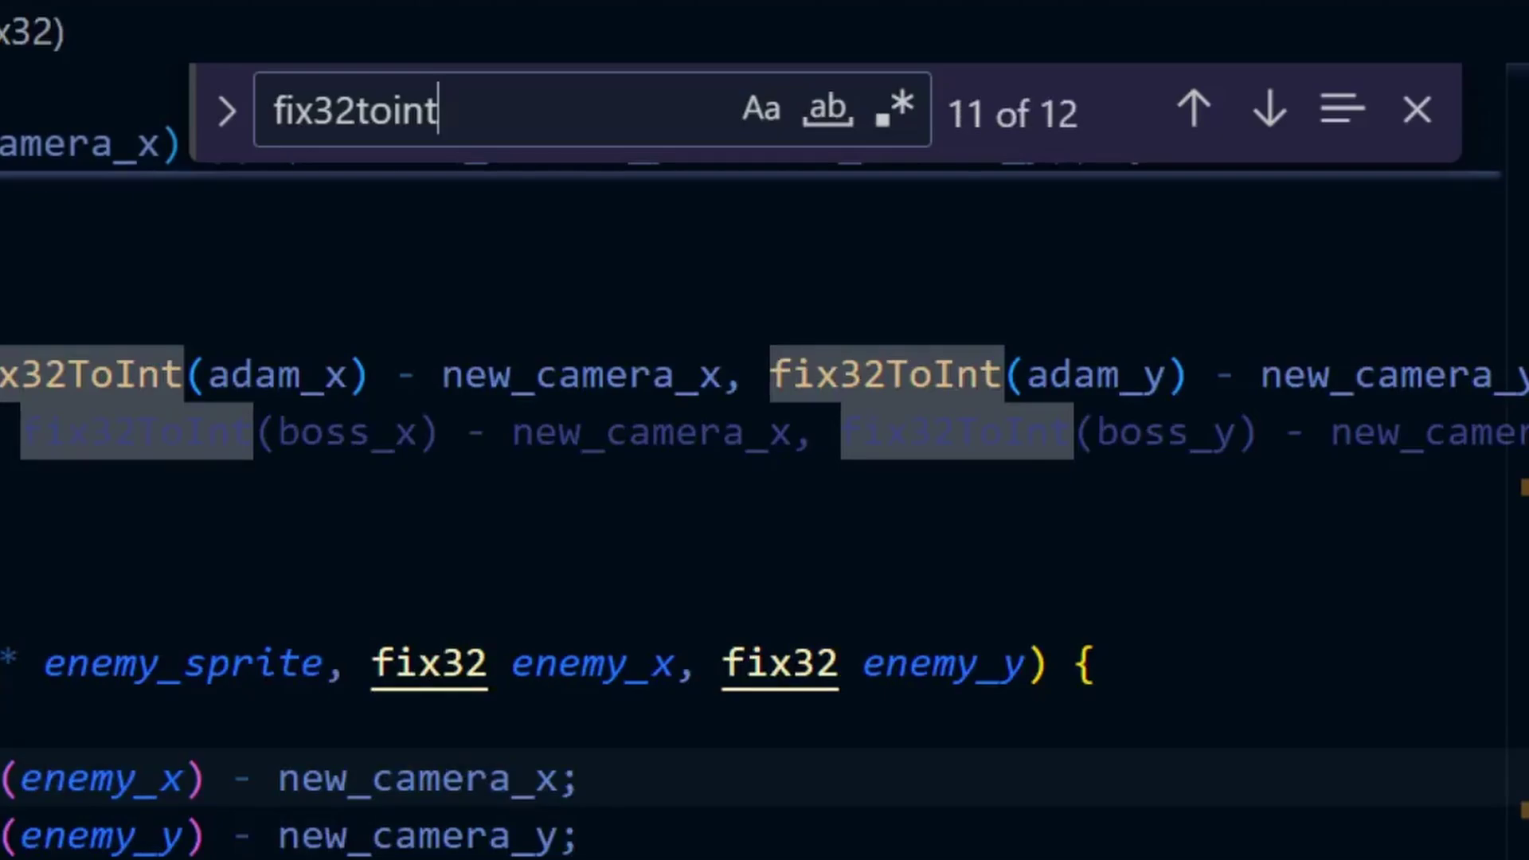
# - Set F32_toInt as the replacement text for fix32toint
pyautogui.click(230, 112)
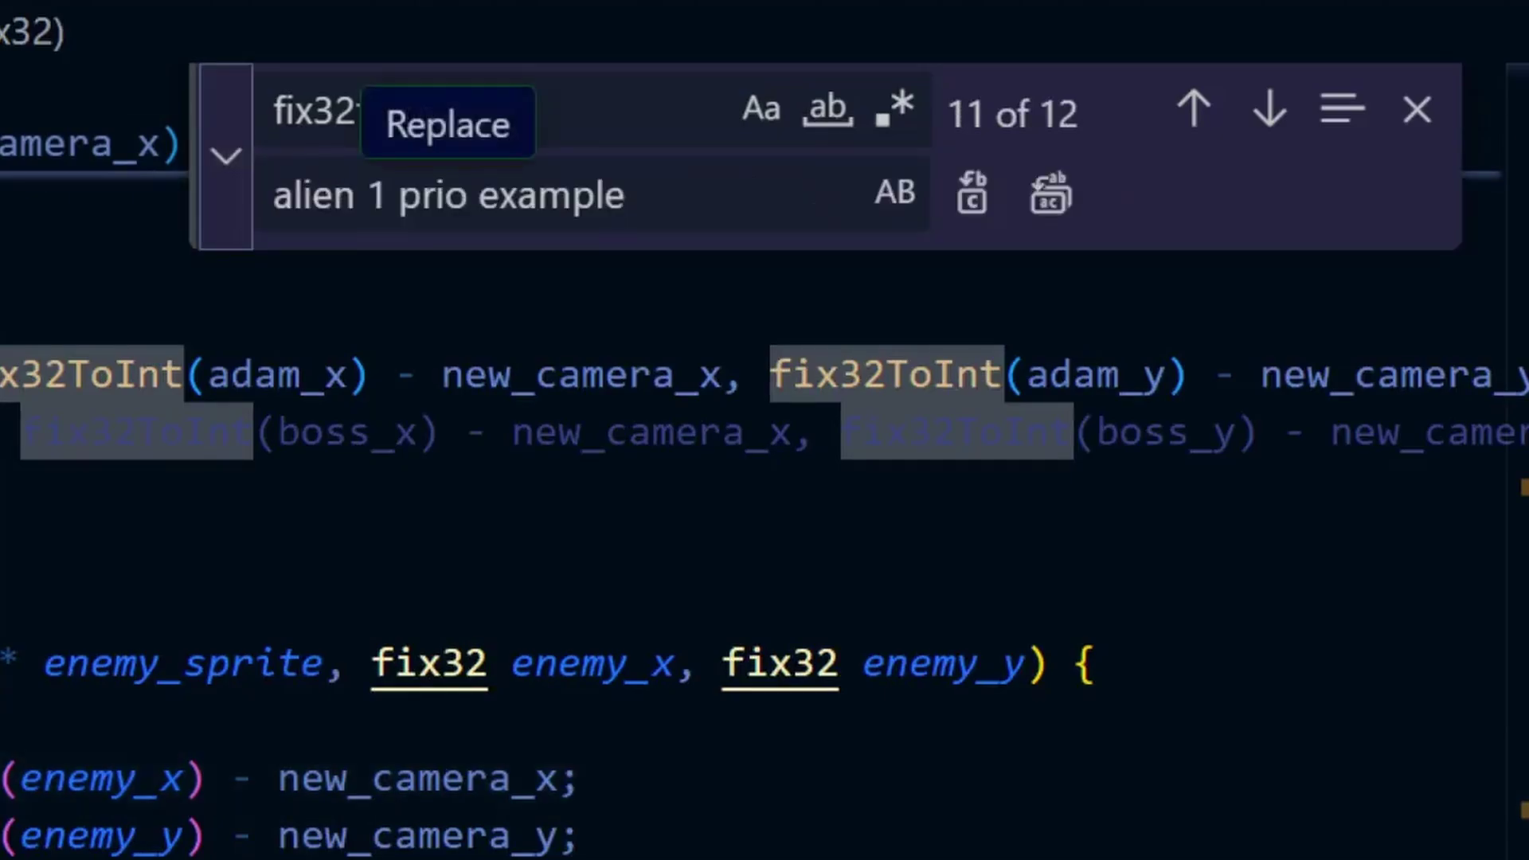
pyautogui.moveTo(629, 196); pyautogui.dragTo(269, 196)
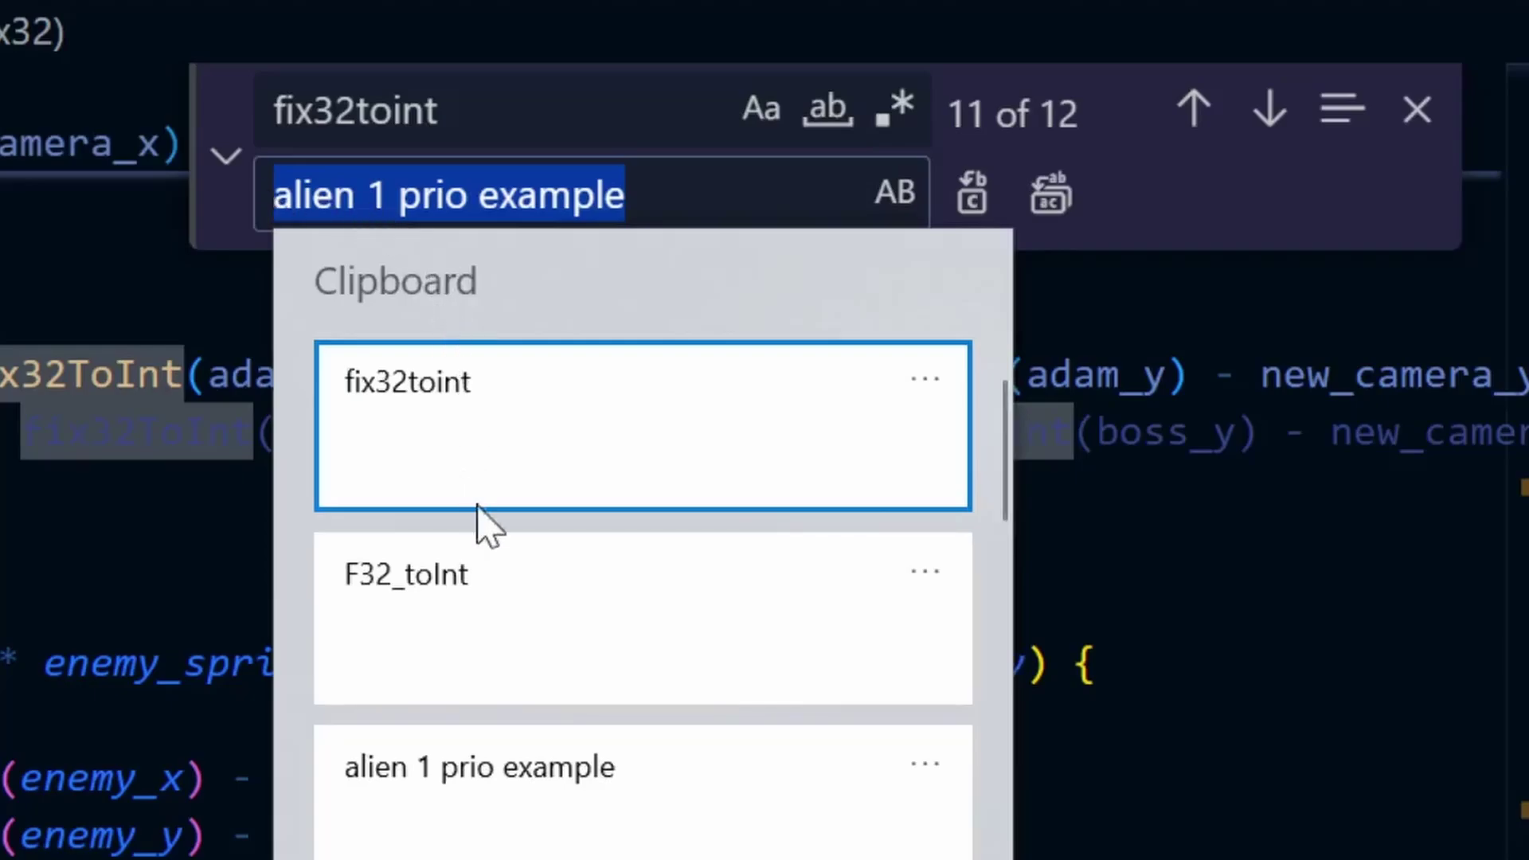
pyautogui.click(512, 682)
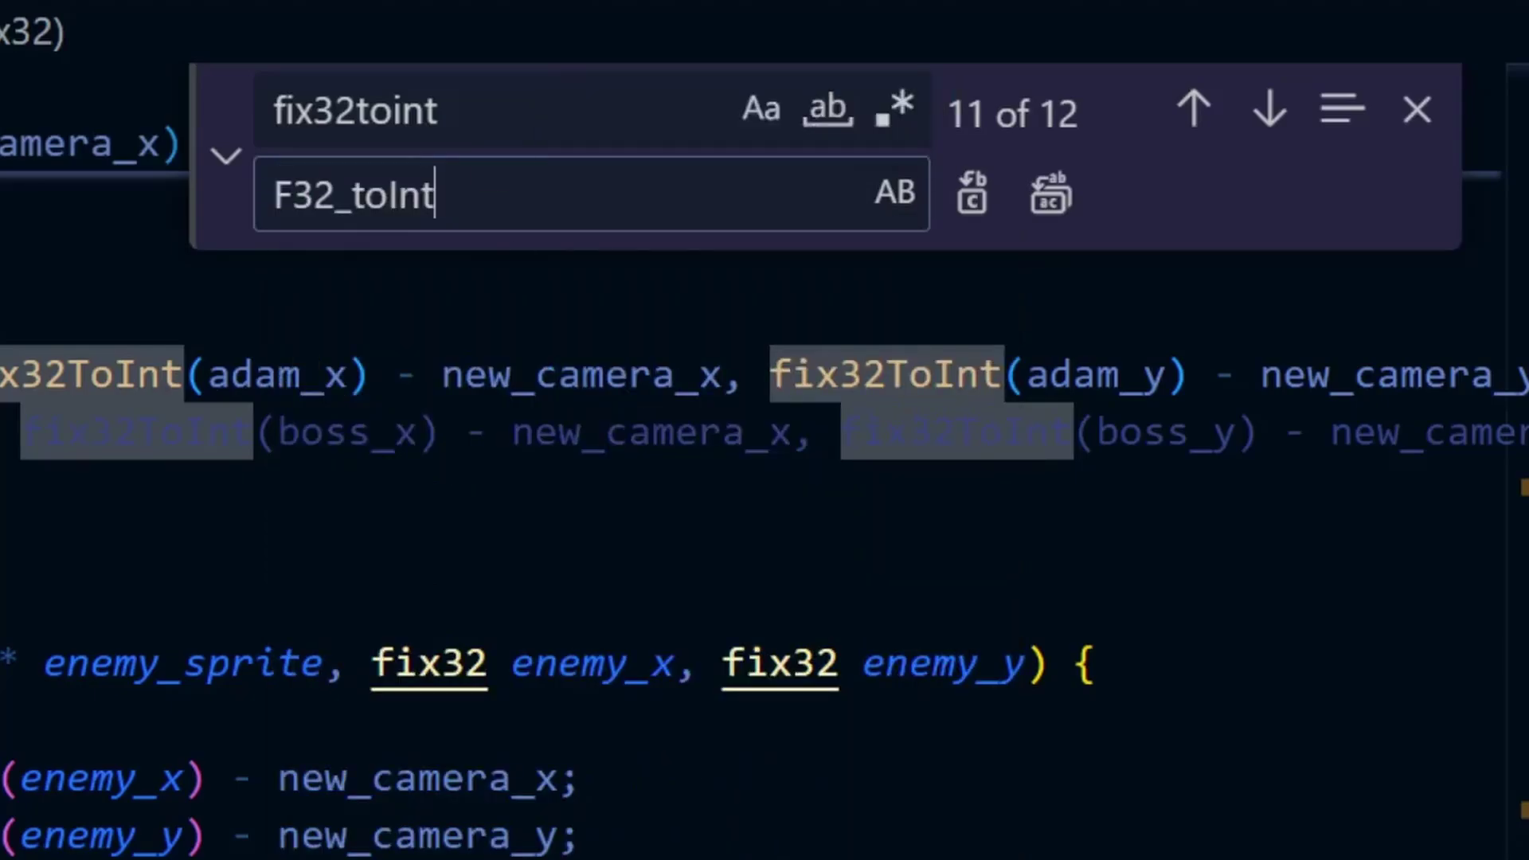
pyautogui.hotkey('ctrl', 'f')
pyautogui.click(490, 198)
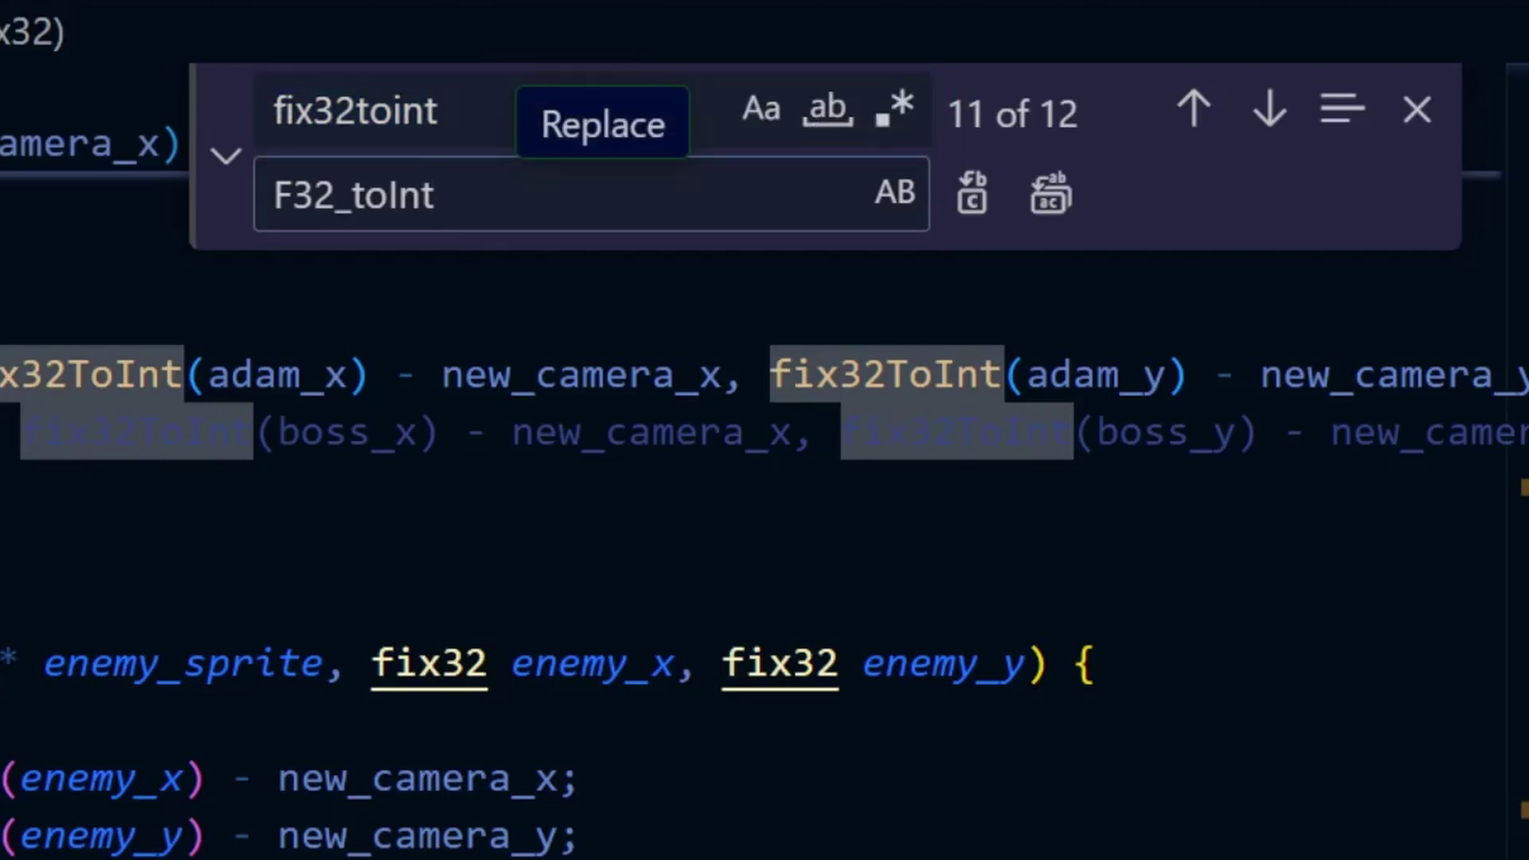
pyautogui.click(1053, 199)
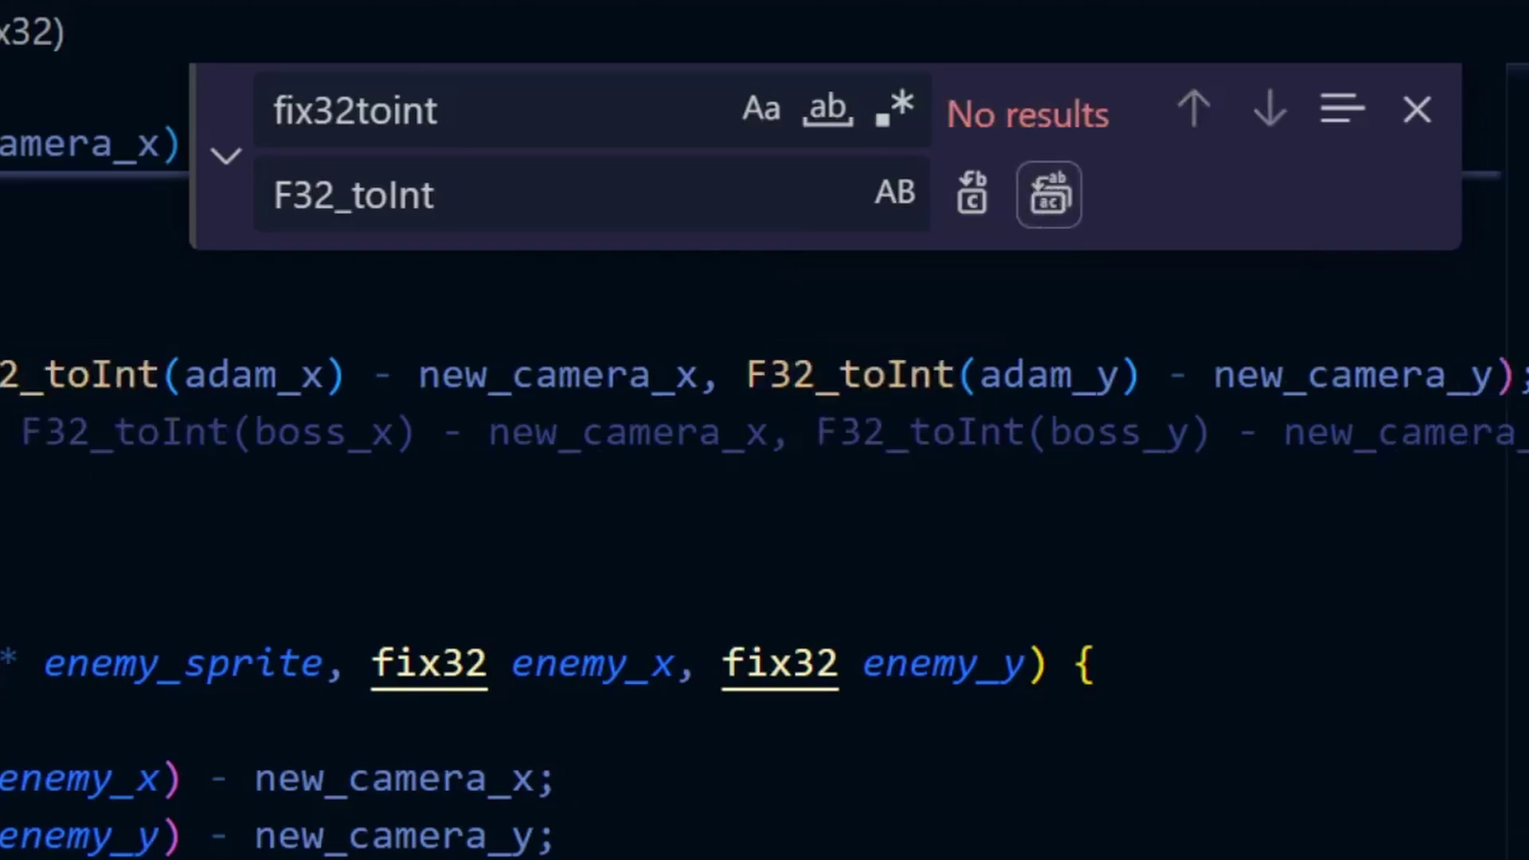
pyautogui.click(764, 547)
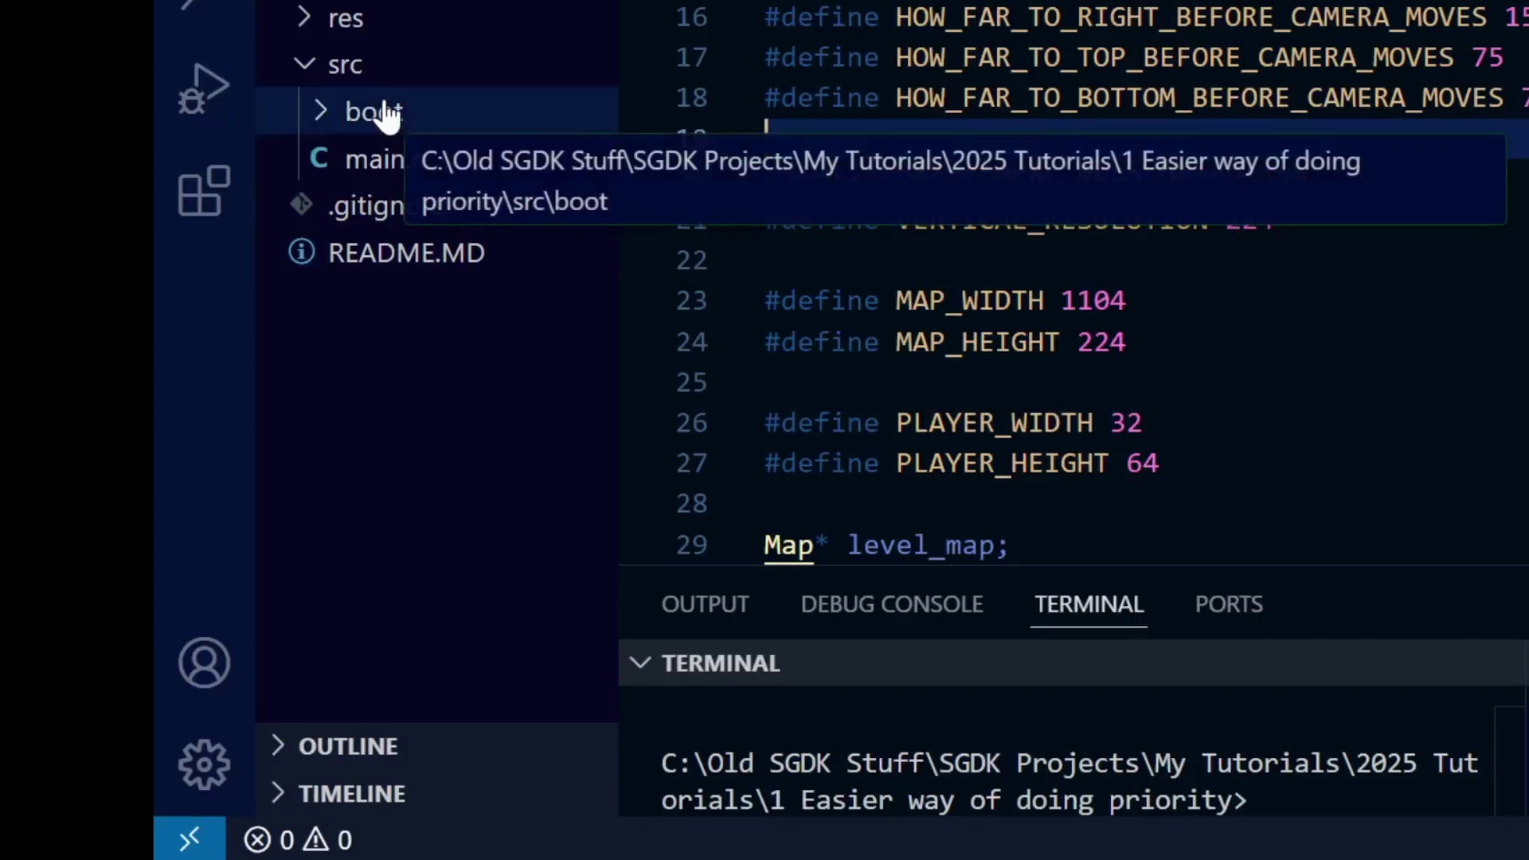
pyautogui.rightClick(387, 117)
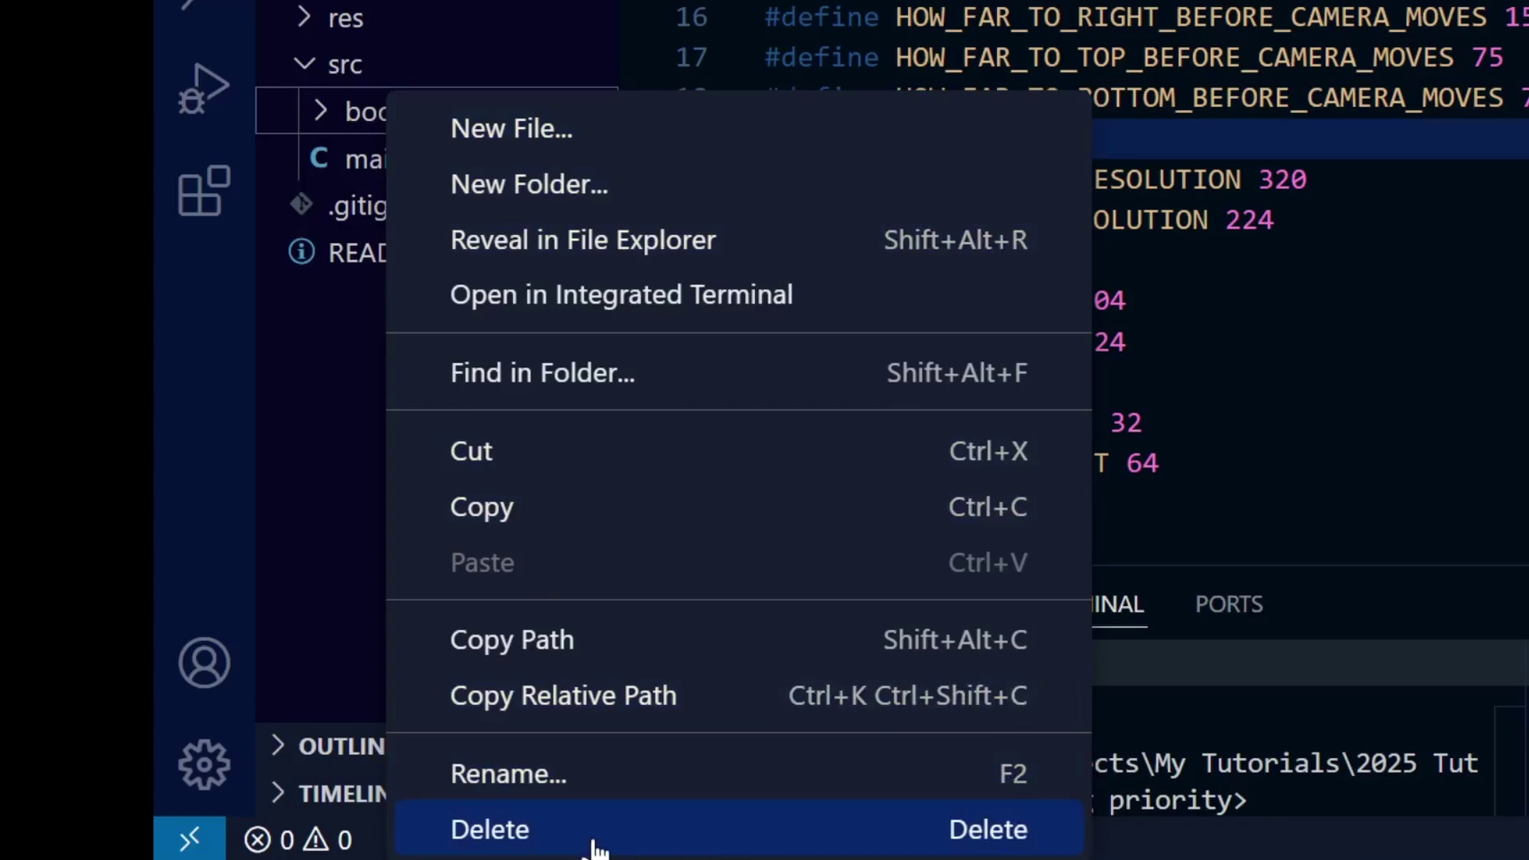
pyautogui.press('Escape')
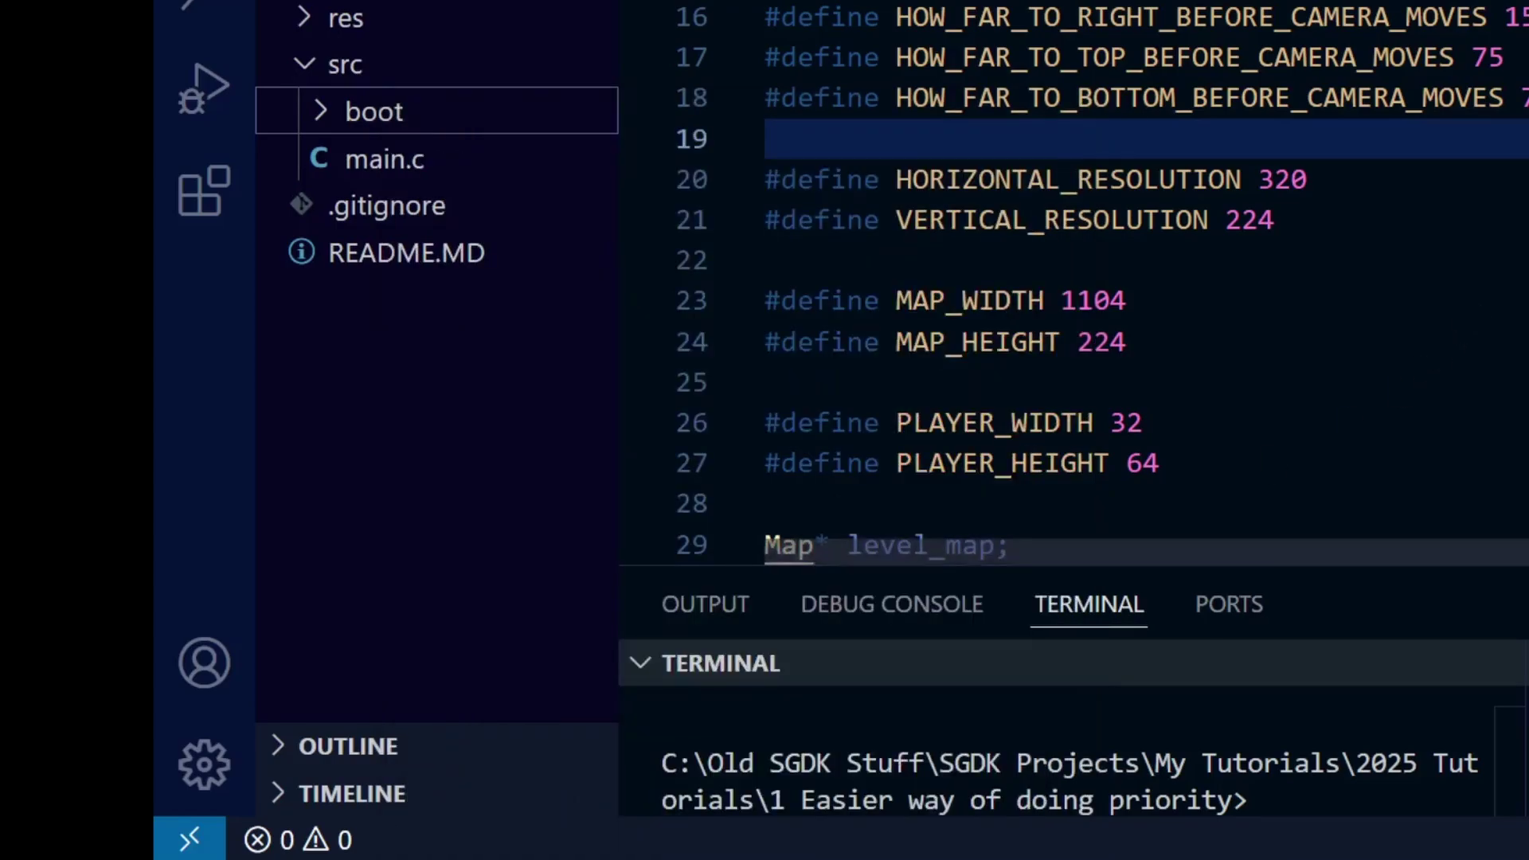